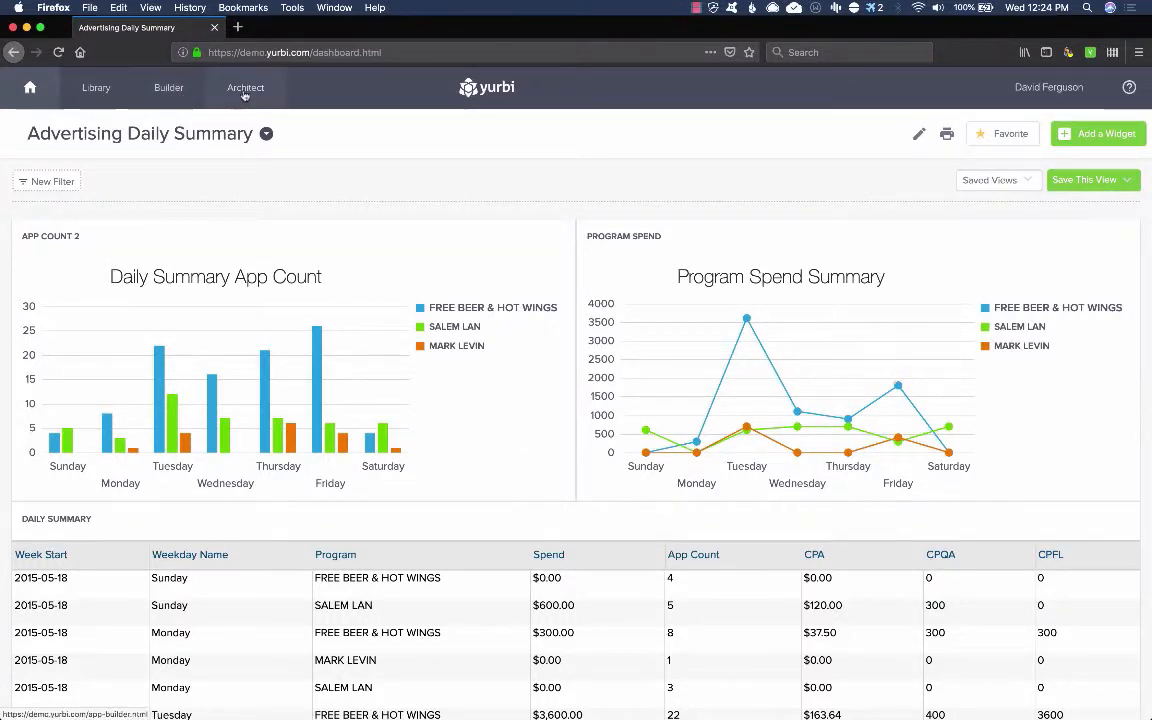
pyautogui.click(1048, 88)
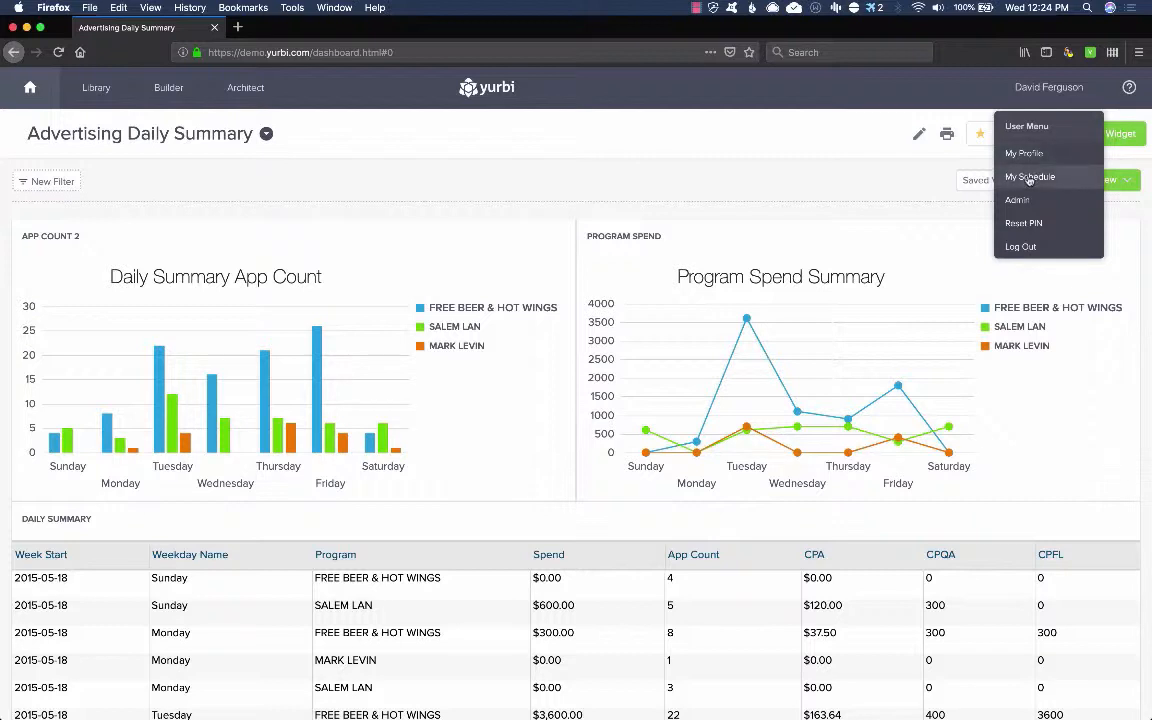
pyautogui.click(1048, 88)
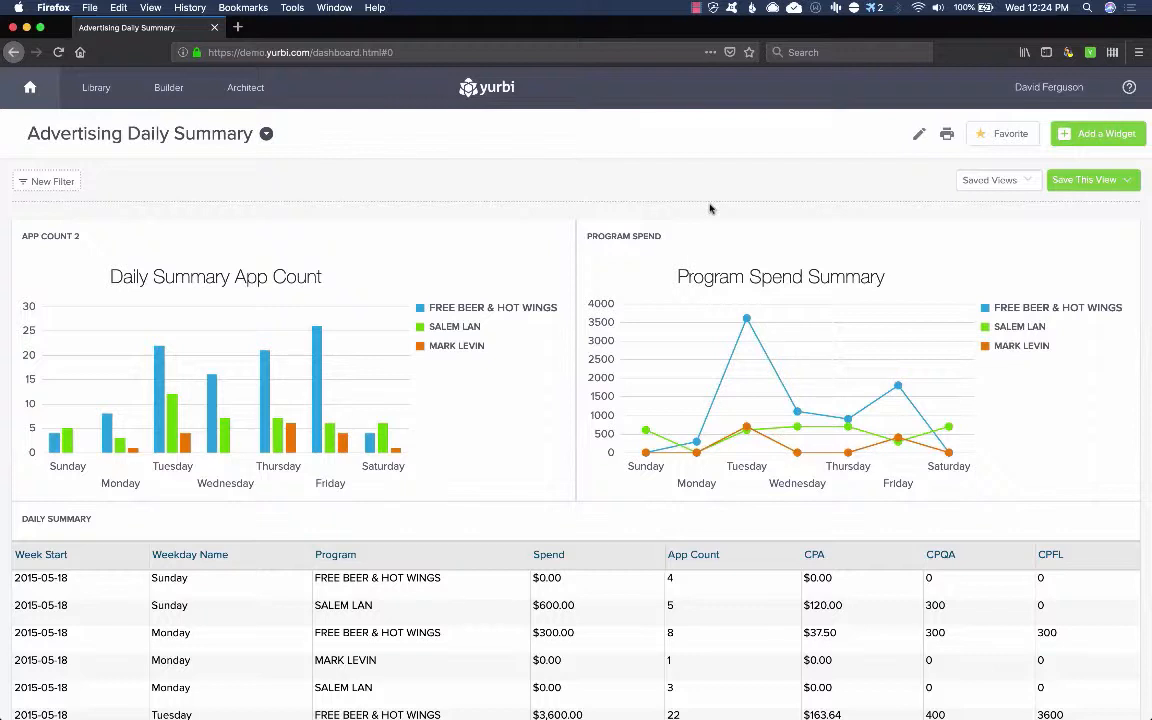
pyautogui.click(43, 95)
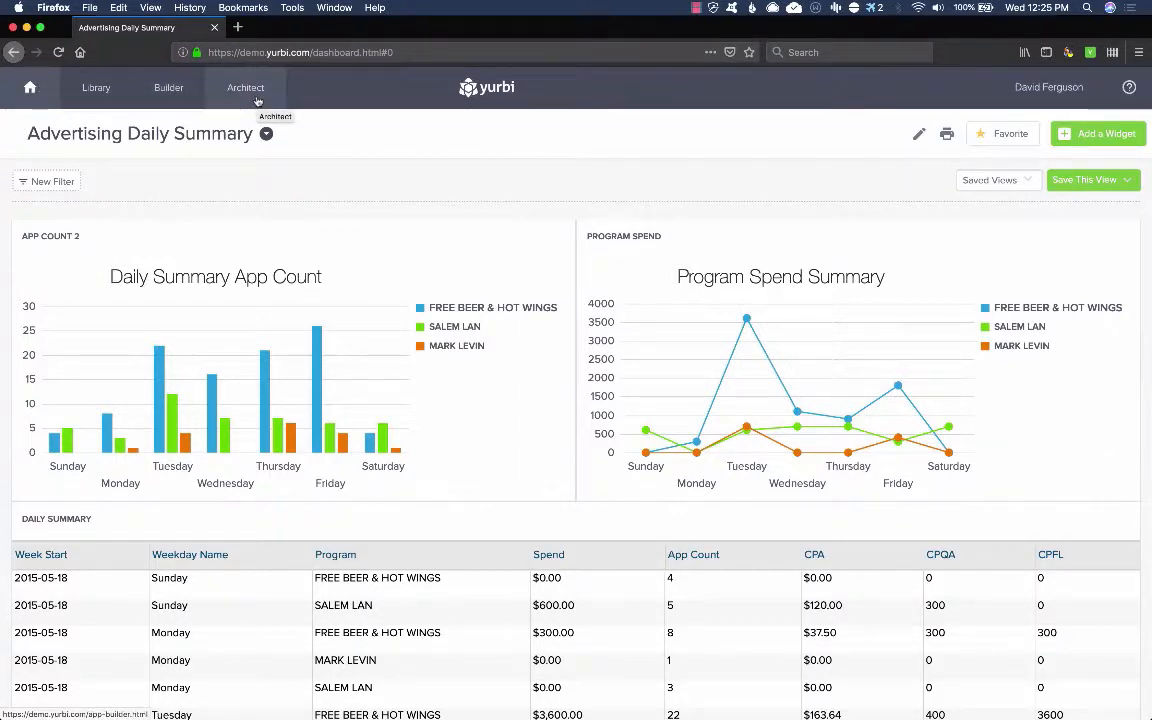
pyautogui.click(255, 90)
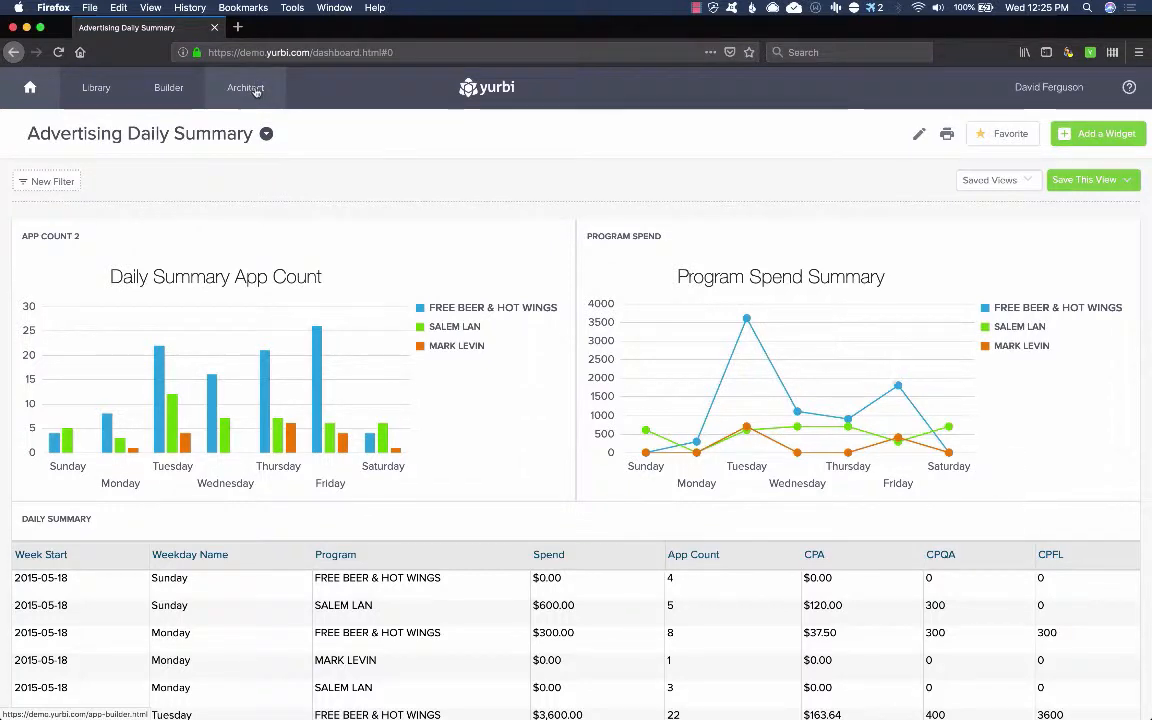
pyautogui.click(1040, 88)
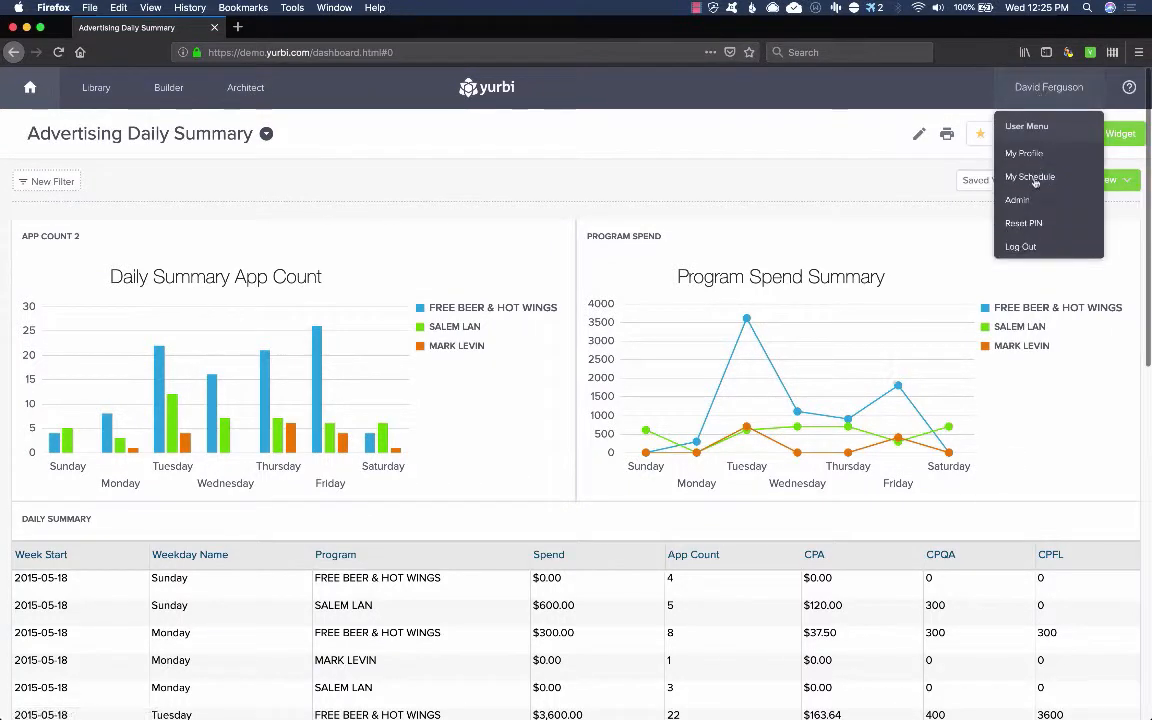
pyautogui.click(1048, 88)
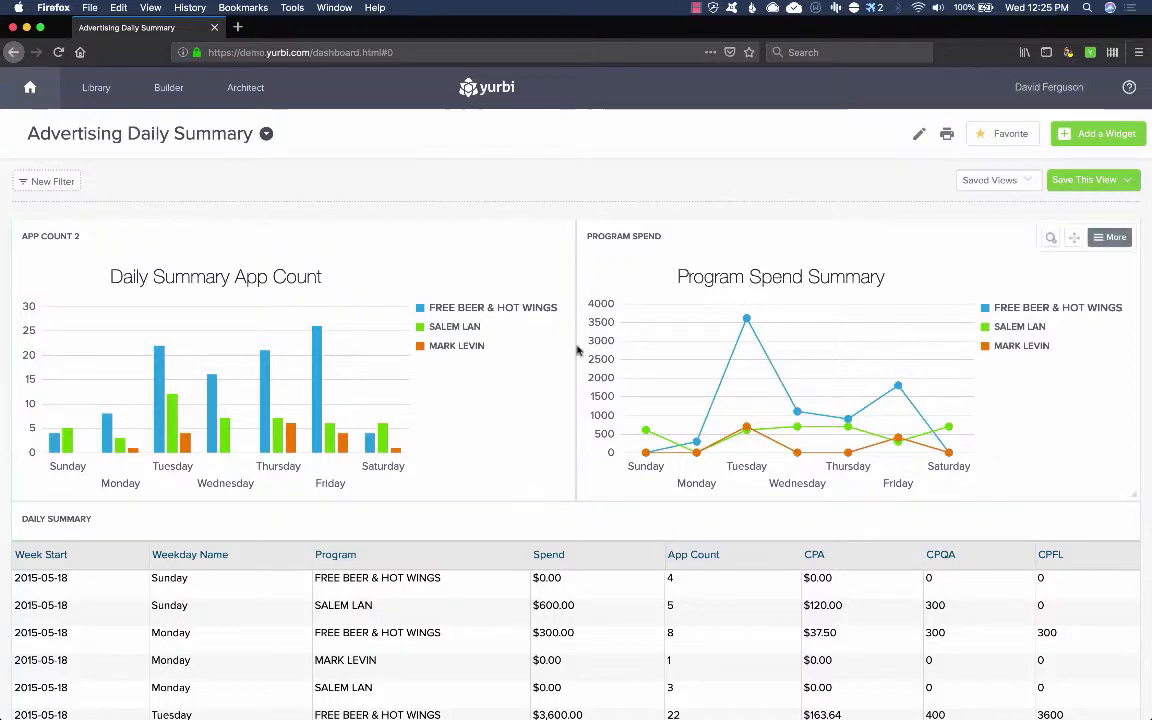
# - Look over the Advertising Daily Summary dashboard's charts and its Daily Summary table
pyautogui.scroll(-1, 577, 345)
pyautogui.scroll(1, 577, 349)
pyautogui.scroll(-1, 577, 349)
pyautogui.scroll(1, 577, 349)
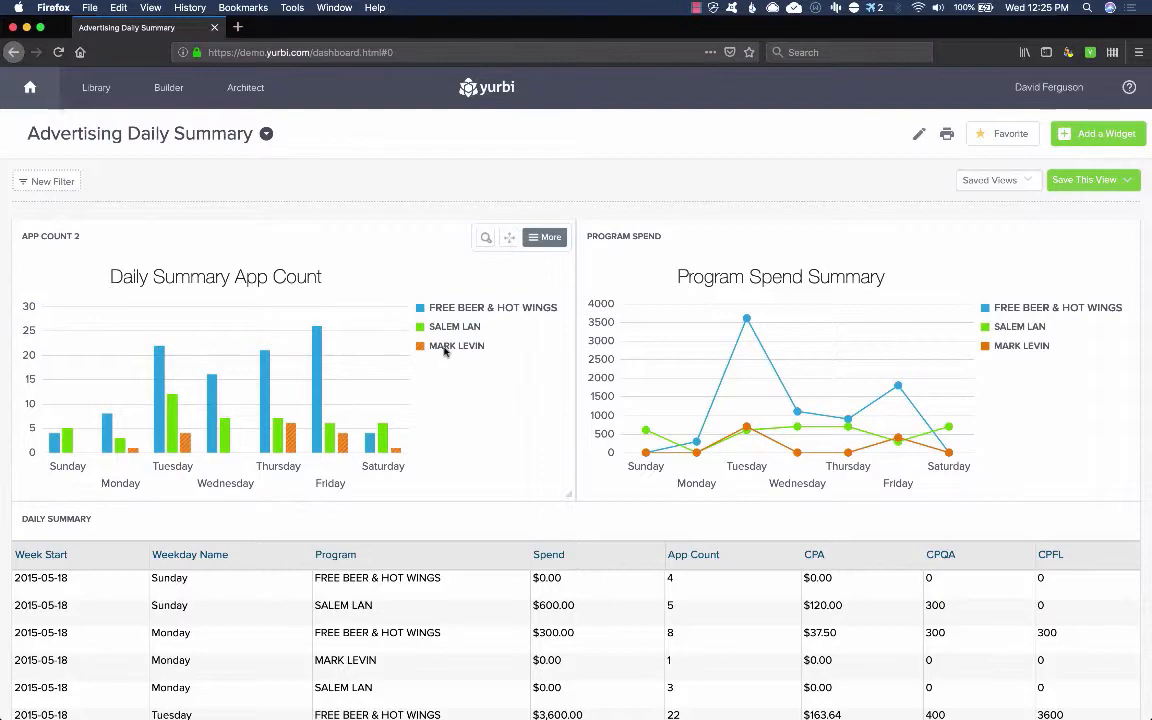
pyautogui.scroll(-7, 444, 350)
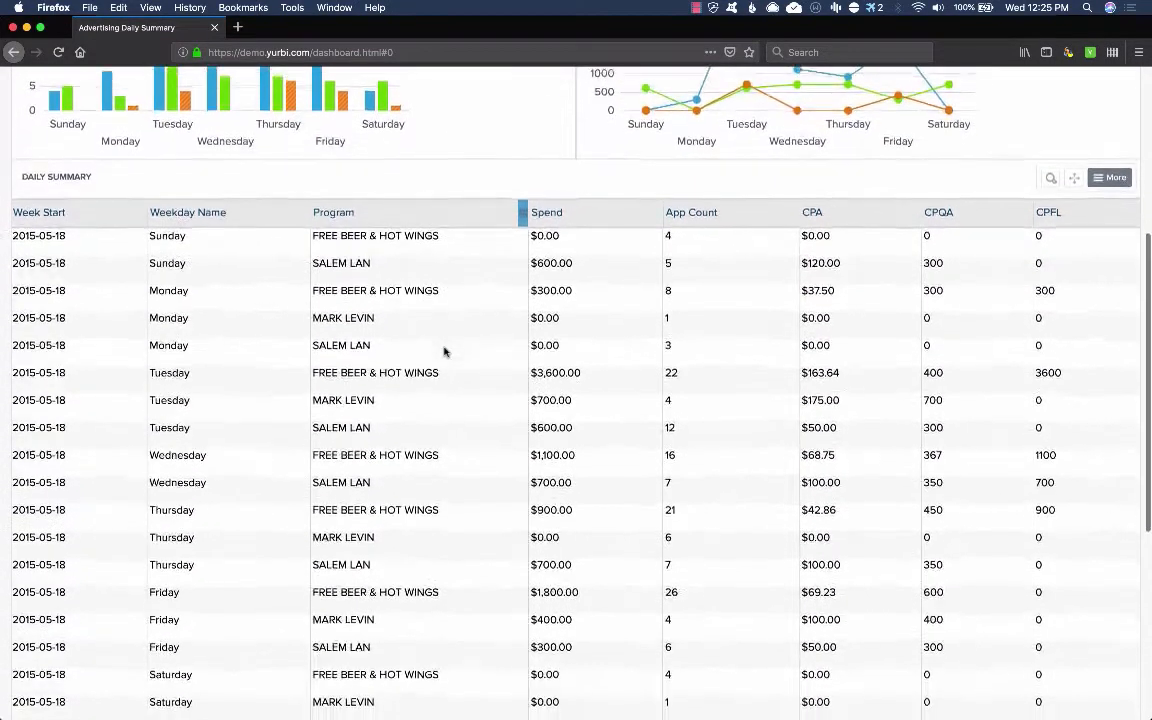
pyautogui.scroll(7, 444, 350)
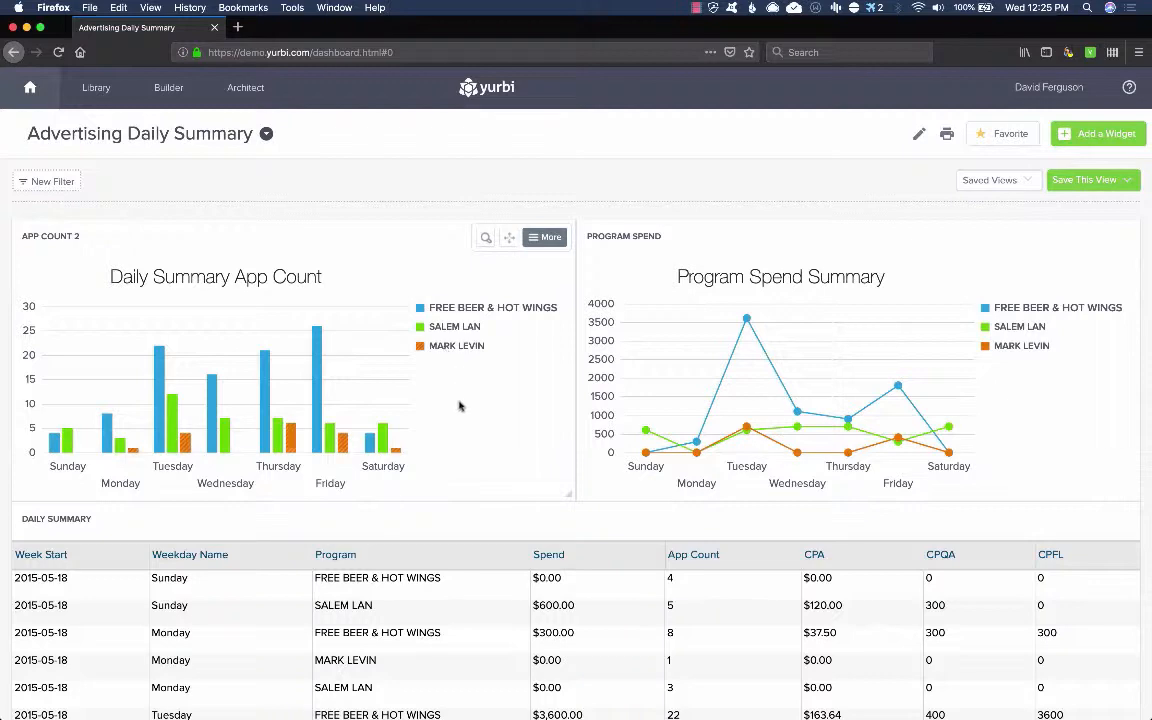
# - Drill into the Tuesday FREE BEER & HOT WINGS point of the Program Spend chart, then close its detail records
pyautogui.moveTo(748, 322)
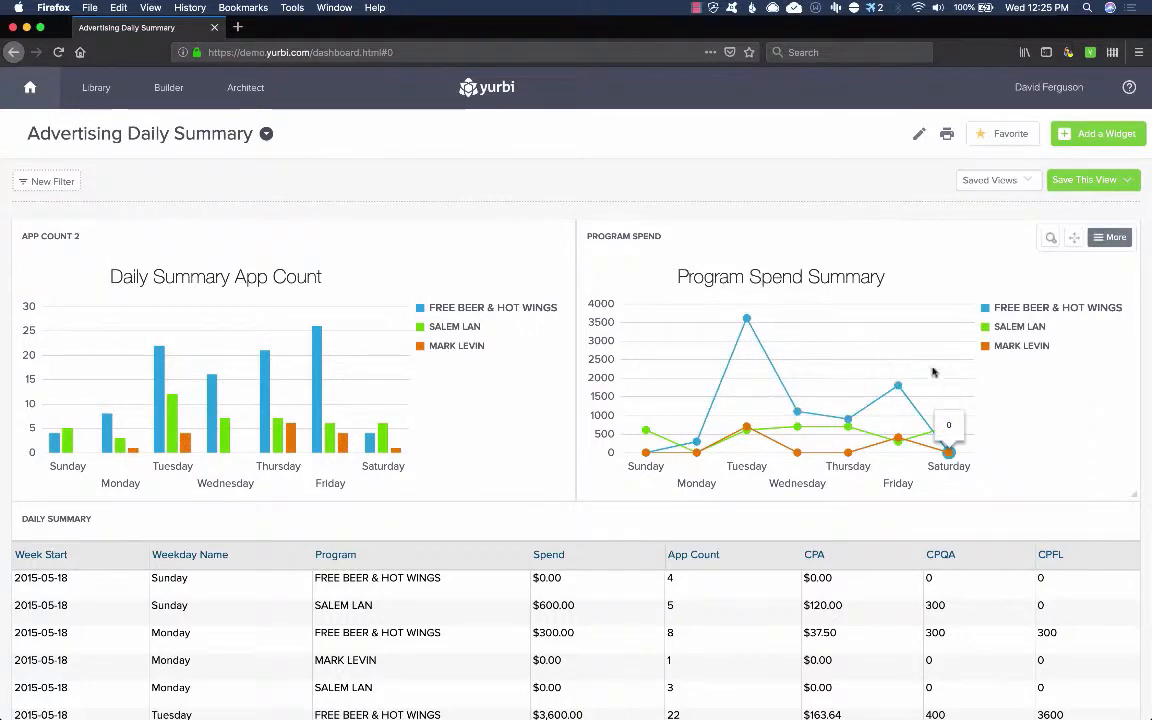
pyautogui.click(746, 318)
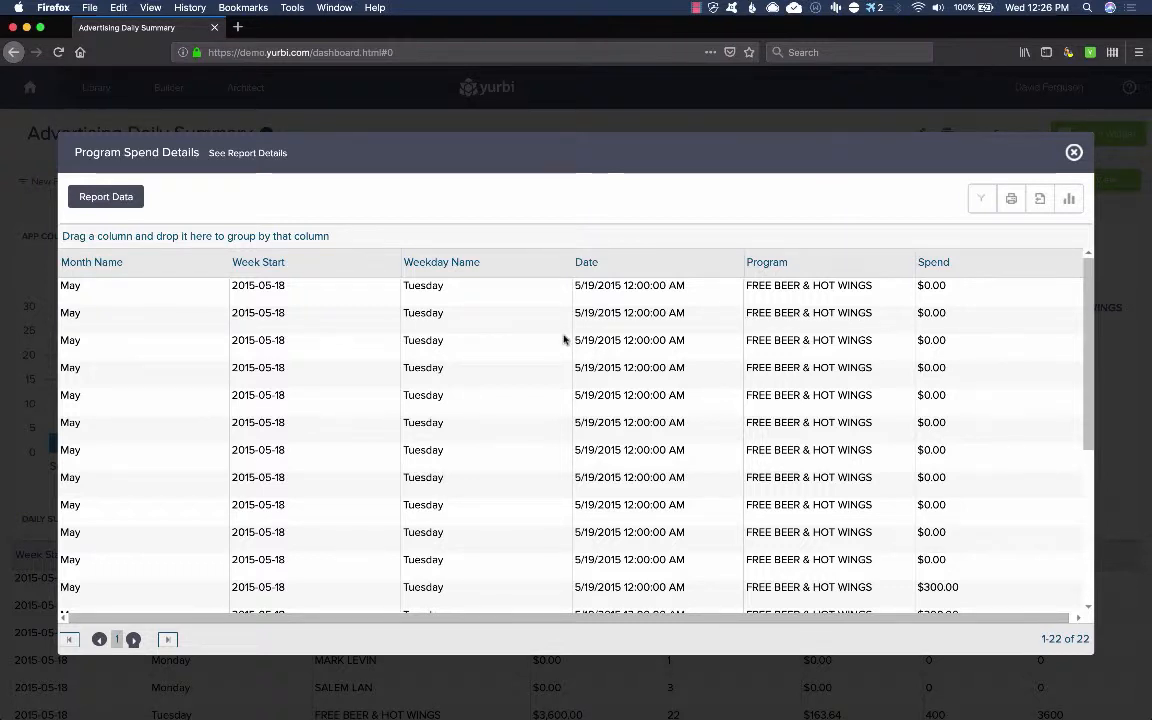
pyautogui.click(1074, 152)
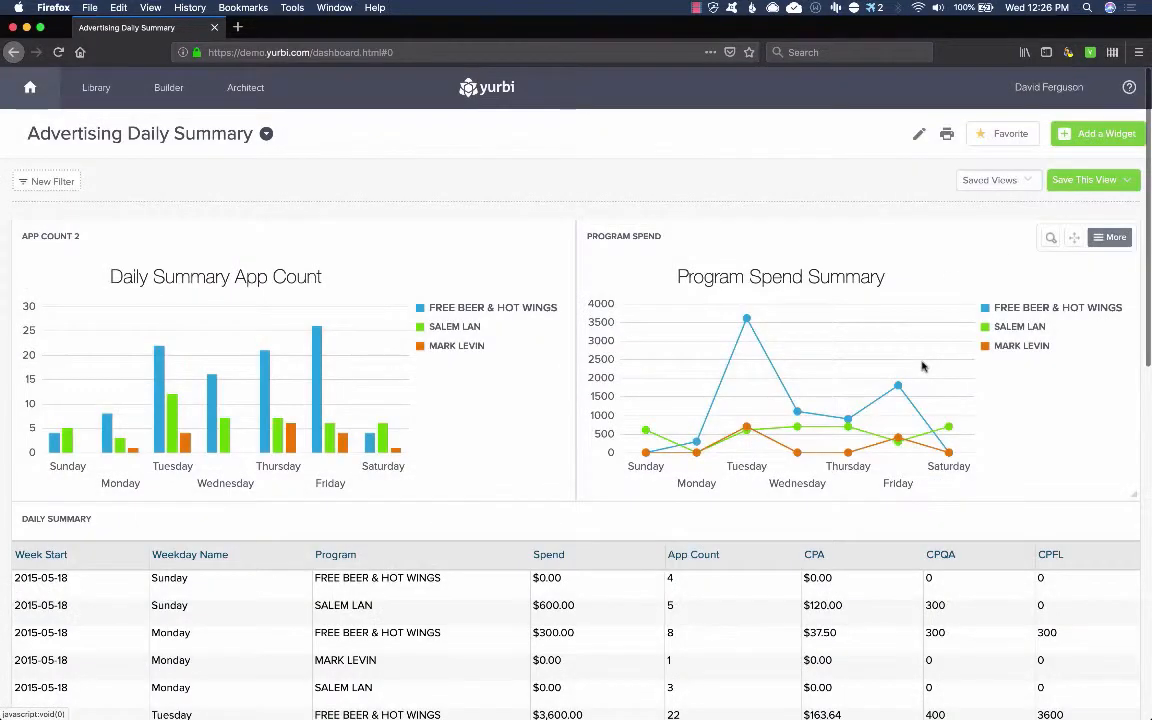
# - Open the Program Spend widget's full report, view its data table, and return to the chart to check the export options
pyautogui.click(1052, 238)
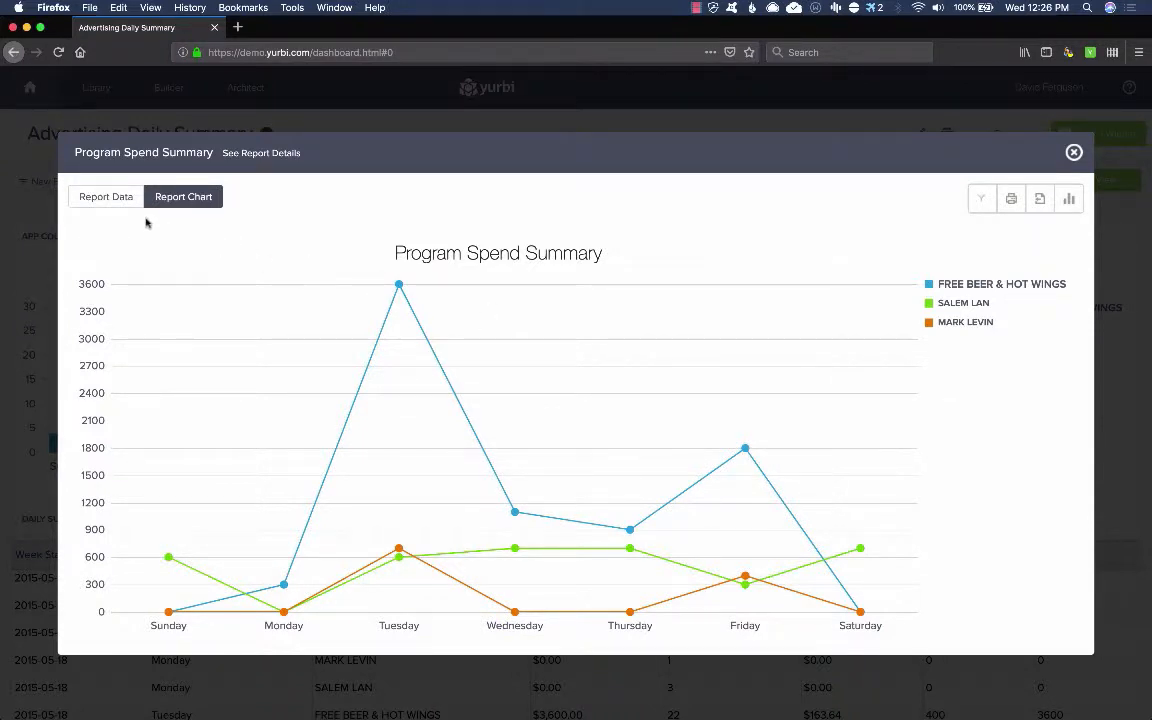
pyautogui.click(113, 195)
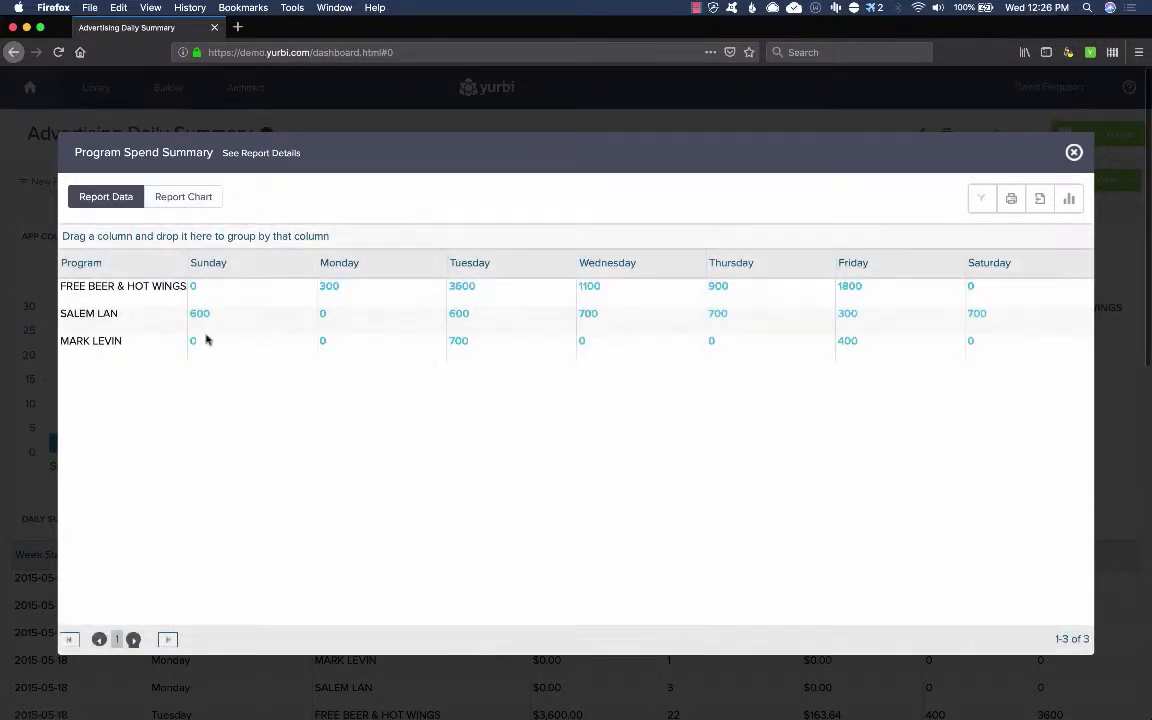
pyautogui.click(185, 196)
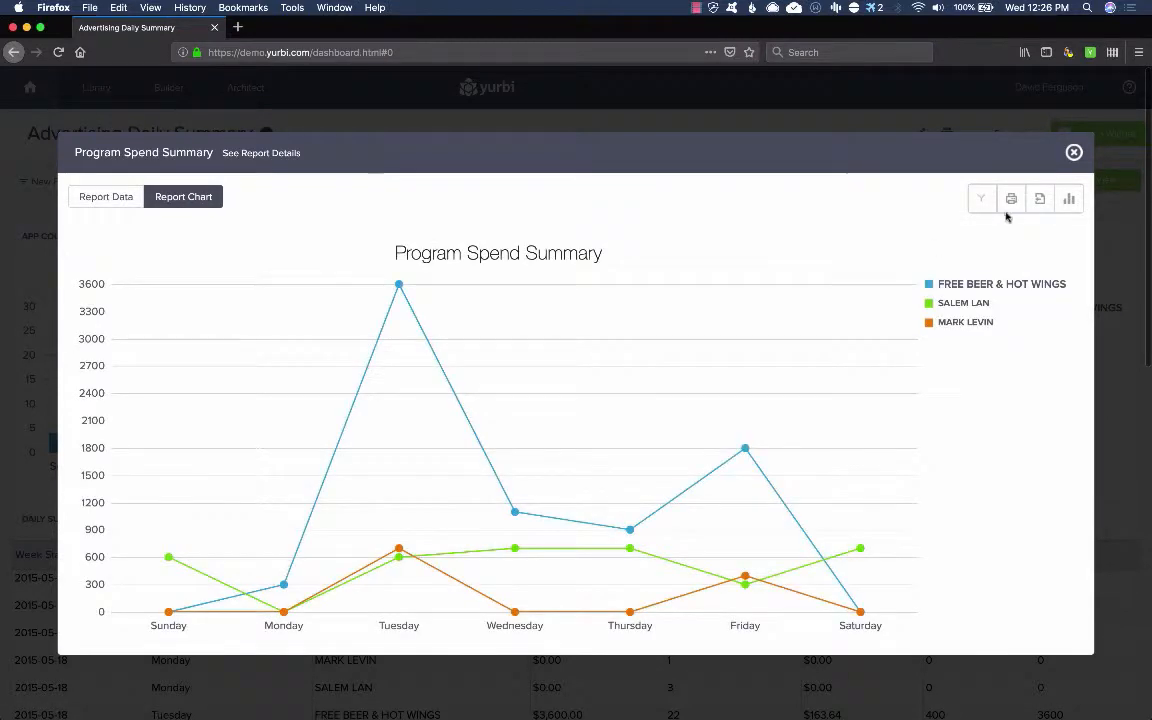
pyautogui.click(1039, 200)
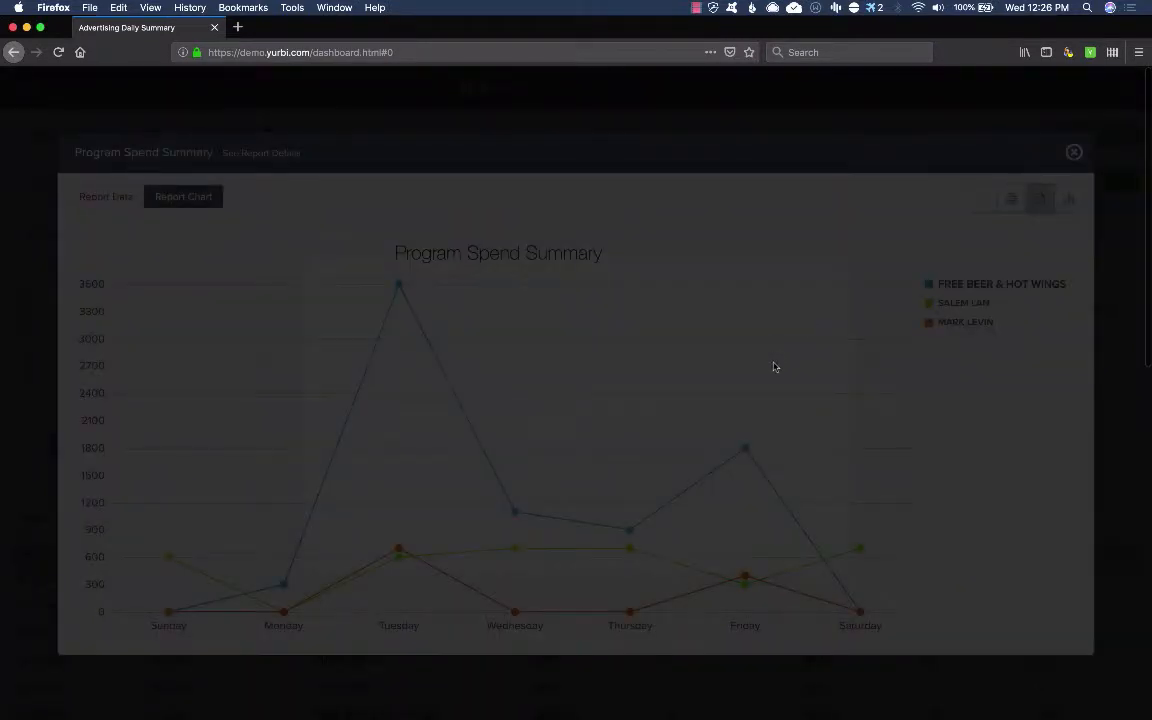
pyautogui.click(828, 234)
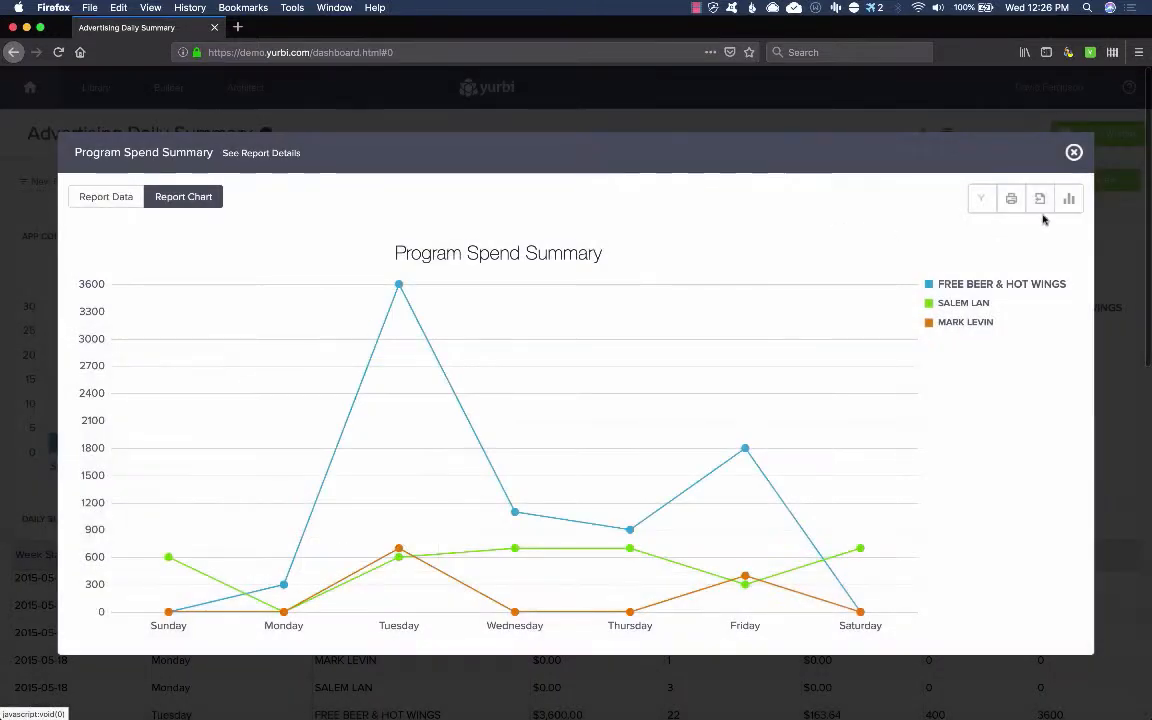
# - Change the Program Spend Summary report's chart type to Area
pyautogui.click(1068, 201)
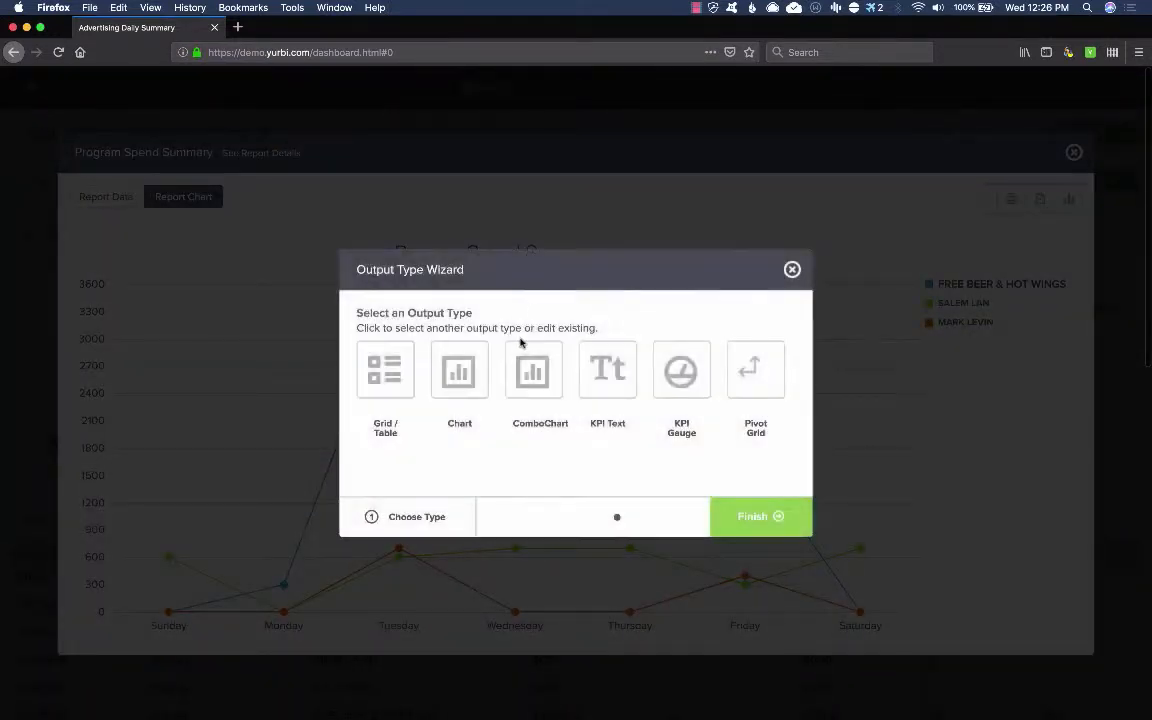
pyautogui.click(457, 383)
pyautogui.click(720, 510)
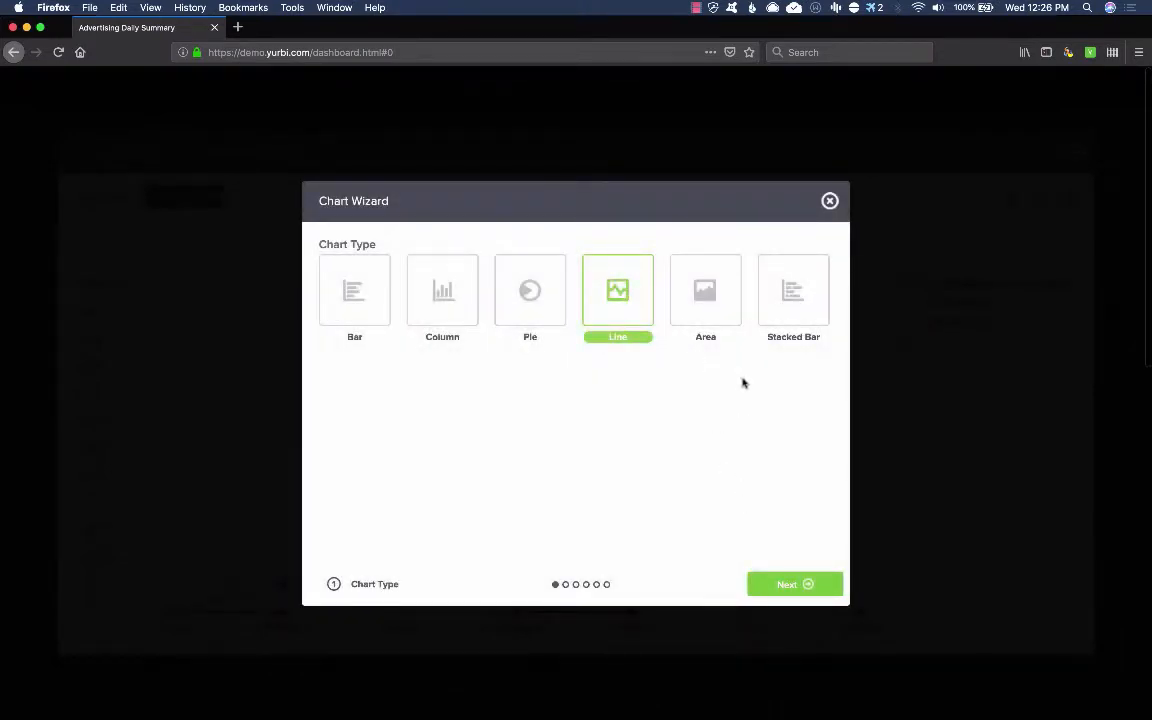
pyautogui.click(705, 295)
pyautogui.click(801, 588)
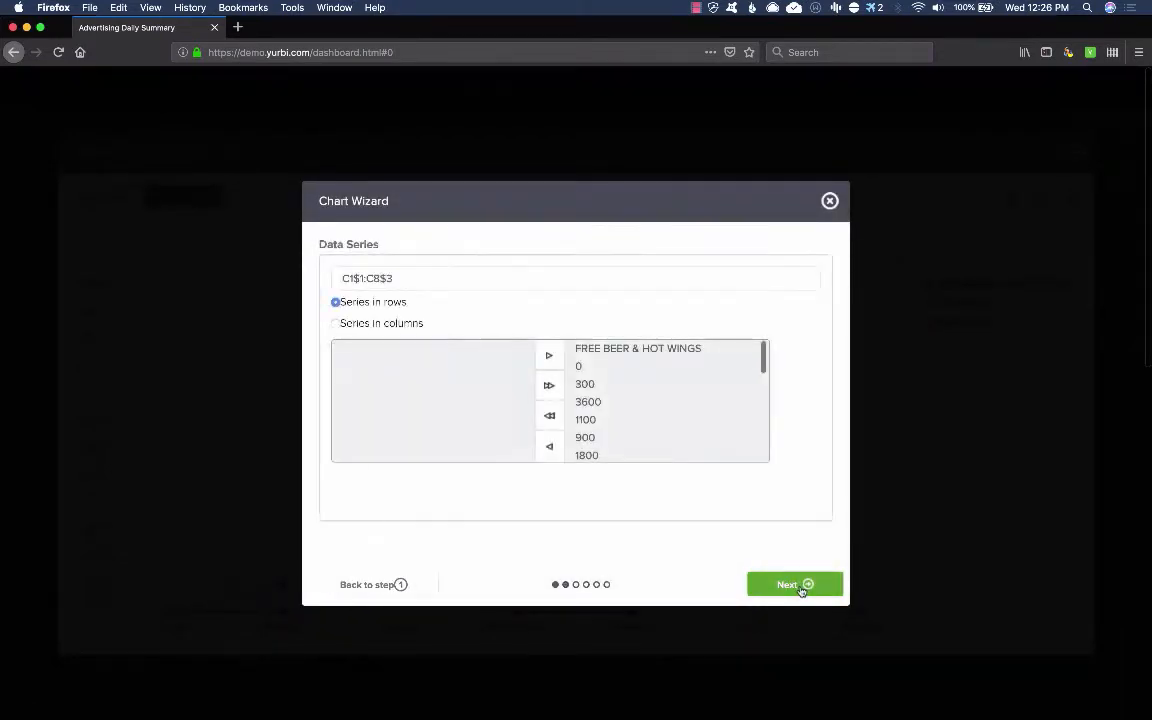
# - Add a constant line at 100 to the Program Spend Summary area chart, finish the chart setup, and close the report
pyautogui.click(797, 585)
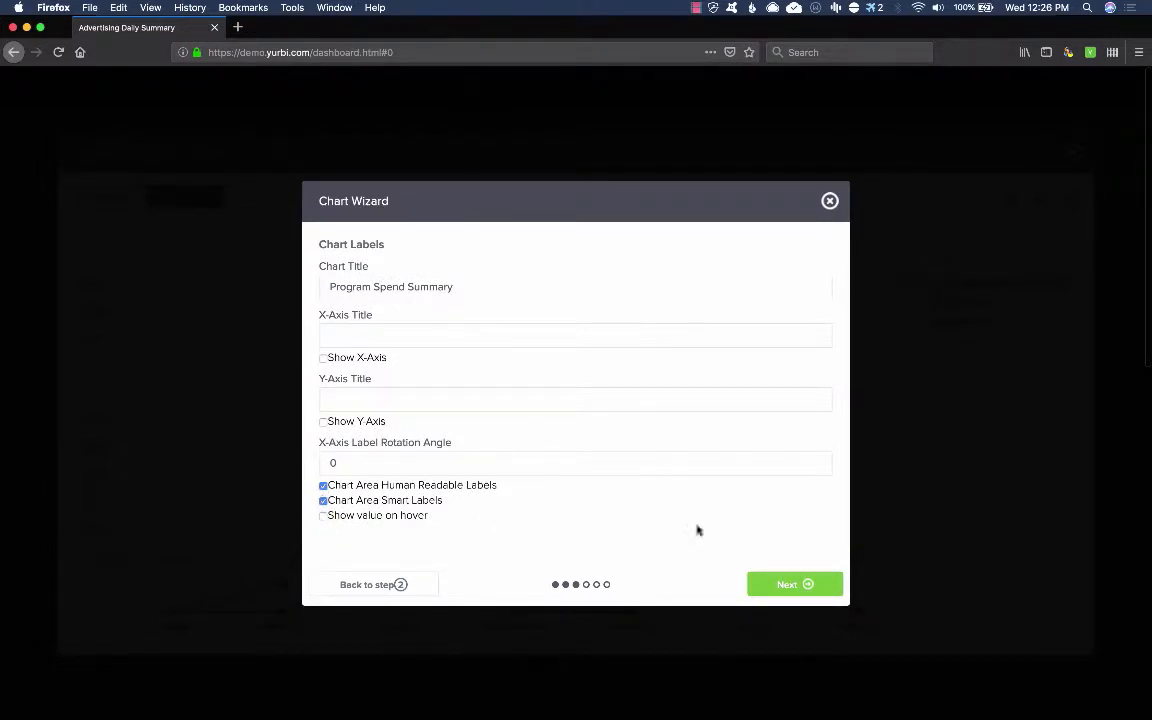
pyautogui.click(797, 584)
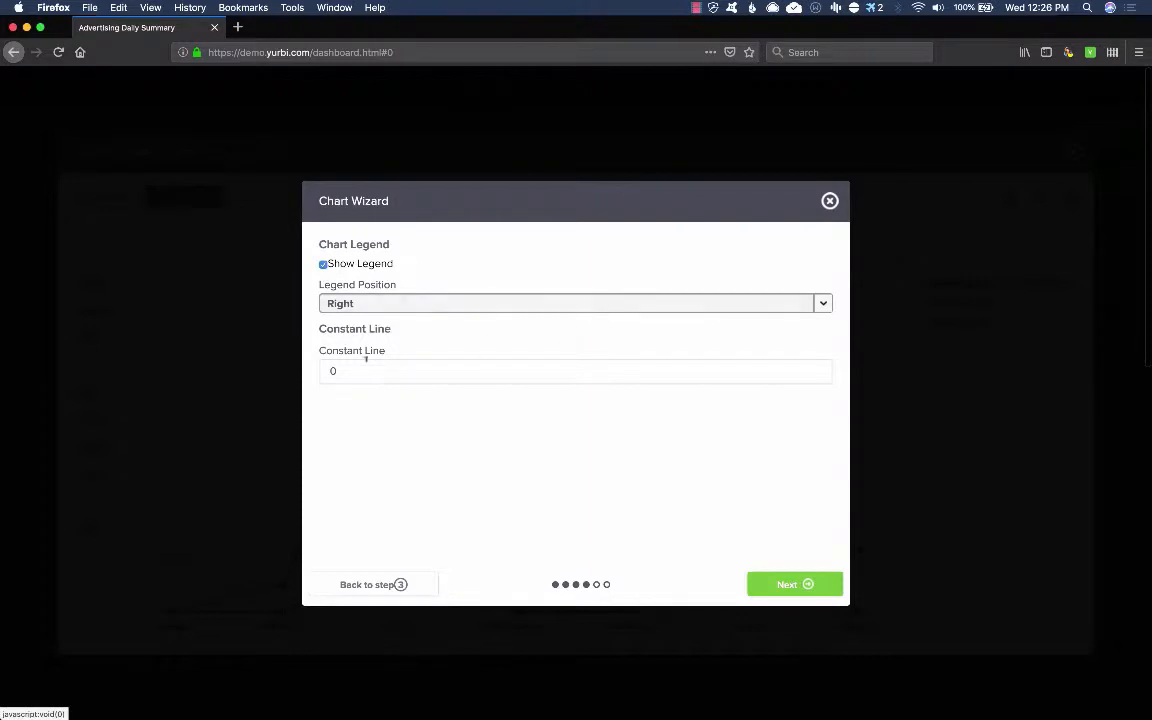
pyautogui.moveTo(333, 370); pyautogui.dragTo(319, 373)
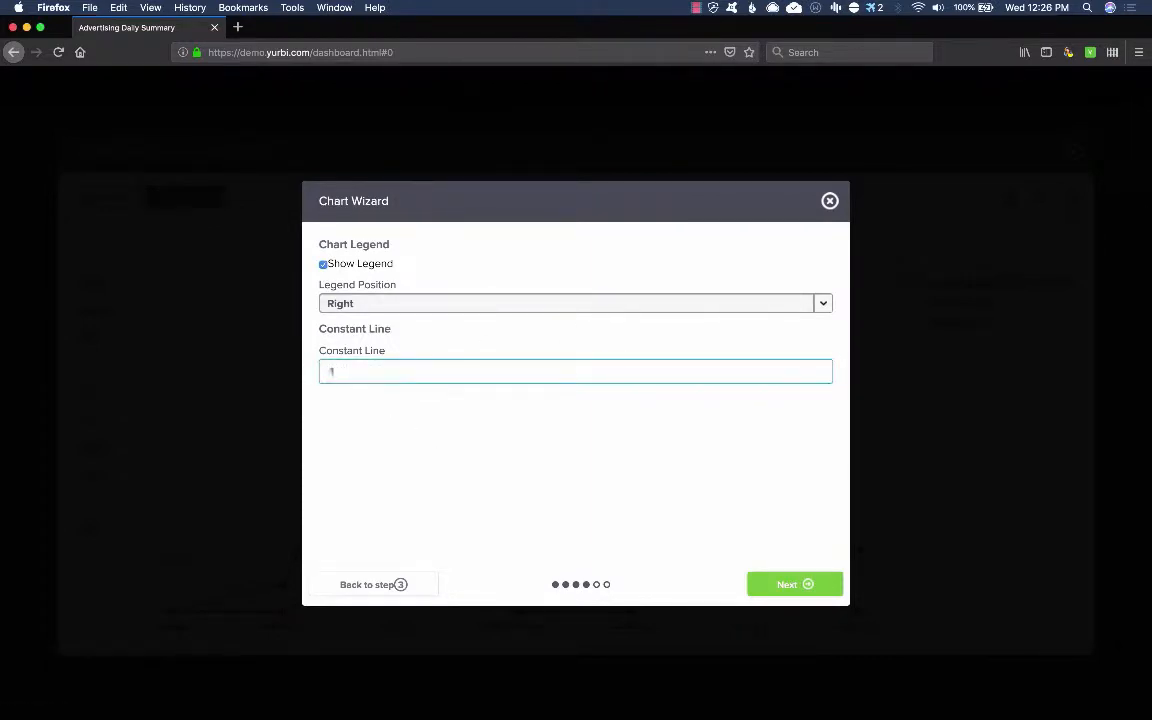
pyautogui.click(805, 588)
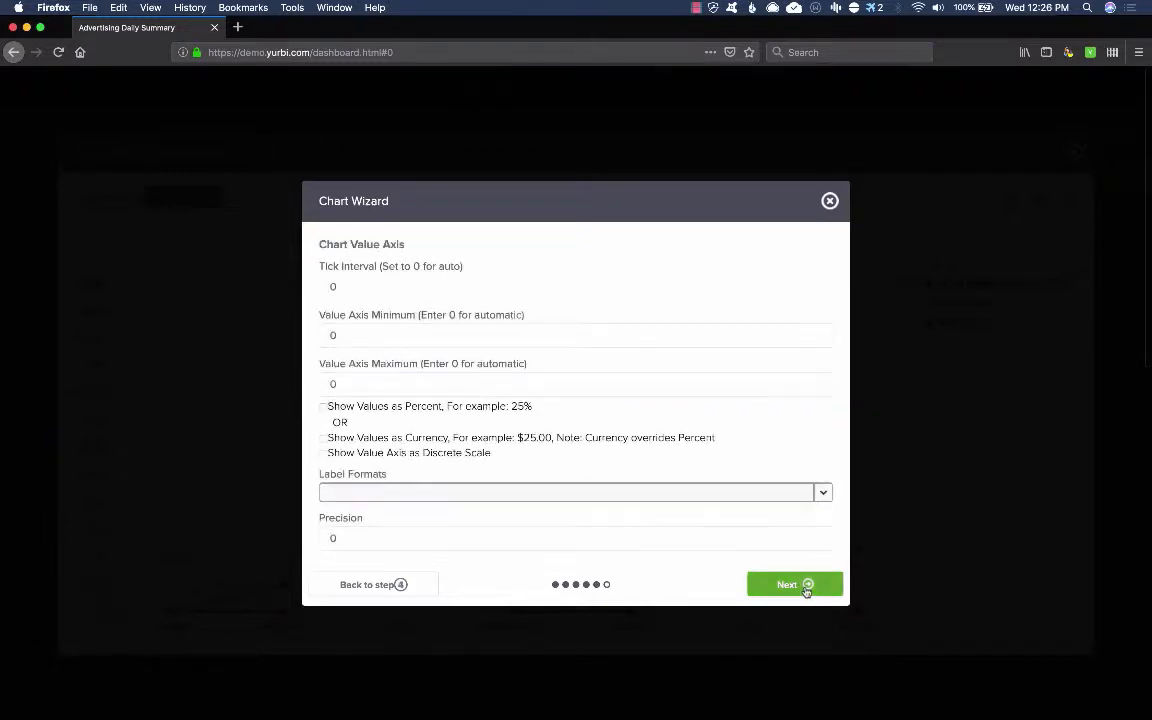
pyautogui.click(801, 589)
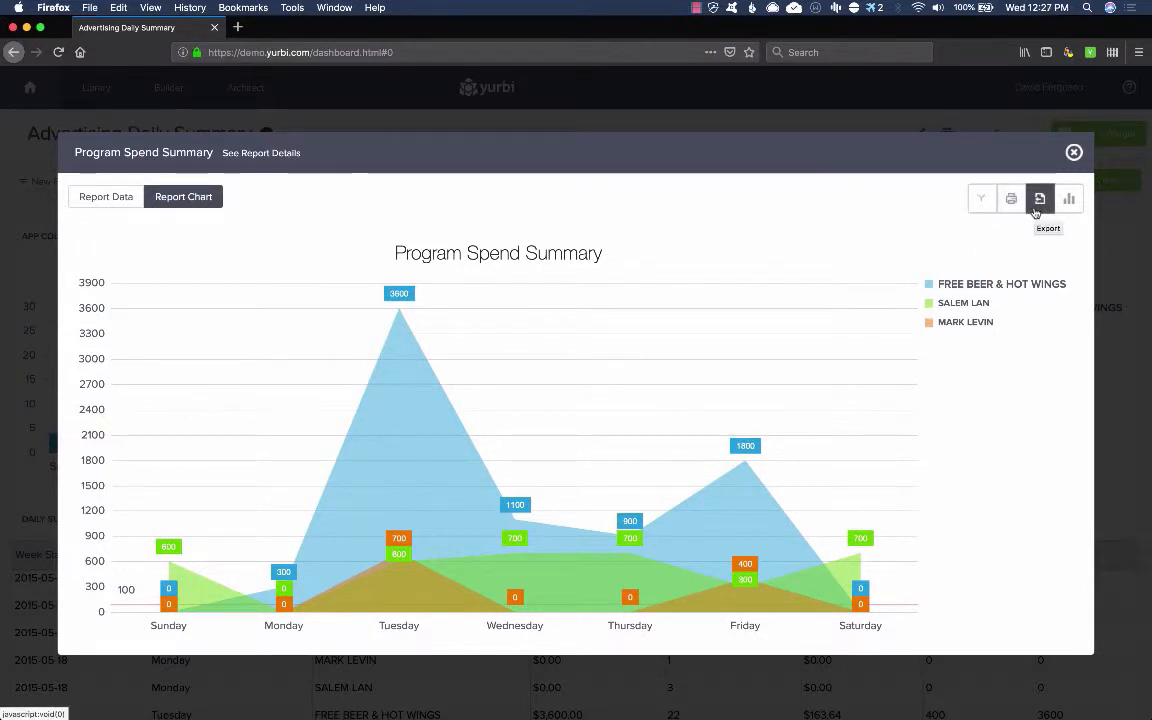
pyautogui.click(1073, 152)
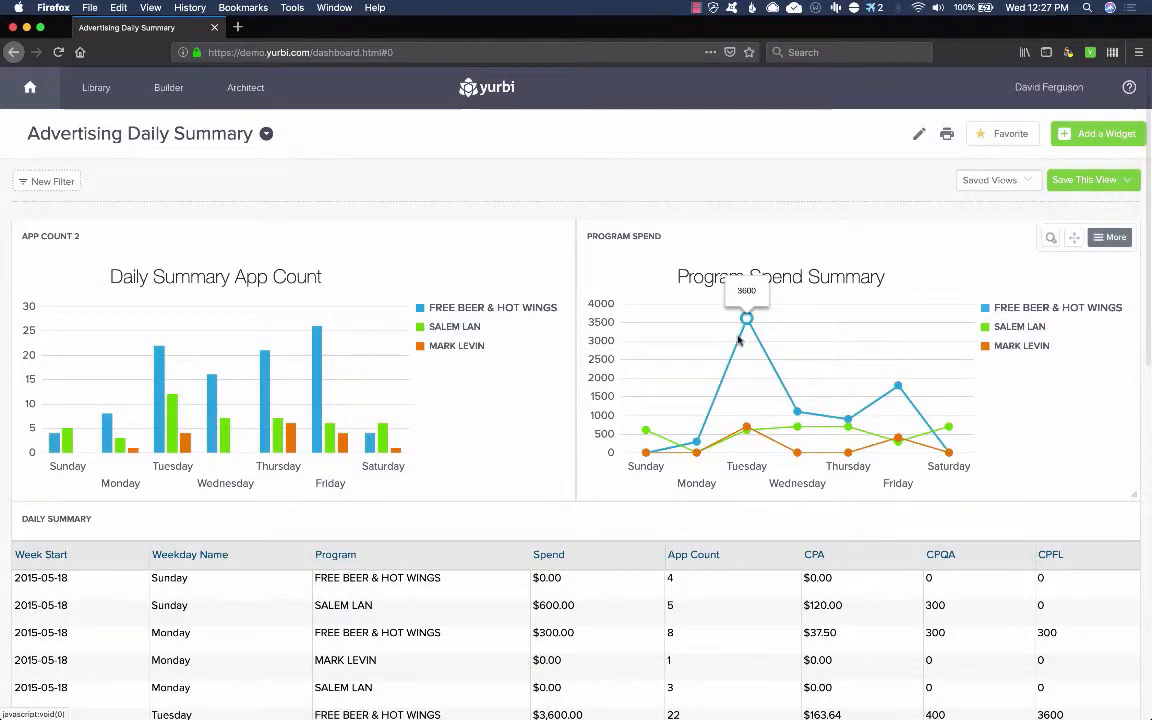
# - Filter the Date column of the My New Widget table to show only rows for 5/11/2015
pyautogui.scroll(-5, 738, 341)
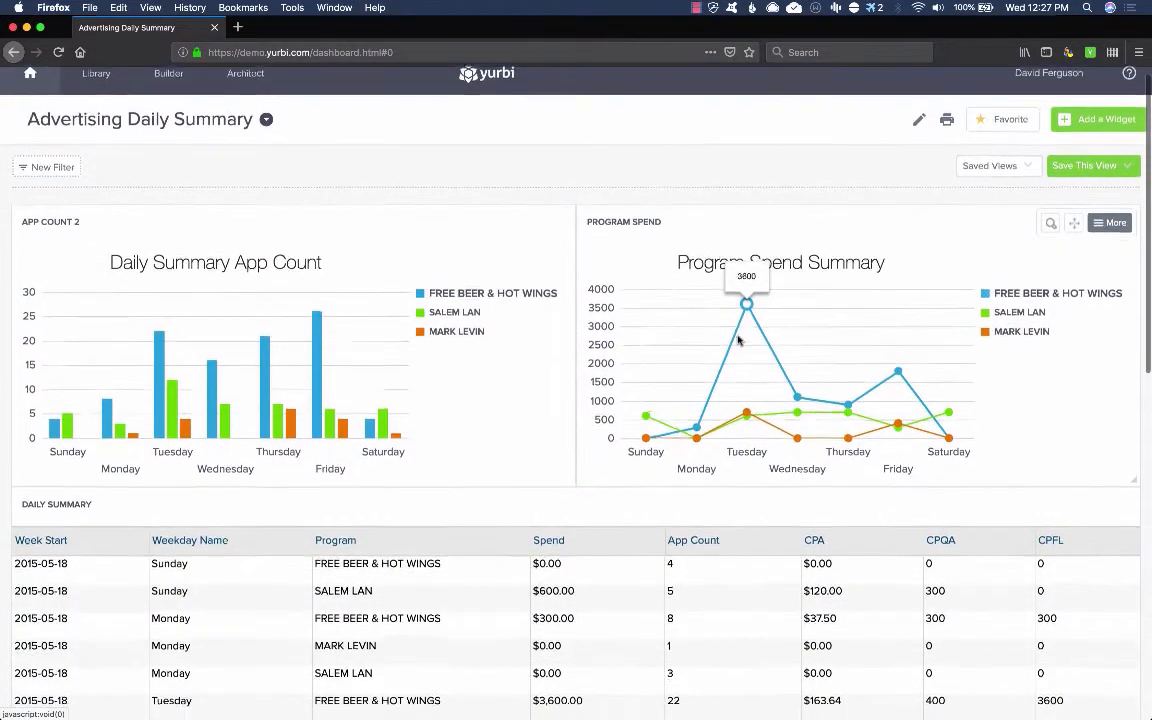
pyautogui.scroll(-8, 738, 341)
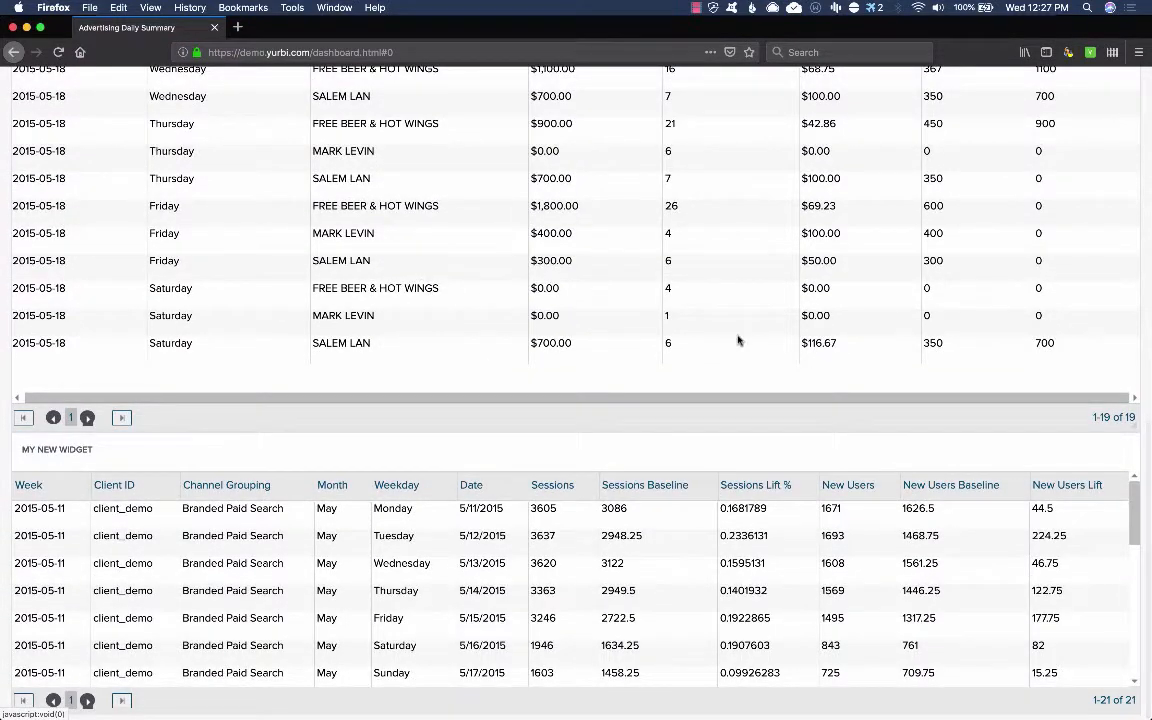
pyautogui.click(522, 492)
pyautogui.scroll(1, 545, 651)
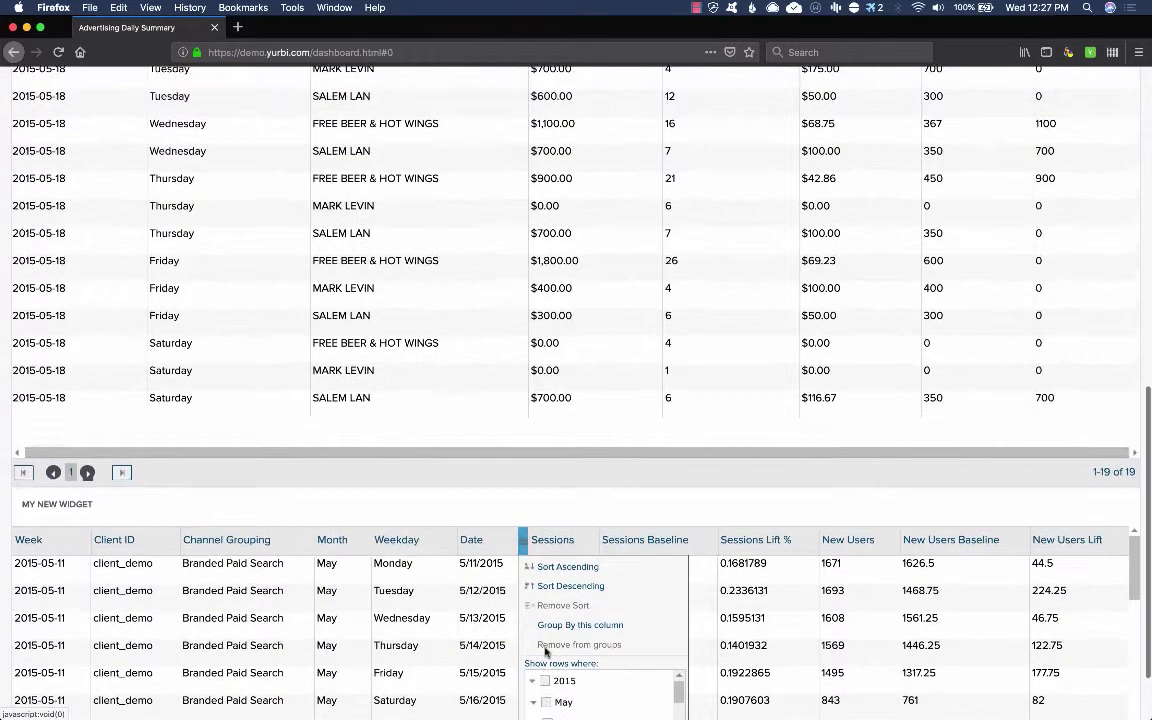
pyautogui.scroll(-5, 635, 668)
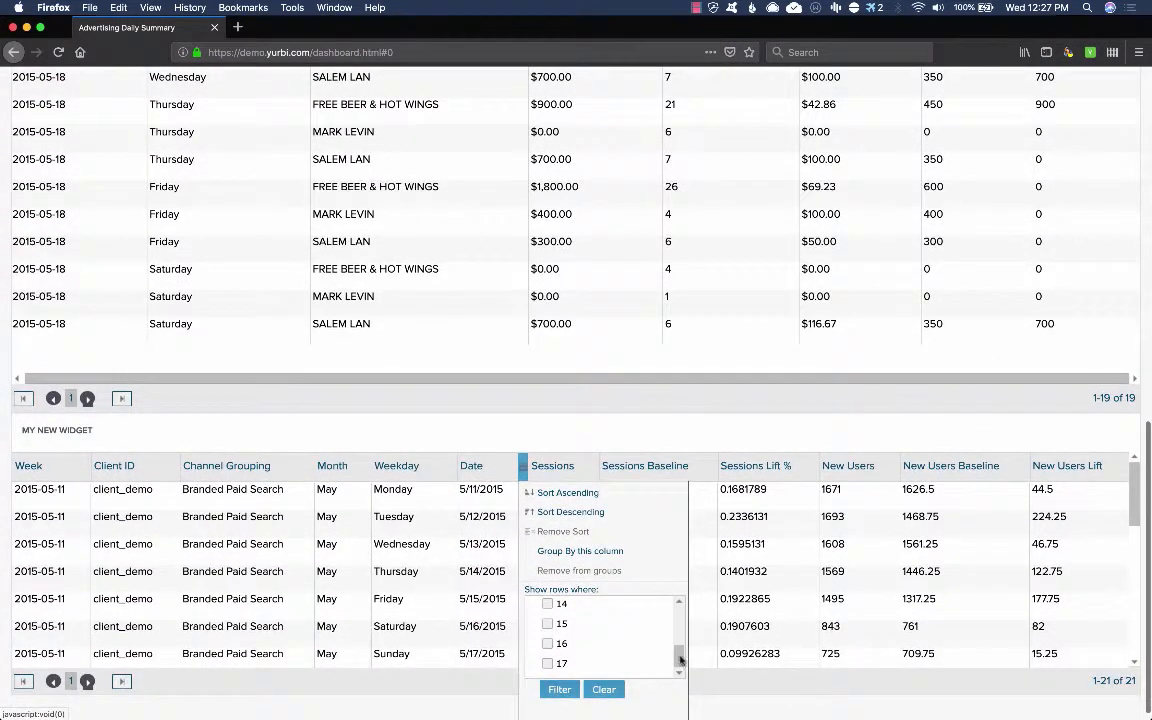
pyautogui.moveTo(680, 659); pyautogui.dragTo(681, 622)
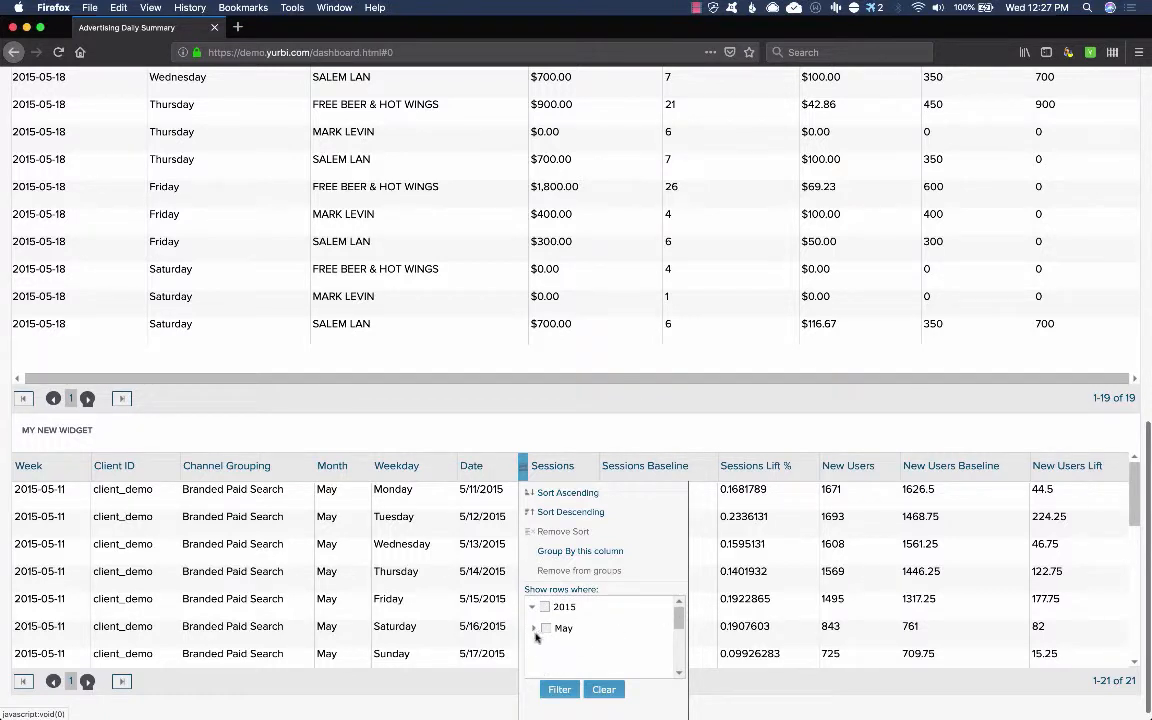
pyautogui.click(534, 629)
pyautogui.click(552, 690)
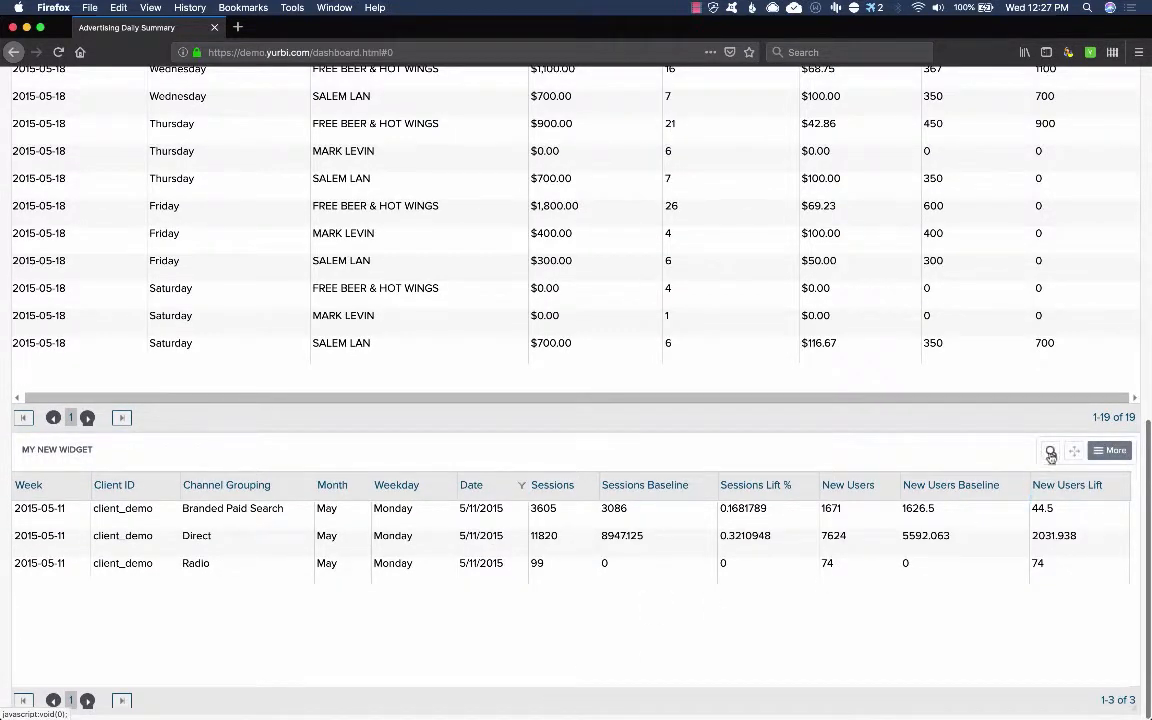
# - Open My New Widget's full Google Analytics report and check the Weekday column's sort, group and filter options
pyautogui.click(1050, 451)
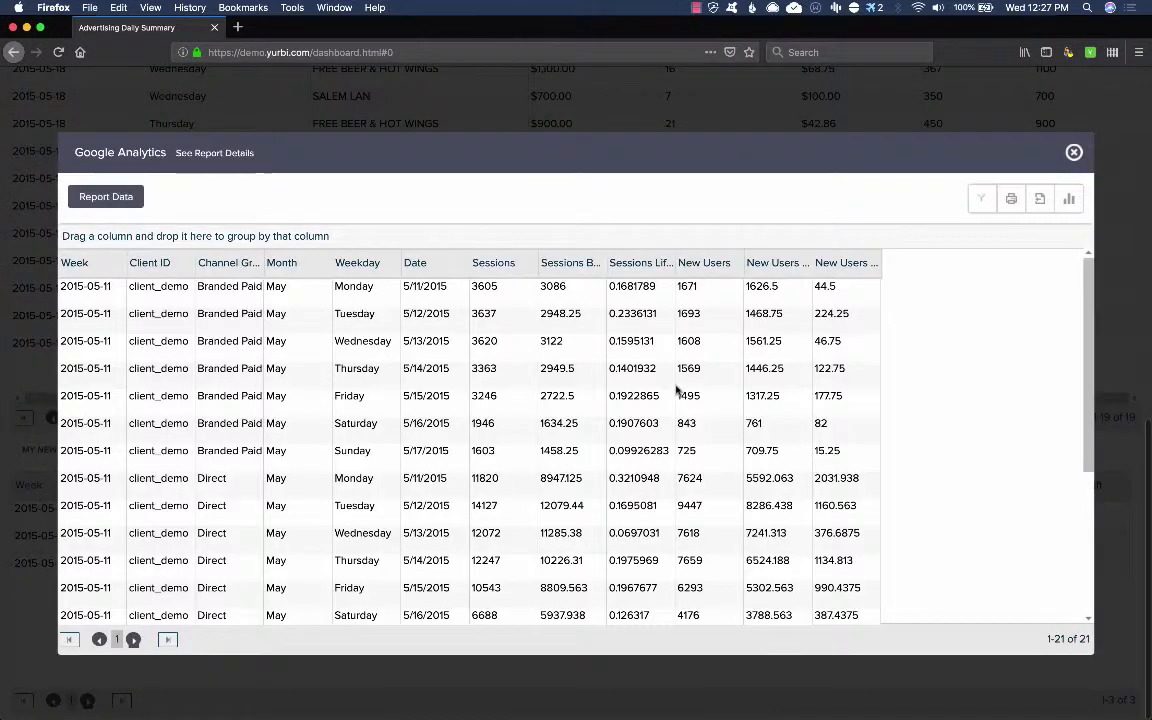
pyautogui.click(481, 262)
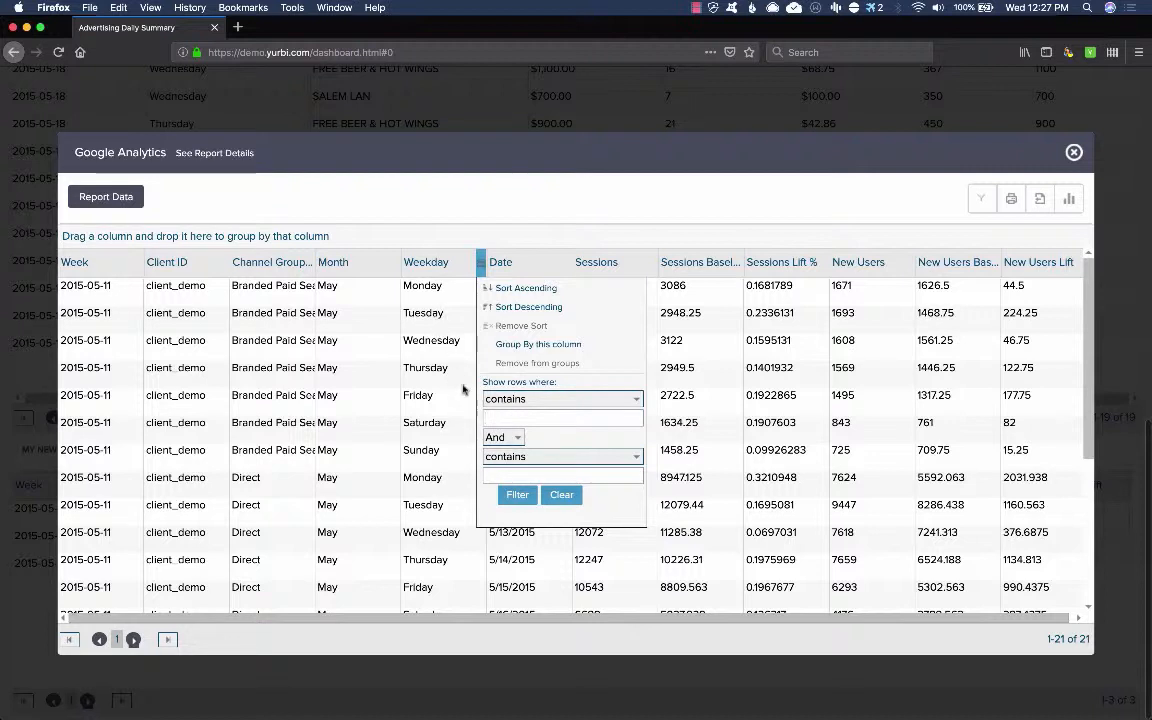
pyautogui.click(481, 269)
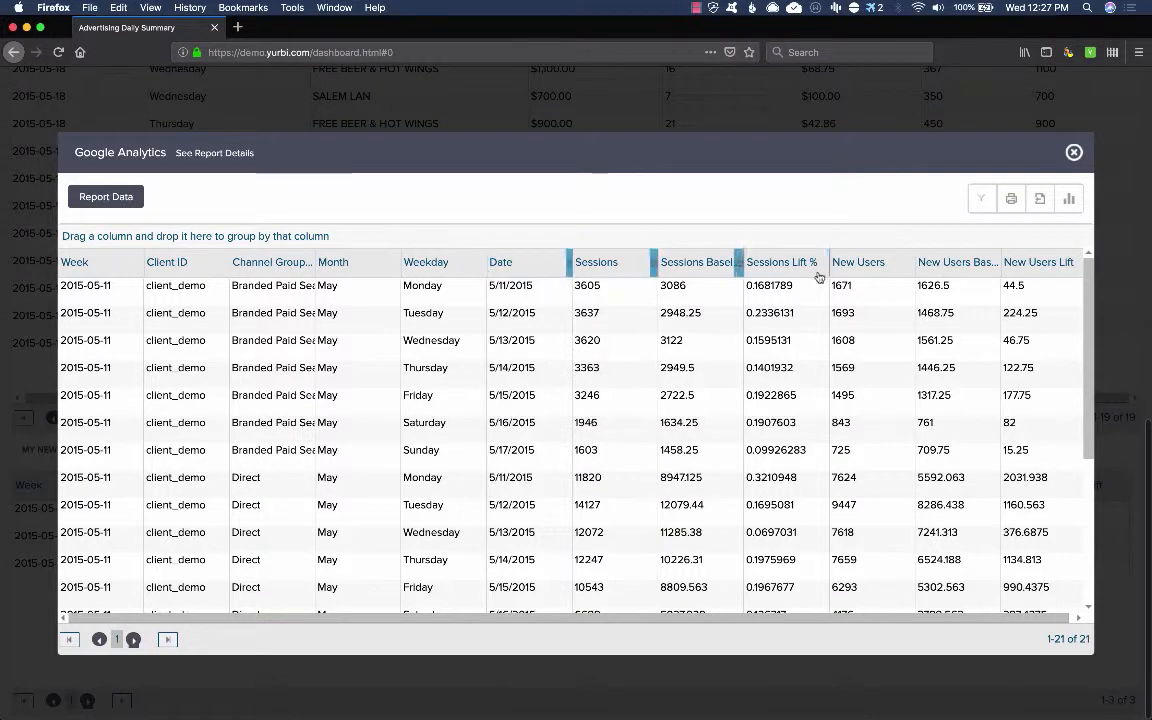
# - Check the sort, group and filter options of the New Users column, including the available comparison operators
pyautogui.click(910, 267)
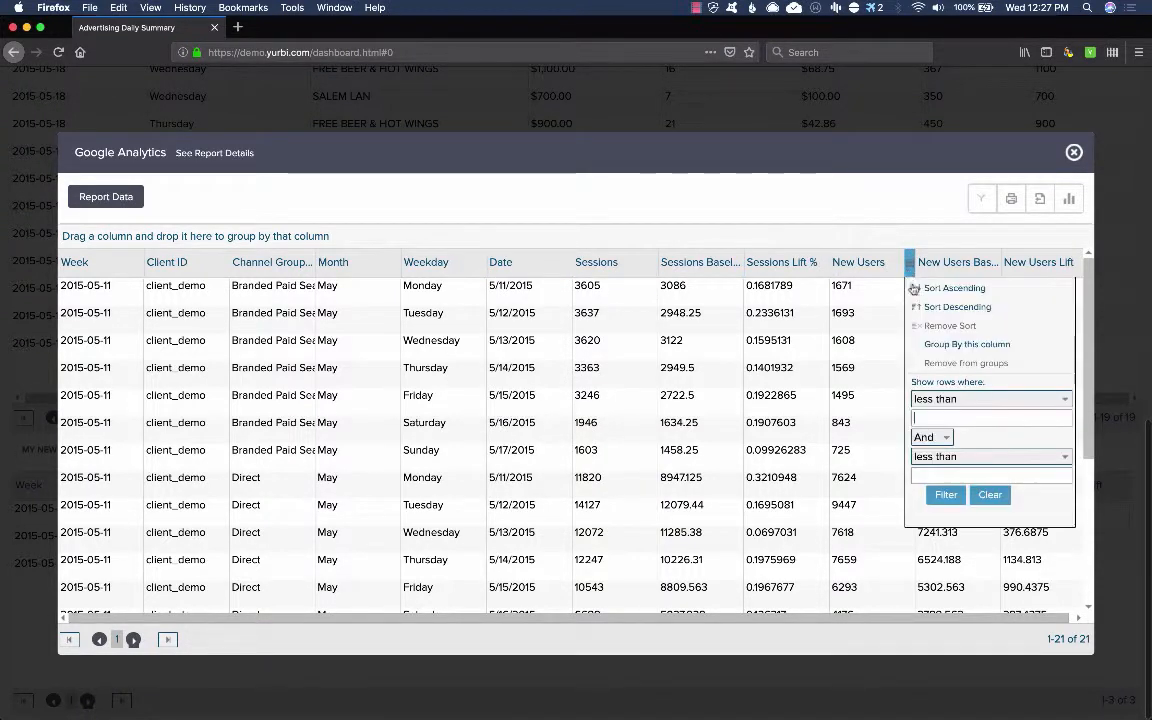
pyautogui.click(928, 400)
pyautogui.click(911, 269)
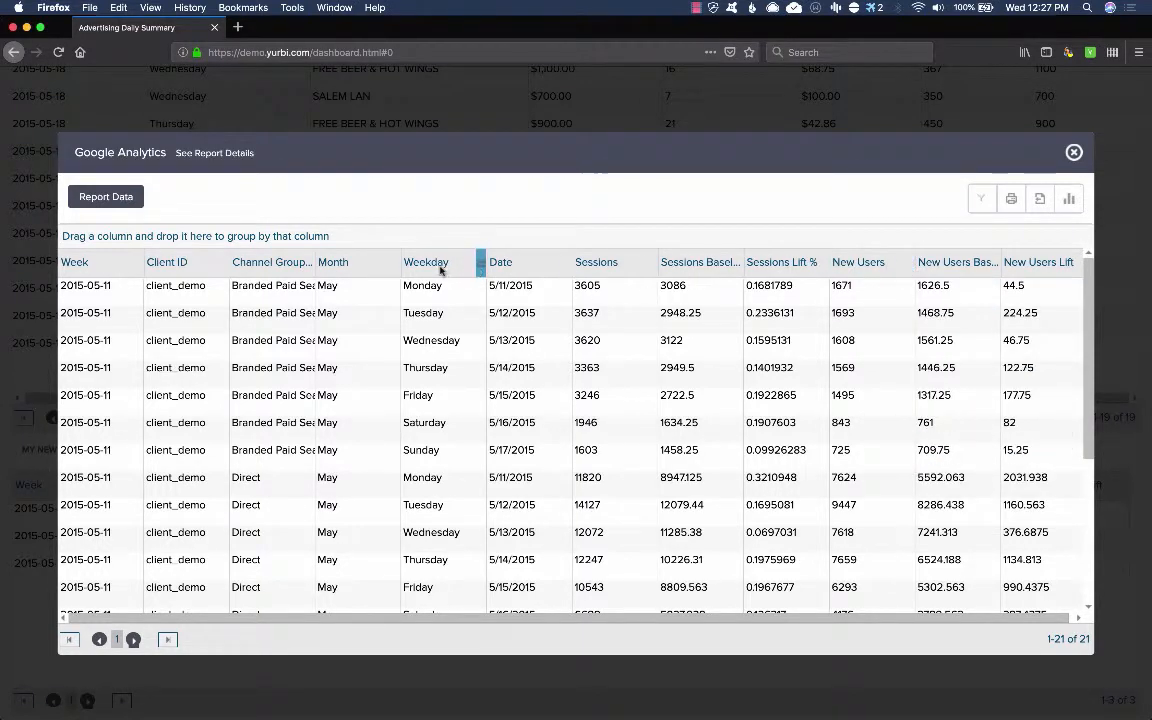
# - Group the Google Analytics report by Weekday, expand the Monday group, and remove the grouping again
pyautogui.moveTo(442, 267); pyautogui.dragTo(416, 238)
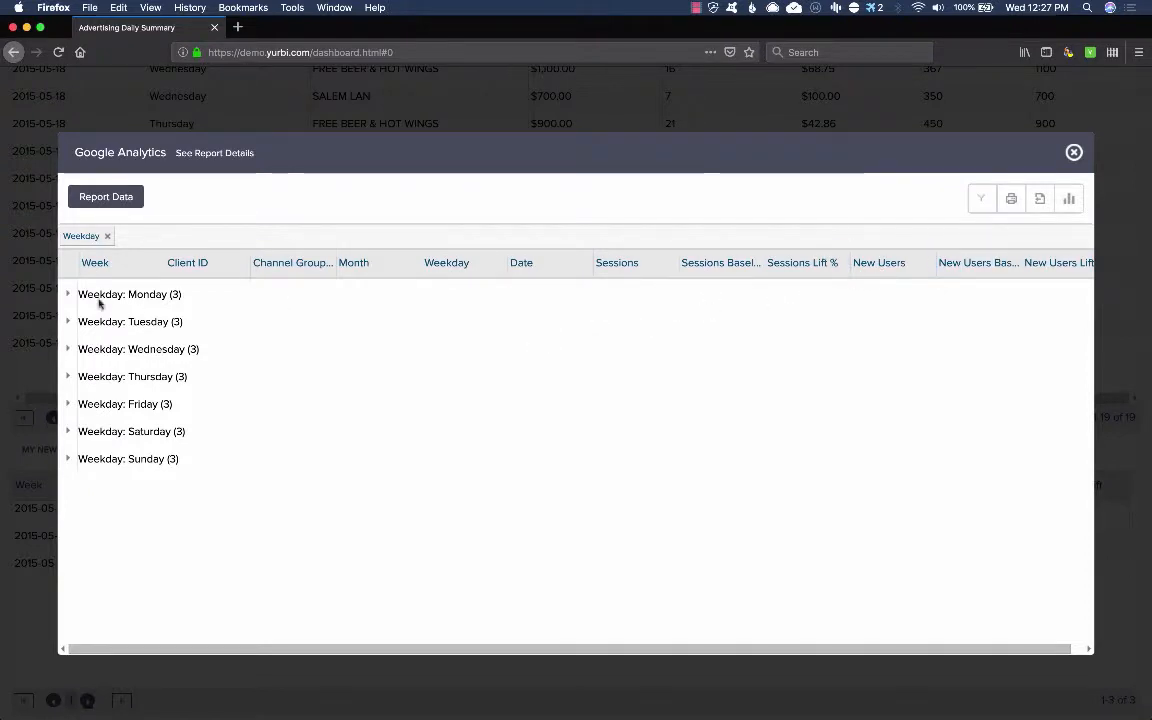
pyautogui.click(67, 294)
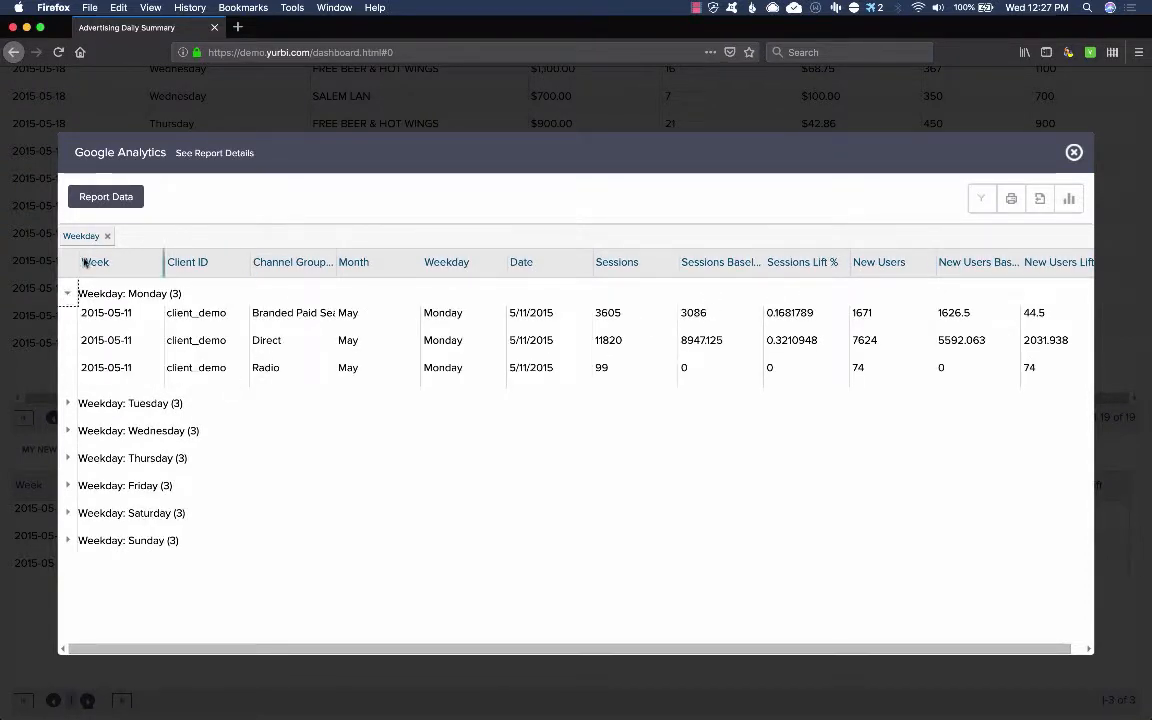
pyautogui.click(108, 236)
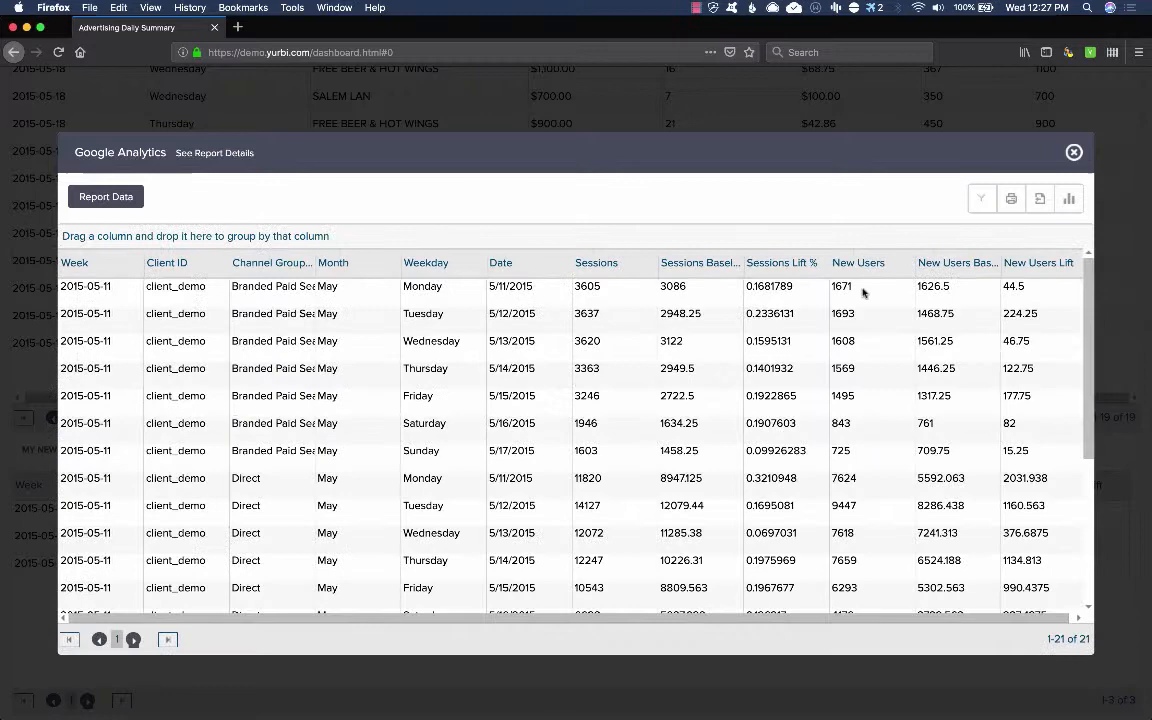
# - Close the Google Analytics report and clear the Date column filter in My New Widget
pyautogui.click(1073, 152)
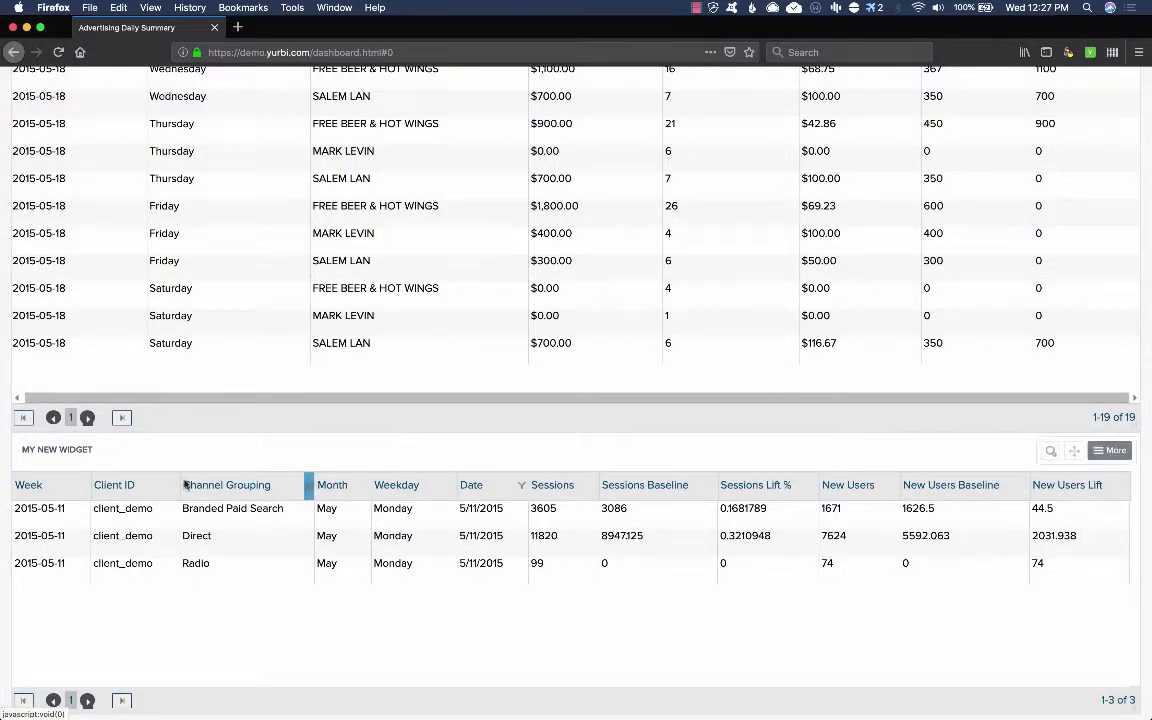
pyautogui.click(521, 493)
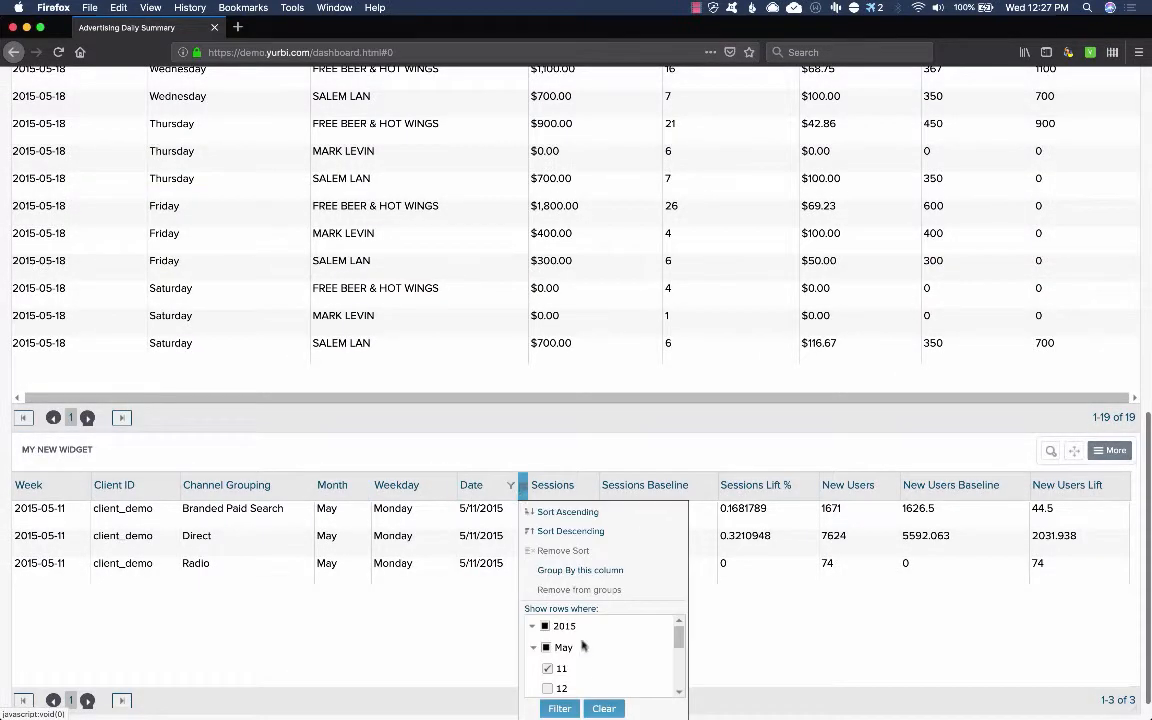
pyautogui.click(599, 703)
# - Switch to the Dashboard Filter Example dashboard from the favorite dashboards
pyautogui.scroll(5, 590, 606)
pyautogui.scroll(3, 590, 606)
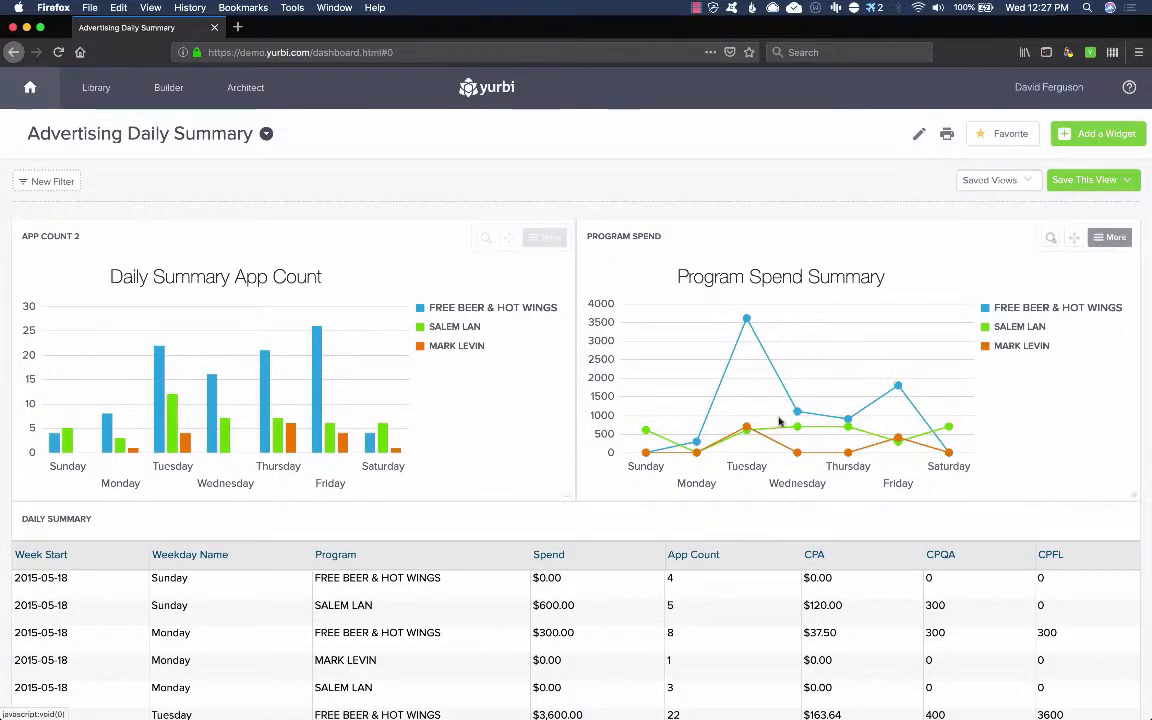
pyautogui.click(266, 133)
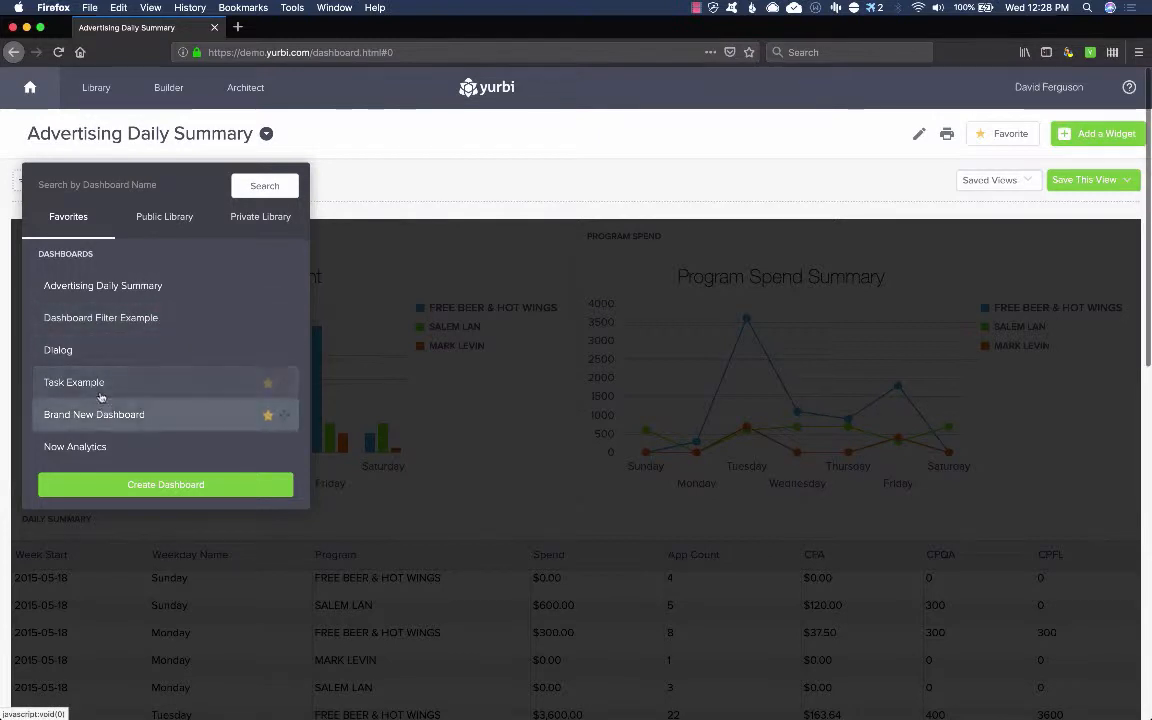
pyautogui.click(92, 326)
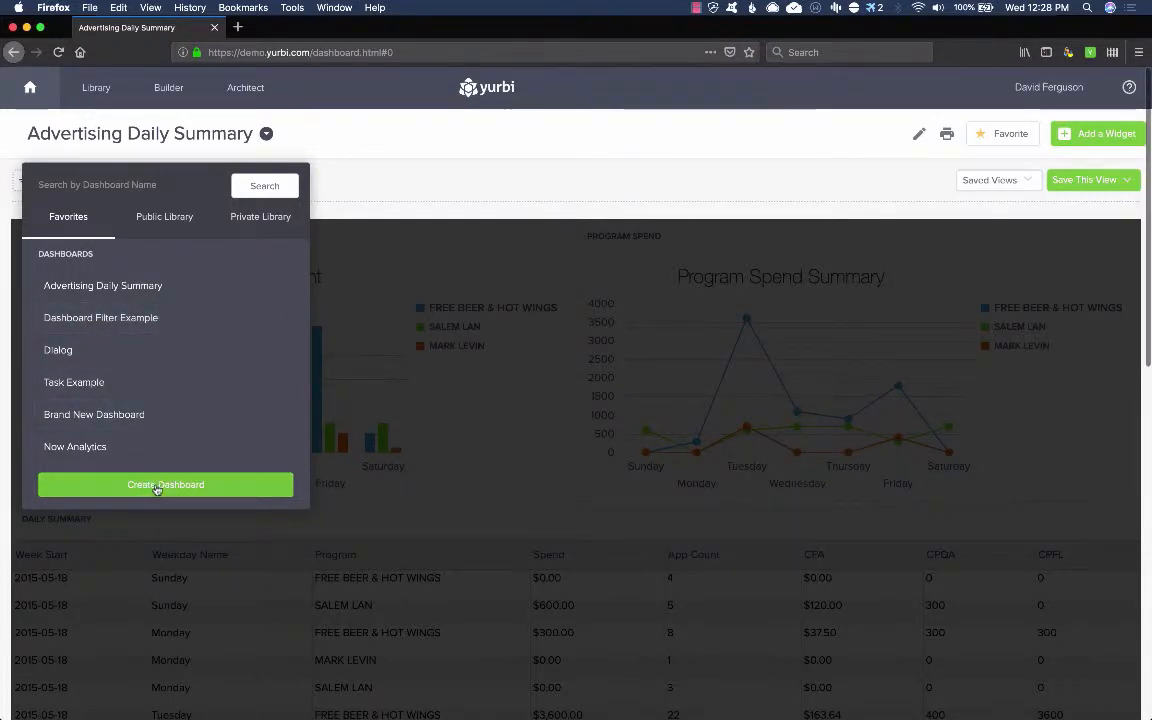
pyautogui.click(262, 321)
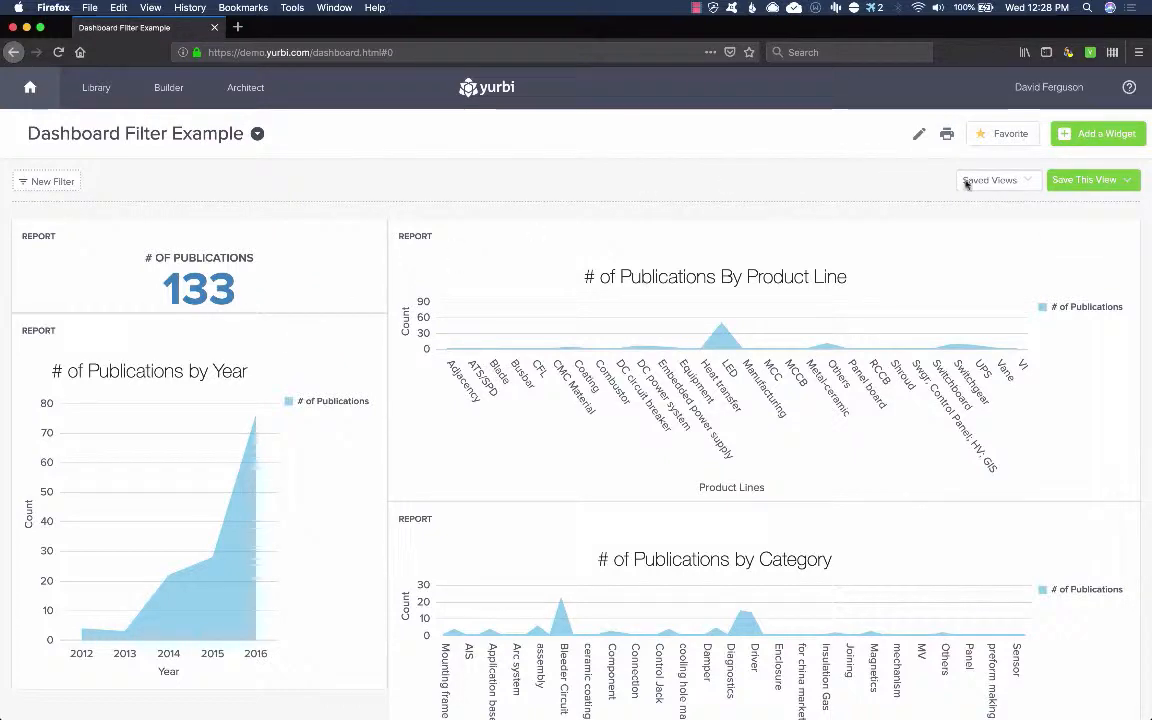
# - Apply the Business View saved view and check which values its Business filter offers
pyautogui.click(1028, 183)
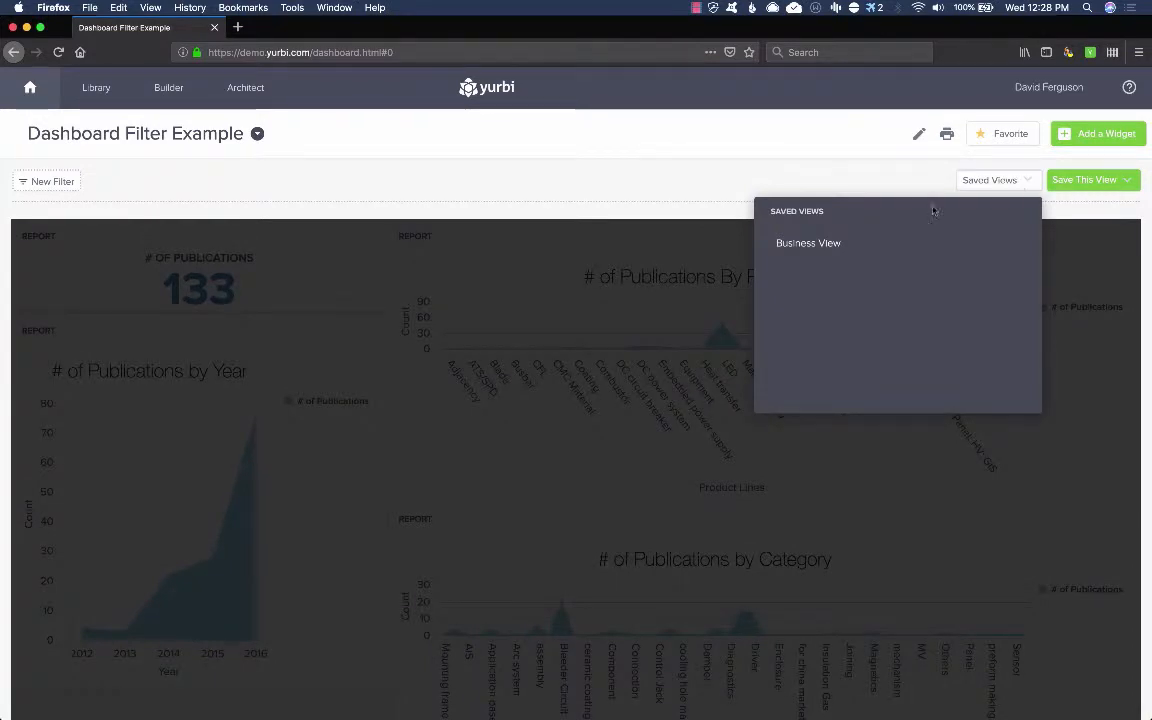
pyautogui.click(814, 245)
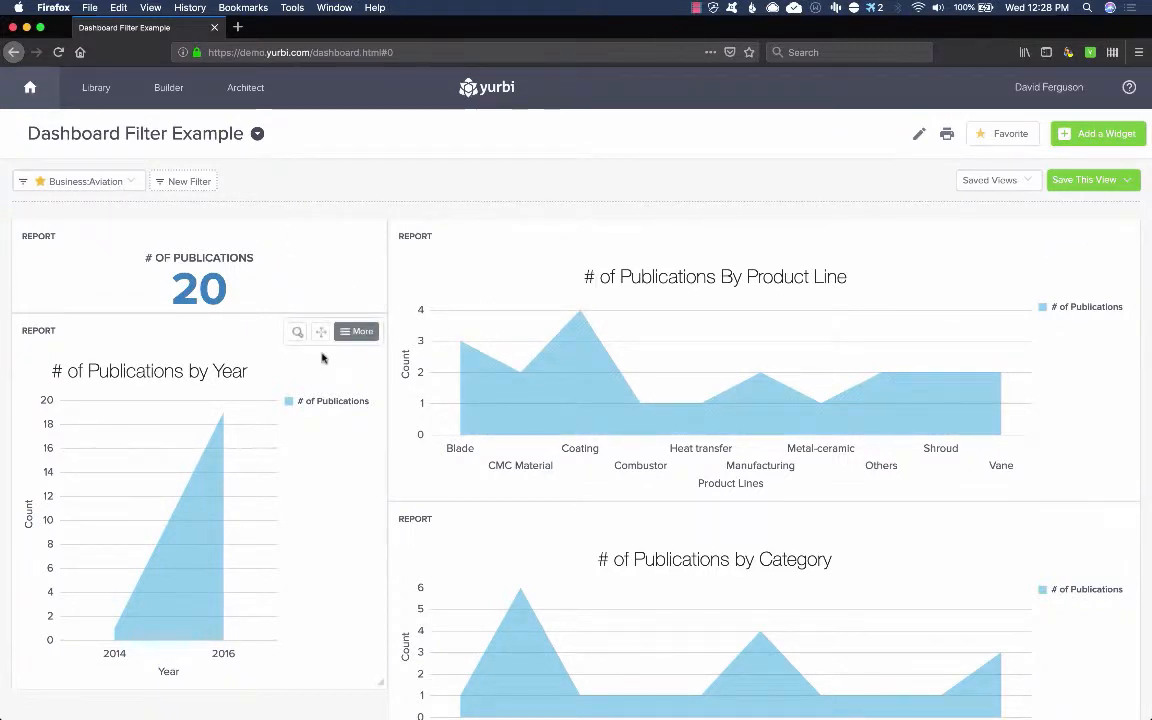
pyautogui.click(133, 185)
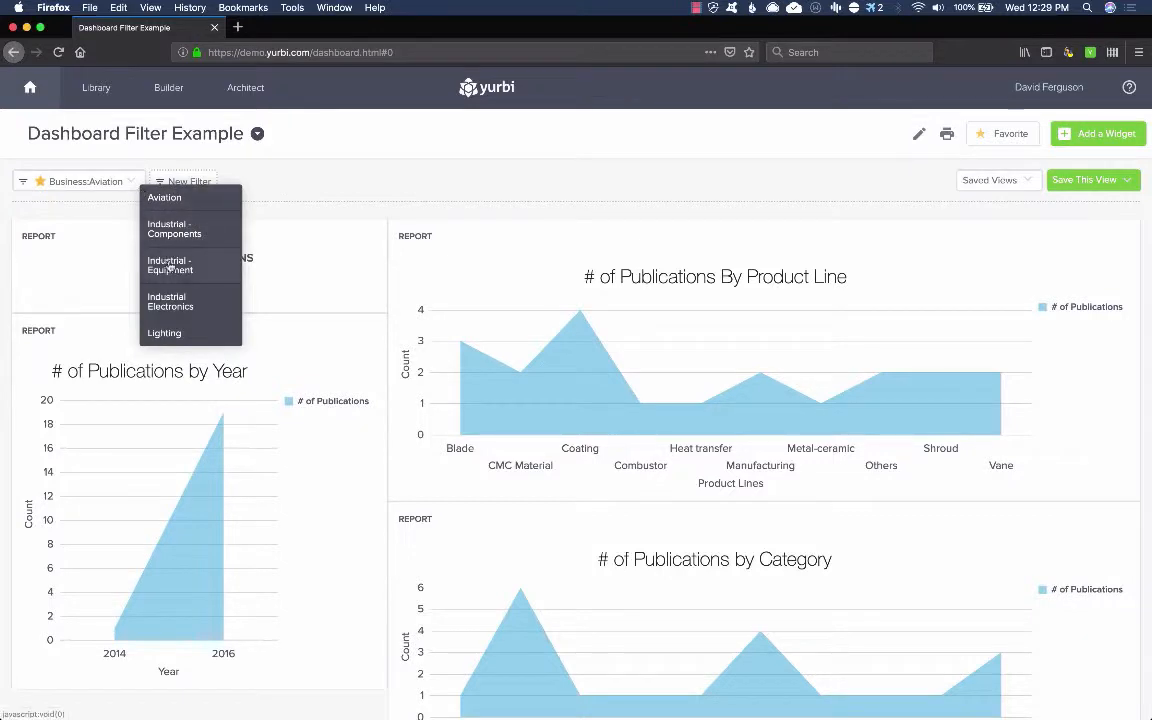
pyautogui.scroll(-1, 170, 267)
pyautogui.scroll(1, 170, 267)
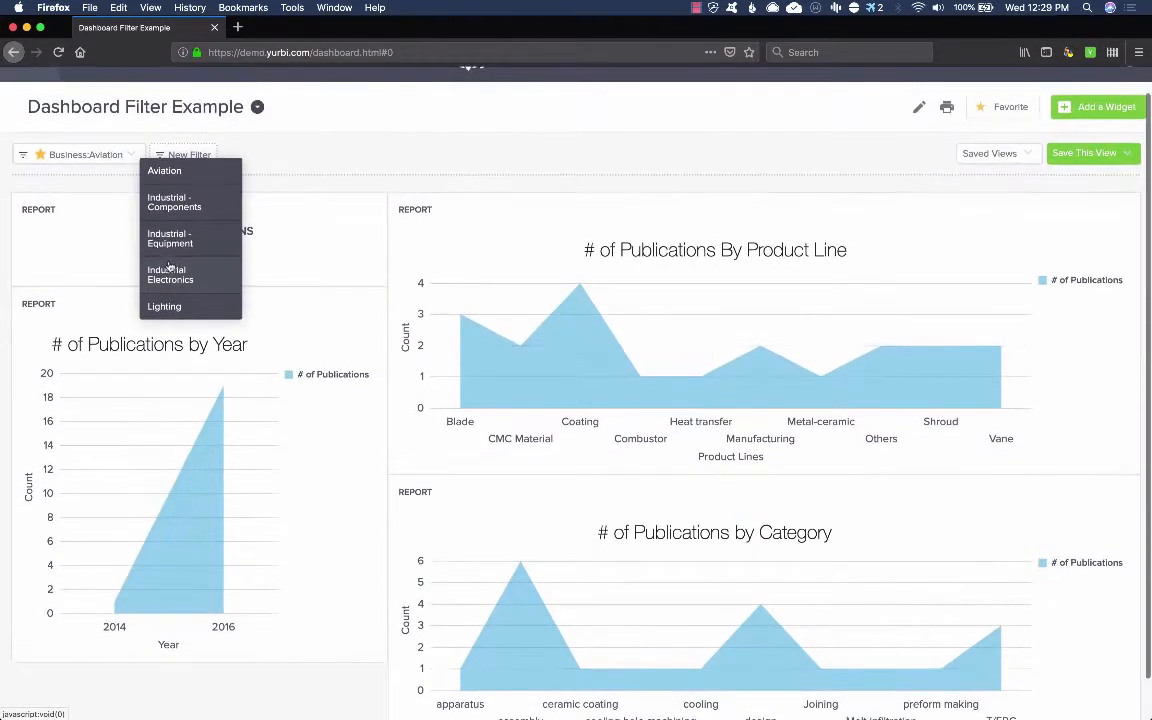
pyautogui.click(135, 158)
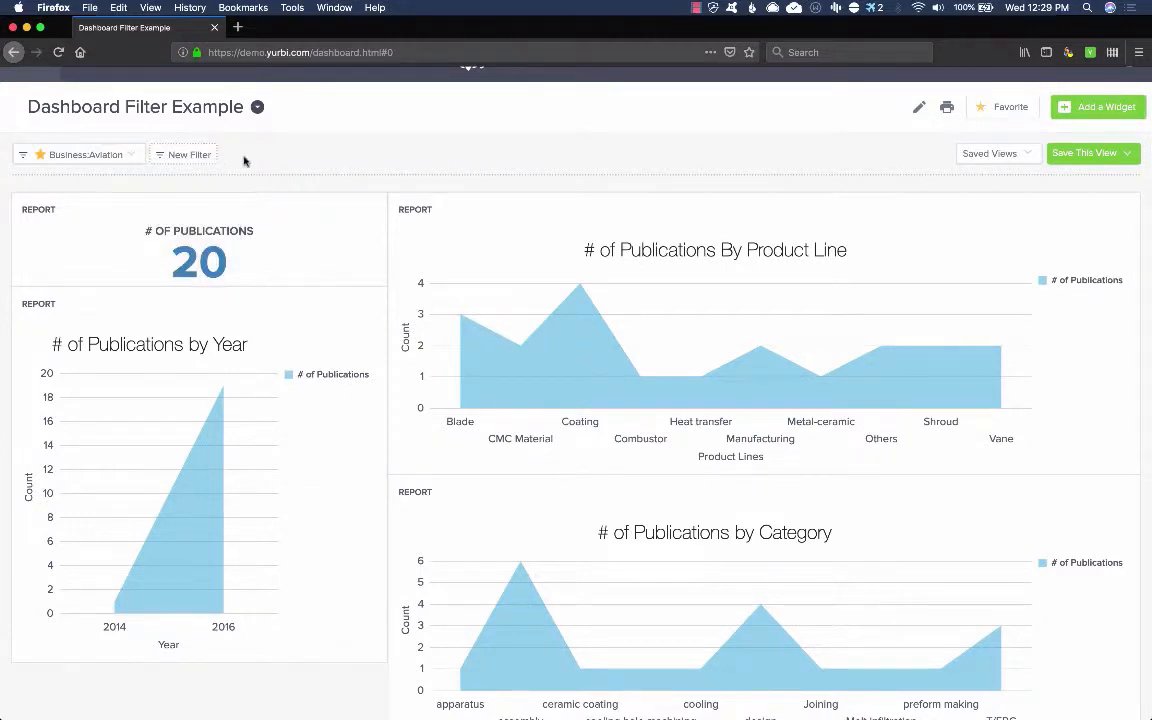
# - Create a new text filter with the Category field selected in all four publication reports
pyautogui.scroll(1, 244, 159)
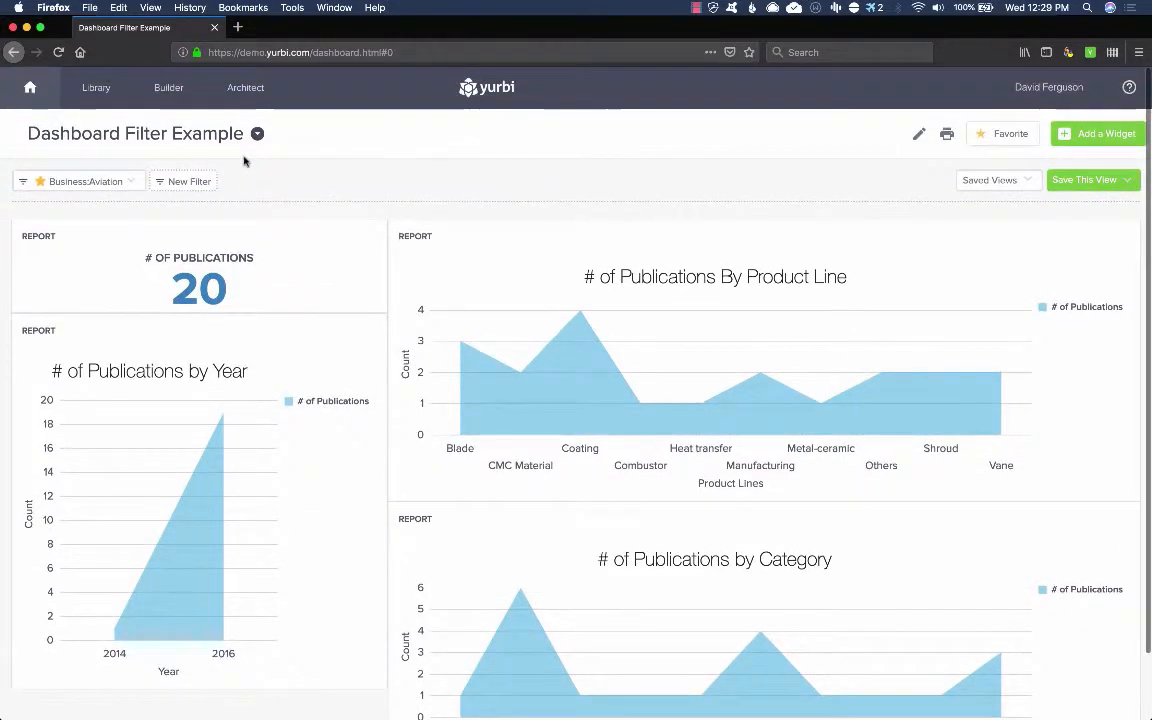
pyautogui.click(160, 185)
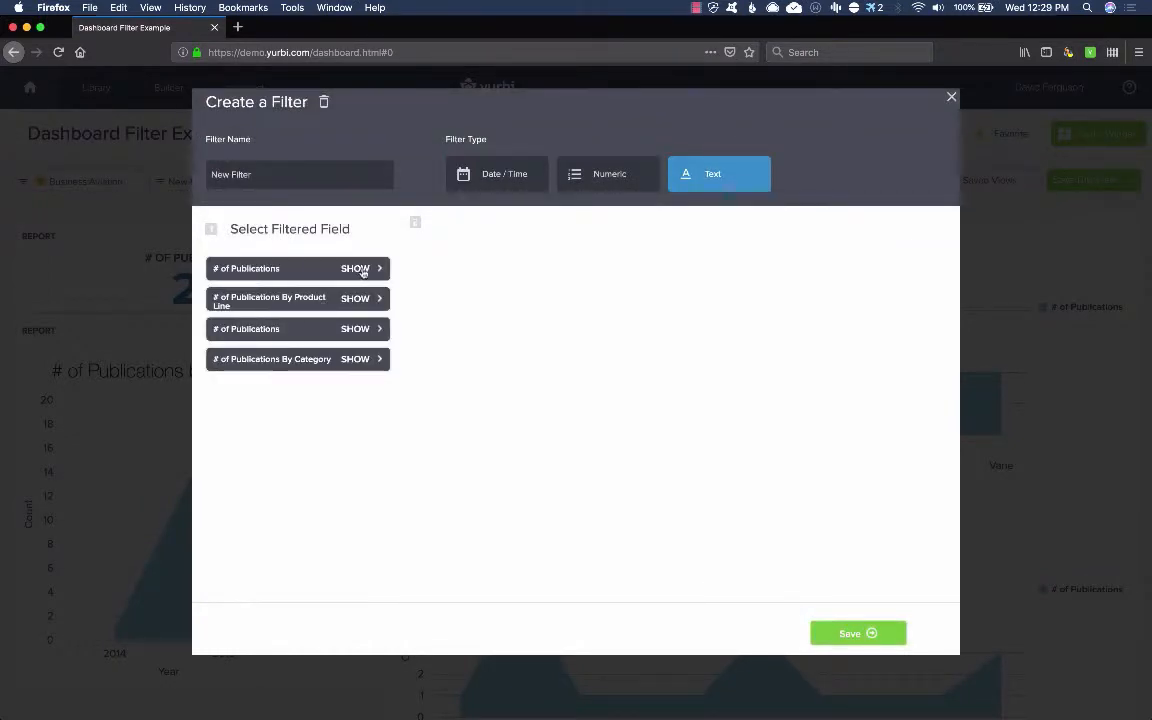
pyautogui.click(362, 270)
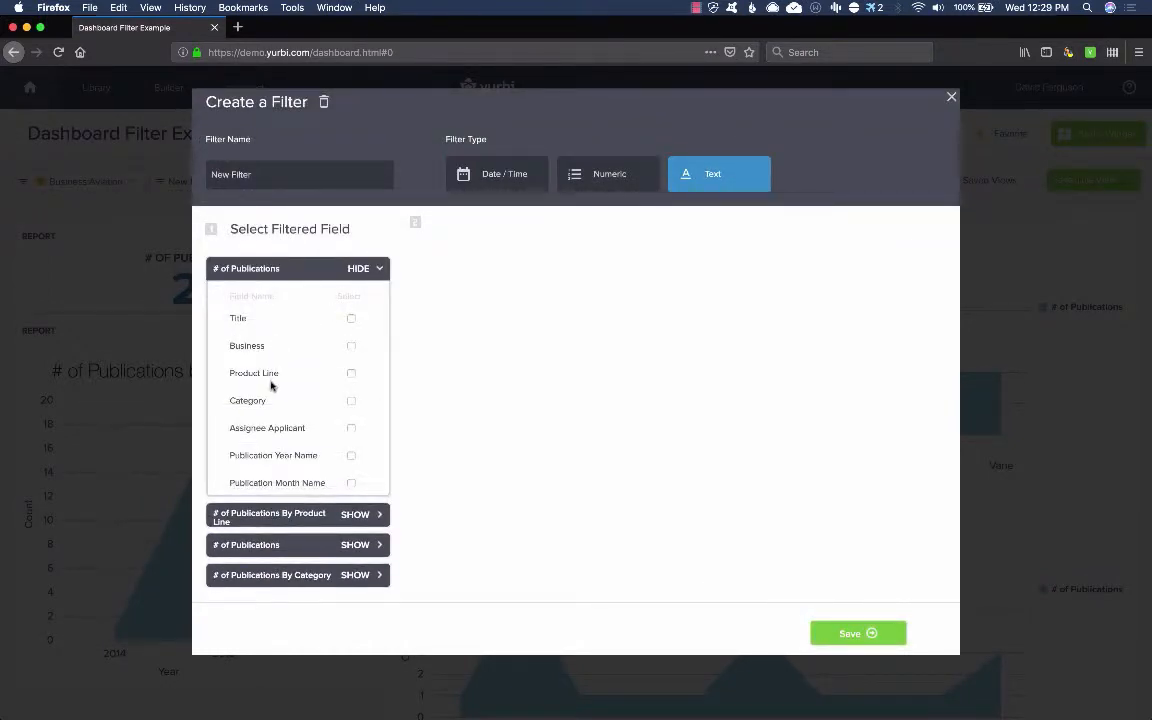
pyautogui.click(351, 401)
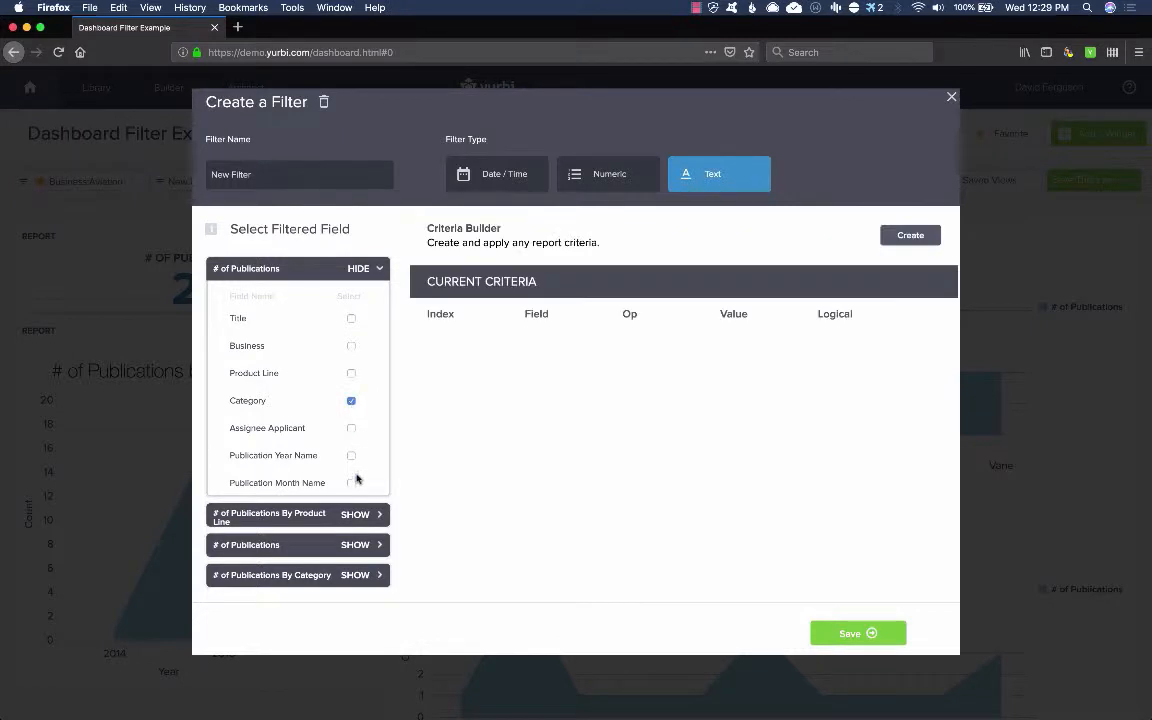
pyautogui.click(357, 516)
pyautogui.scroll(-4, 355, 470)
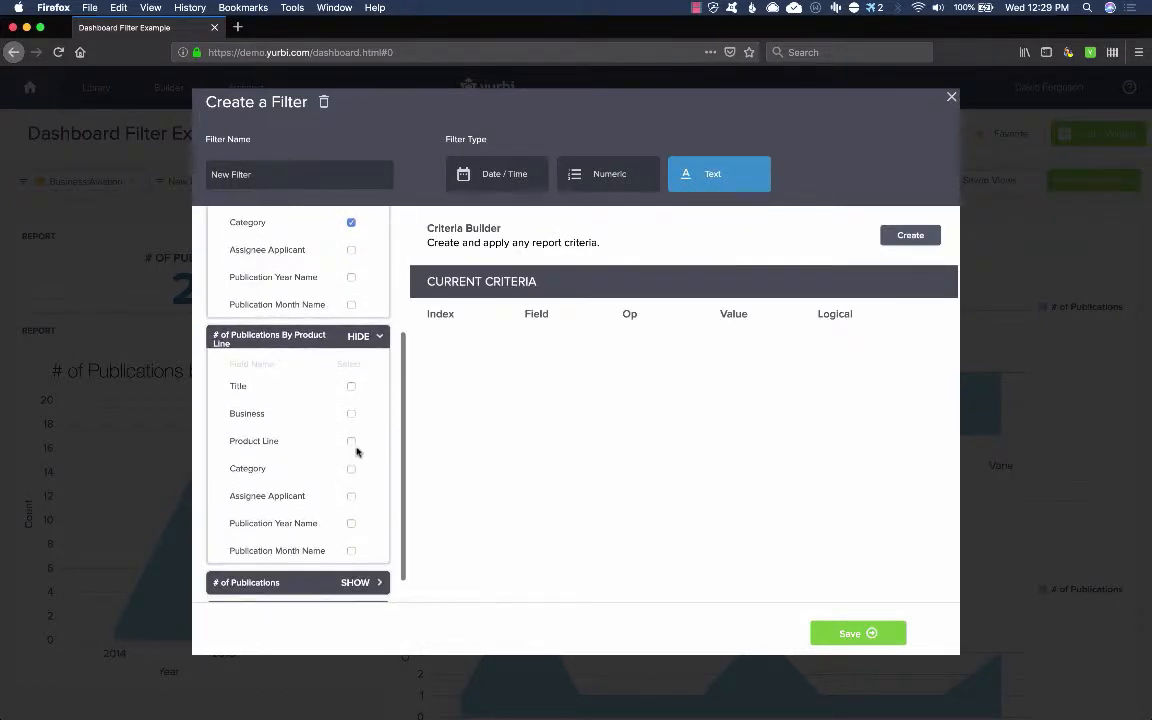
pyautogui.scroll(-1, 351, 490)
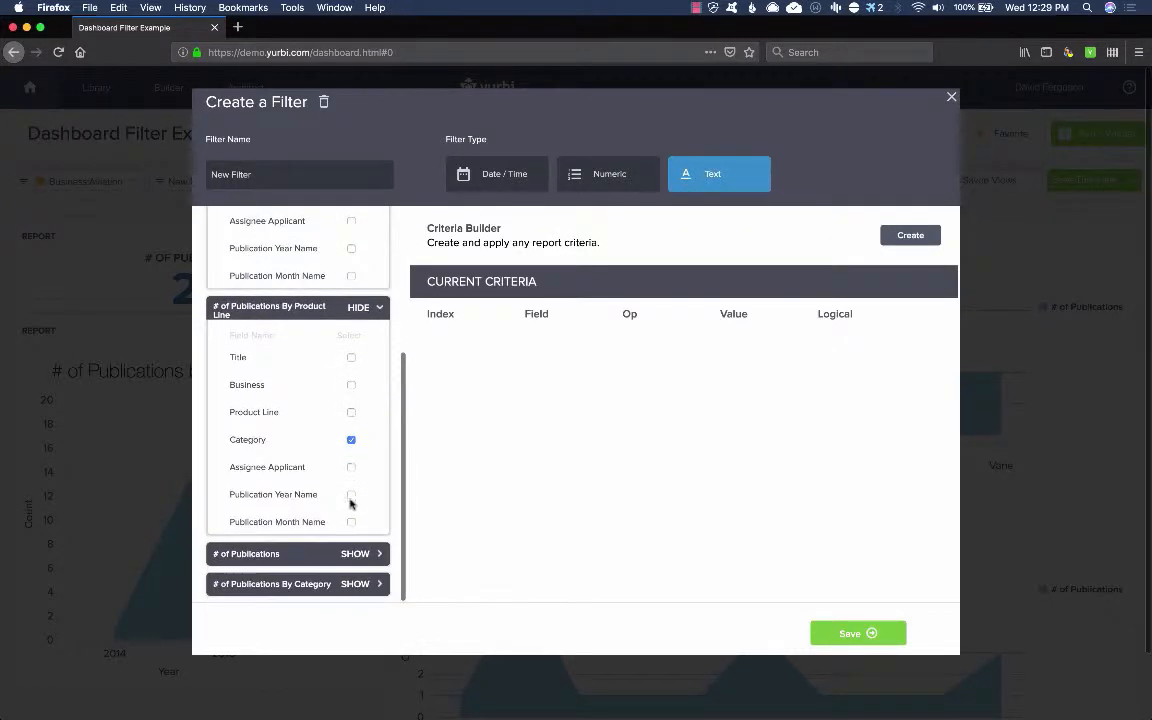
pyautogui.click(354, 554)
pyautogui.scroll(-3, 354, 480)
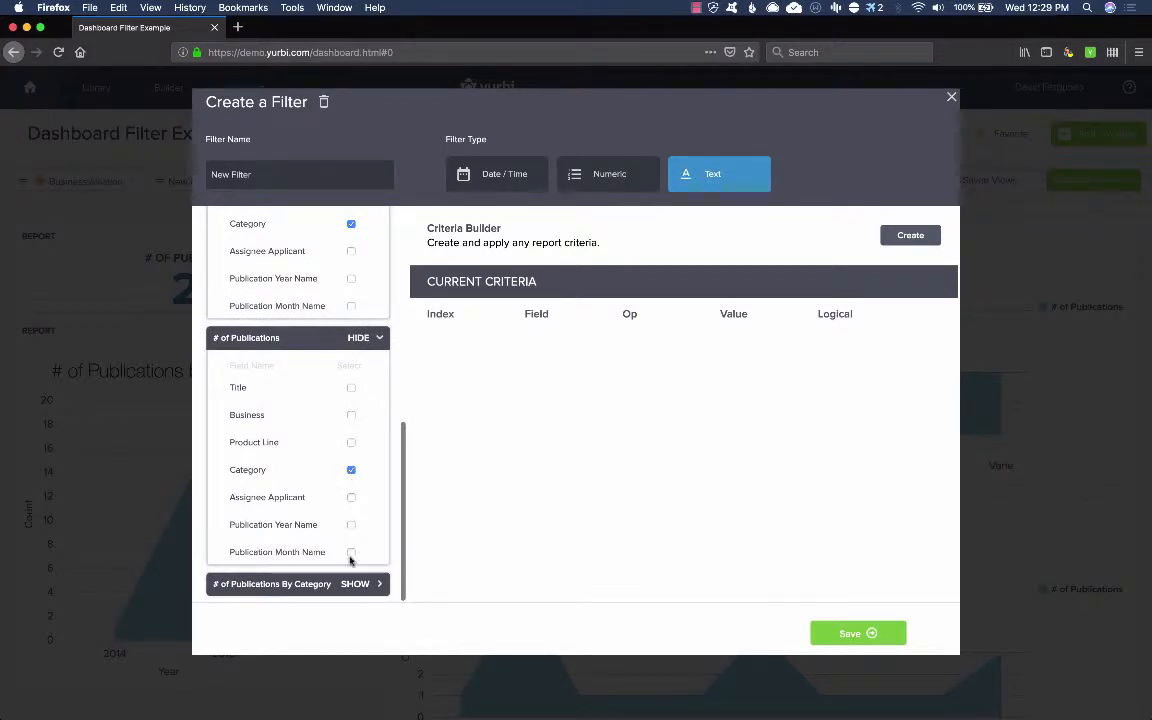
pyautogui.click(352, 584)
pyautogui.scroll(-5, 350, 587)
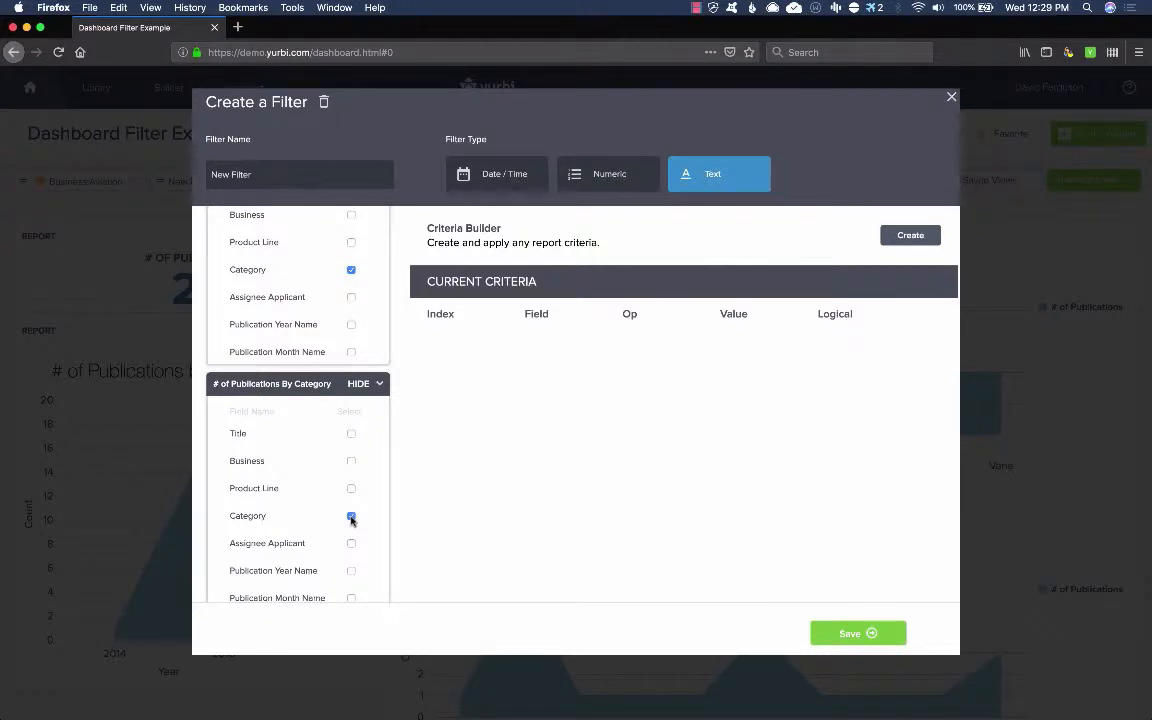
# - Name the new dashboard filter Category
pyautogui.scroll(4, 351, 519)
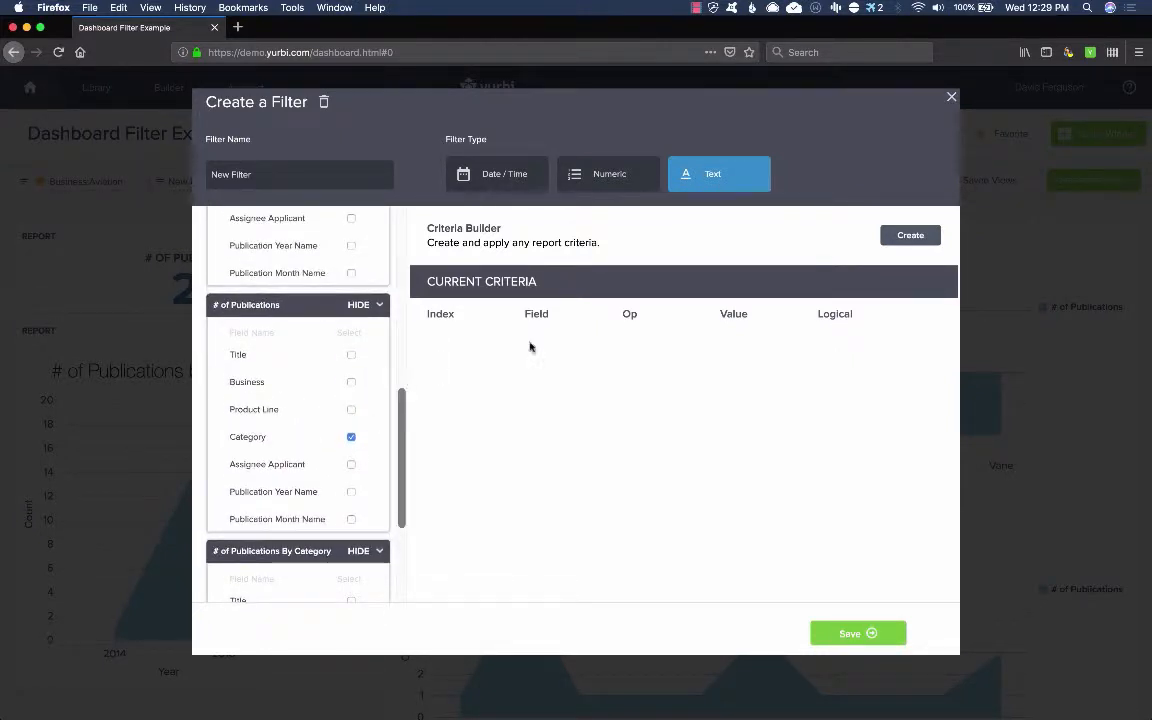
pyautogui.moveTo(252, 174); pyautogui.dragTo(190, 172)
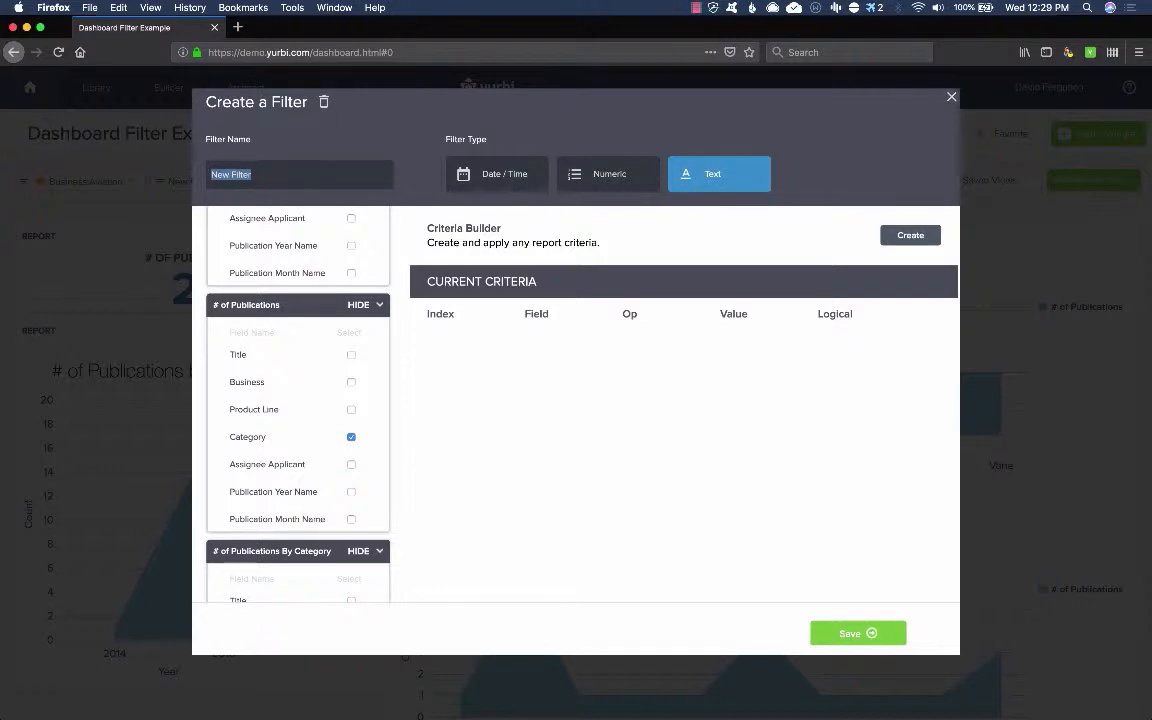
pyautogui.write('Category')
# - Add an And criterion where Category is equal to Accessory, and save the filter
pyautogui.click(910, 238)
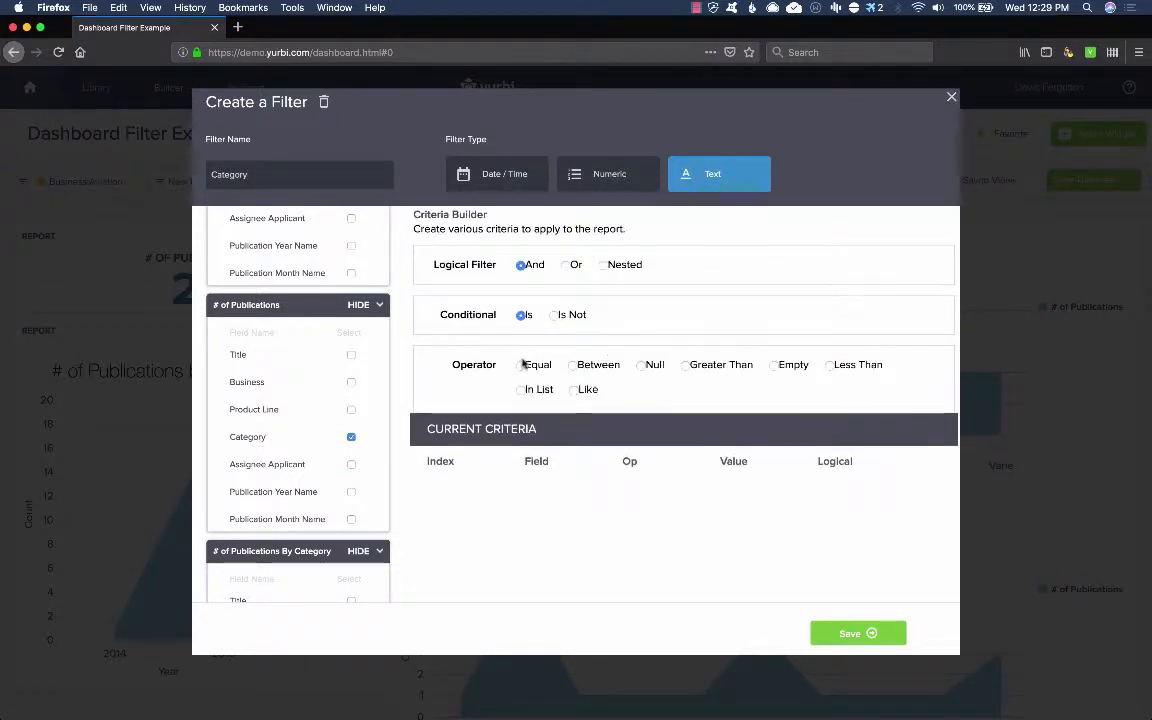
pyautogui.click(520, 366)
pyautogui.click(766, 444)
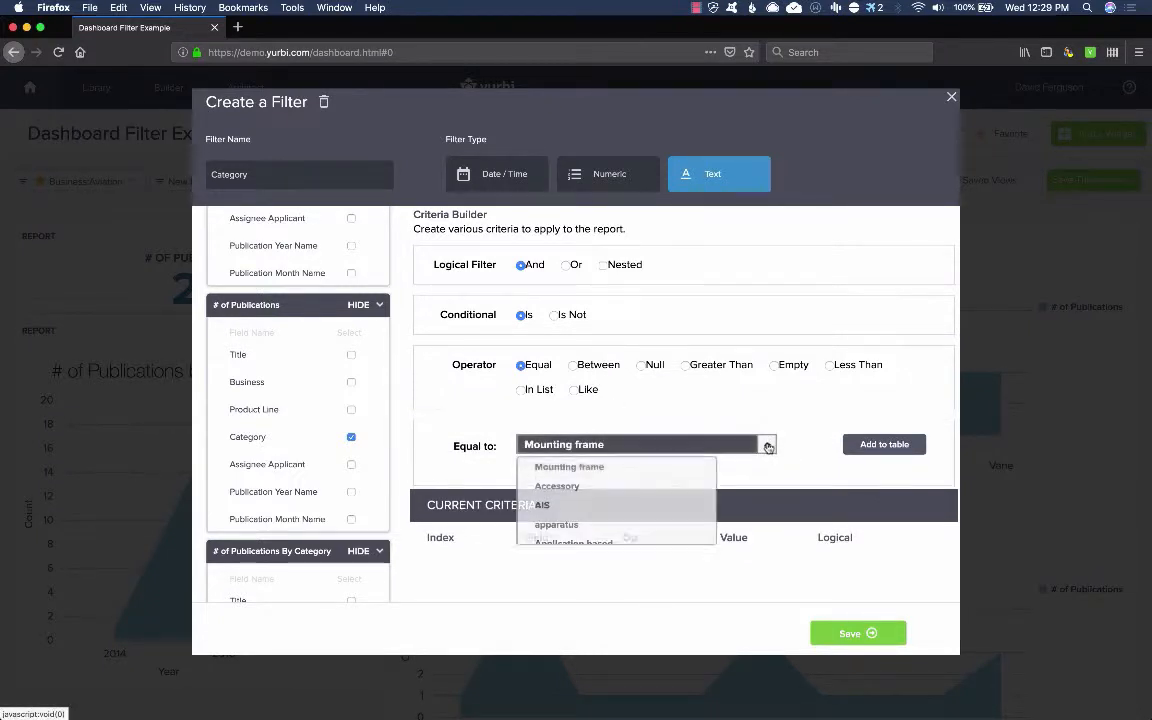
pyautogui.scroll(-3, 612, 516)
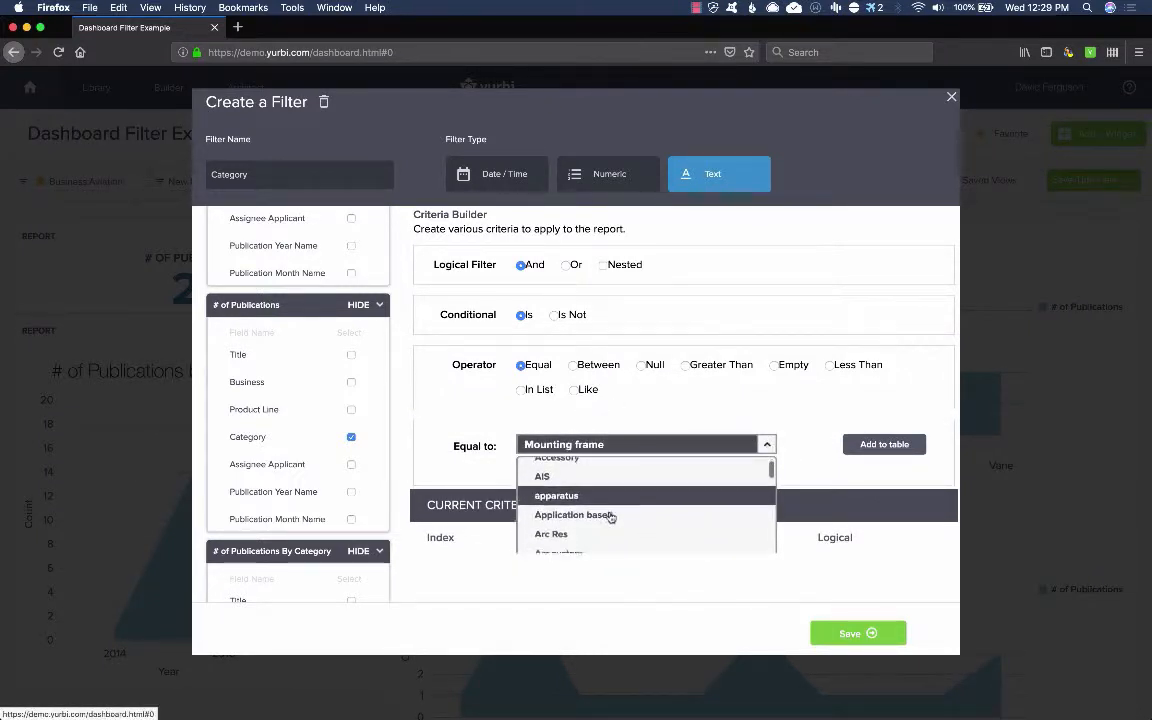
pyautogui.scroll(-2, 611, 517)
pyautogui.scroll(2, 611, 517)
pyautogui.scroll(-3, 611, 517)
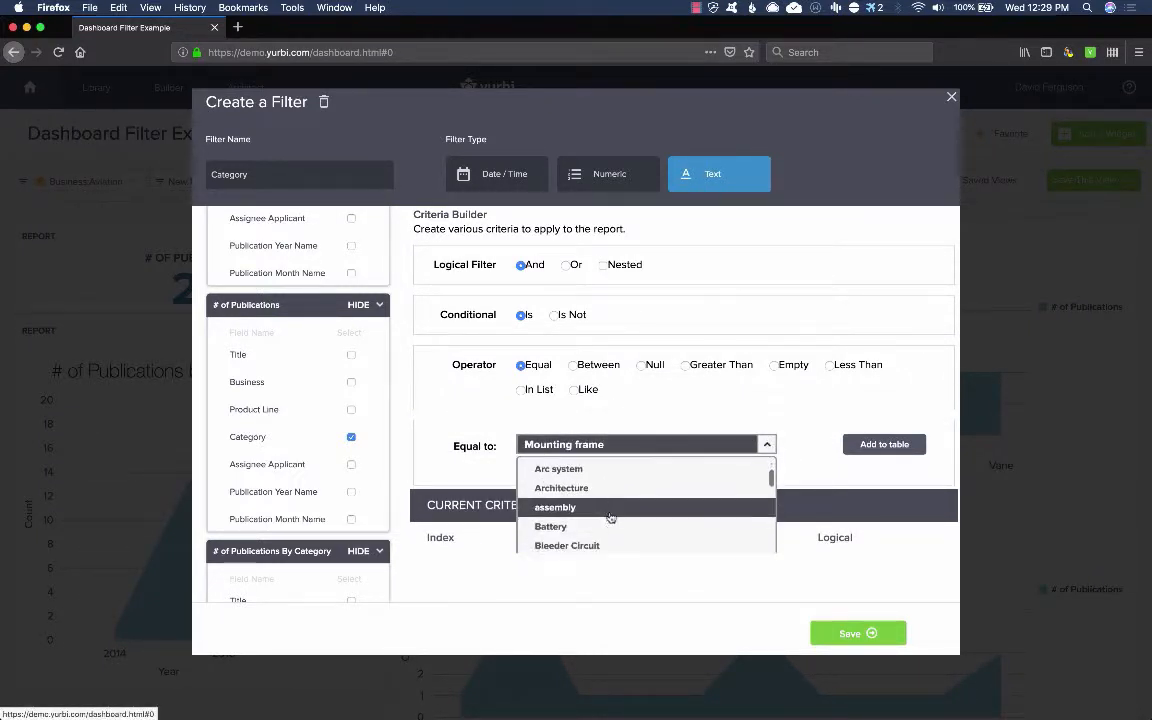
pyautogui.scroll(-7, 611, 517)
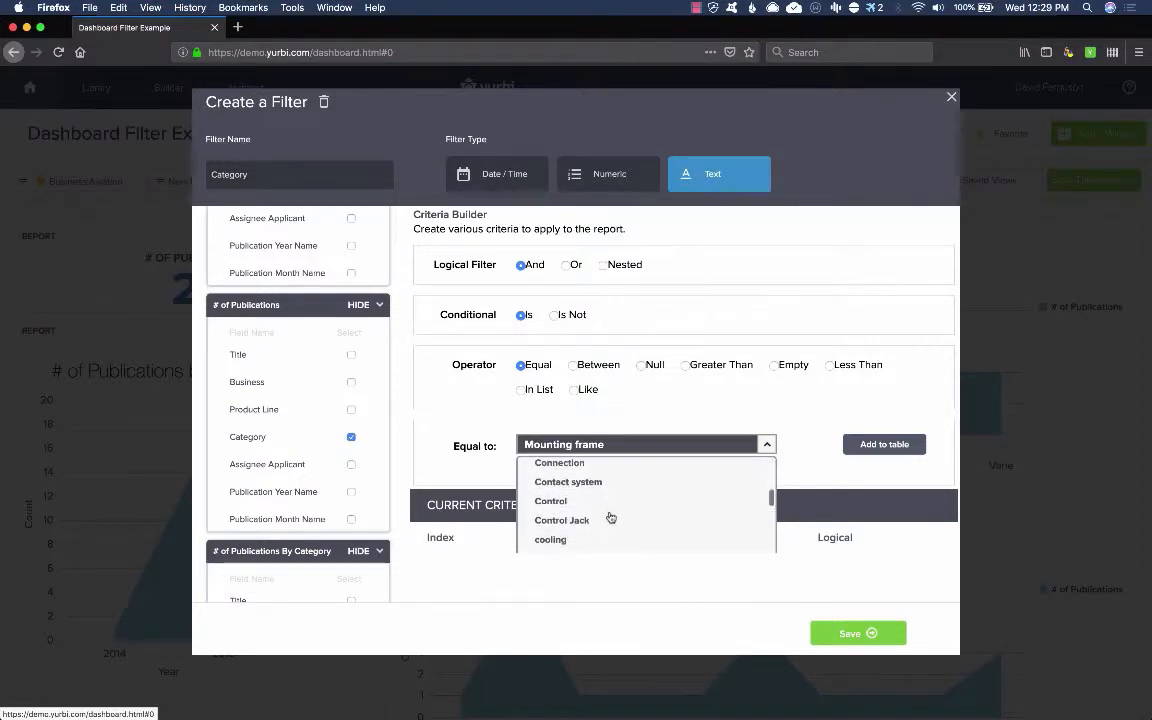
pyautogui.scroll(-1, 611, 517)
pyautogui.scroll(10, 611, 517)
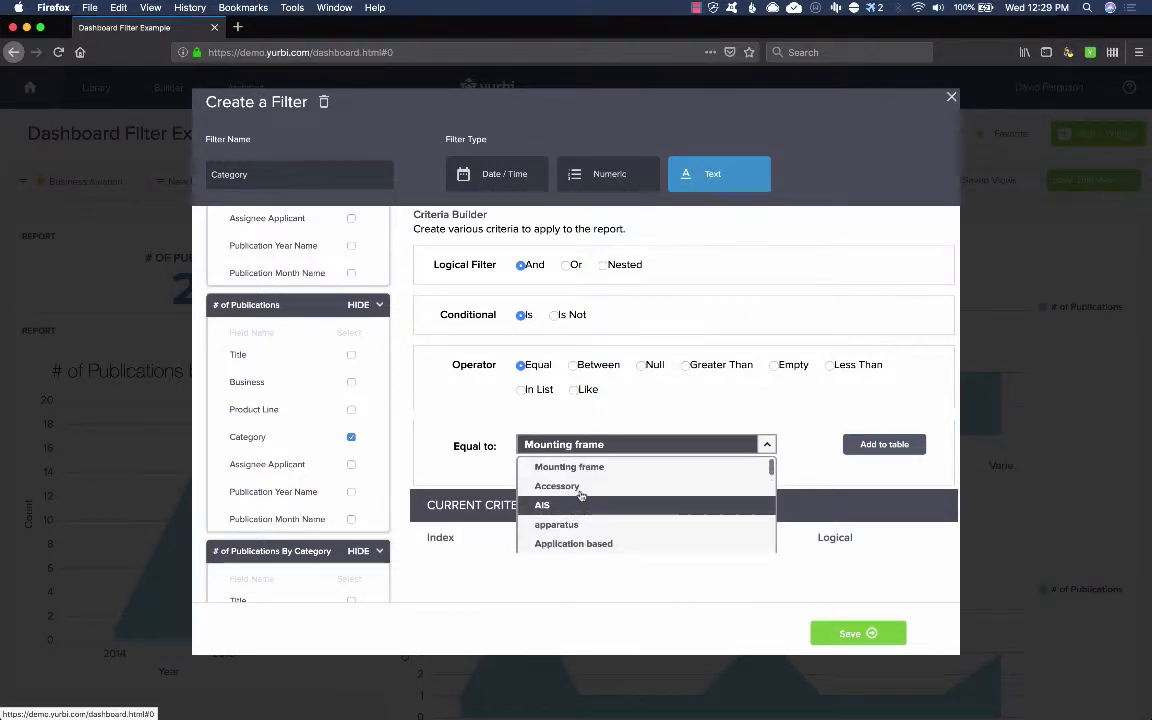
pyautogui.click(579, 490)
pyautogui.click(890, 445)
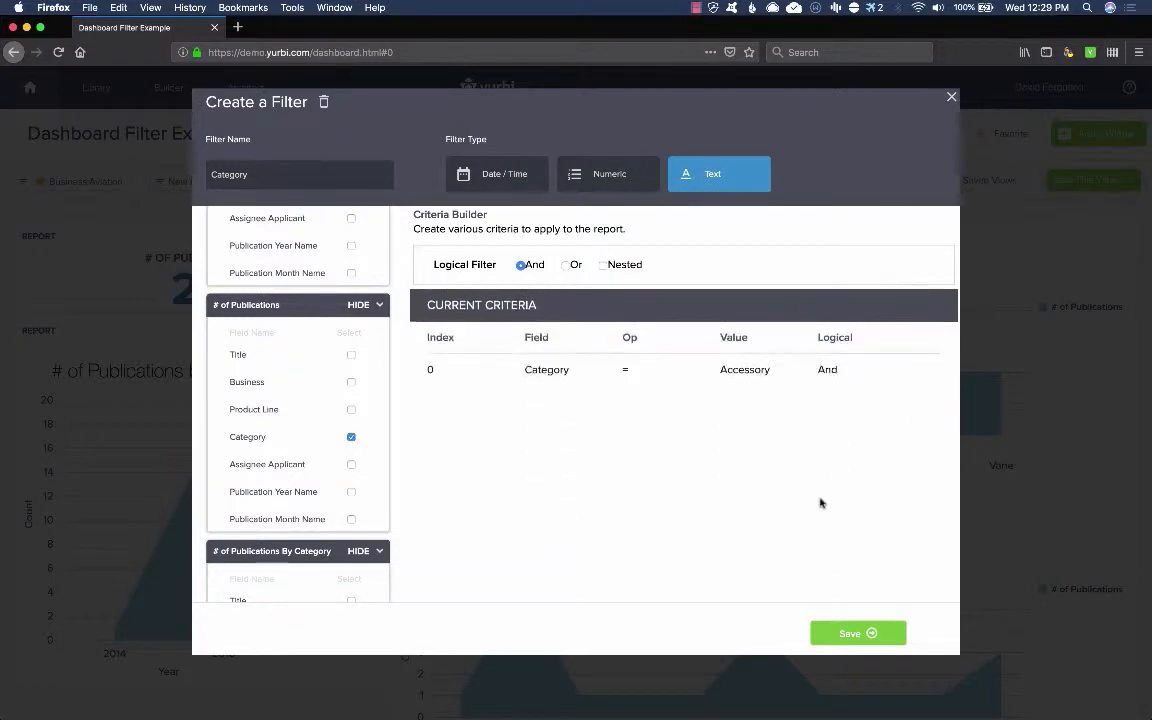
pyautogui.click(873, 634)
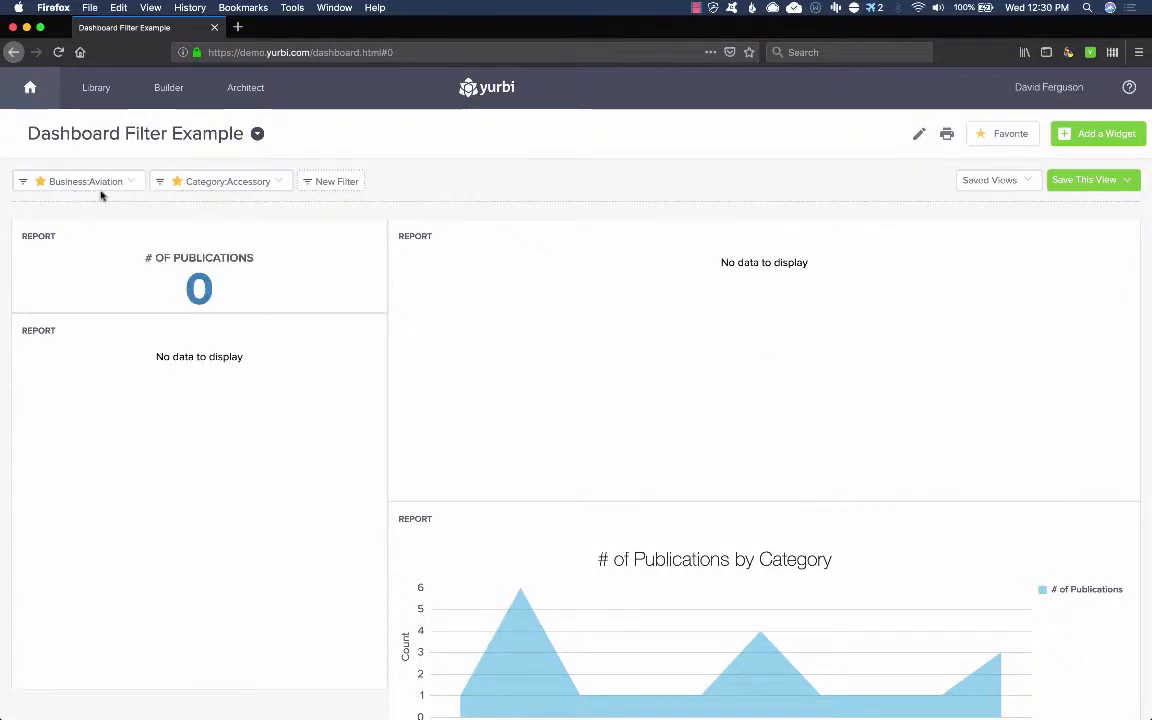
# - Set the dashboard's Category filter to Application based and check the list of saved views
pyautogui.click(281, 184)
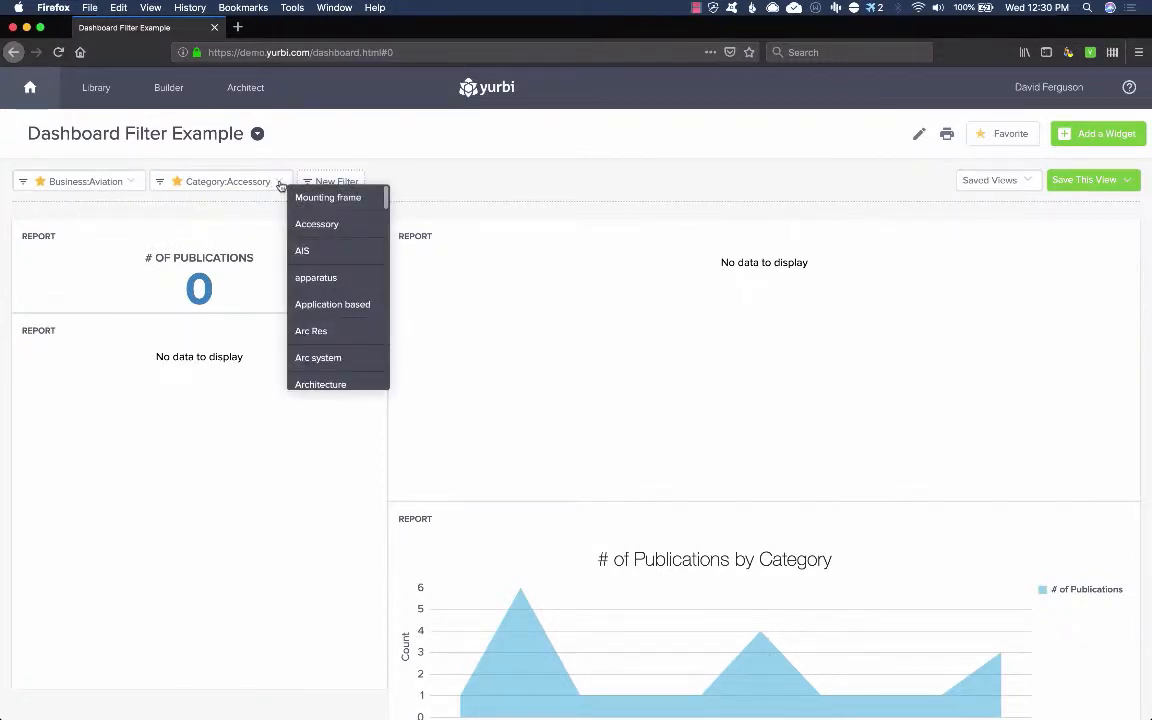
pyautogui.click(317, 305)
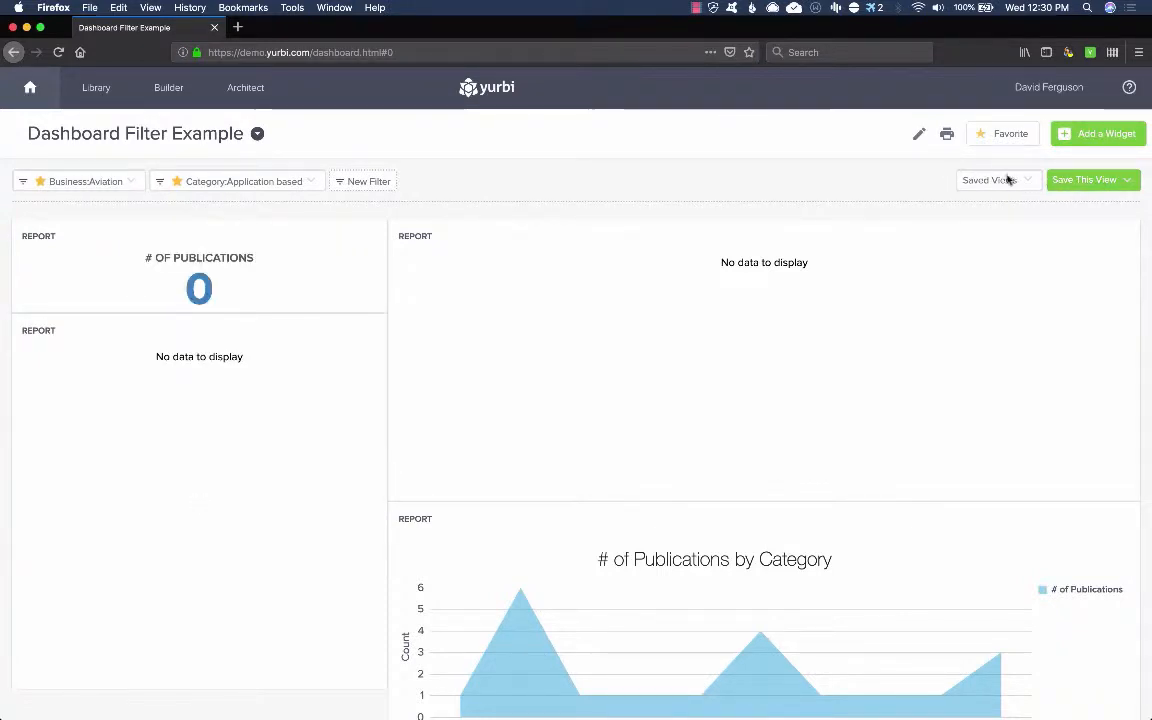
pyautogui.click(1027, 184)
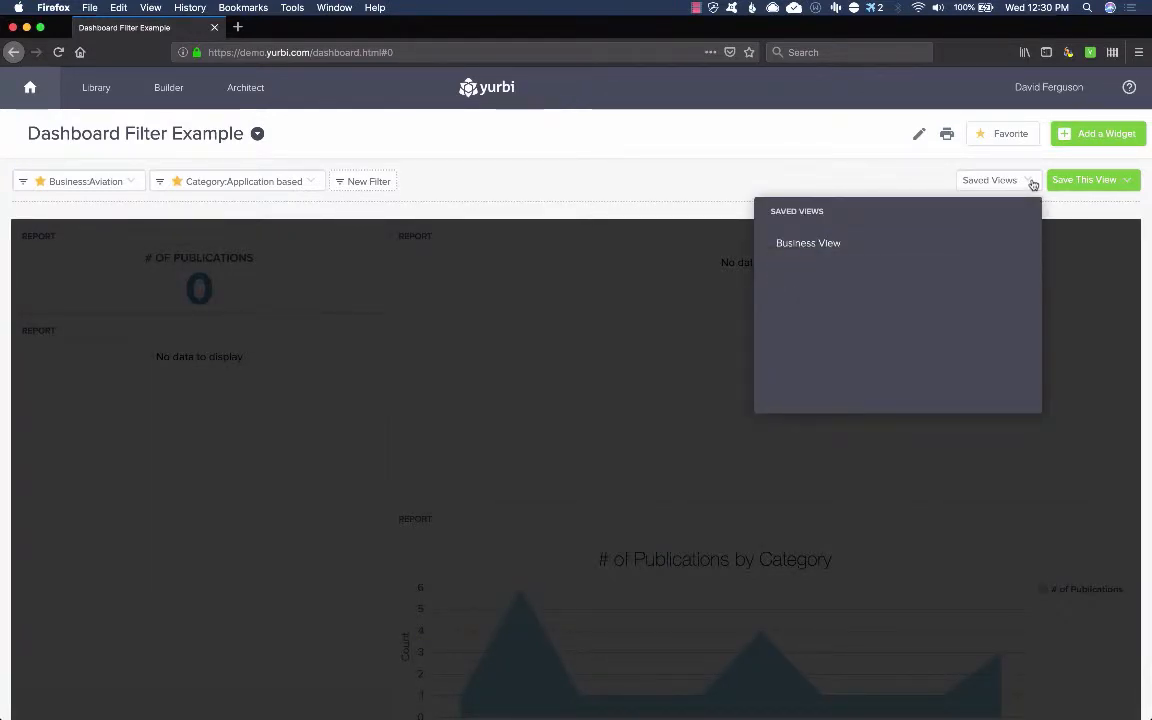
pyautogui.click(1033, 184)
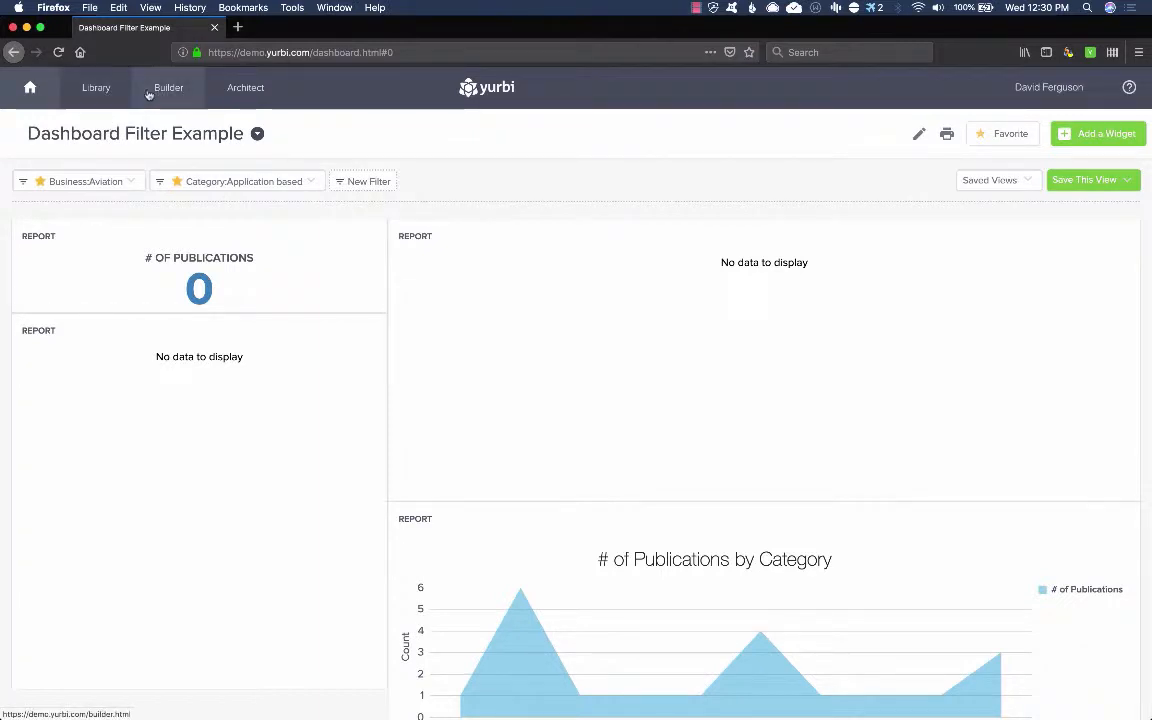
# - Open the Customer Service Reports folder in the public library and review its folder permissions and the Chart of Account Access Tickets preview
pyautogui.click(103, 90)
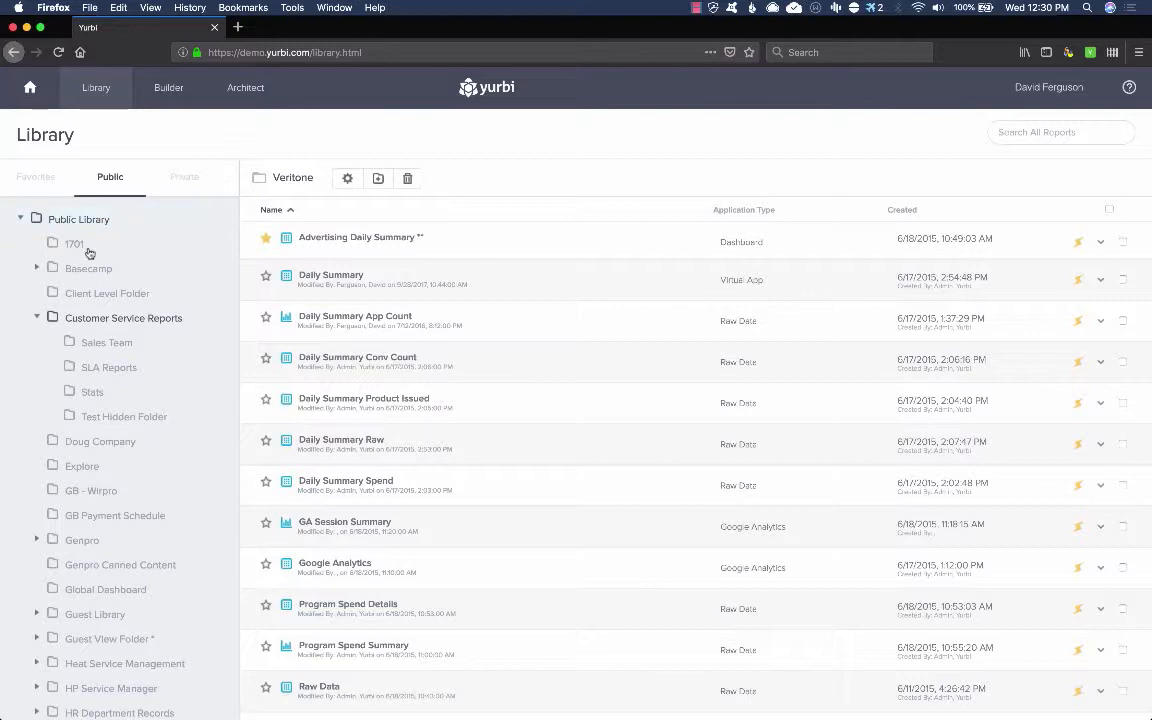
pyautogui.click(38, 318)
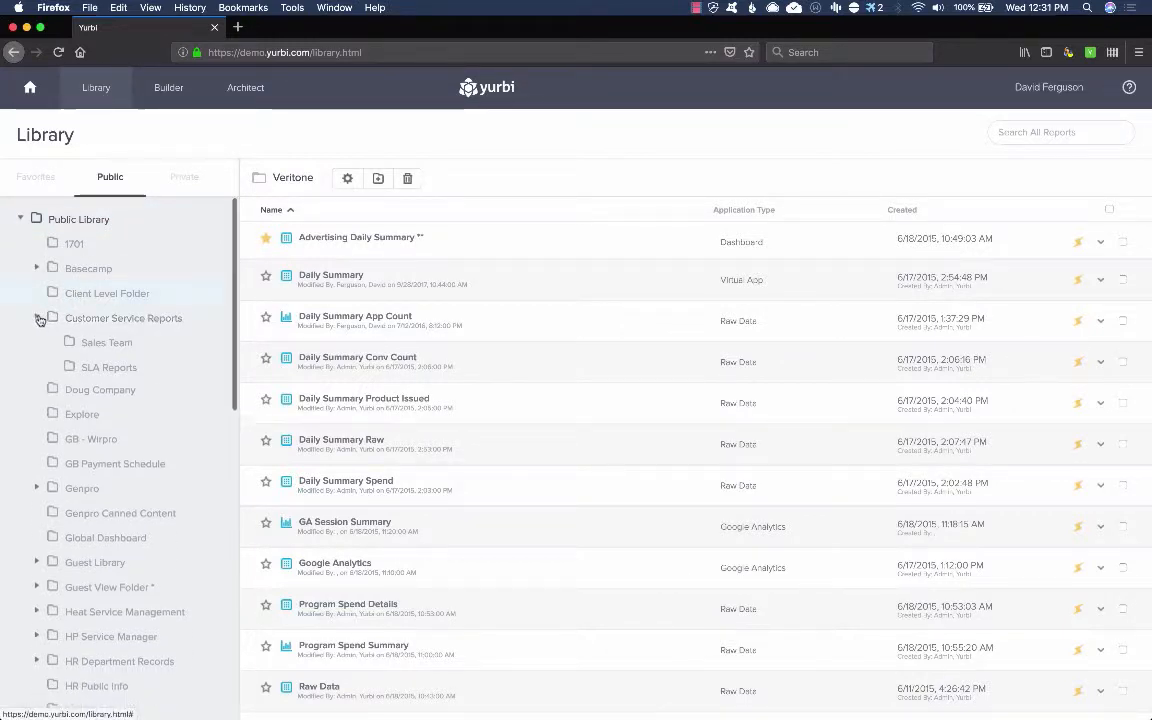
pyautogui.click(100, 318)
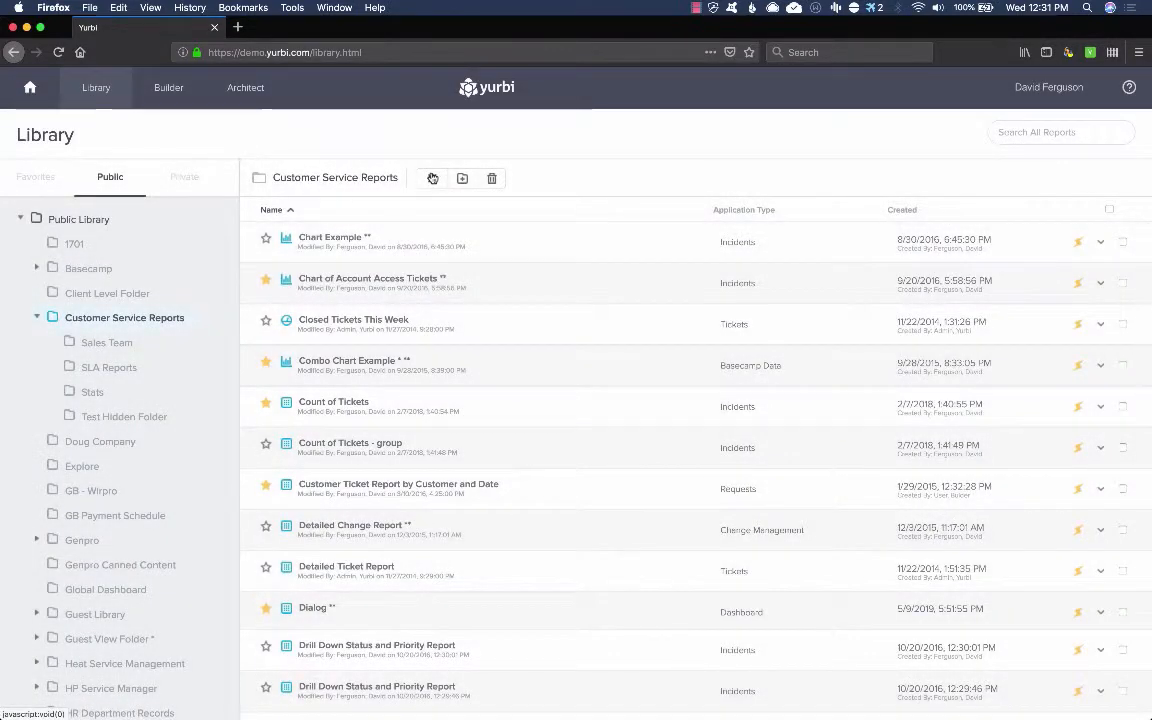
pyautogui.click(432, 178)
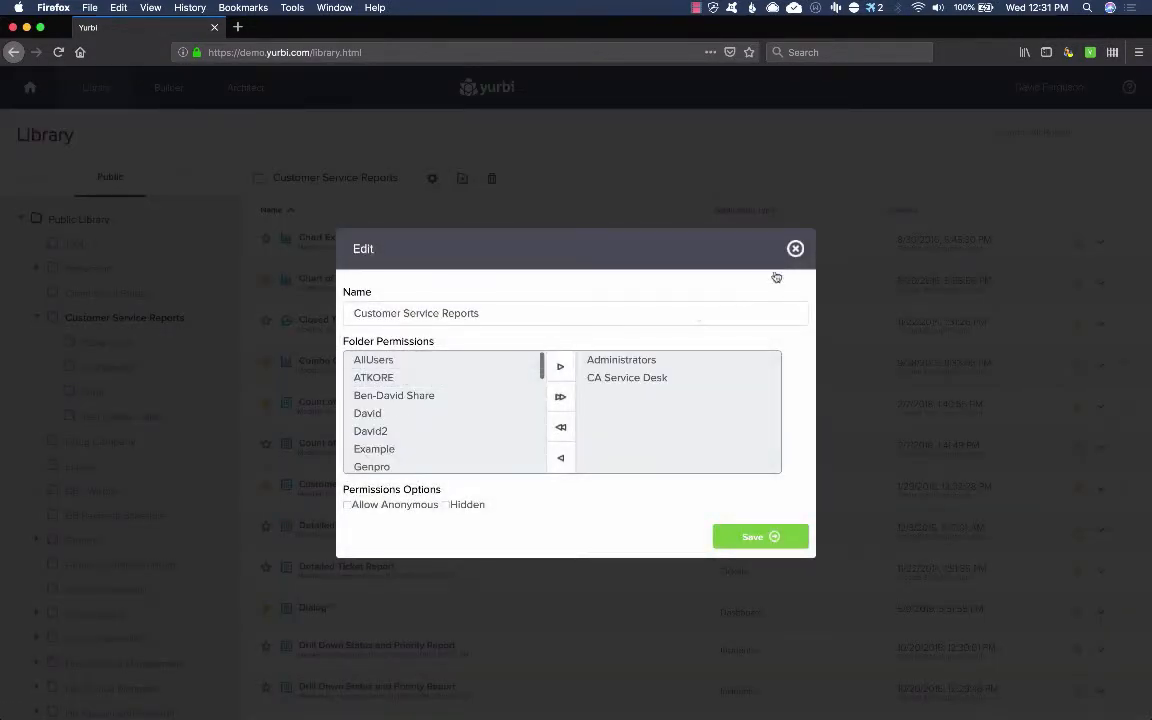
pyautogui.click(795, 249)
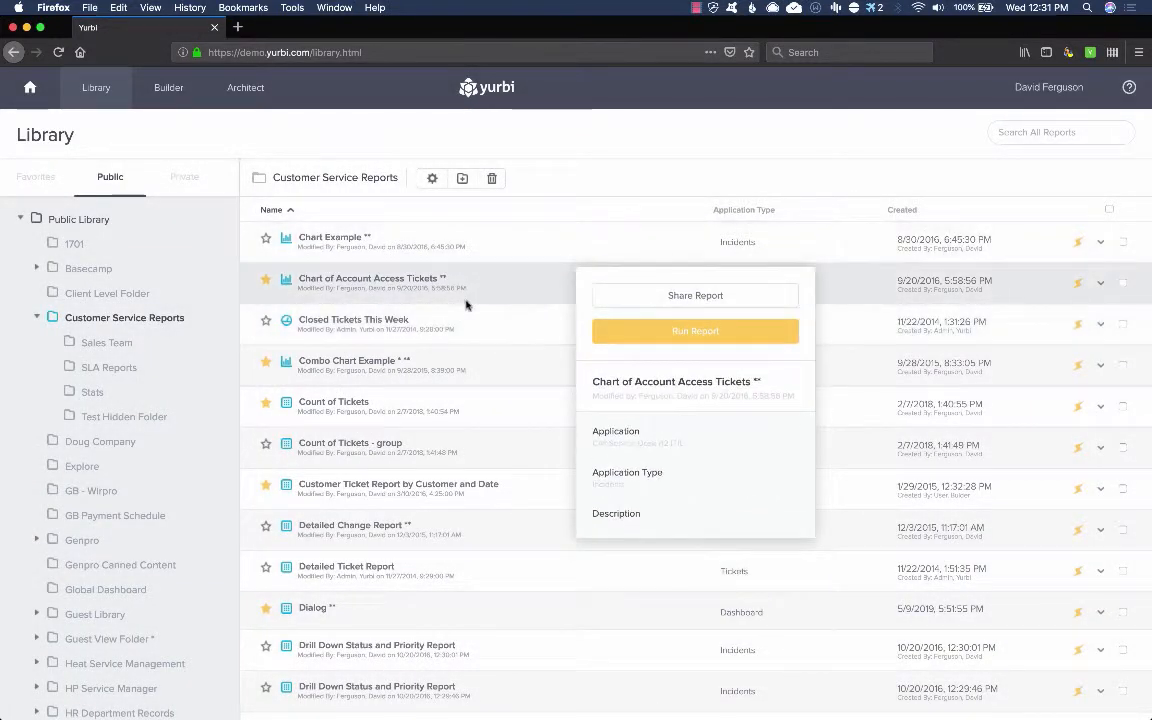
pyautogui.moveTo(420, 276)
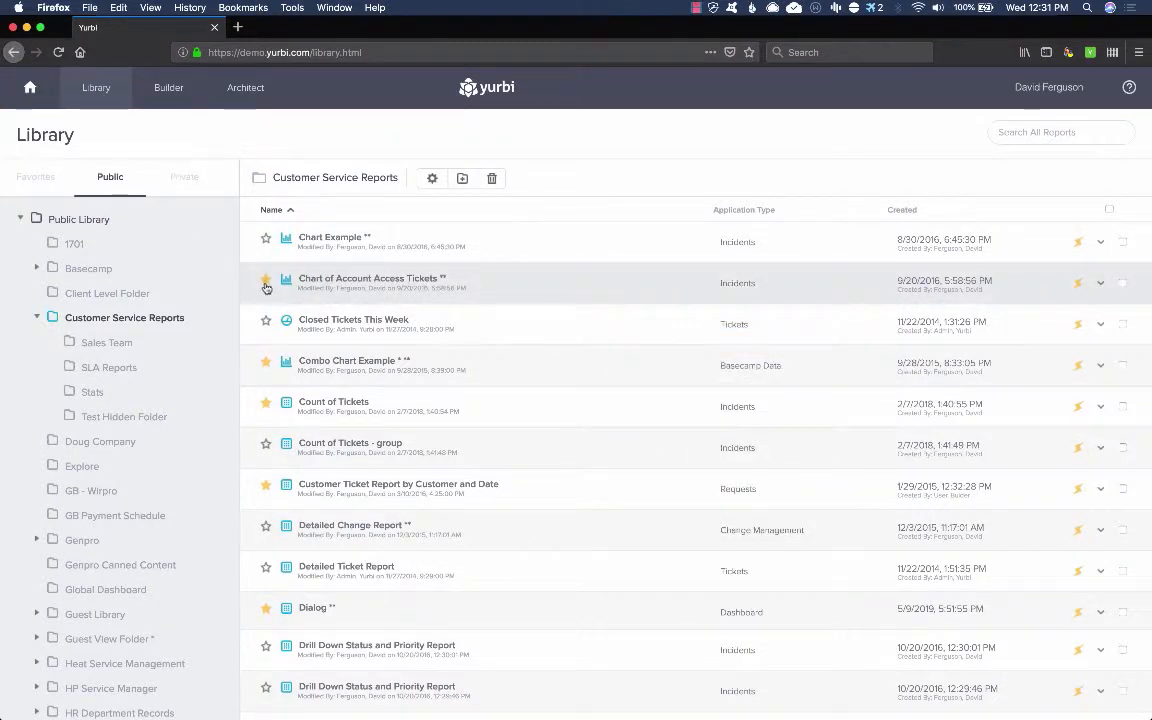
# - Look through the reports saved under My Favorites in the library
pyautogui.click(44, 184)
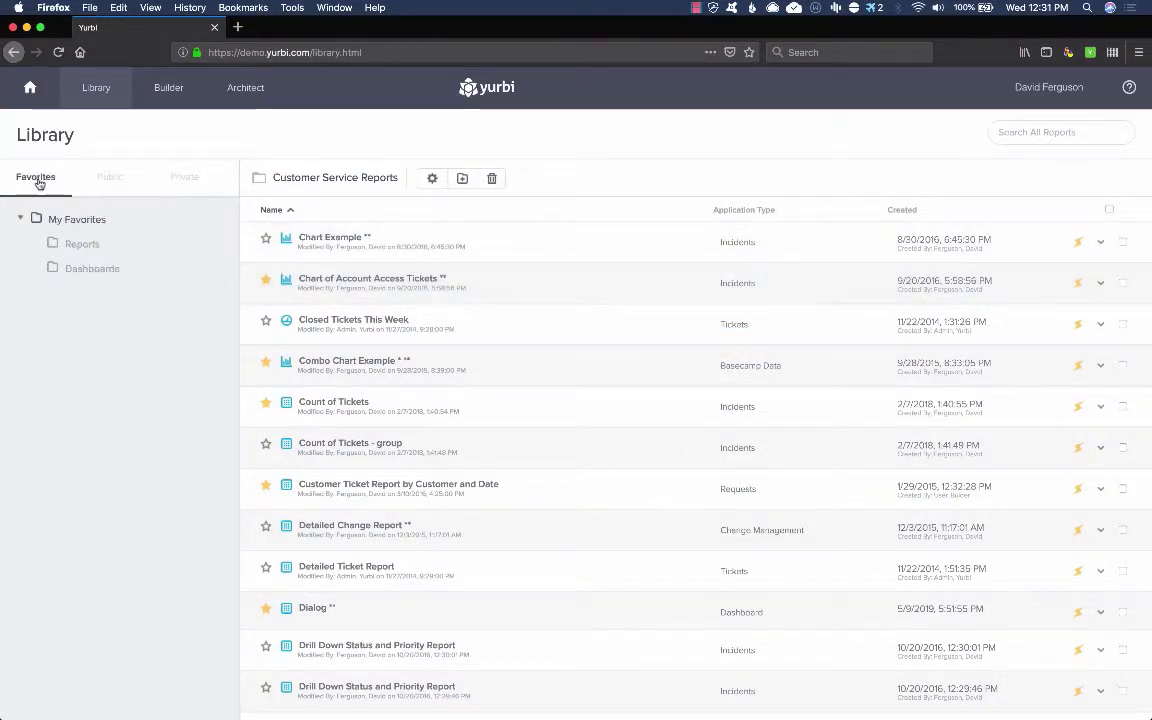
pyautogui.click(85, 243)
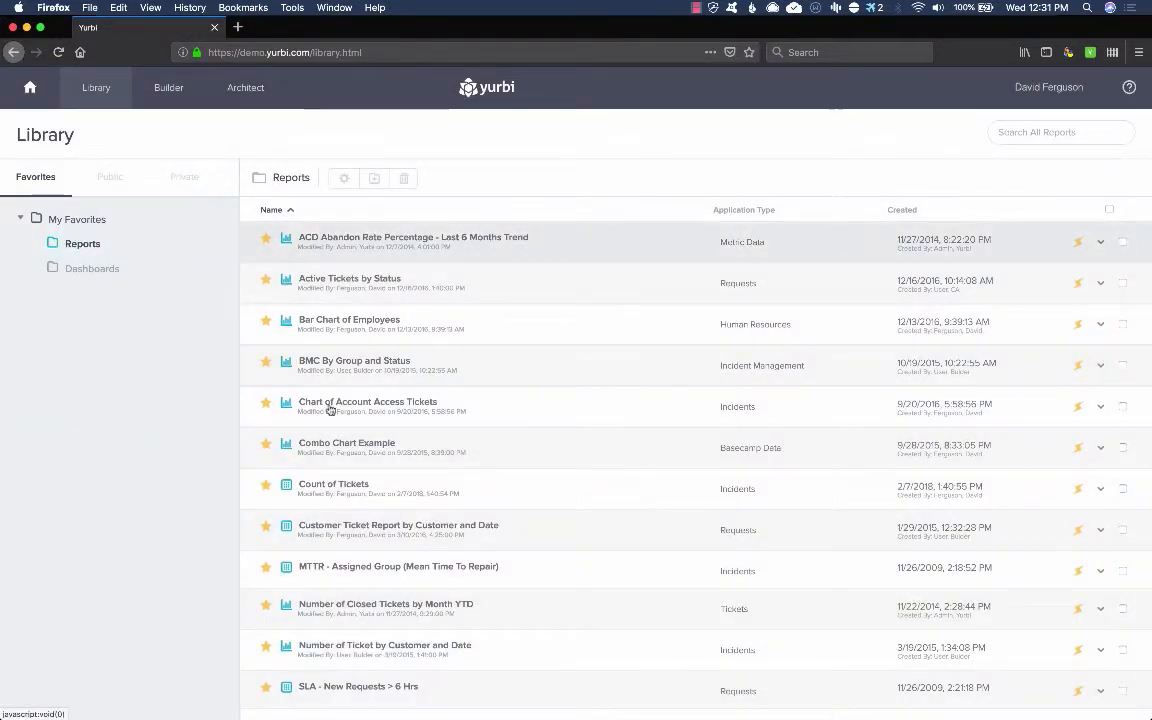
pyautogui.scroll(-1, 328, 520)
pyautogui.scroll(1, 328, 520)
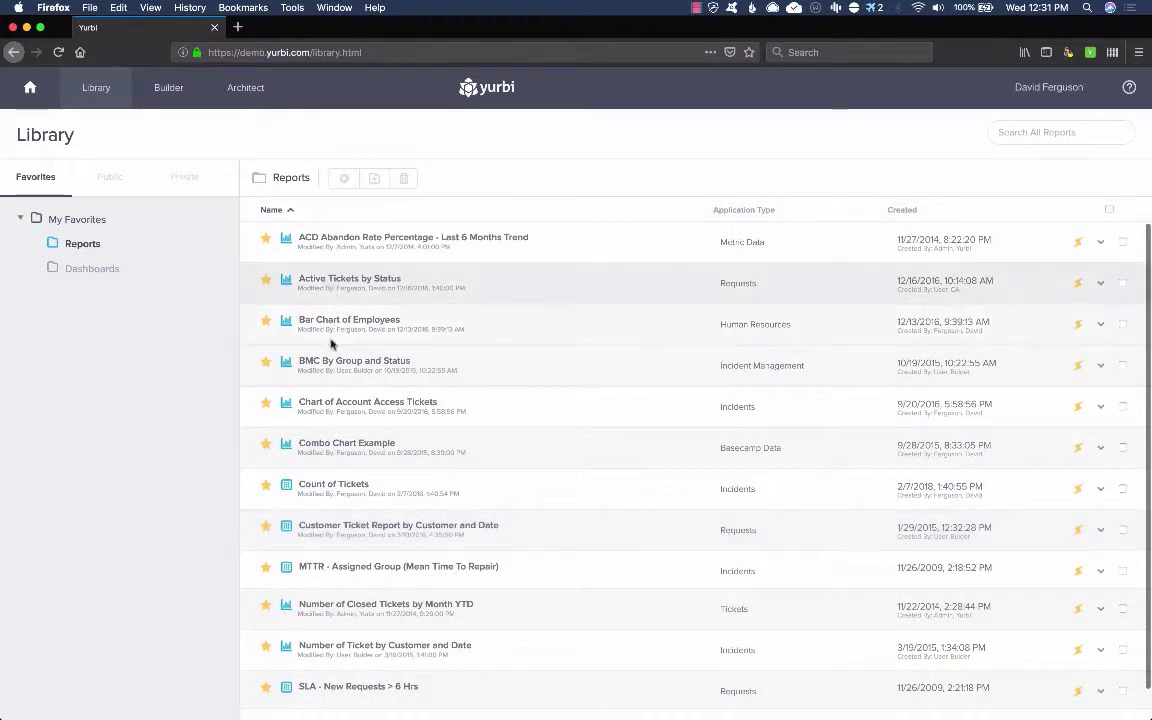
# - Run the # of Employees report from the private Alamode folder, skipping its Martial Status prompt, and check the report's available actions
pyautogui.click(184, 180)
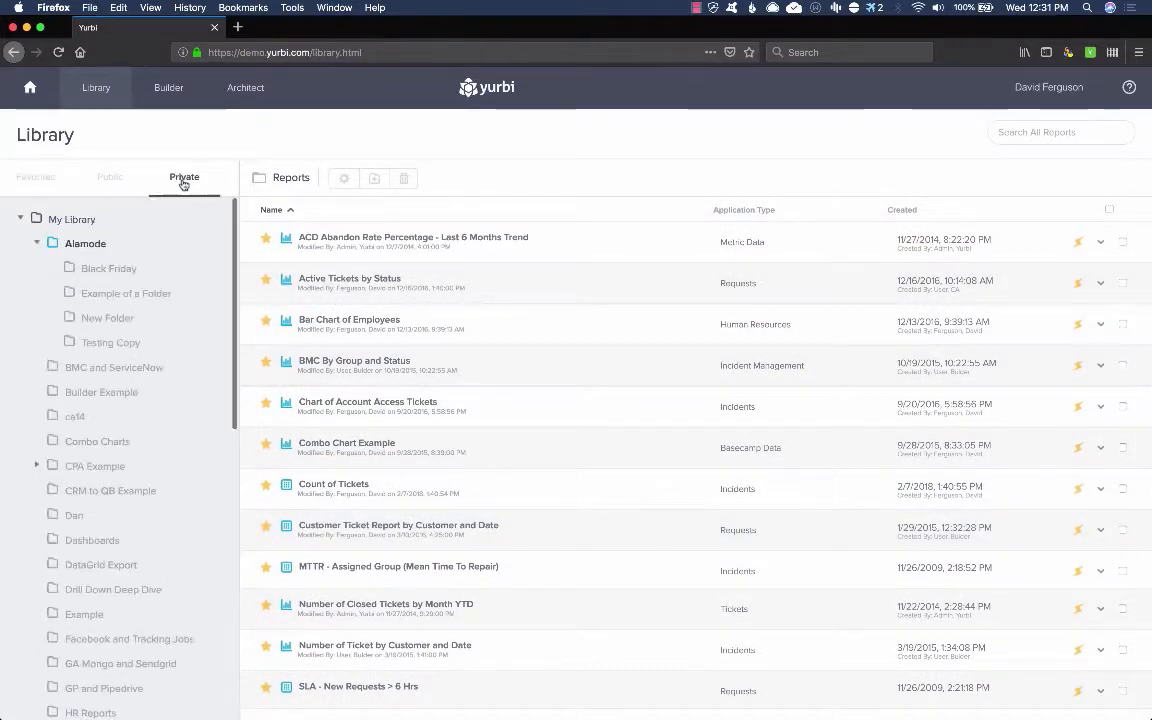
pyautogui.click(86, 243)
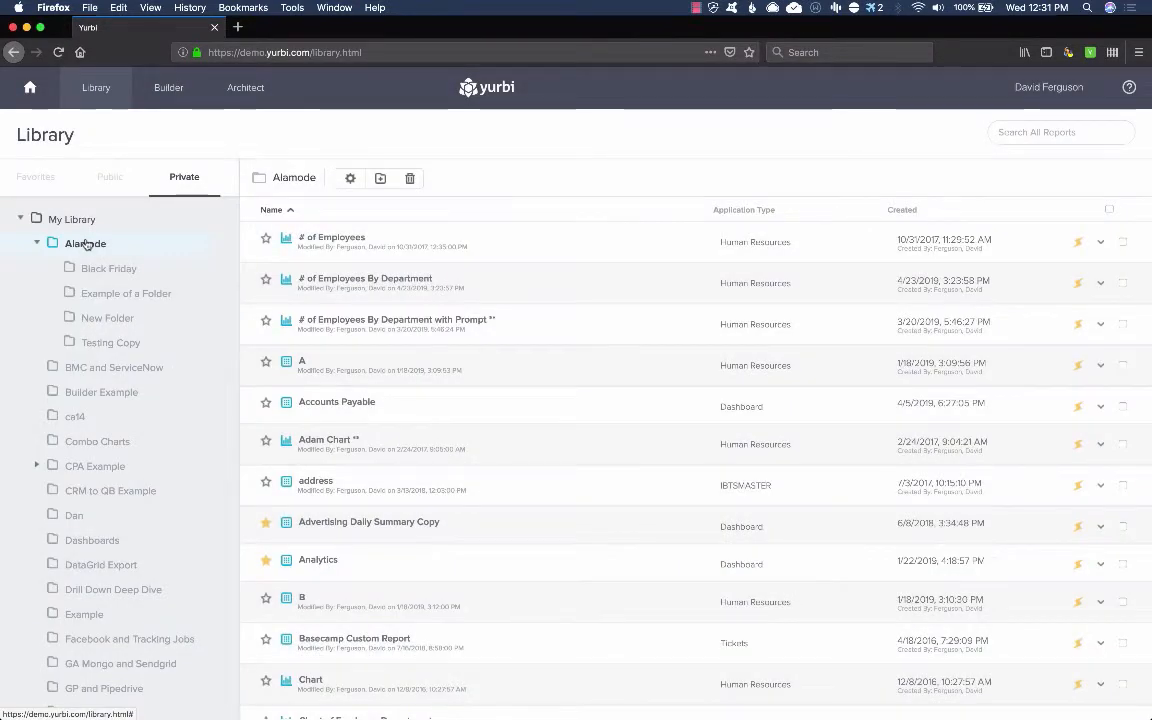
pyautogui.click(334, 241)
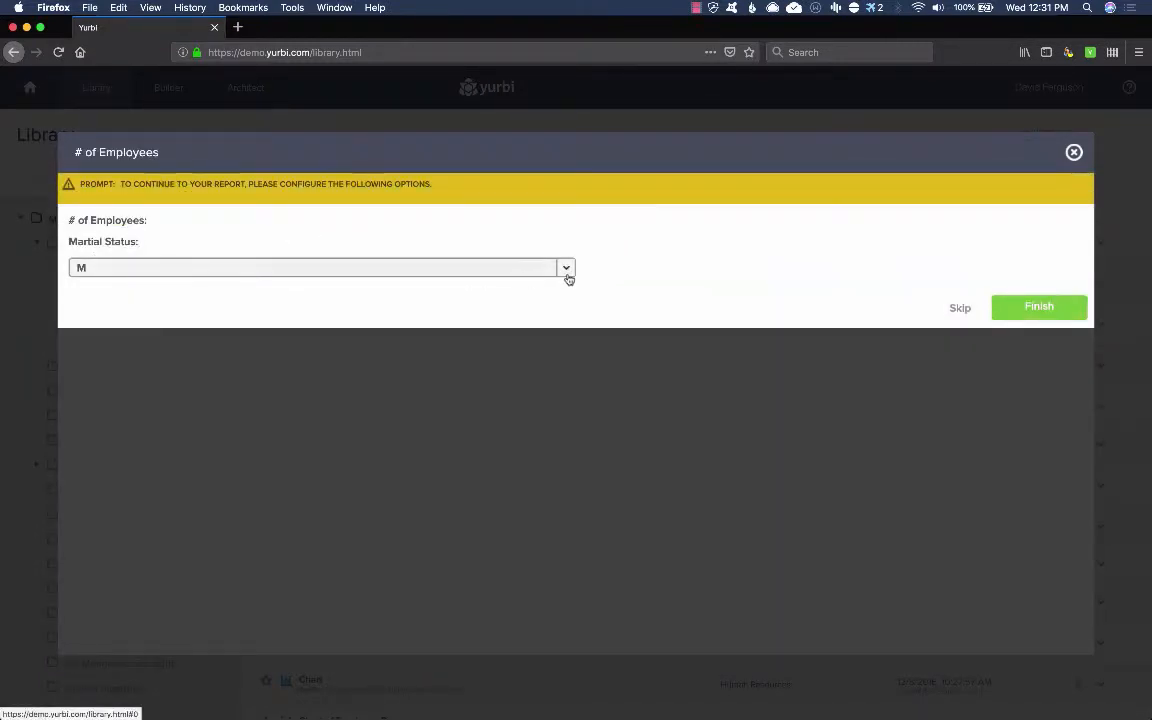
pyautogui.click(566, 273)
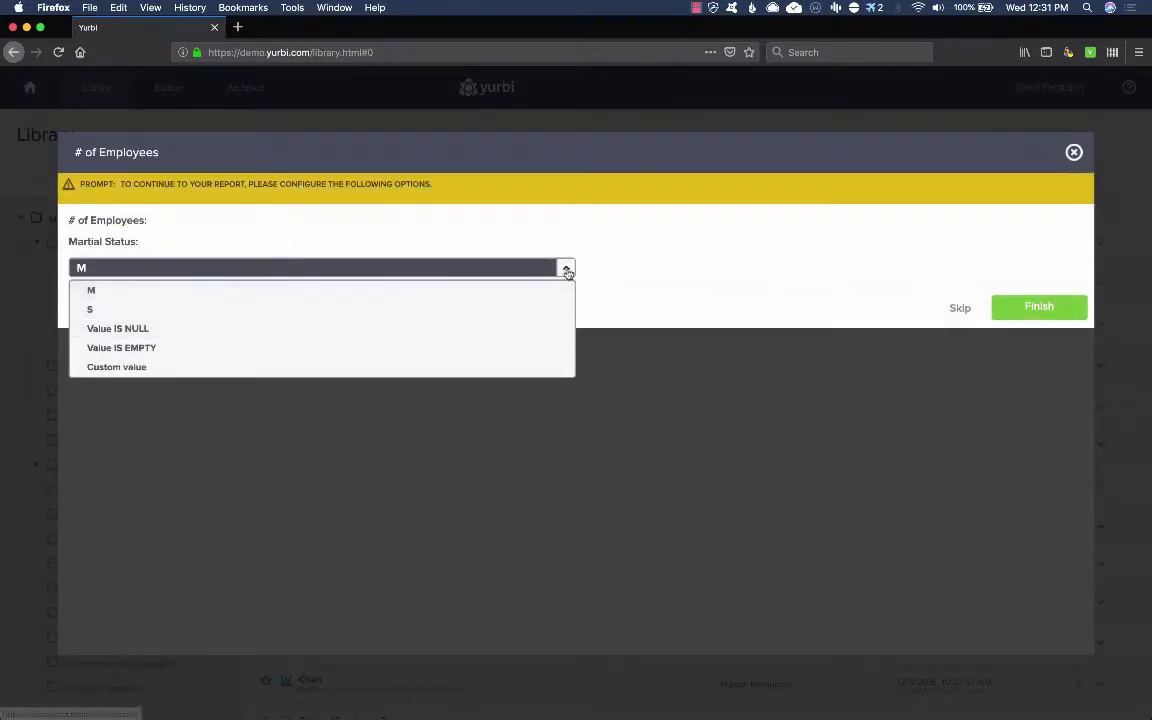
pyautogui.click(567, 272)
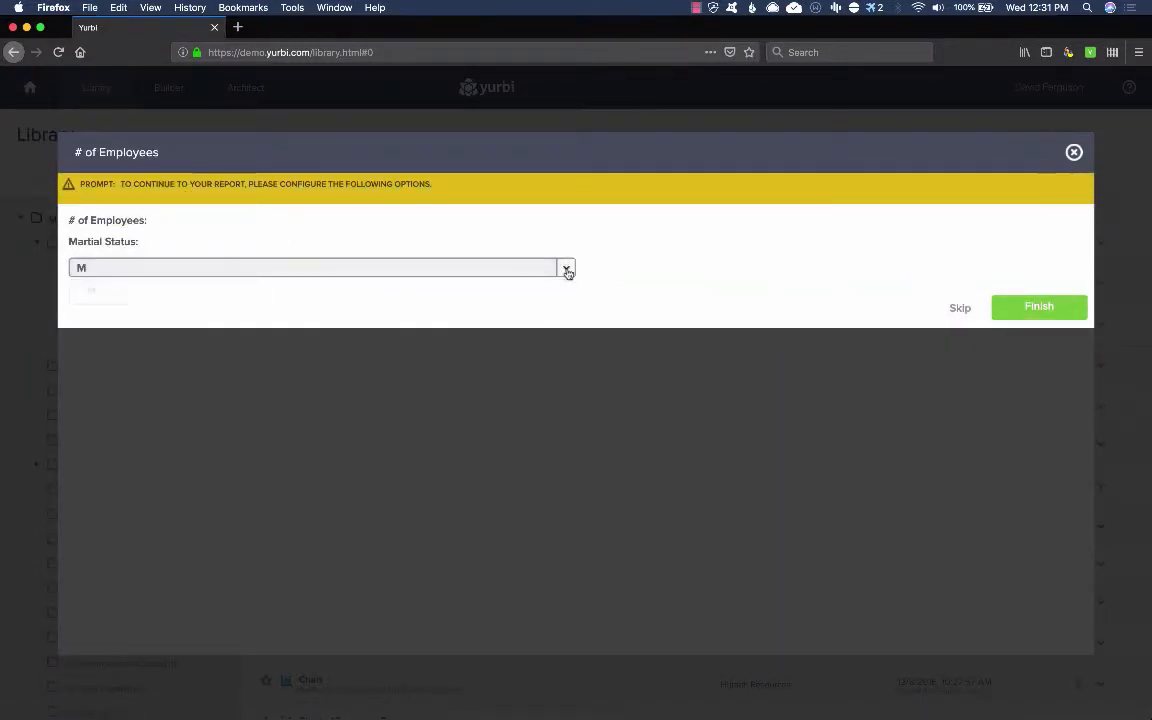
pyautogui.click(957, 311)
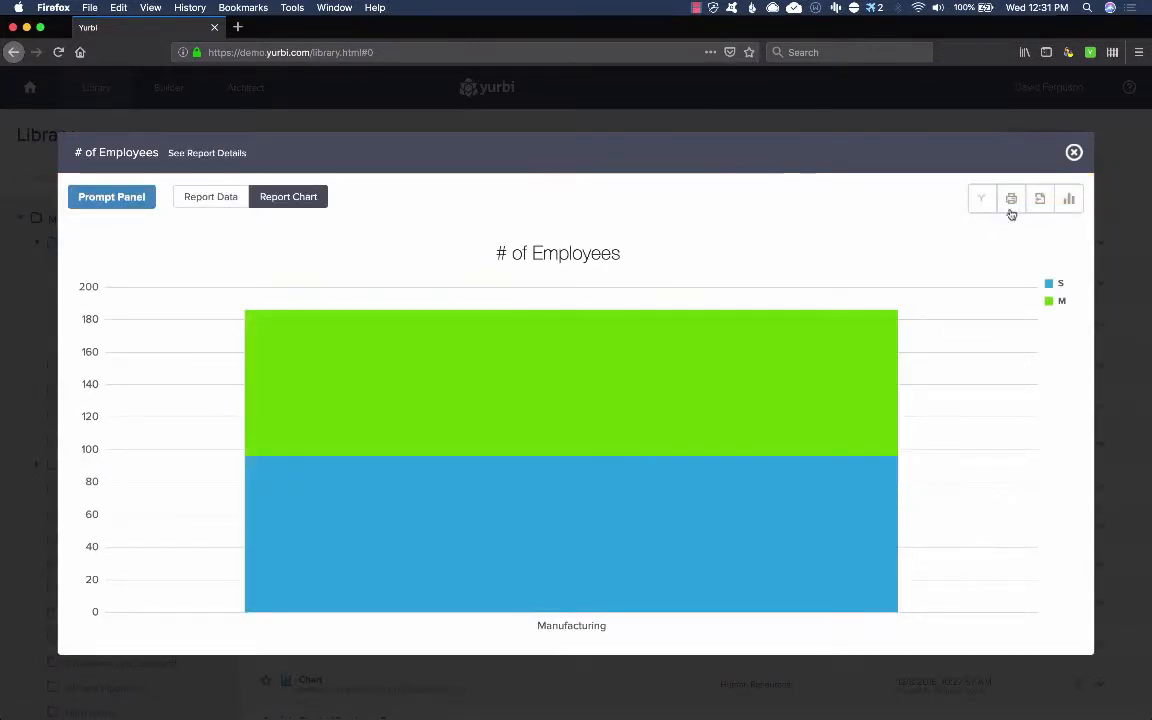
pyautogui.click(1074, 153)
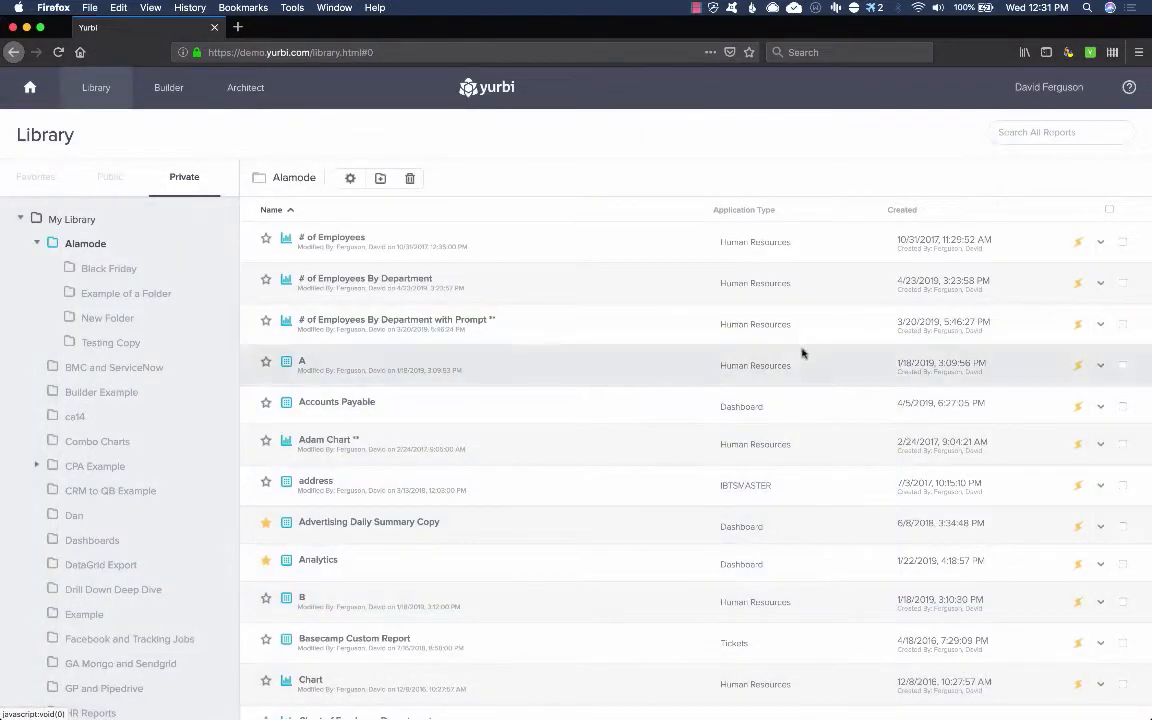
pyautogui.click(1102, 244)
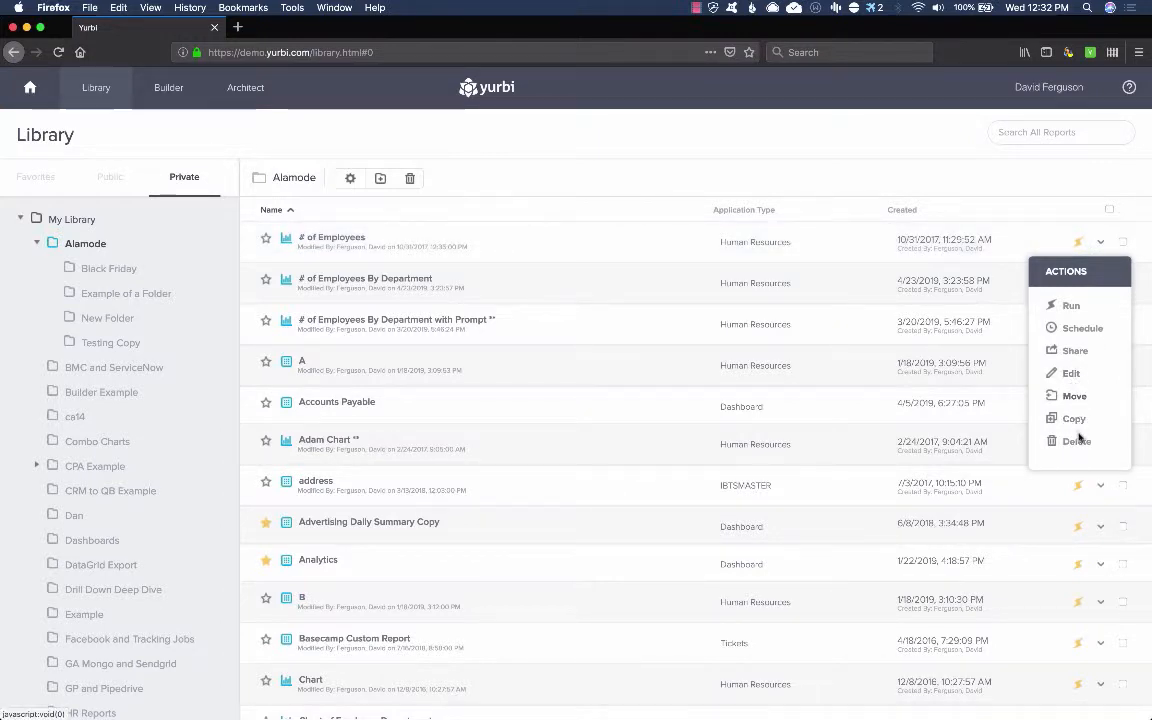
pyautogui.click(1101, 246)
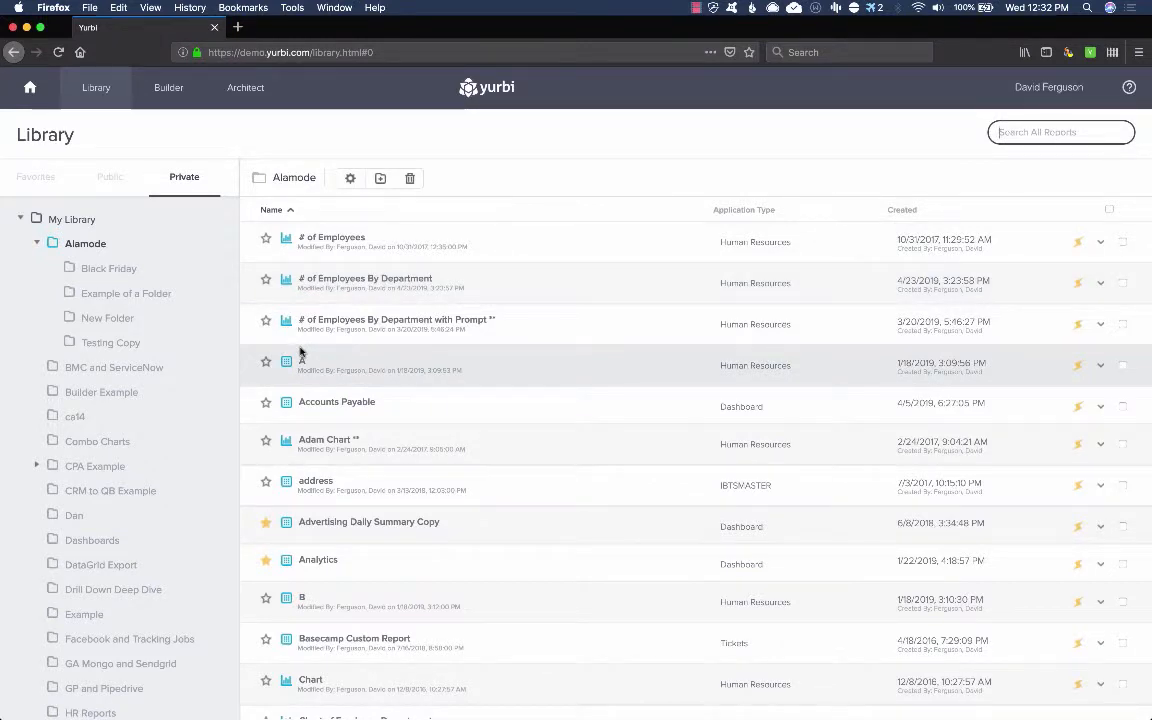
# - Start a new report in the Builder based on the CA Service Desk r12 ITIL application
pyautogui.click(168, 90)
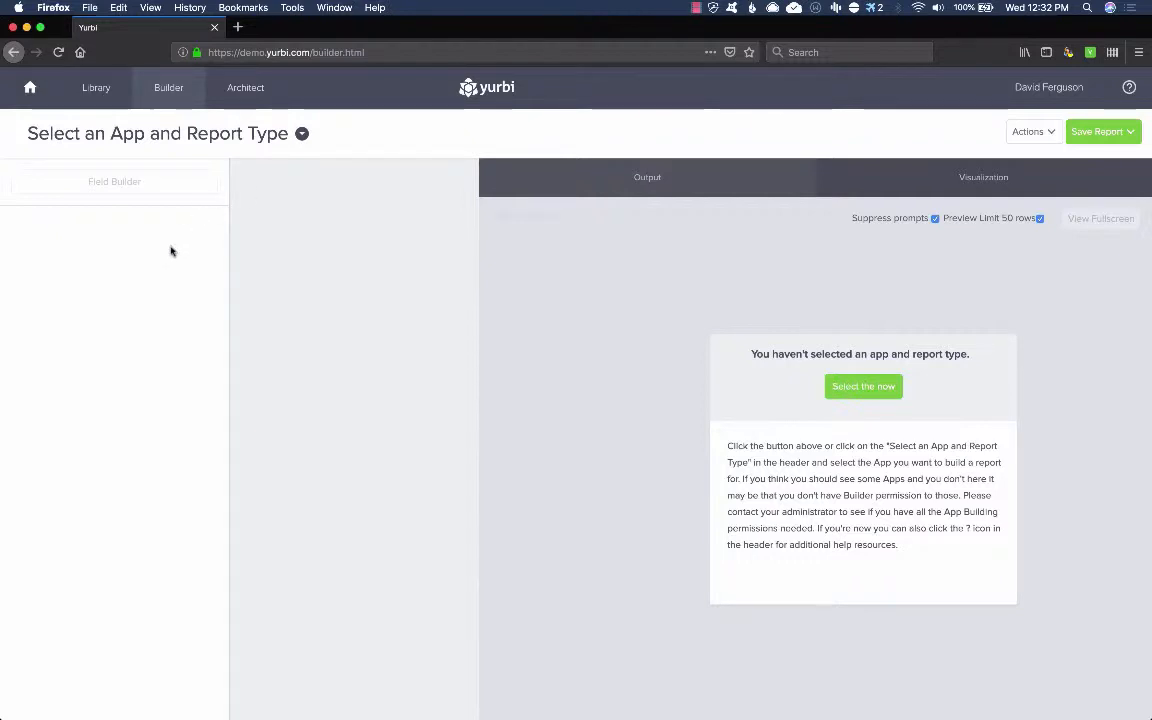
pyautogui.click(300, 137)
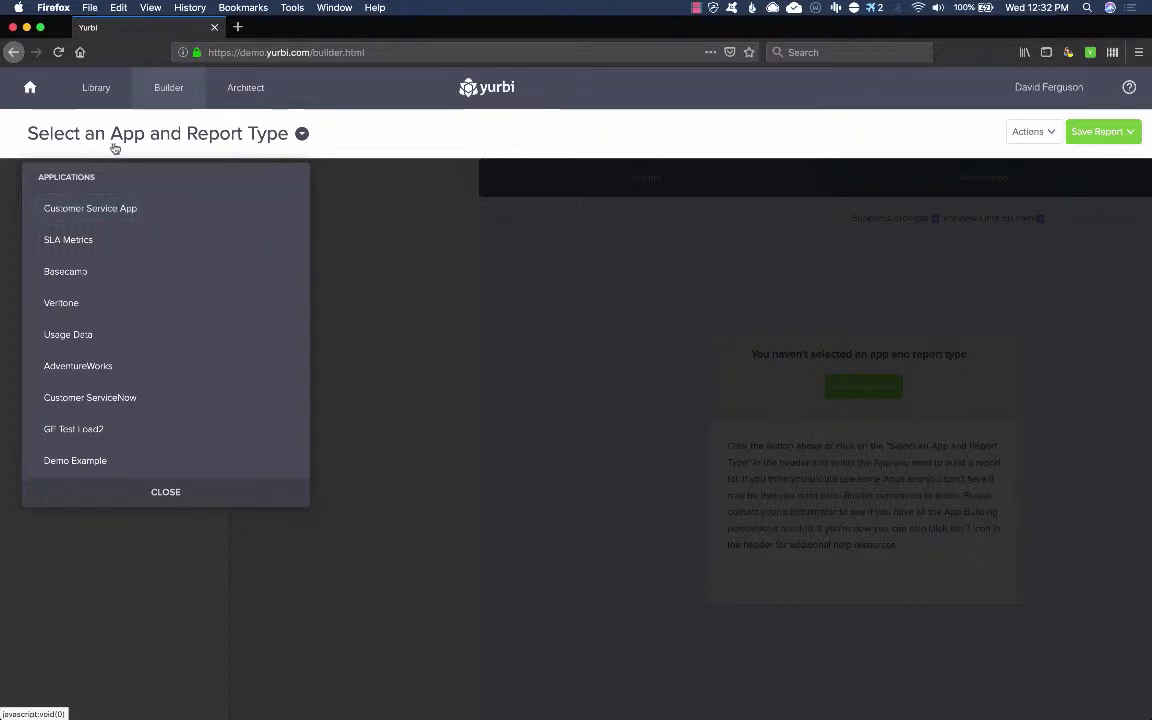
pyautogui.scroll(-1, 118, 241)
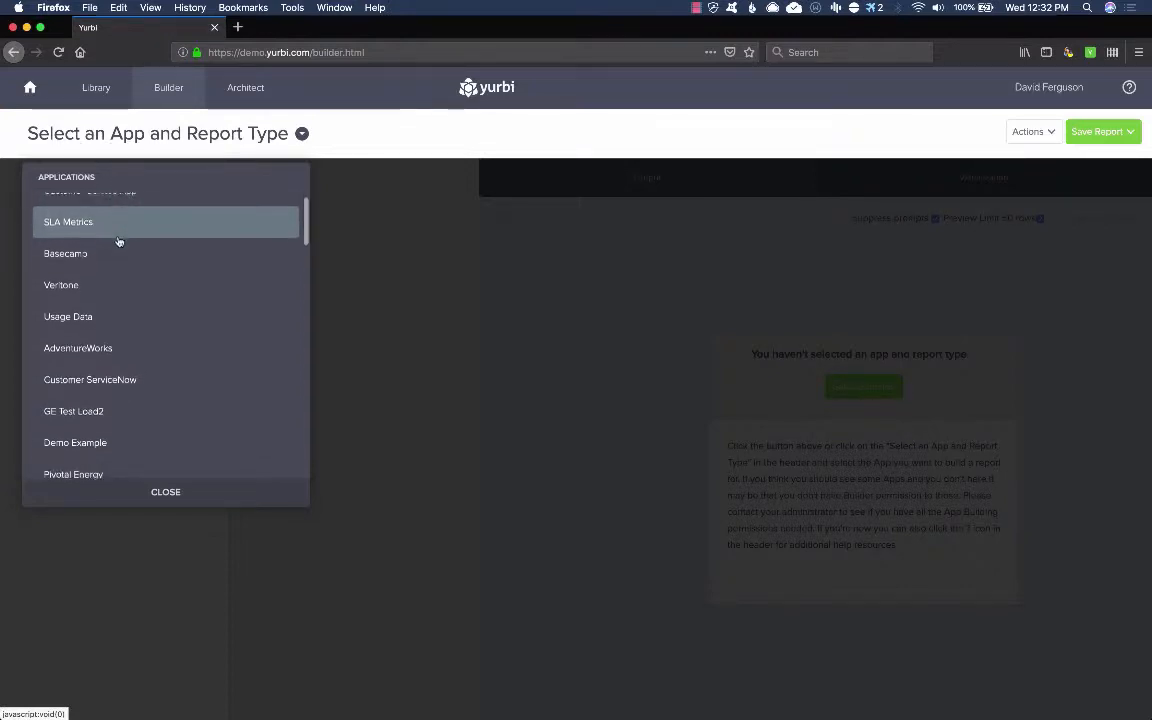
pyautogui.scroll(1, 118, 241)
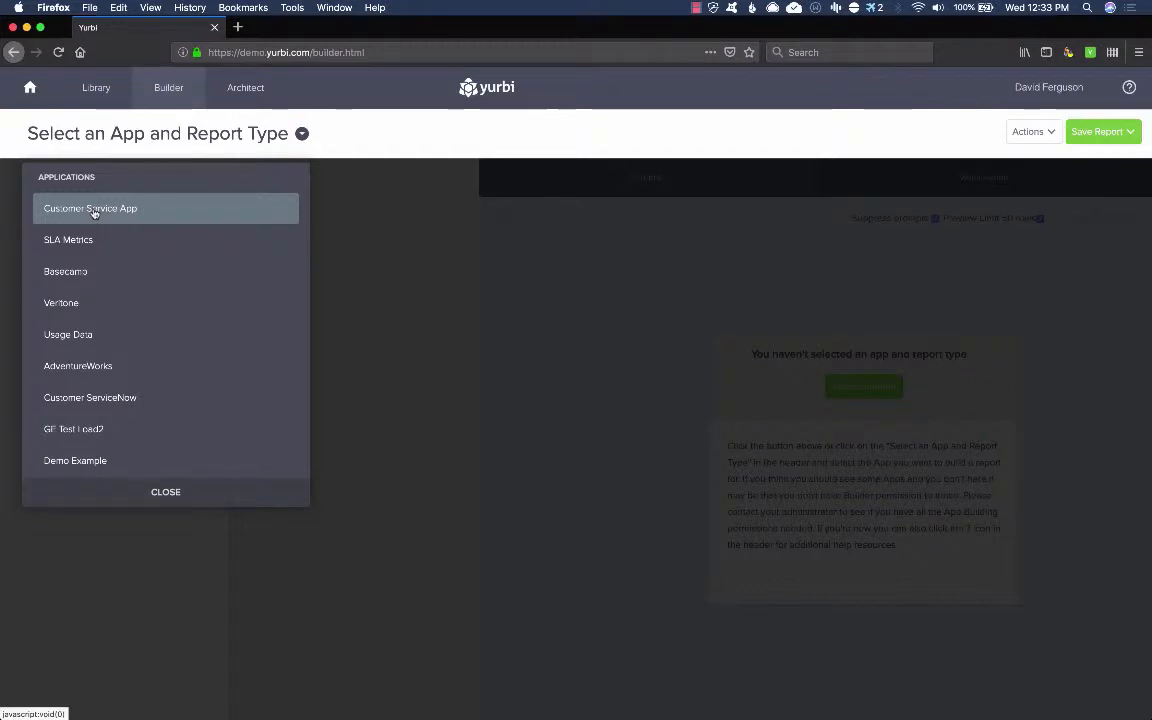
pyautogui.scroll(-3, 93, 273)
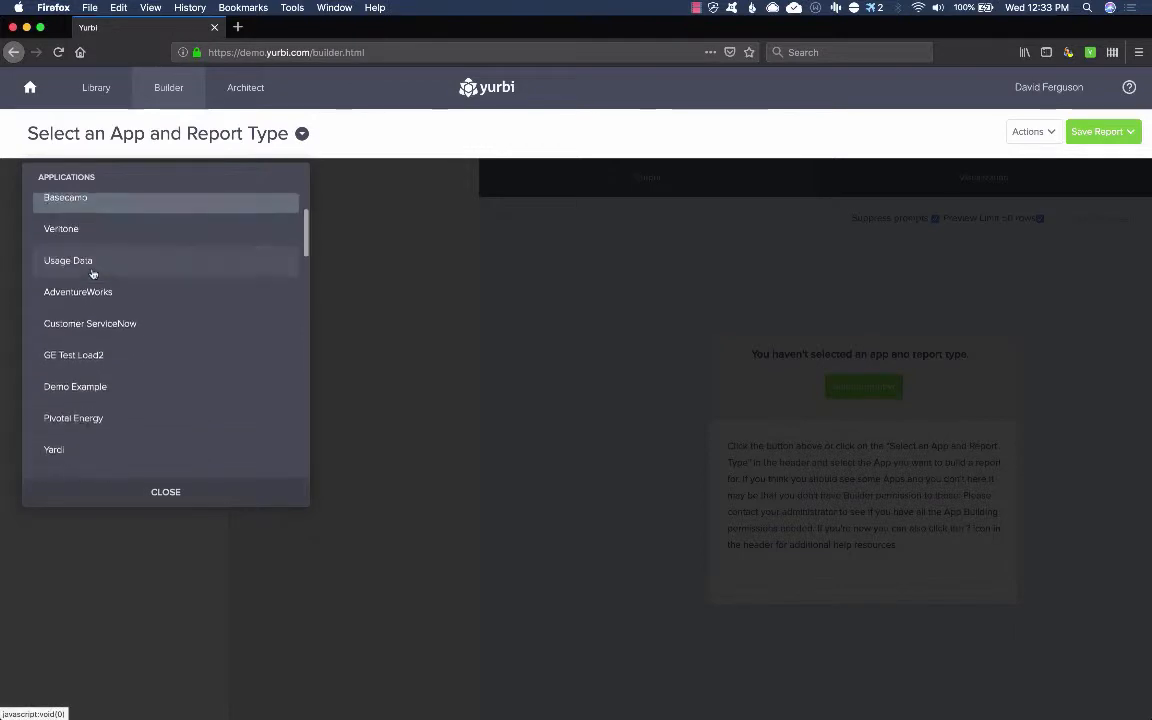
pyautogui.scroll(-8, 101, 341)
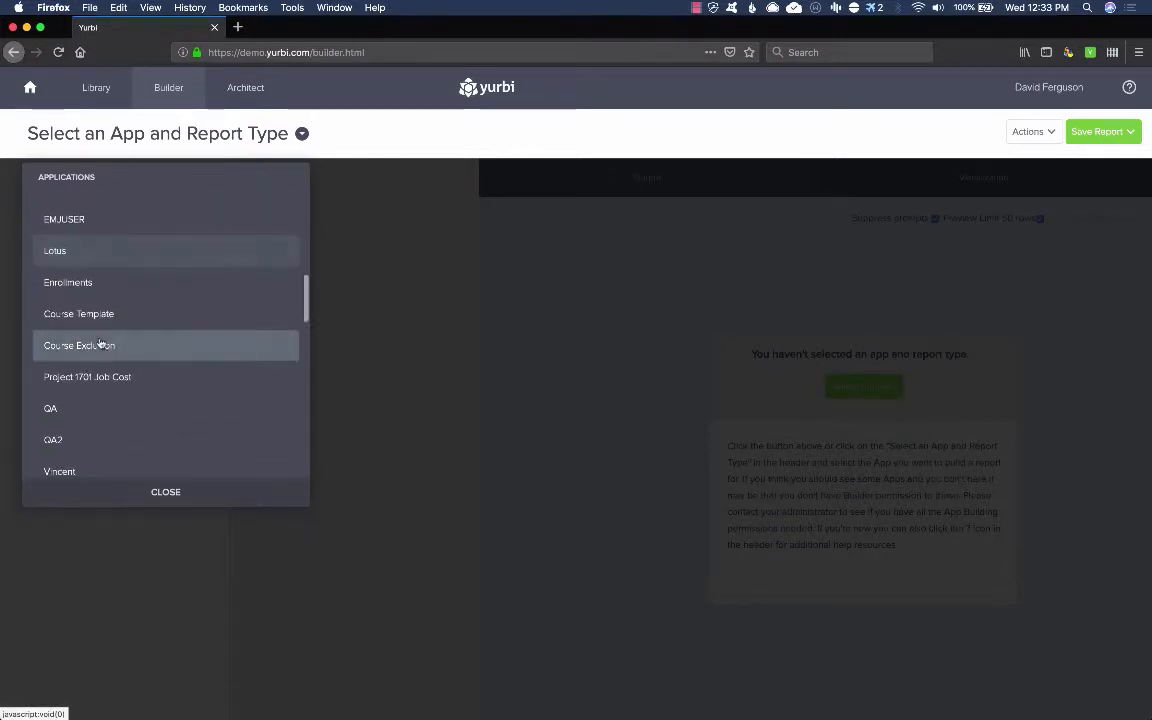
pyautogui.scroll(-8, 101, 343)
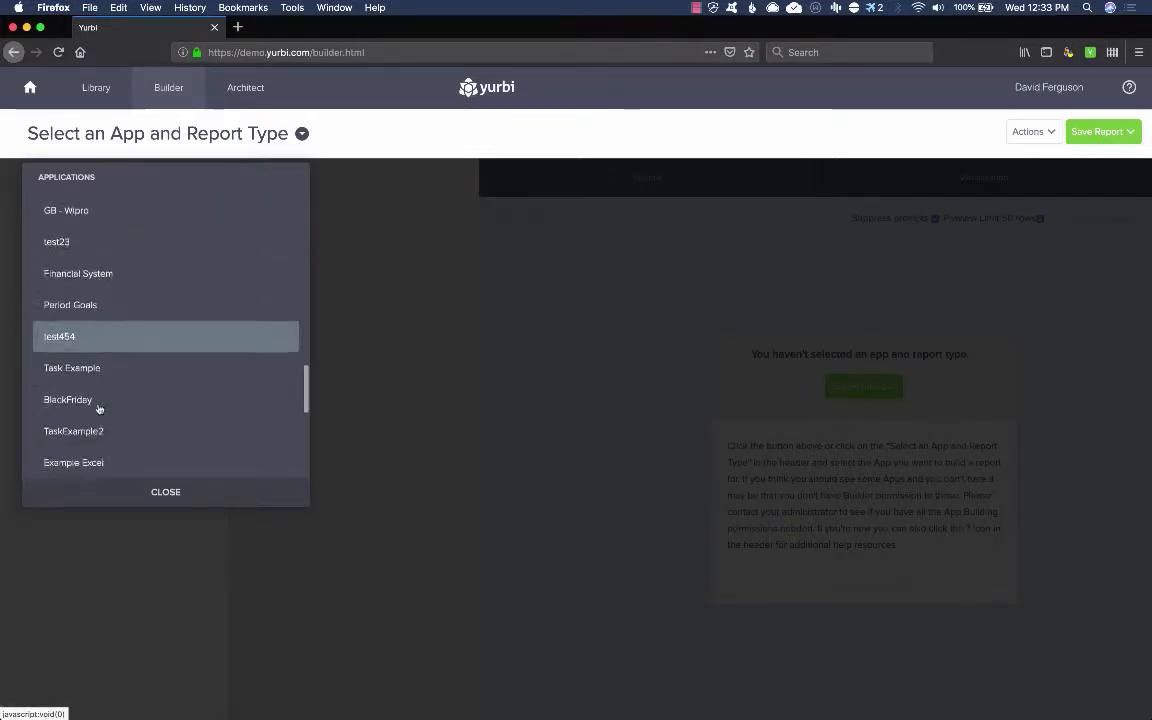
pyautogui.scroll(-2, 99, 409)
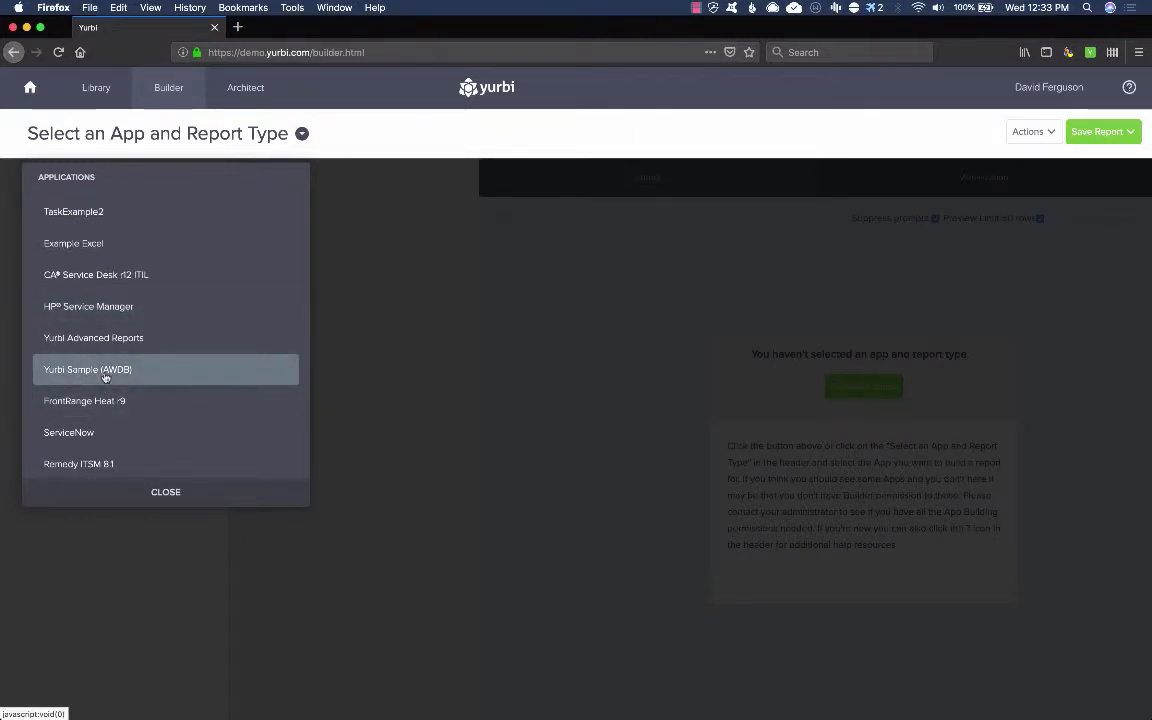
pyautogui.scroll(1, 104, 340)
pyautogui.click(111, 303)
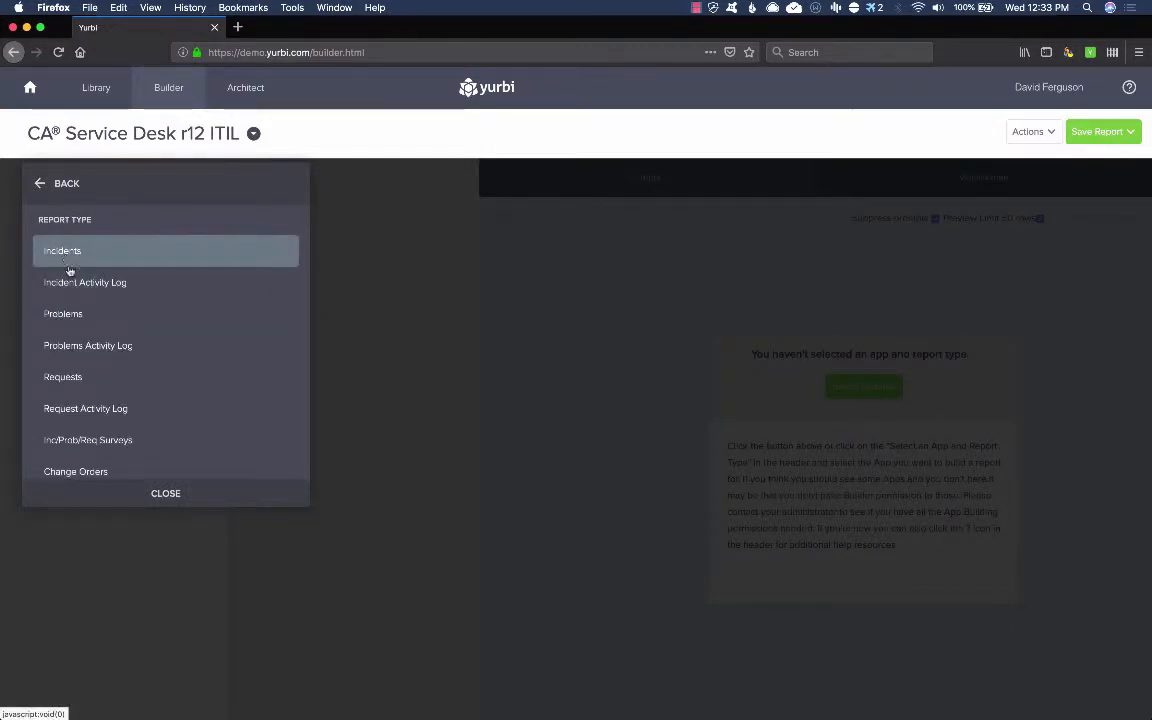
# - Choose Requests as the report type and expand the Request folder to show its fields
pyautogui.scroll(-3, 72, 325)
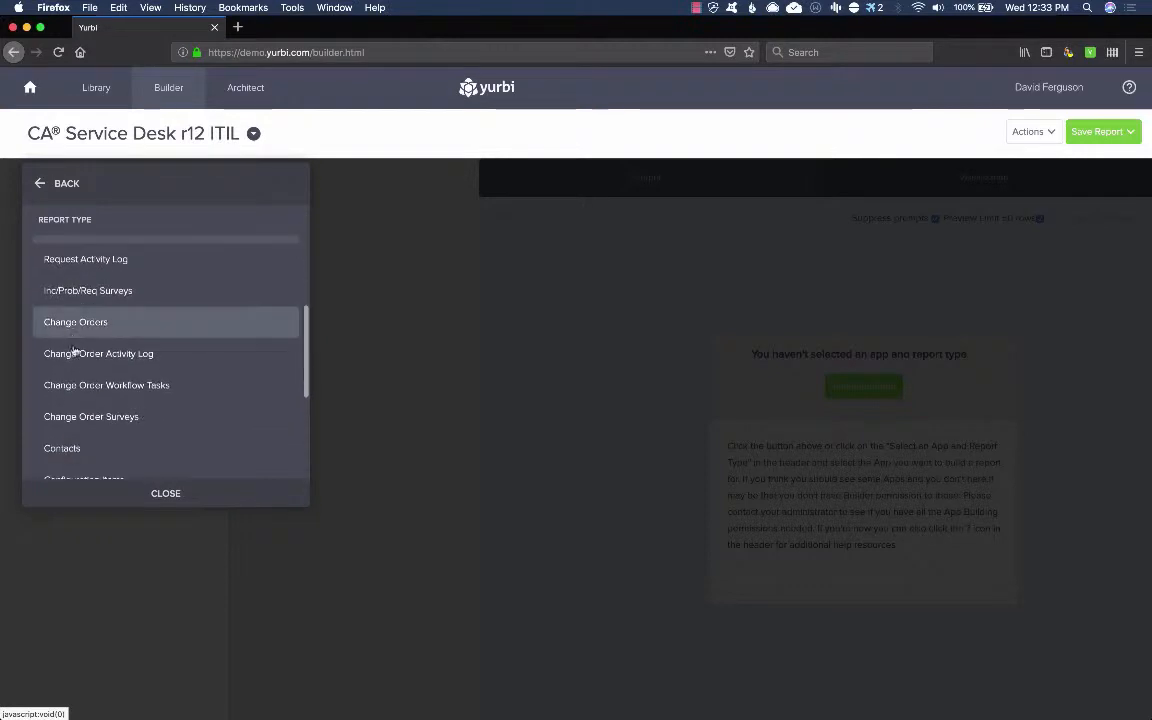
pyautogui.scroll(-3, 77, 416)
pyautogui.scroll(6, 77, 412)
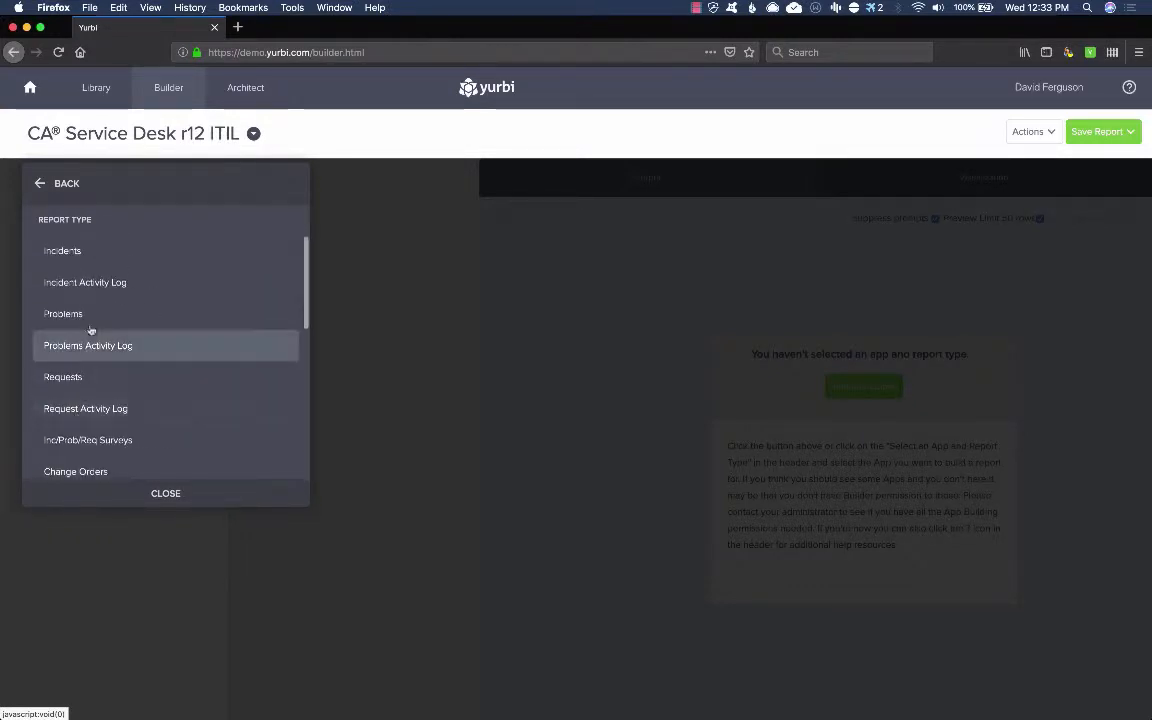
pyautogui.click(72, 378)
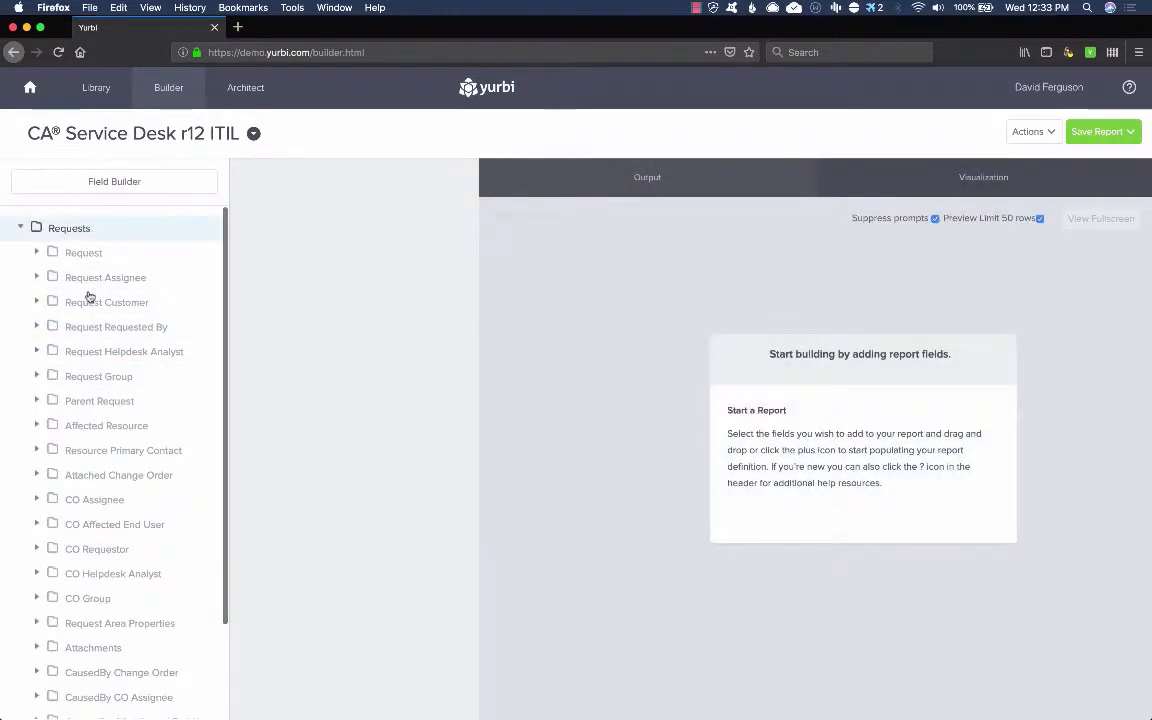
pyautogui.click(37, 252)
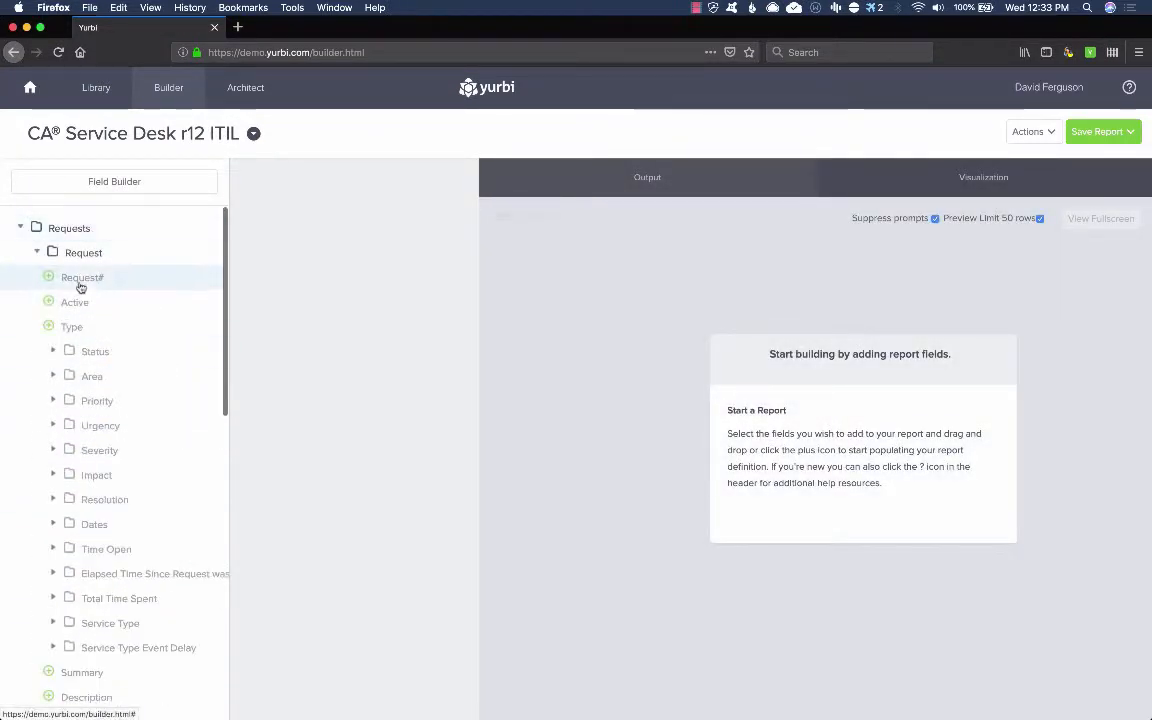
# - Look into the Status folder, and switch the new report to the Yurbi Sample (AWDB) application with the Human Resources report type
pyautogui.click(53, 351)
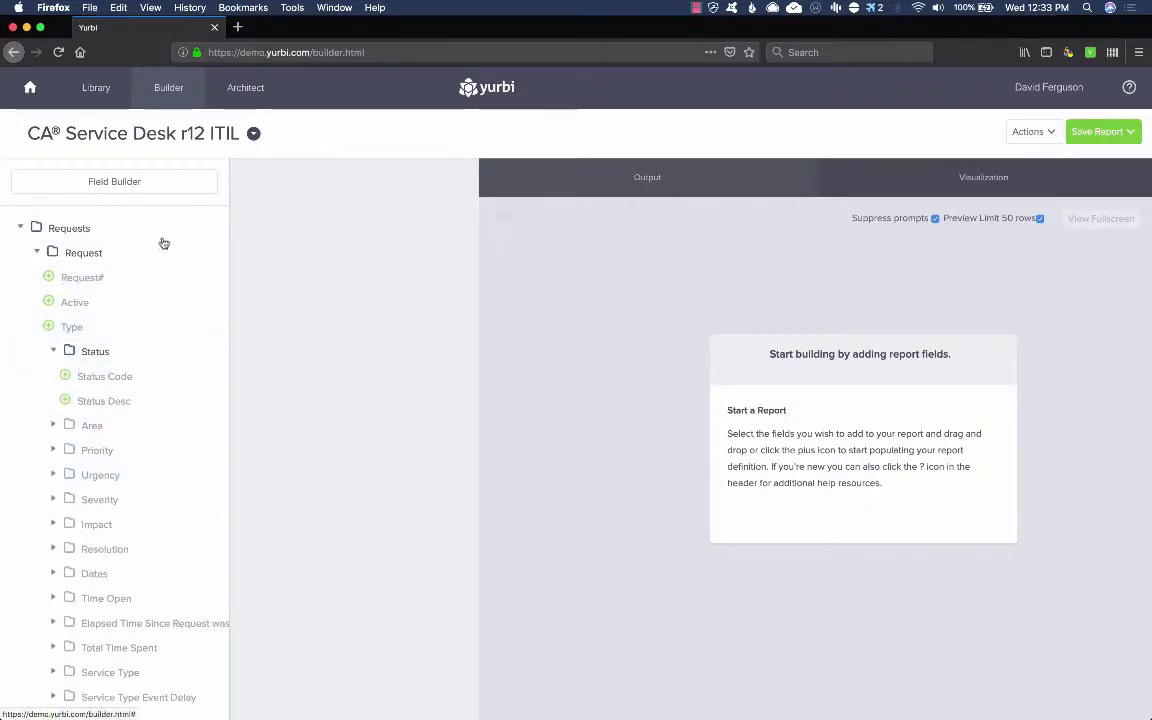
pyautogui.click(253, 143)
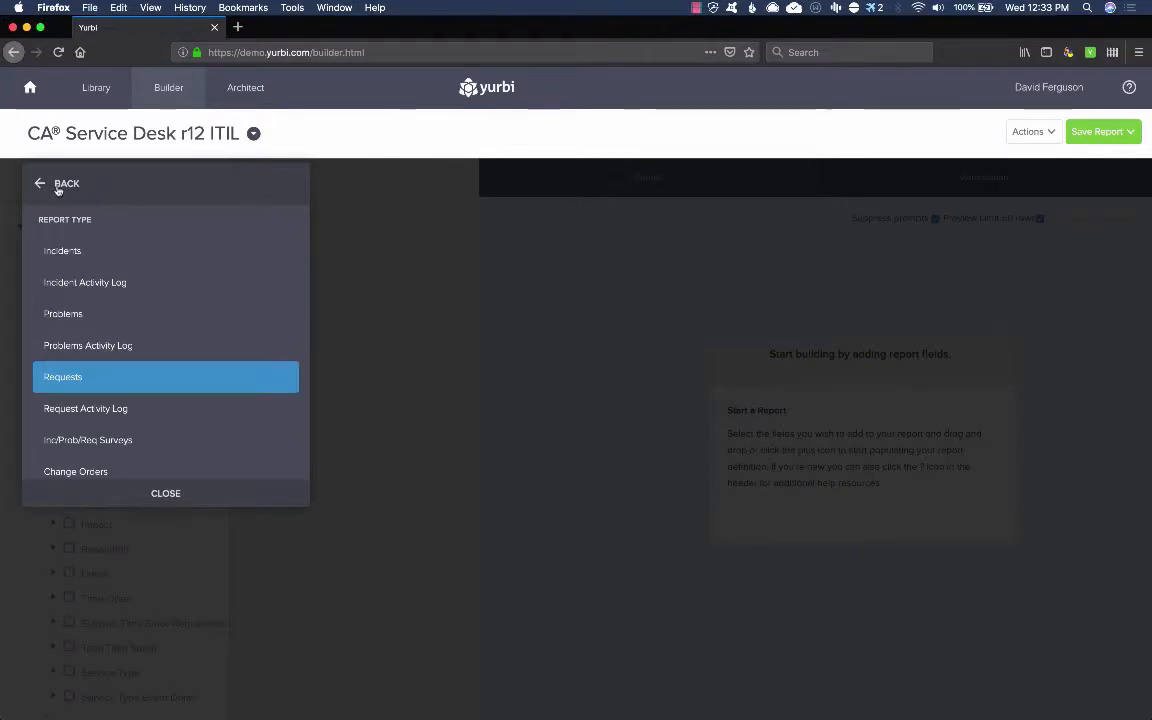
pyautogui.click(90, 186)
pyautogui.scroll(-2, 90, 323)
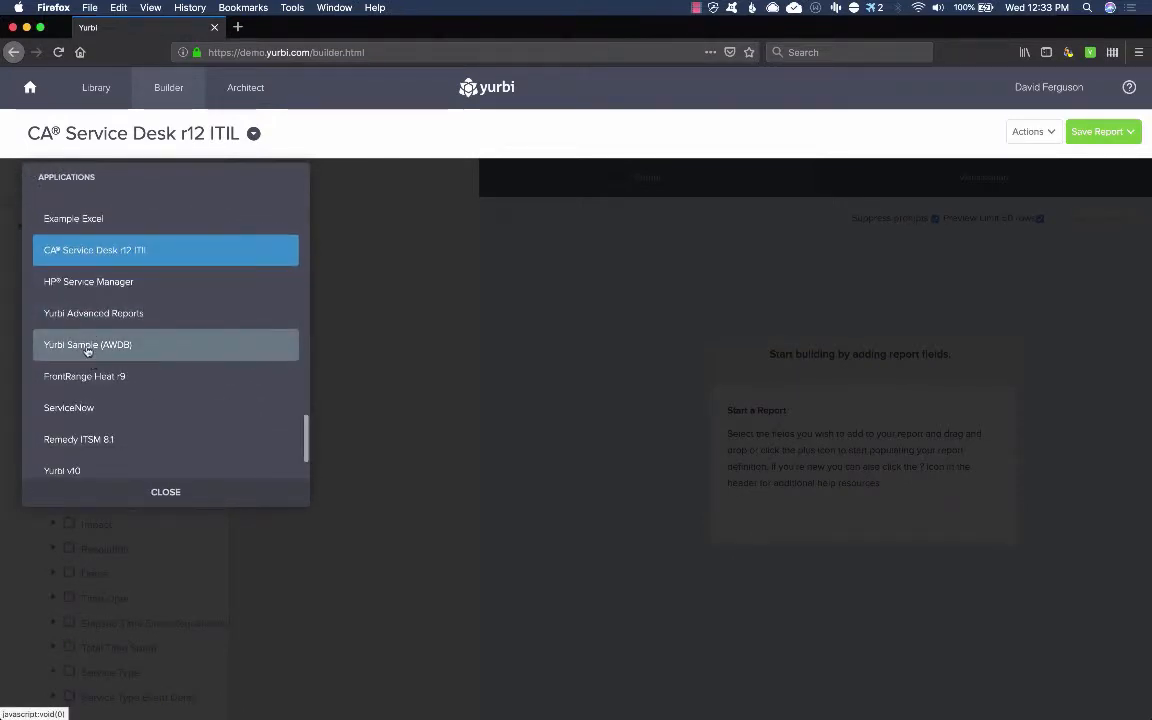
pyautogui.click(87, 345)
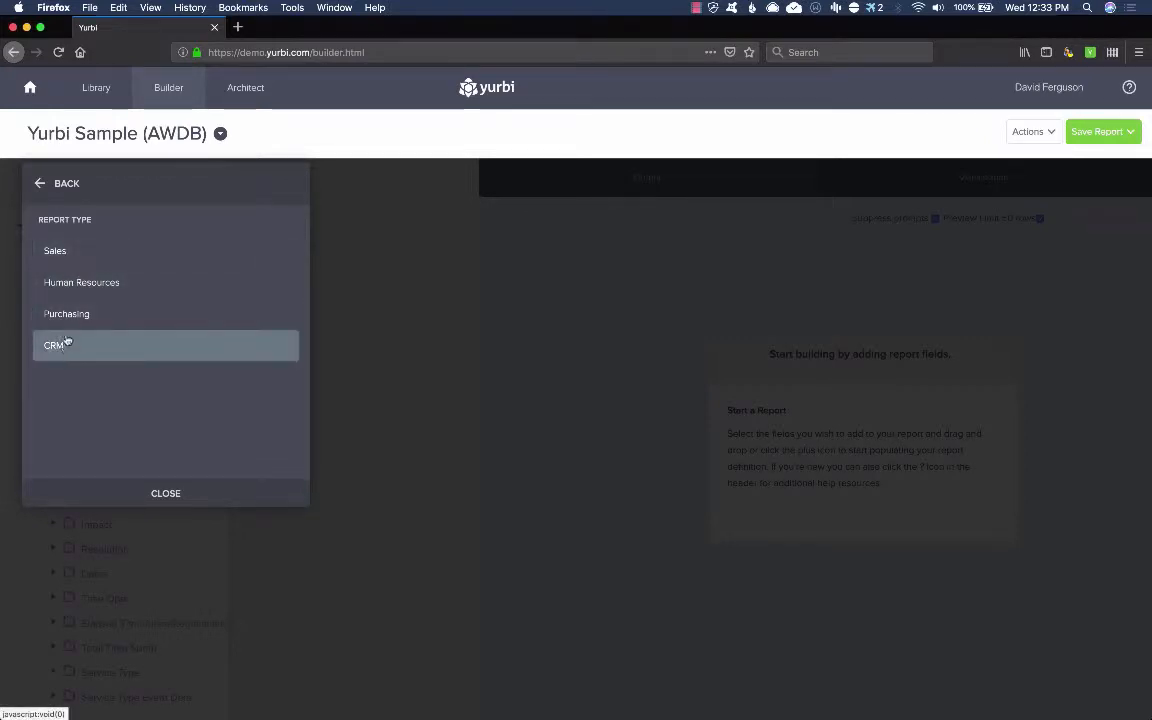
pyautogui.click(79, 284)
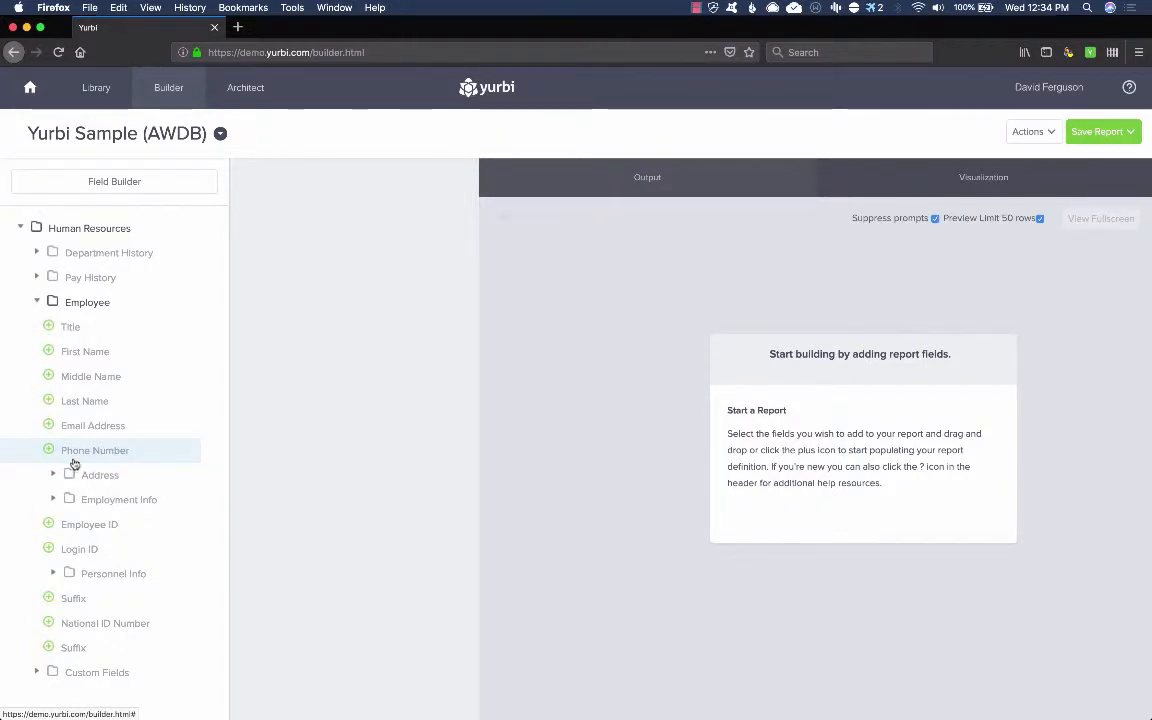
# - Add the employee First Name, the department history Group Name and the custom Employee Age field to the report
pyautogui.click(49, 352)
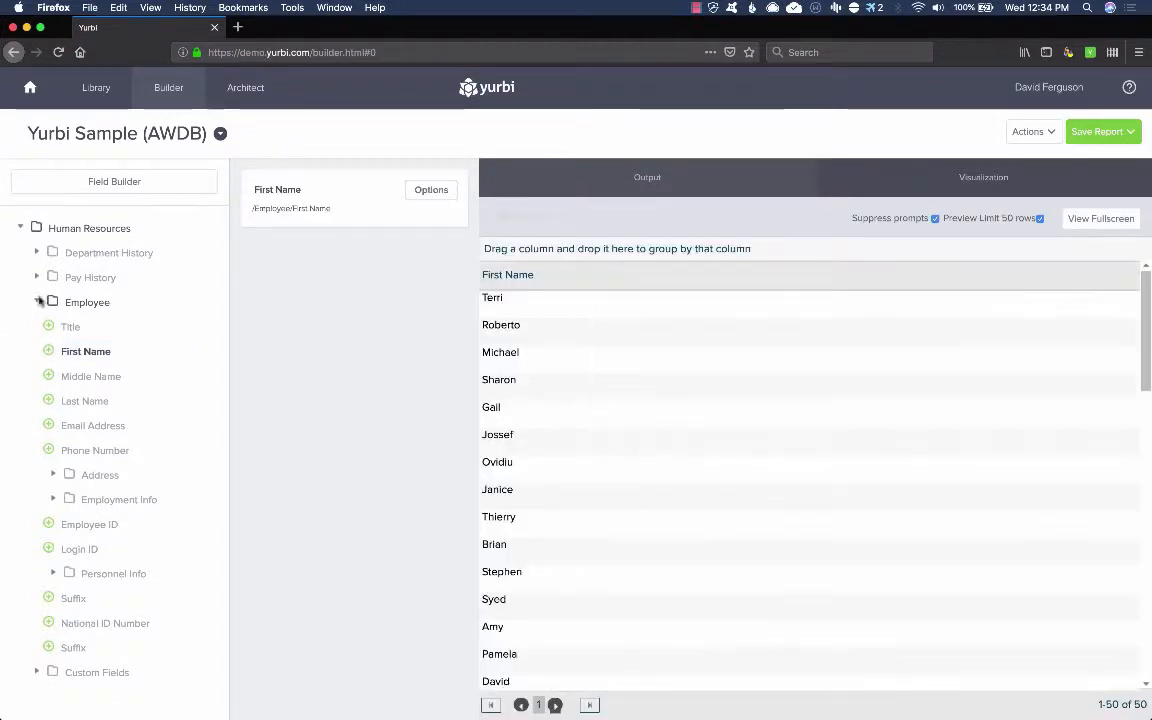
pyautogui.click(37, 252)
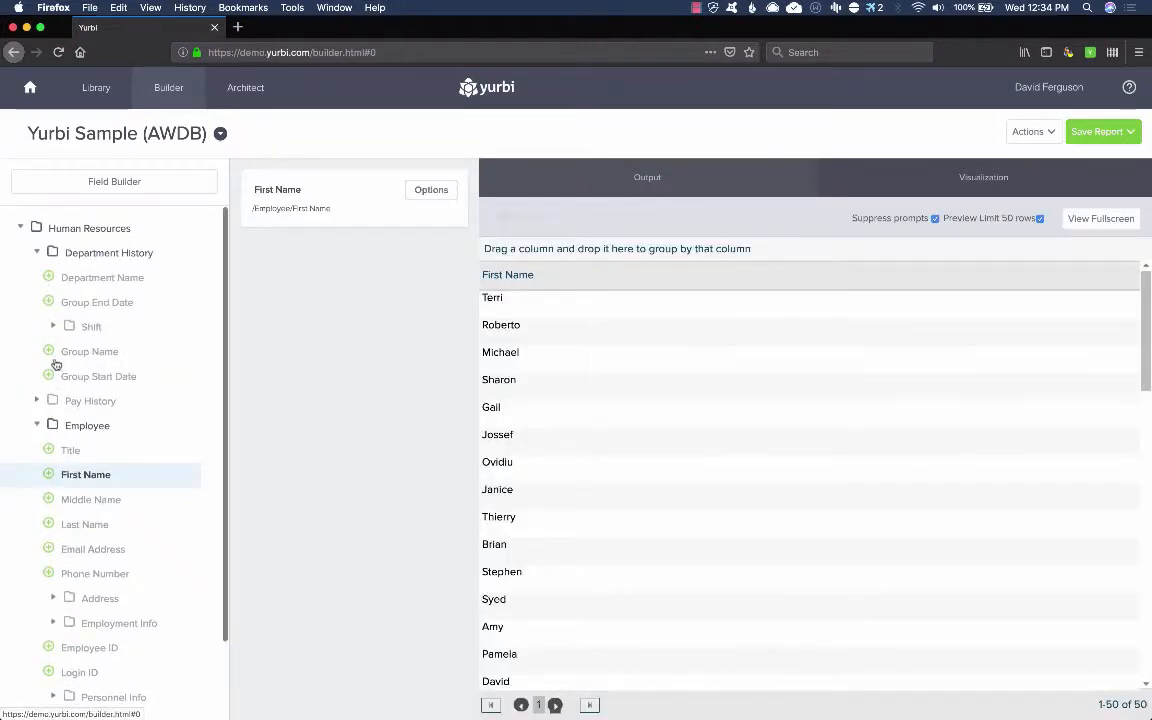
pyautogui.click(48, 351)
pyautogui.scroll(-3, 62, 475)
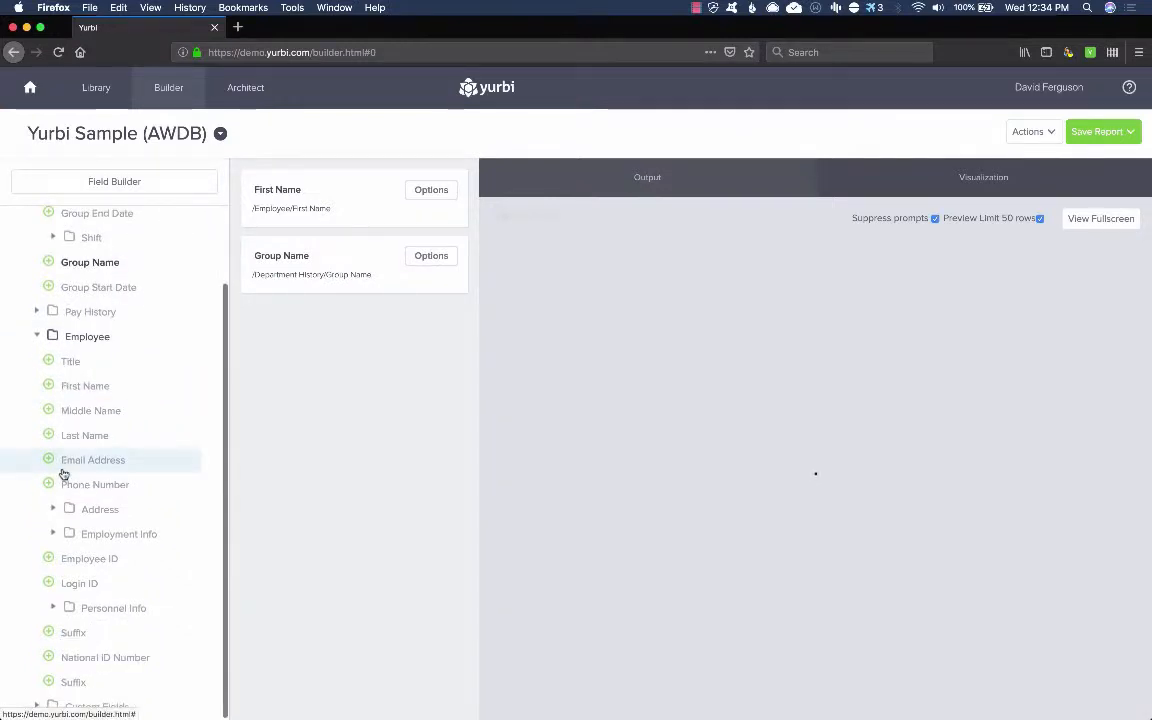
pyautogui.click(38, 706)
pyautogui.scroll(-6, 45, 706)
pyautogui.click(48, 707)
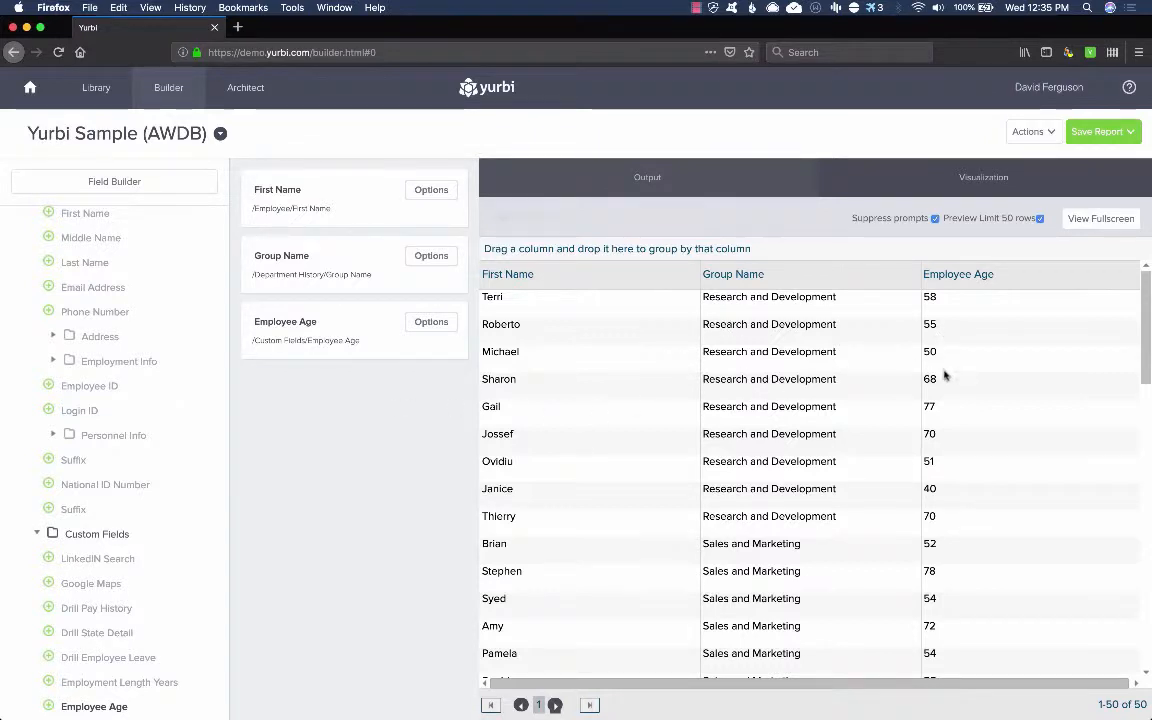
# - Add a criterion limiting Employee Age to less than 50, and sort the preview by Employee Age in descending order
pyautogui.click(432, 323)
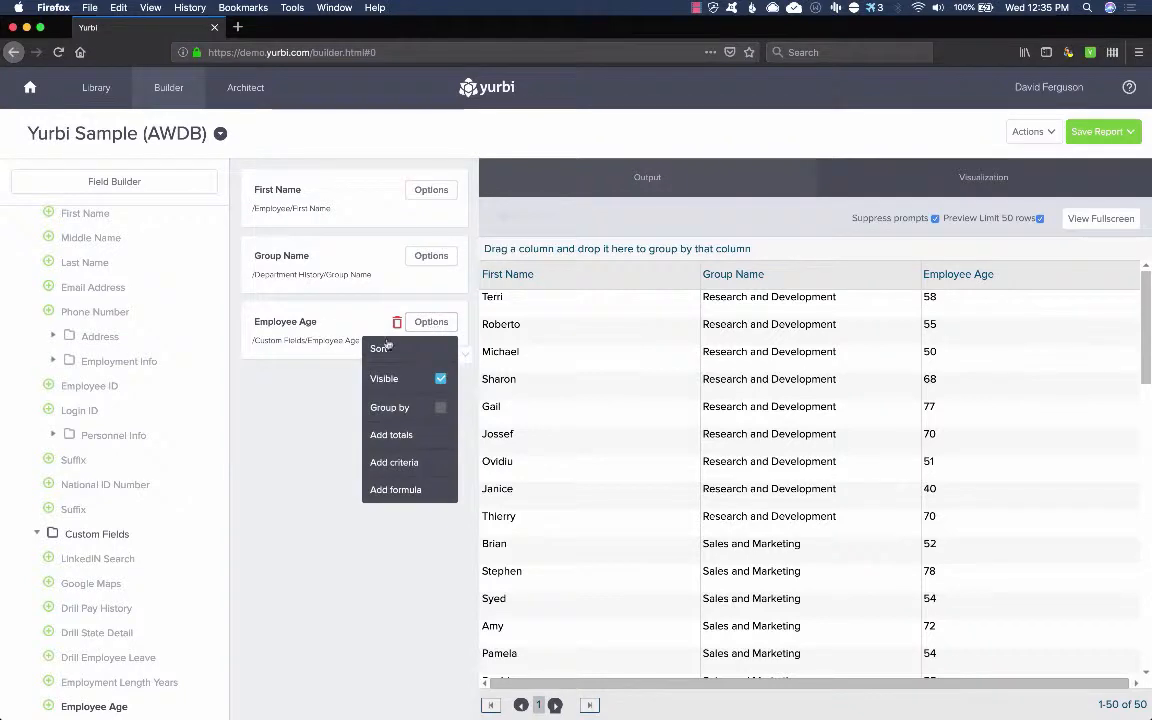
pyautogui.click(403, 463)
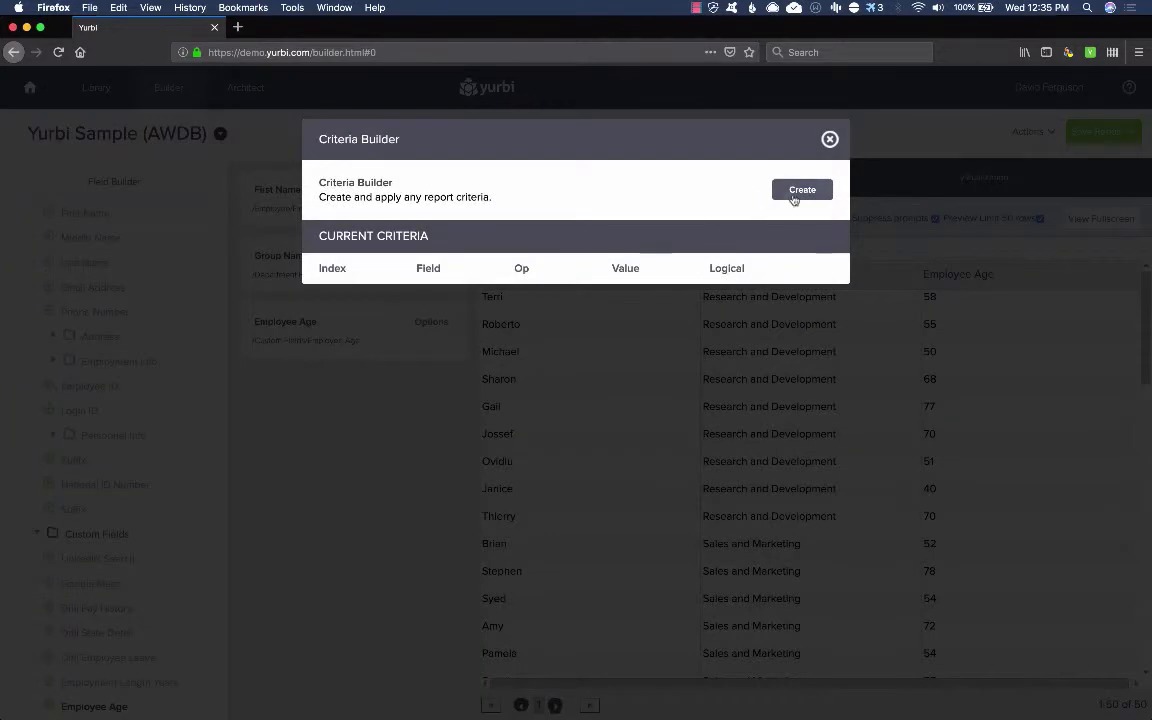
pyautogui.click(802, 191)
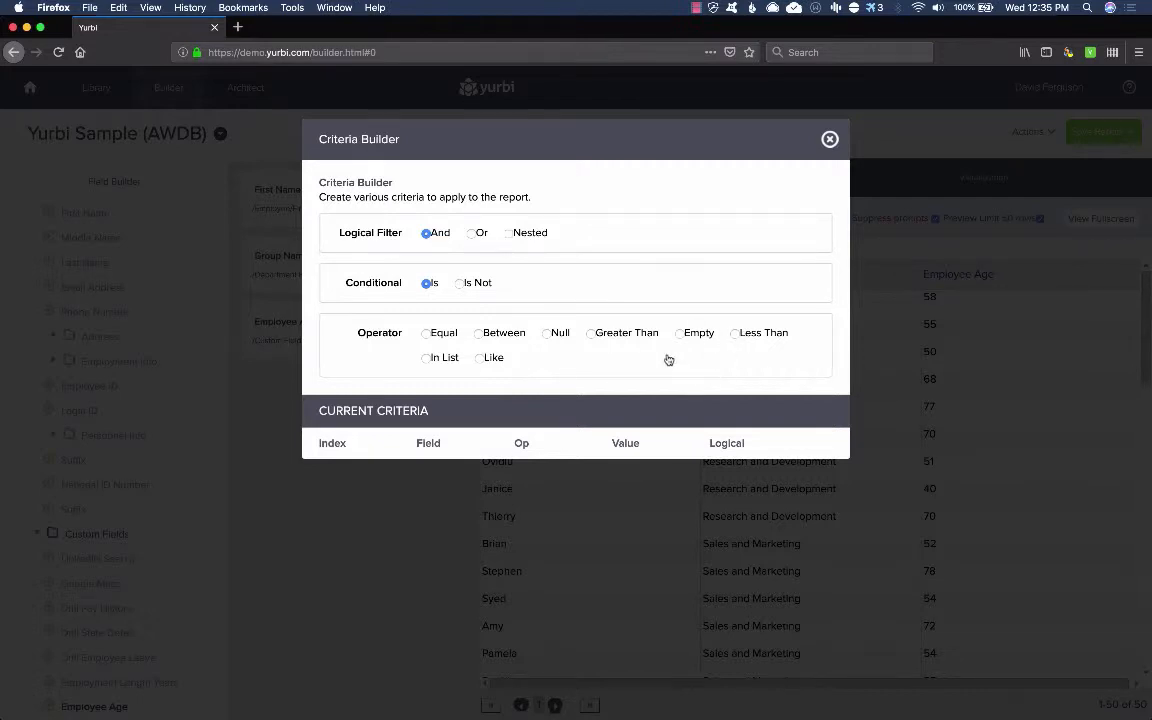
pyautogui.click(735, 333)
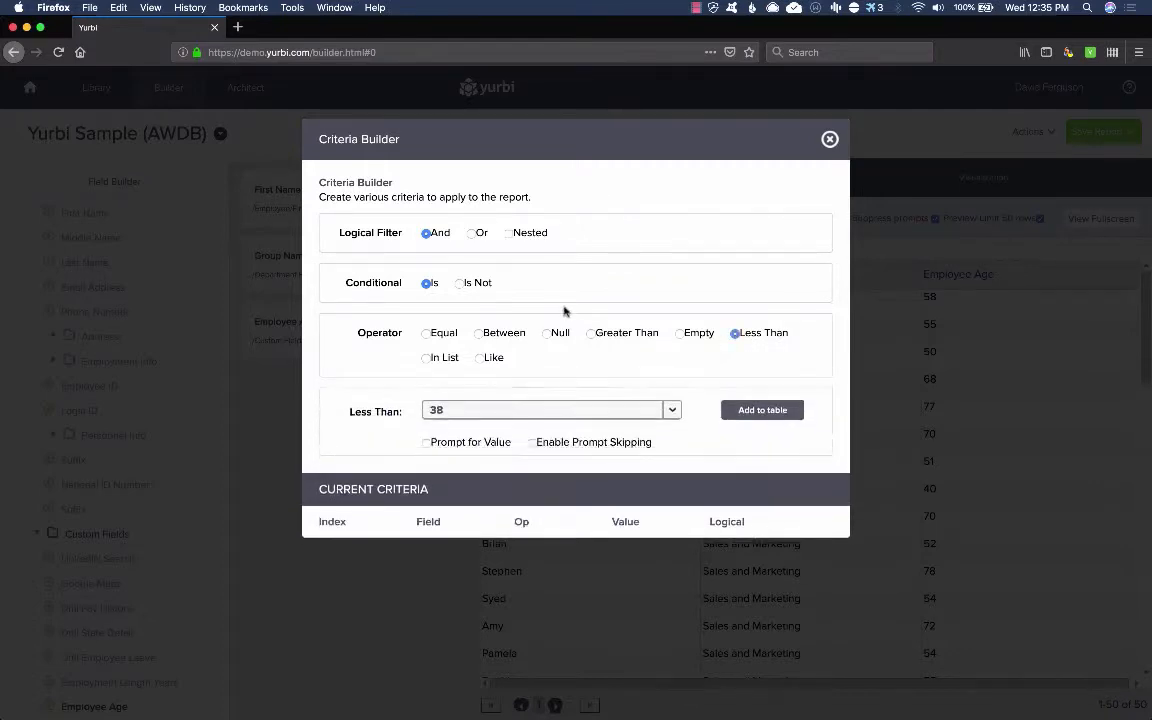
pyautogui.click(671, 415)
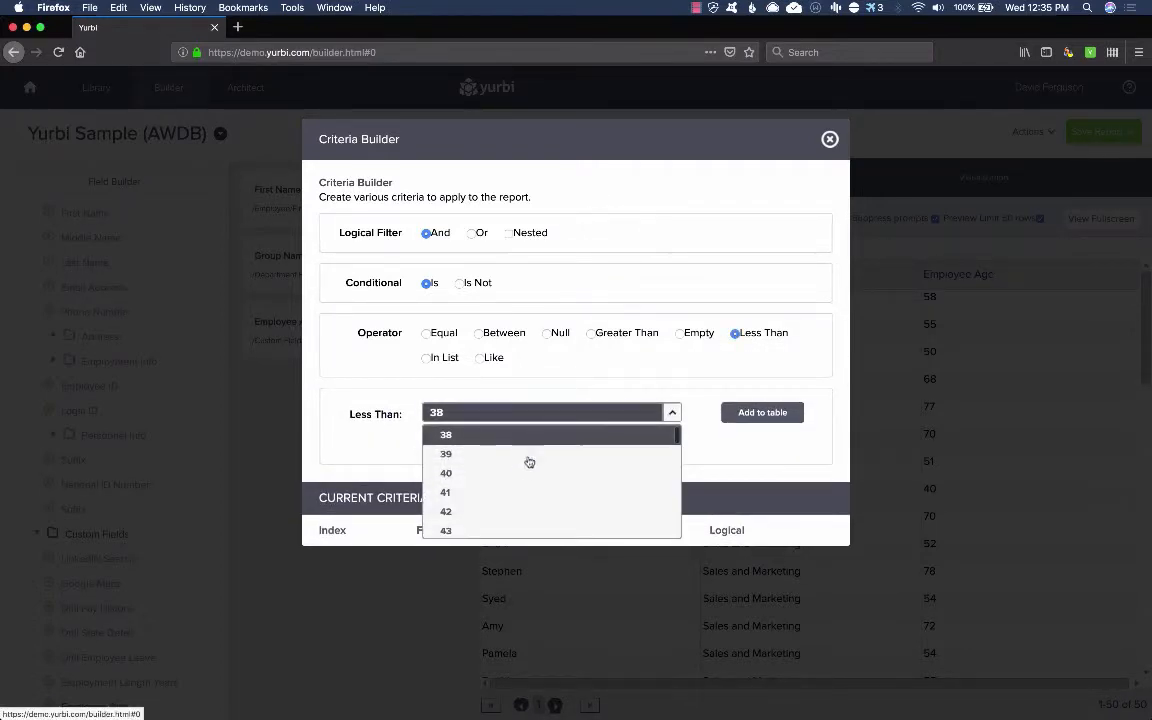
pyautogui.scroll(-5, 517, 512)
pyautogui.scroll(2, 518, 510)
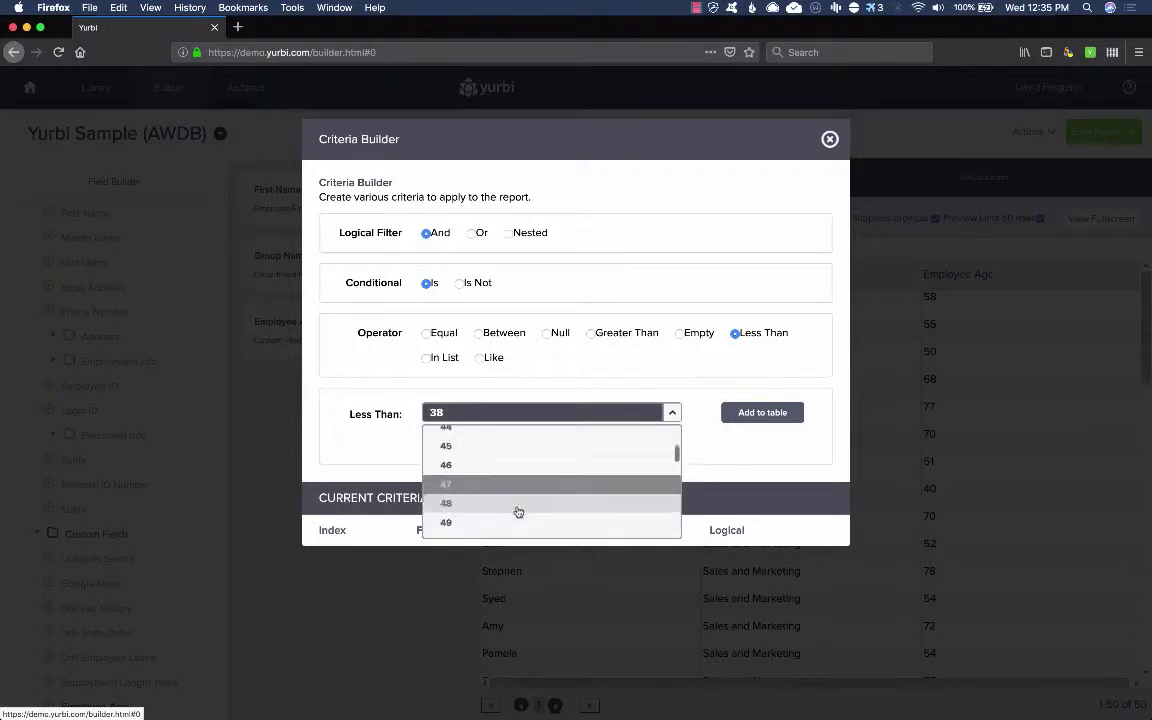
pyautogui.click(517, 442)
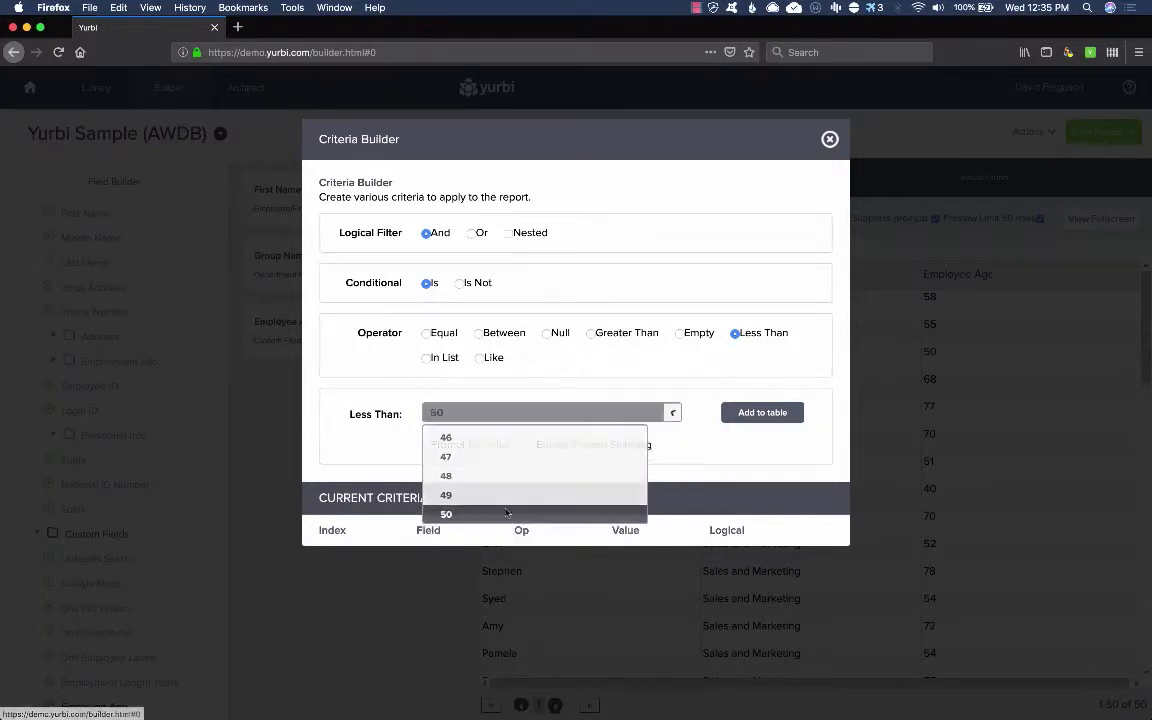
pyautogui.click(748, 416)
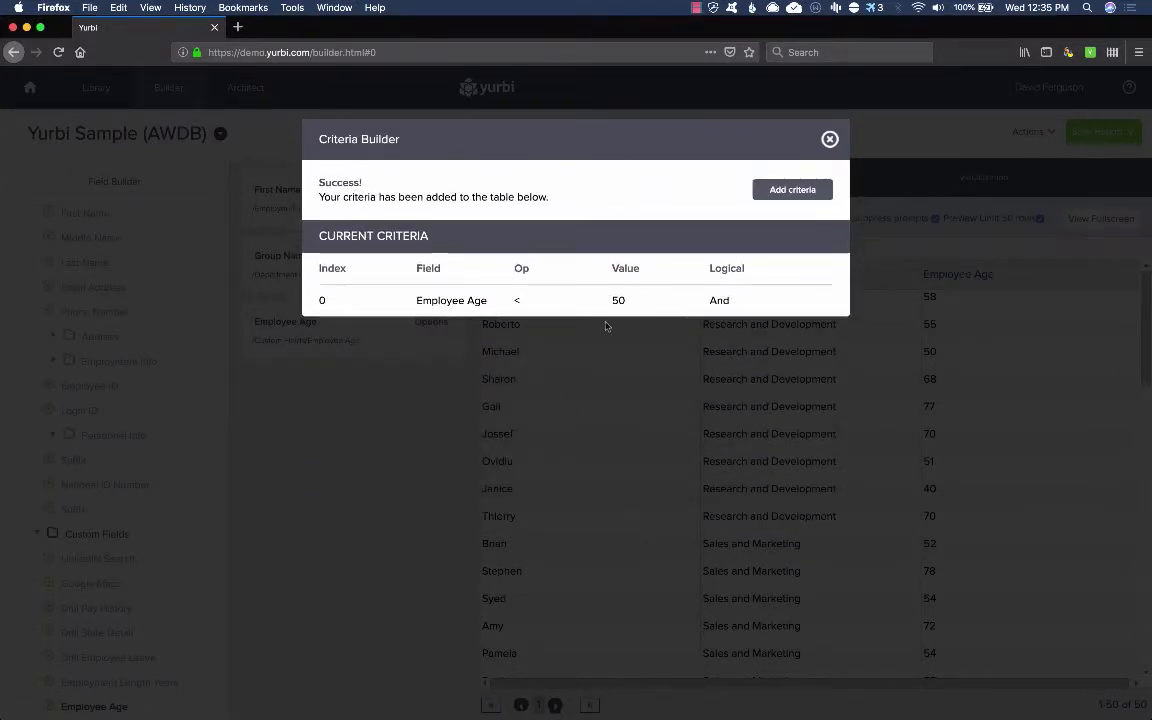
pyautogui.click(829, 139)
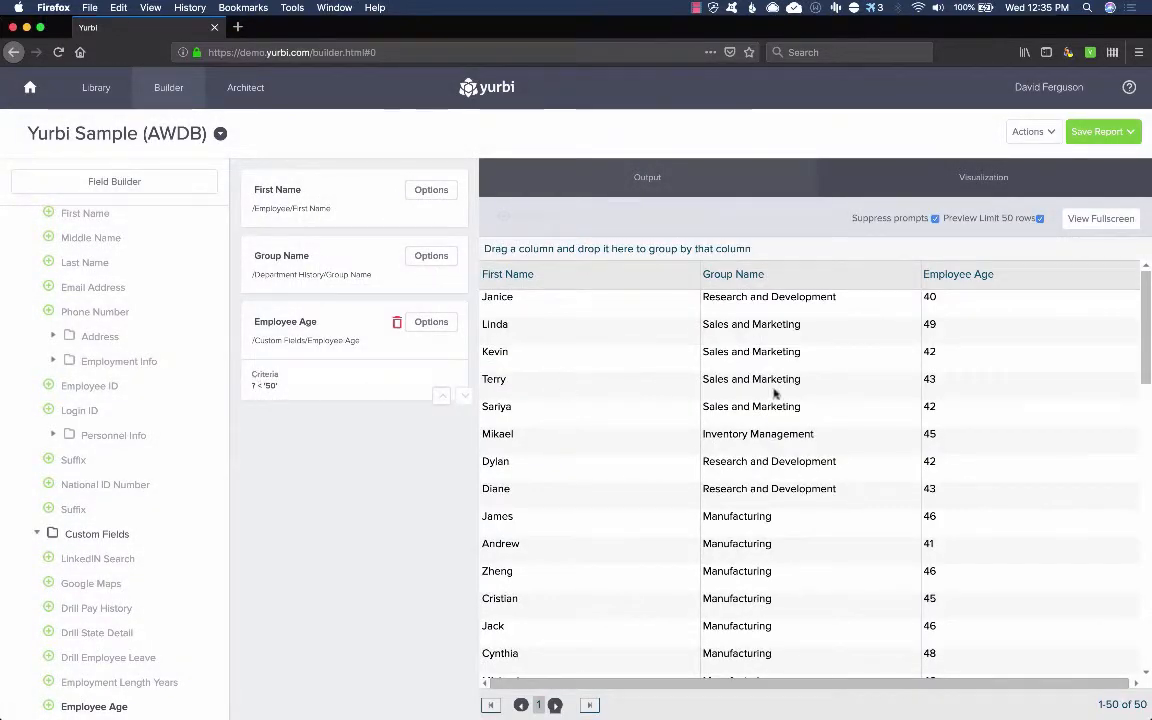
pyautogui.click(992, 276)
pyautogui.click(997, 276)
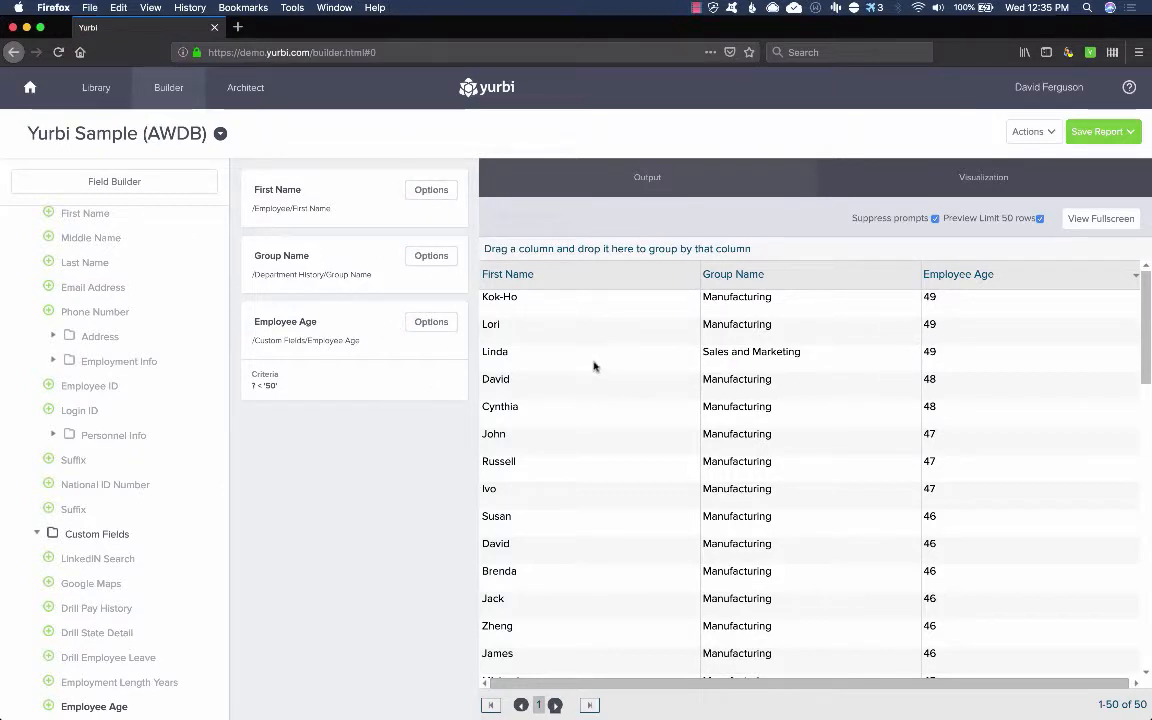
# - Apply the aggregate count formula COUNT(?) to the First Name field and save it
pyautogui.click(431, 190)
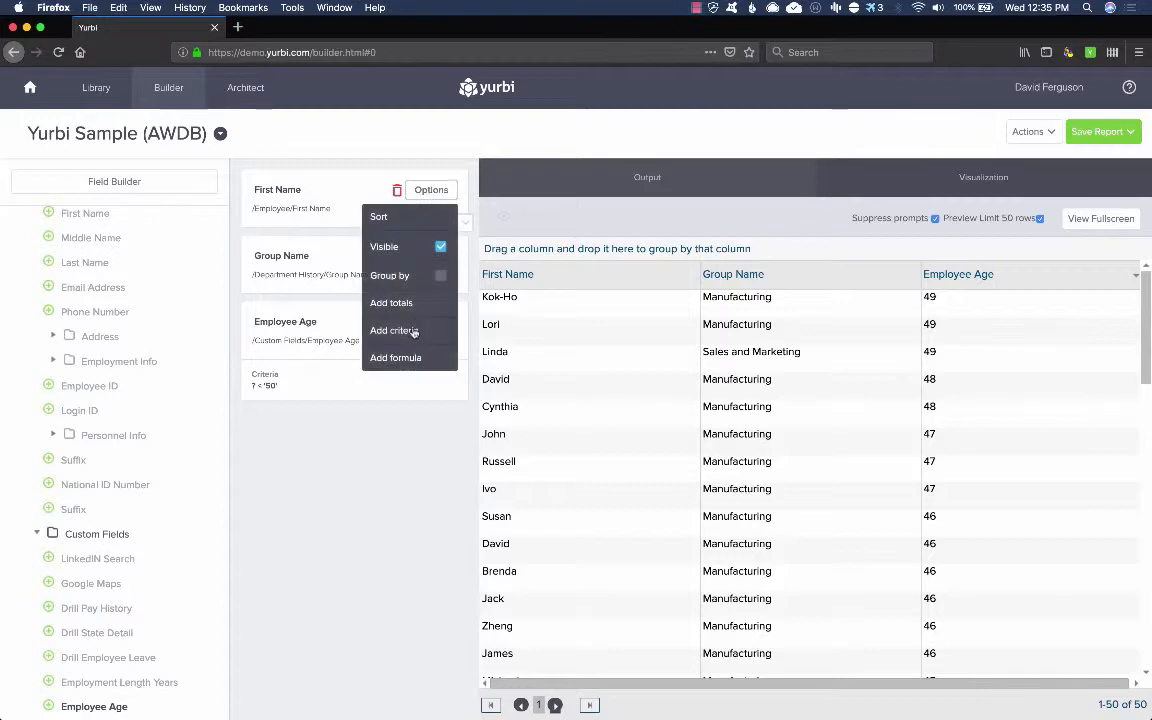
pyautogui.click(398, 357)
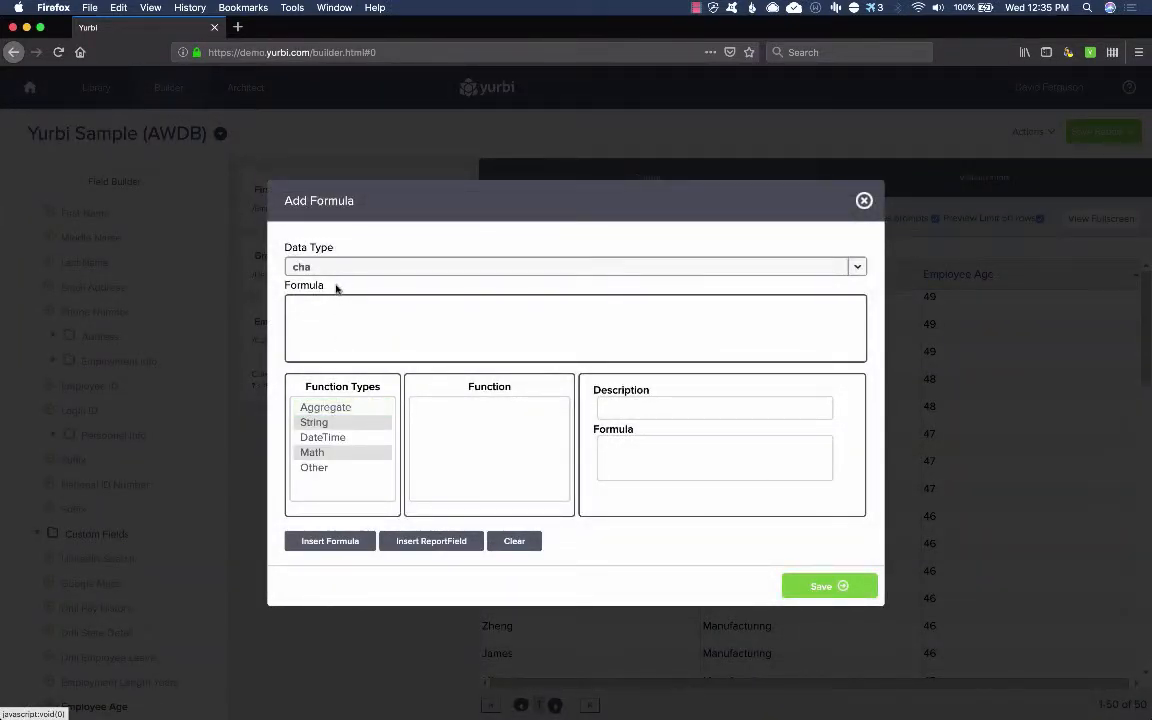
pyautogui.click(327, 407)
pyautogui.click(430, 422)
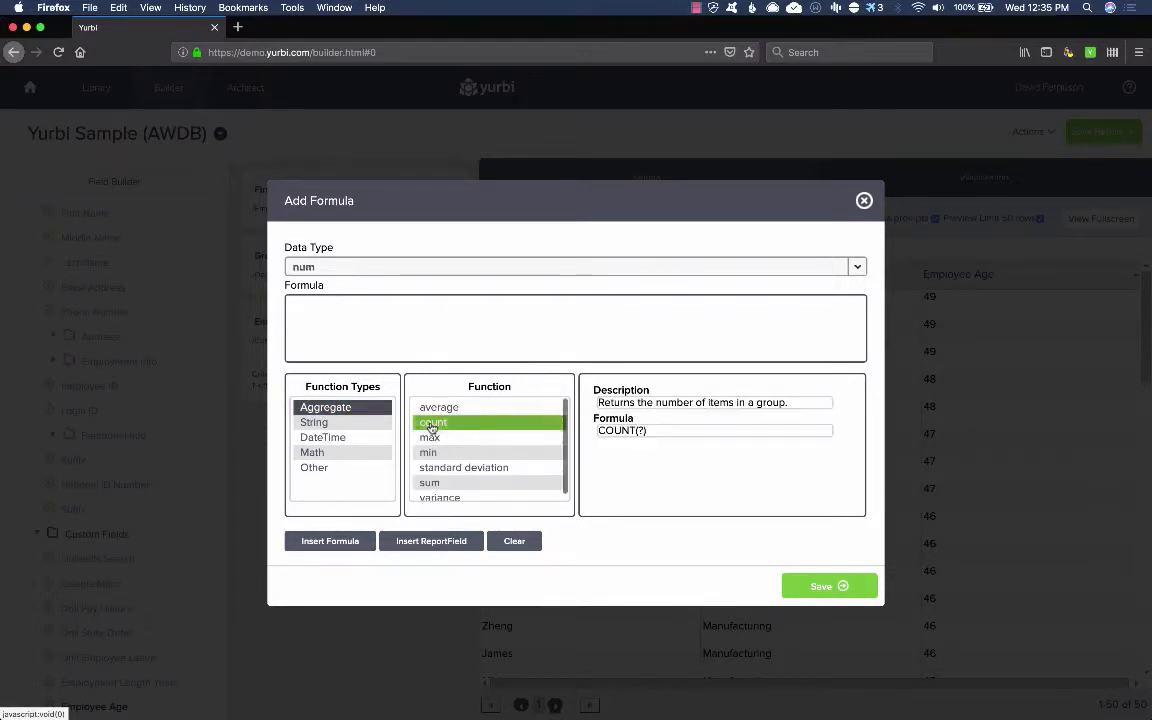
pyautogui.click(330, 541)
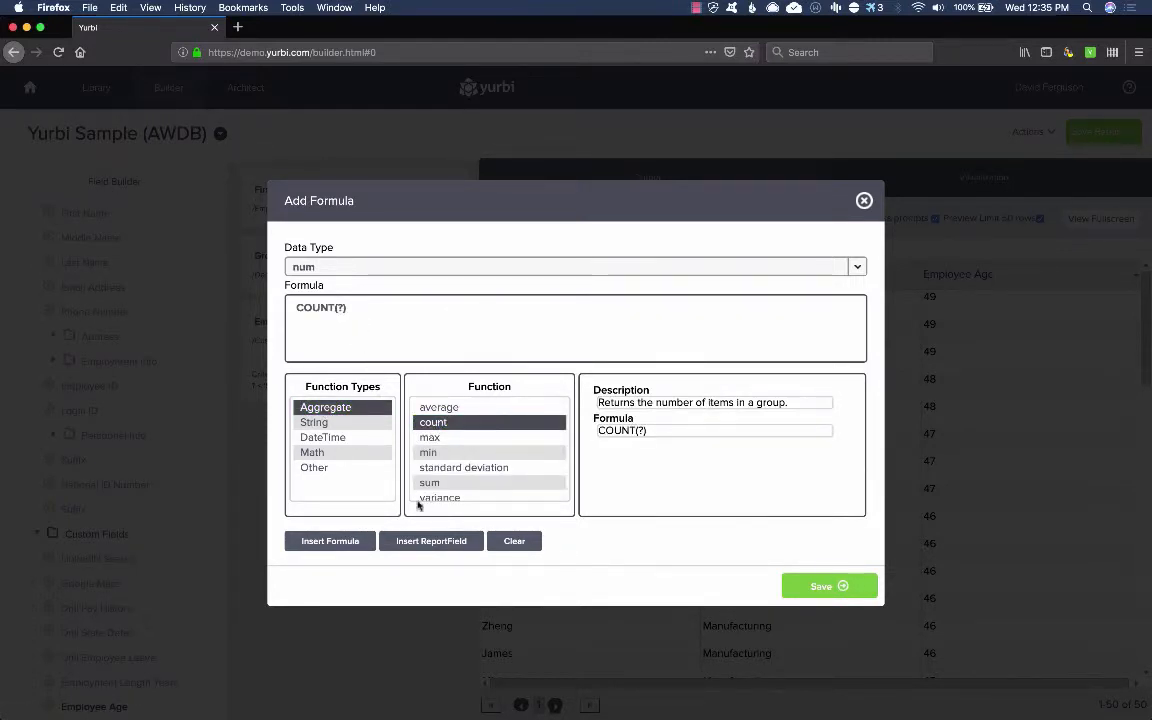
pyautogui.click(428, 541)
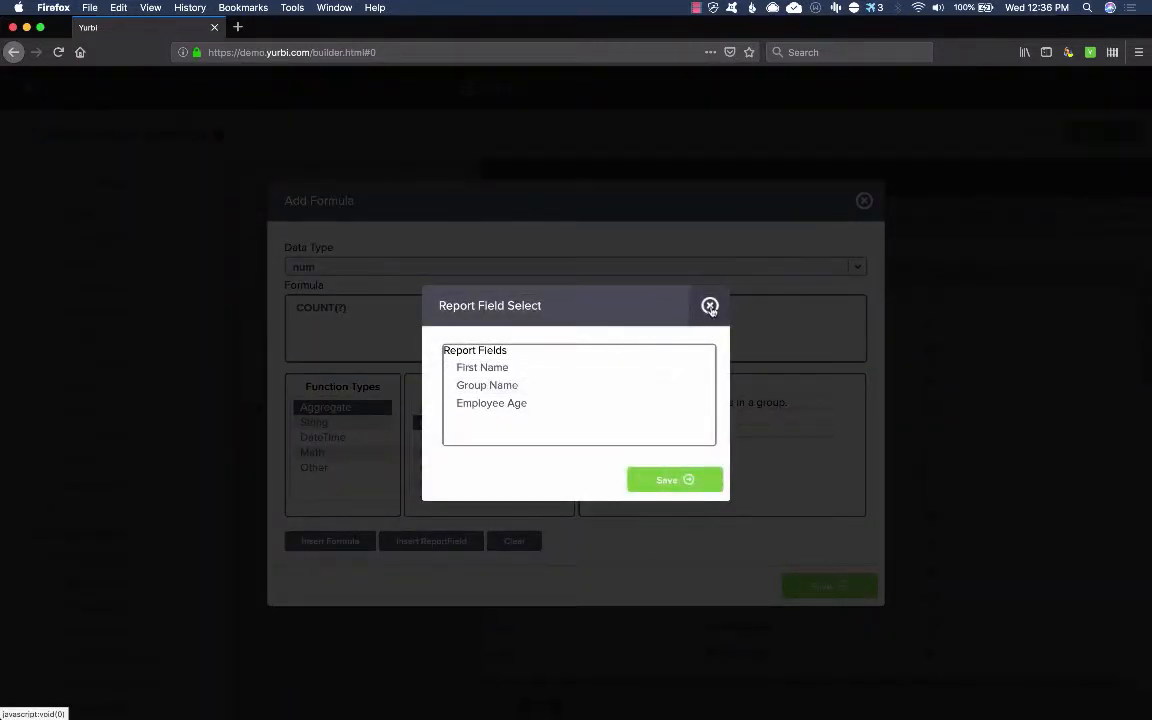
pyautogui.click(710, 307)
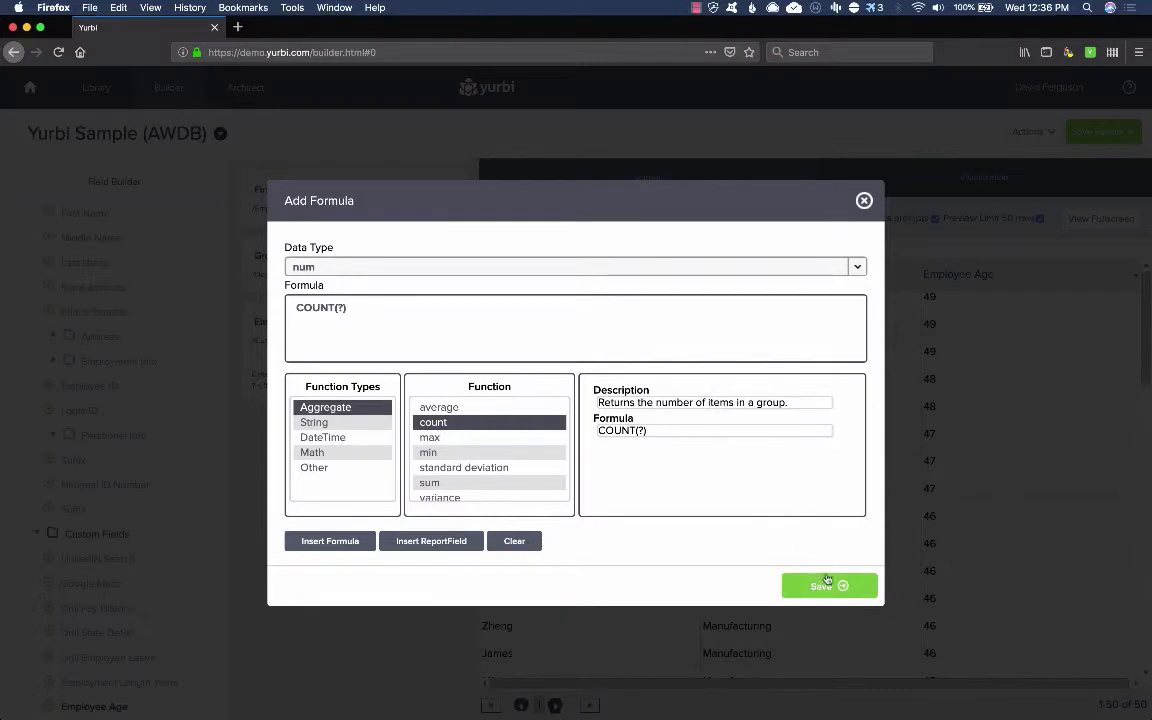
pyautogui.click(829, 588)
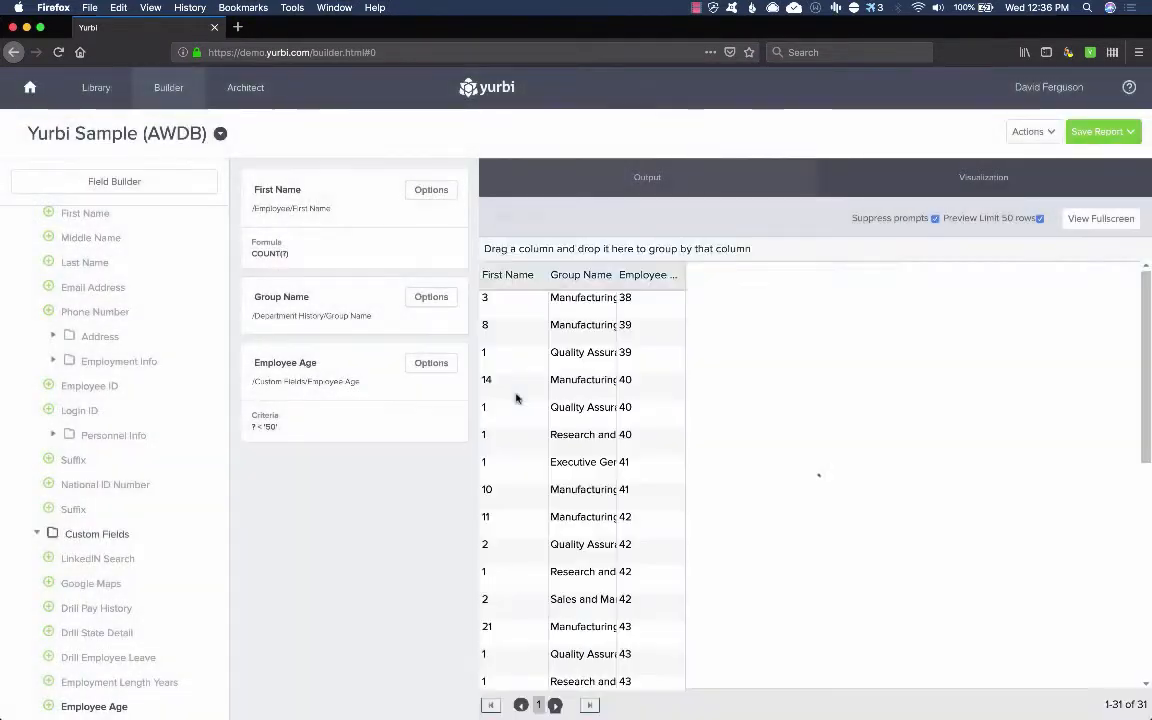
# - Rename the counted First Name field as # of Employees and sort it in descending order
pyautogui.click(283, 189)
pyautogui.write('# of Employees')
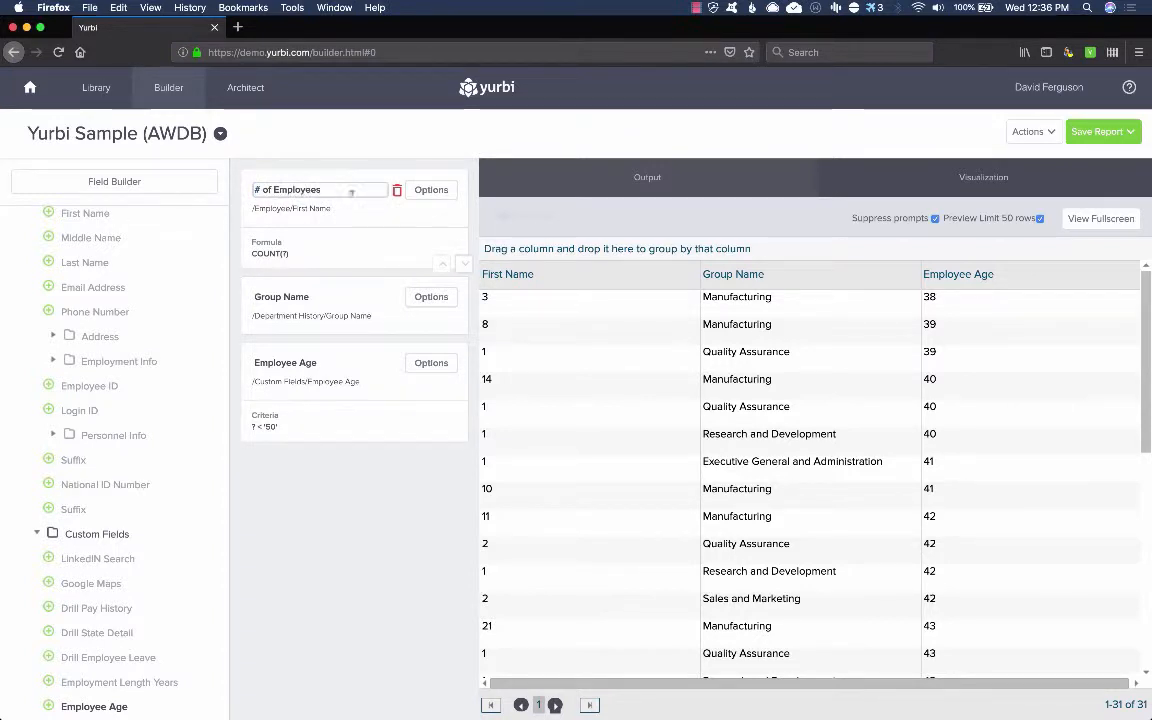
pyautogui.click(427, 200)
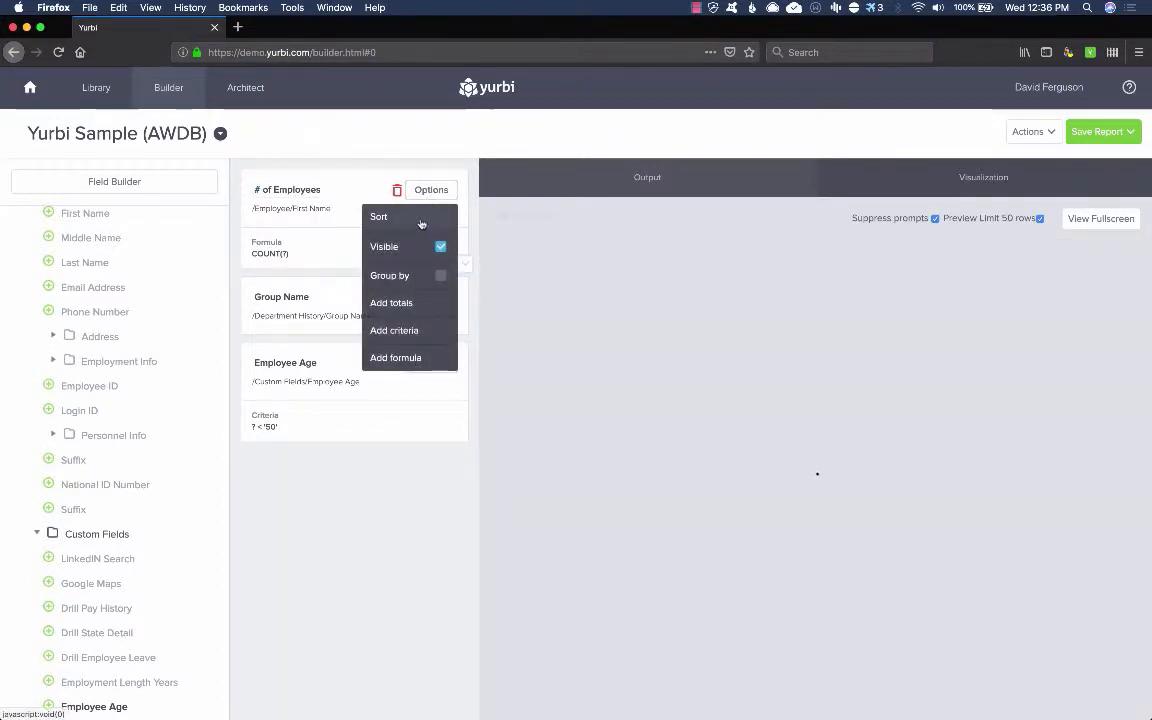
pyautogui.click(423, 226)
pyautogui.click(413, 245)
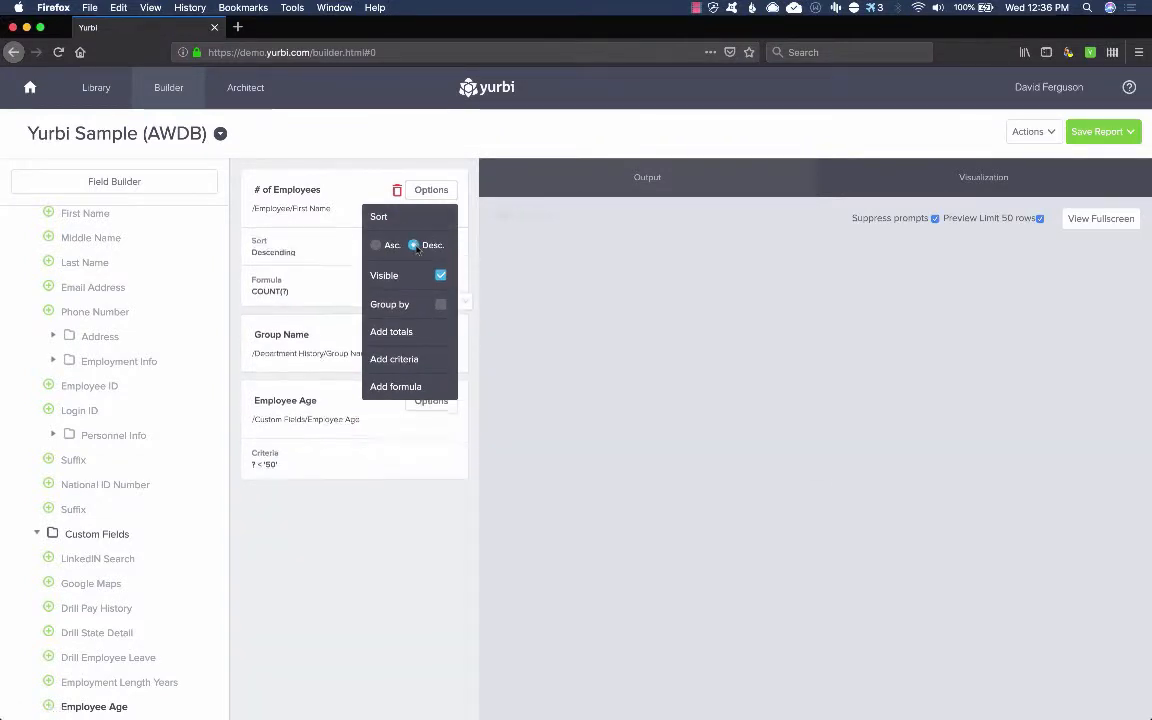
pyautogui.click(433, 192)
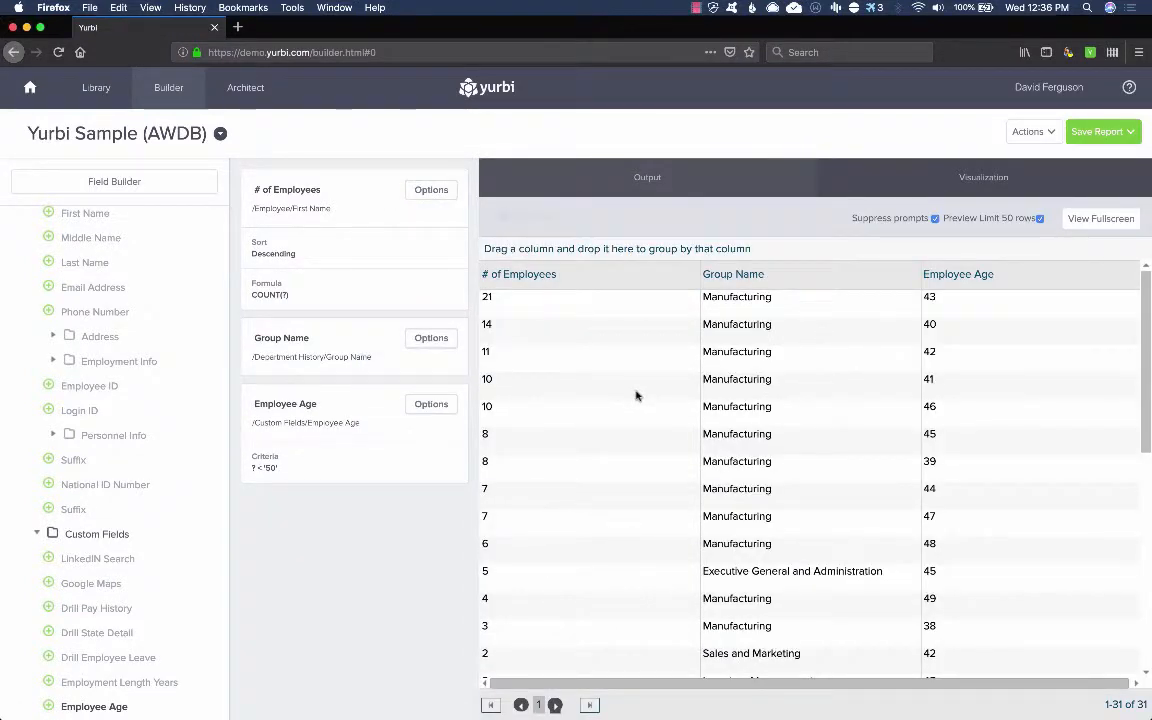
# - Hide the Employee Age field from the report output while keeping its criterion
pyautogui.click(436, 406)
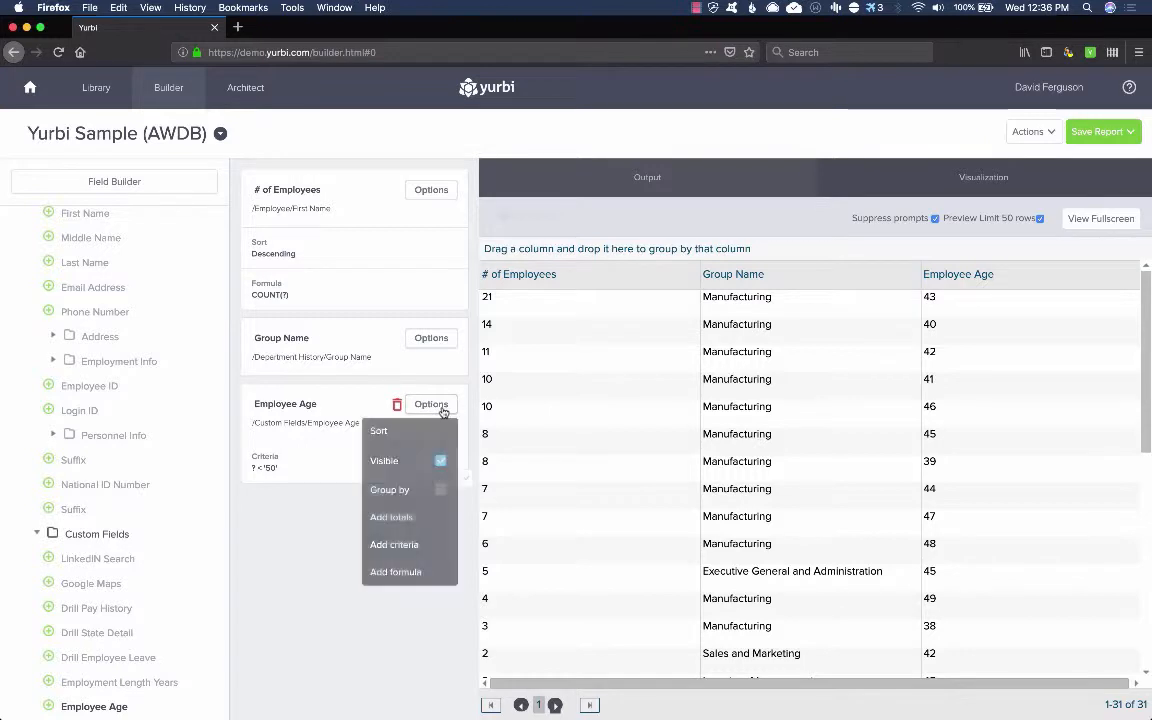
pyautogui.click(441, 462)
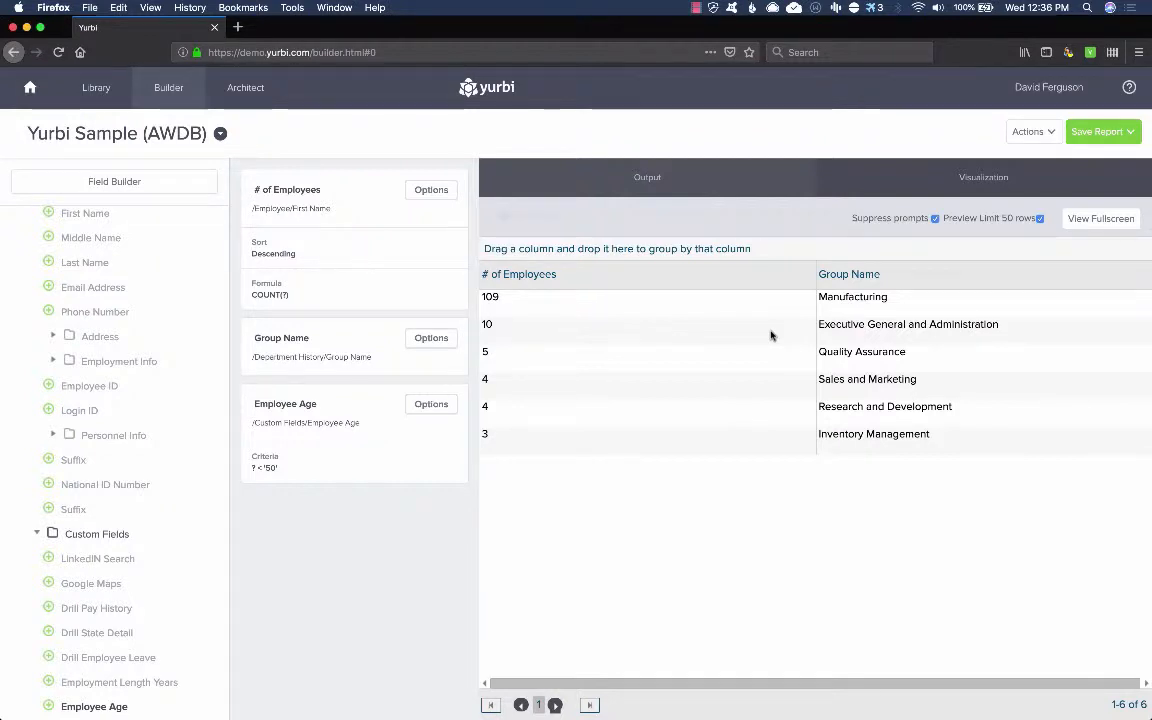
# - Visualize the report as a column chart, keeping the Chart Wizard's default fields, labels and value axis settings
pyautogui.click(624, 172)
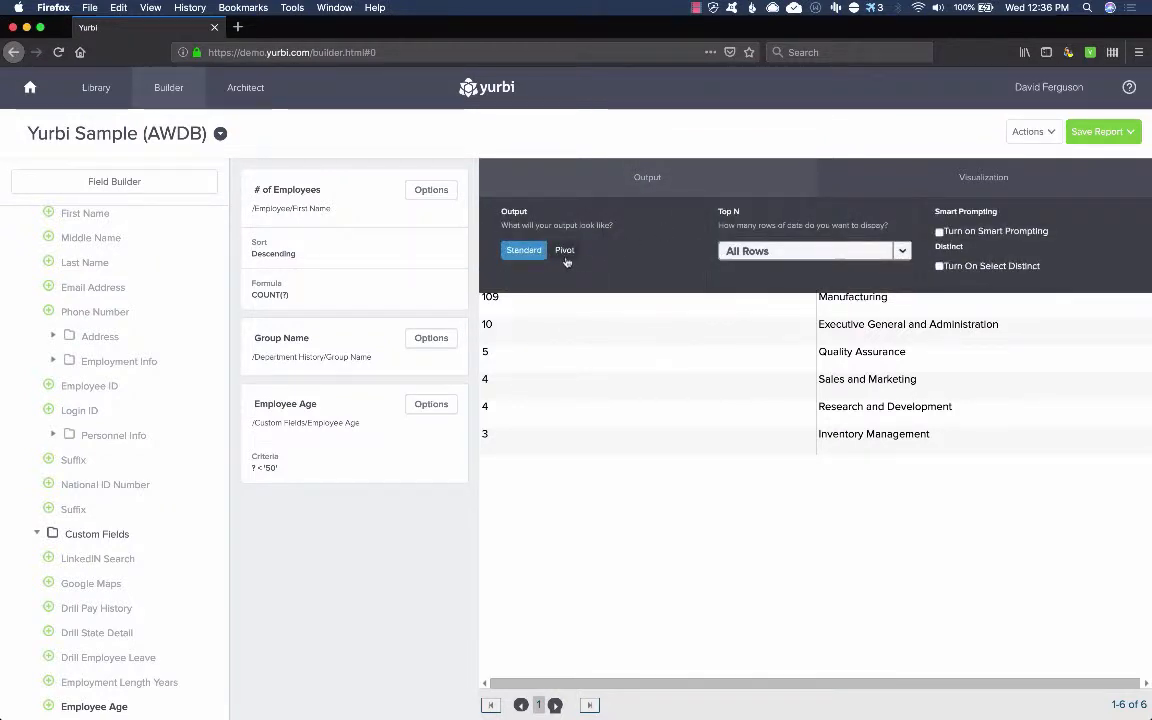
pyautogui.click(716, 188)
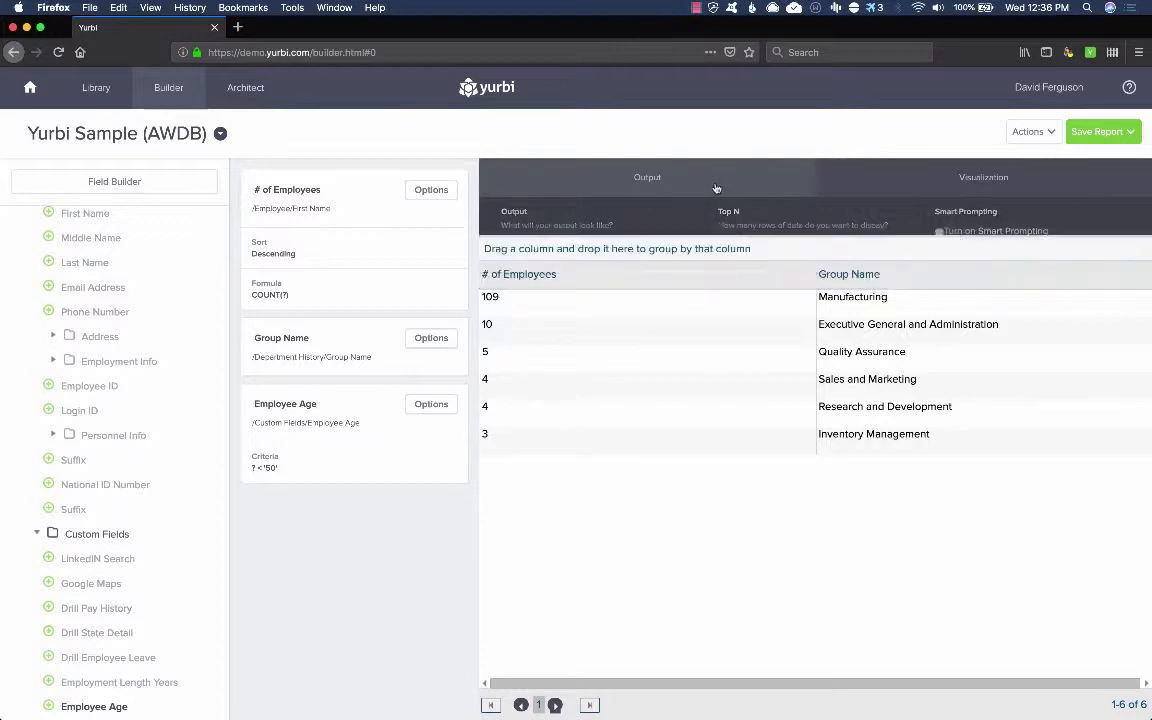
pyautogui.click(840, 178)
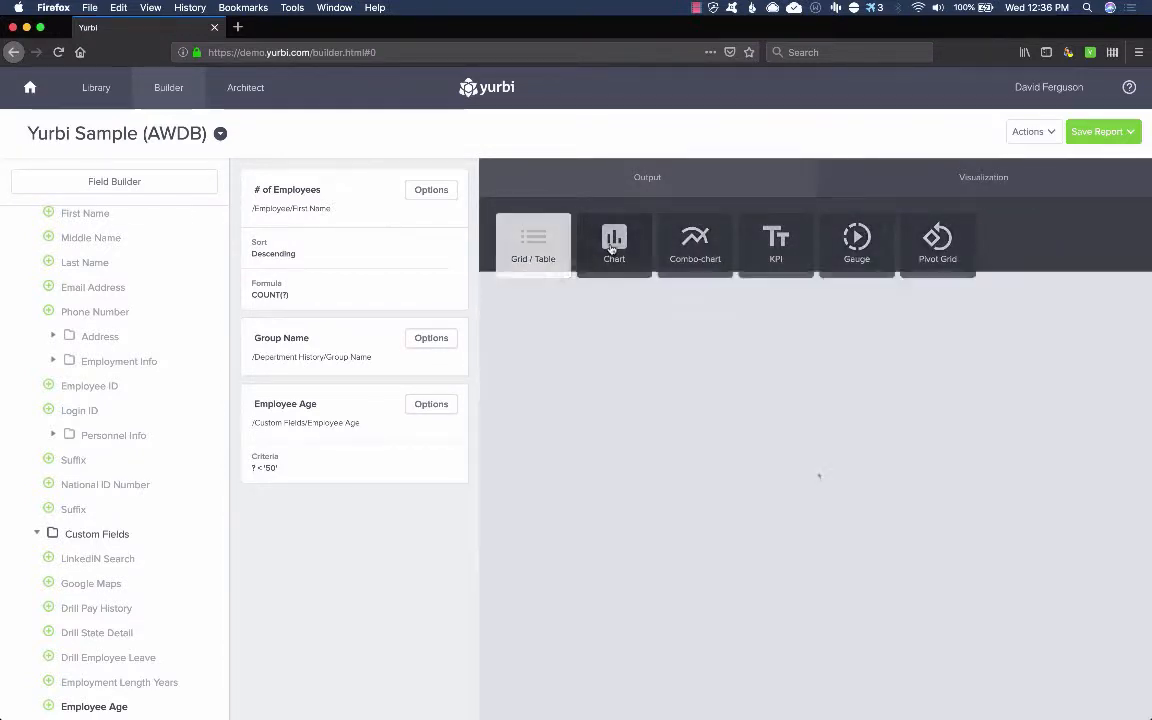
pyautogui.click(610, 248)
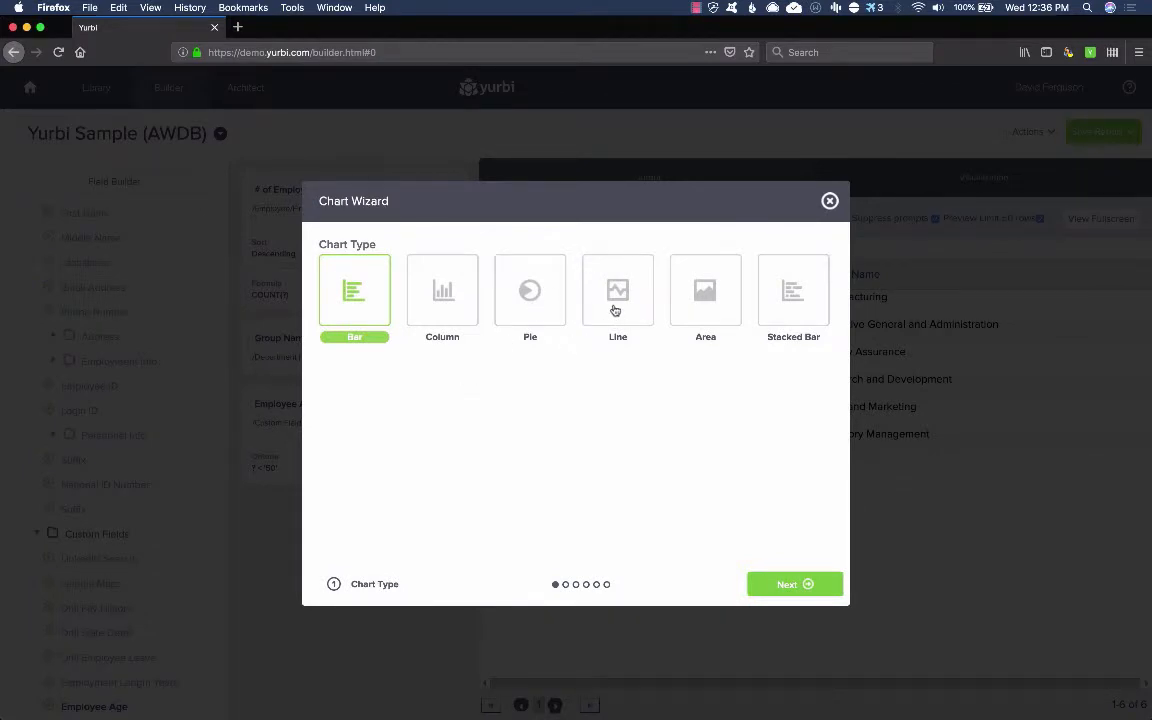
pyautogui.click(445, 292)
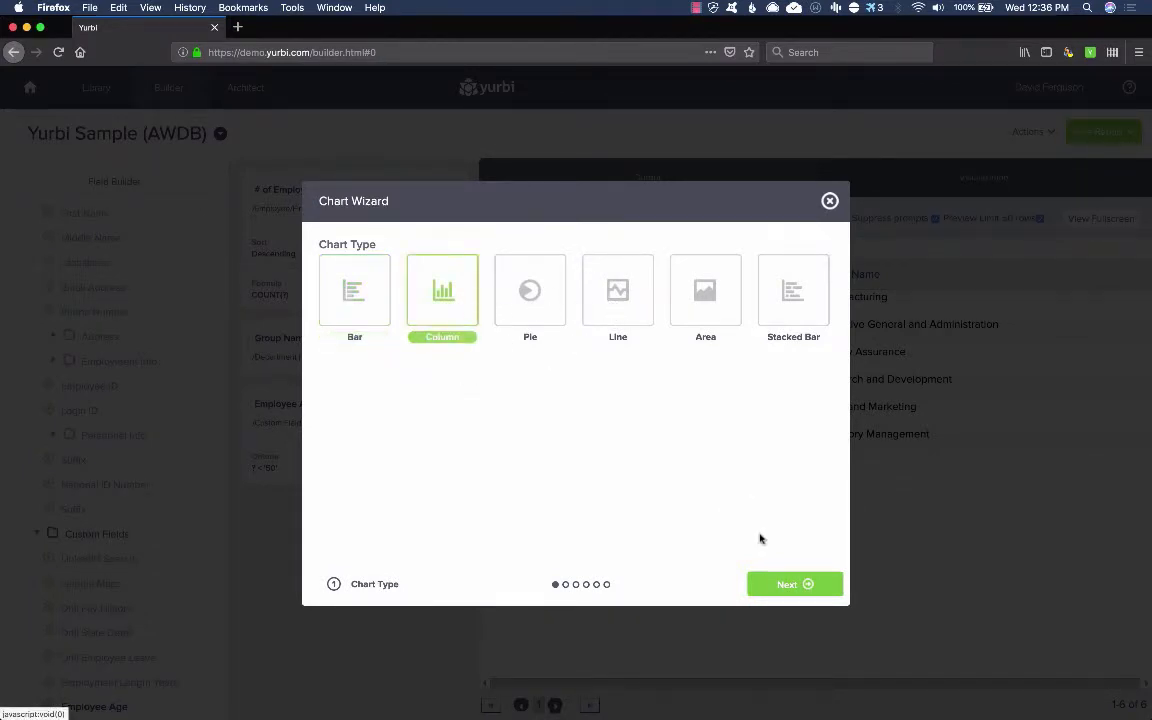
pyautogui.click(793, 584)
pyautogui.click(793, 584)
pyautogui.click(793, 584)
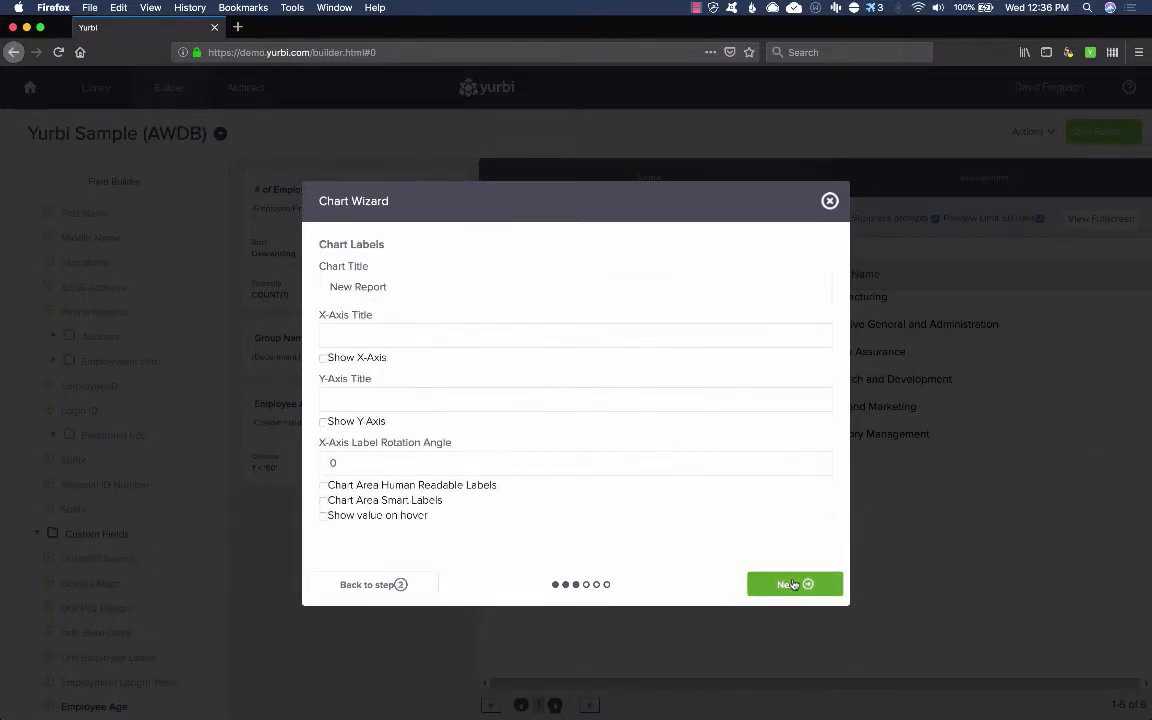
pyautogui.click(793, 584)
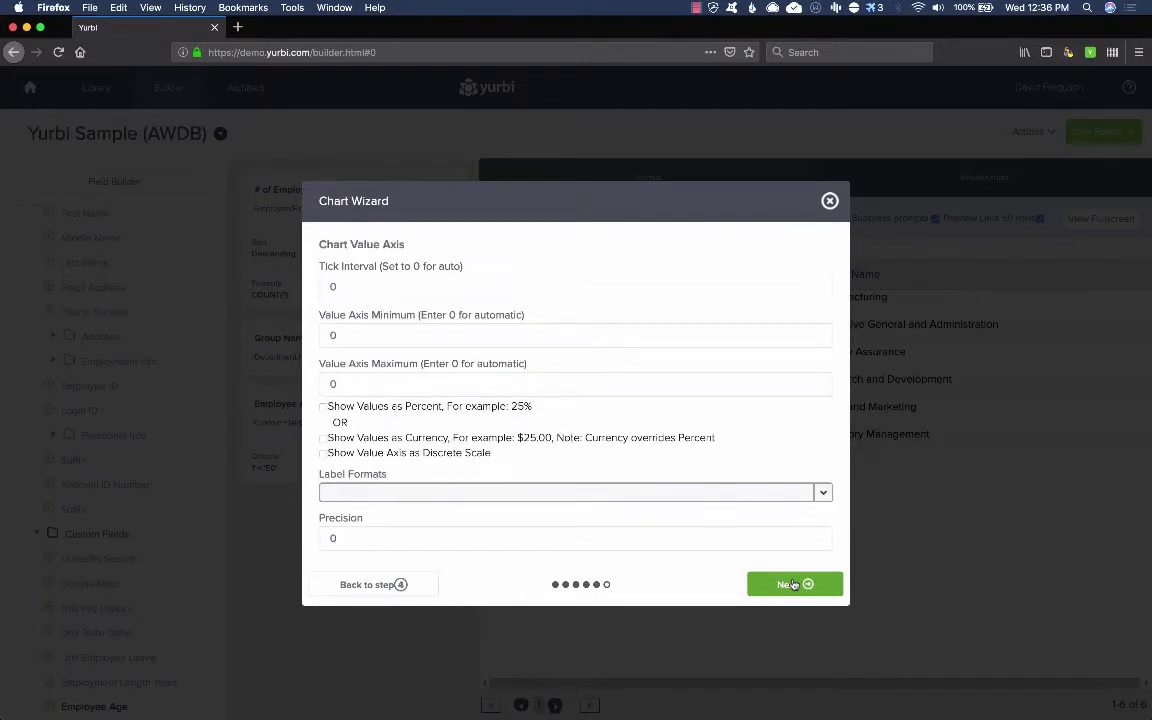
pyautogui.click(793, 584)
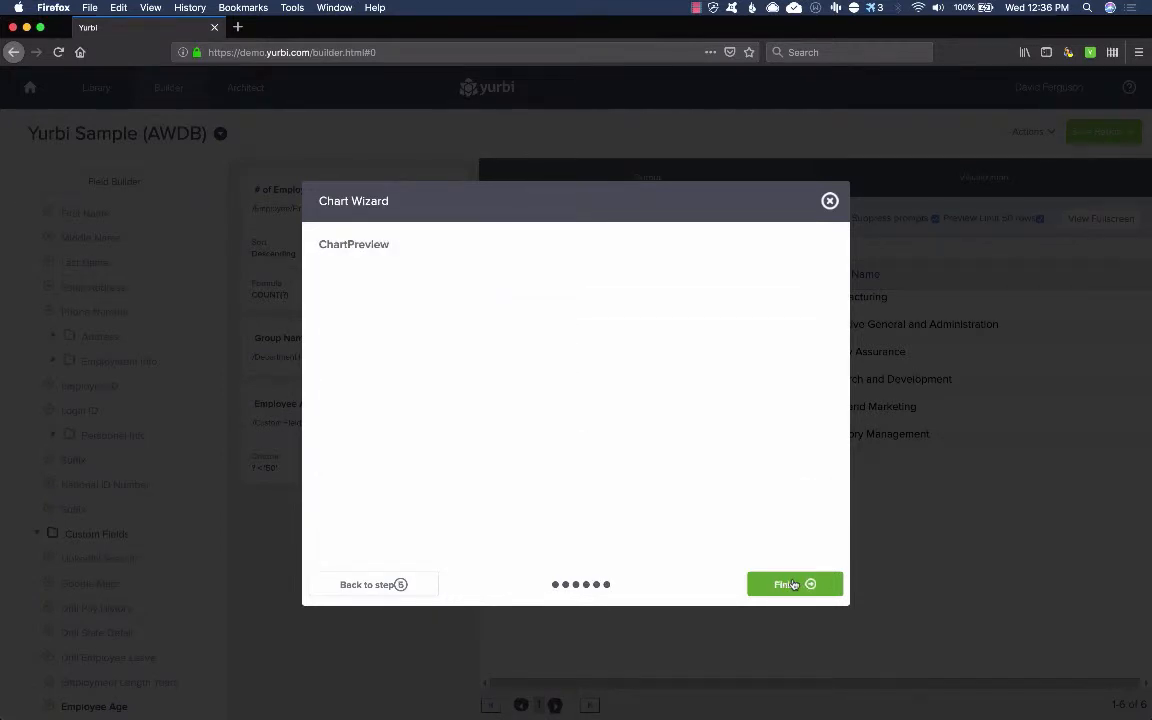
pyautogui.click(793, 584)
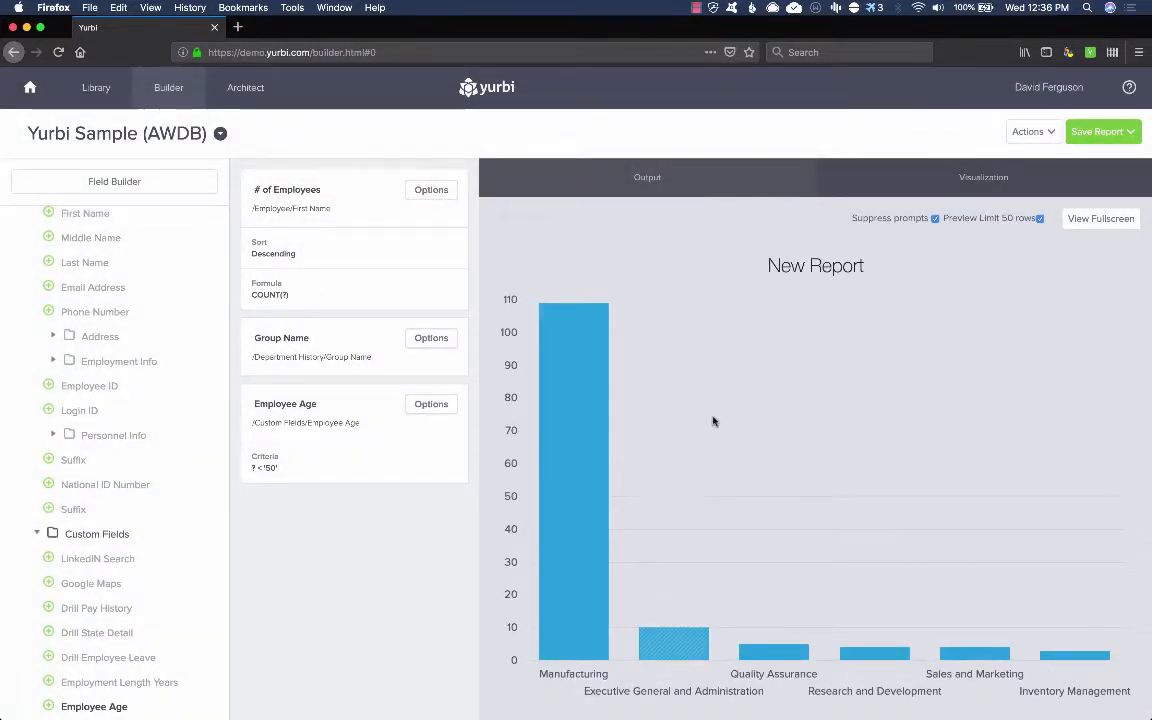
# - Save the report as New Report in the private Alamode folder, granting permission to the AllUsers group
pyautogui.click(1103, 131)
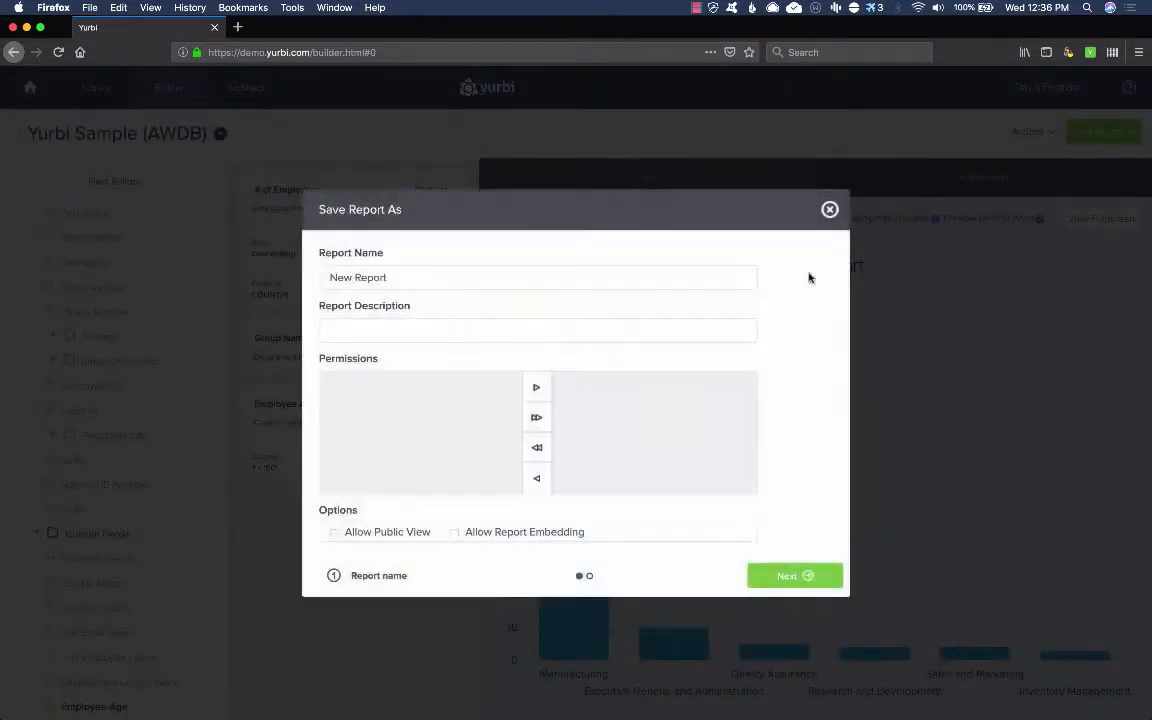
pyautogui.click(350, 485)
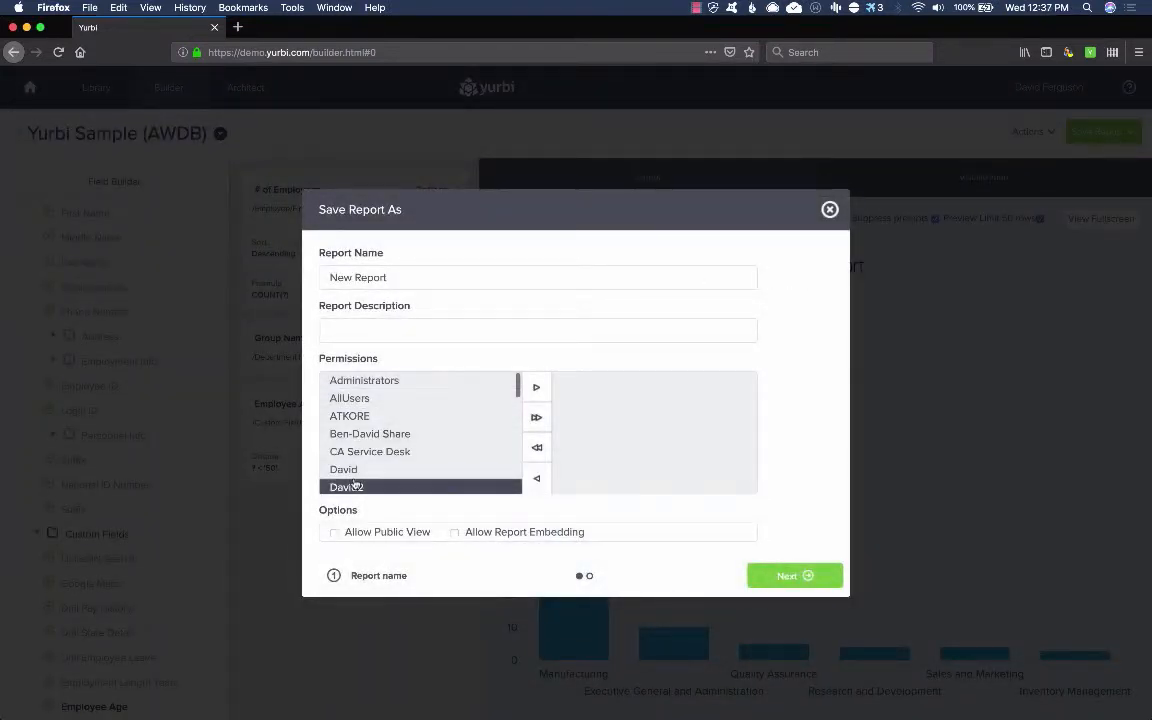
pyautogui.click(345, 398)
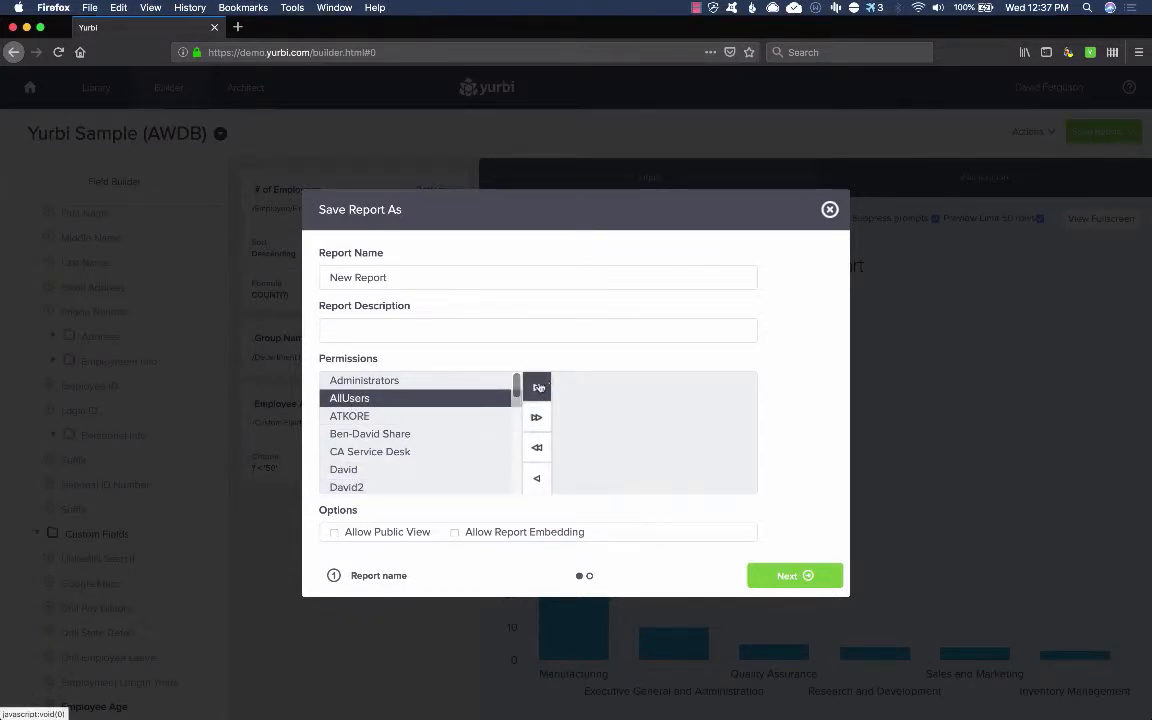
pyautogui.click(536, 387)
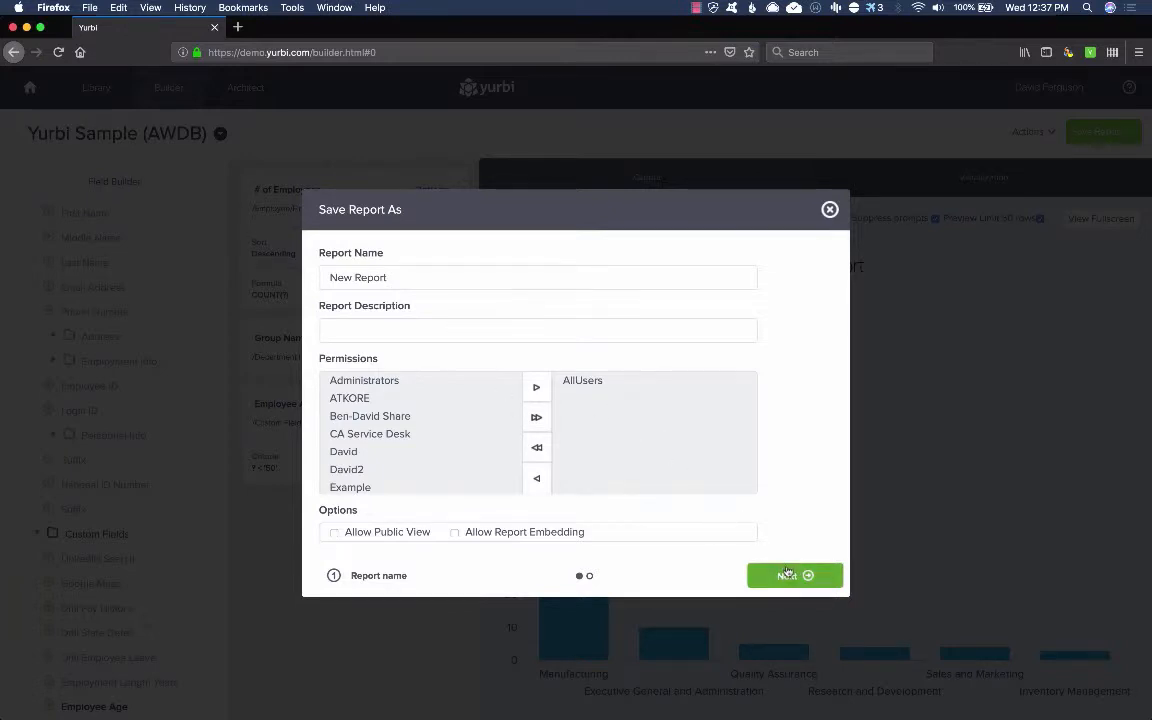
pyautogui.click(792, 576)
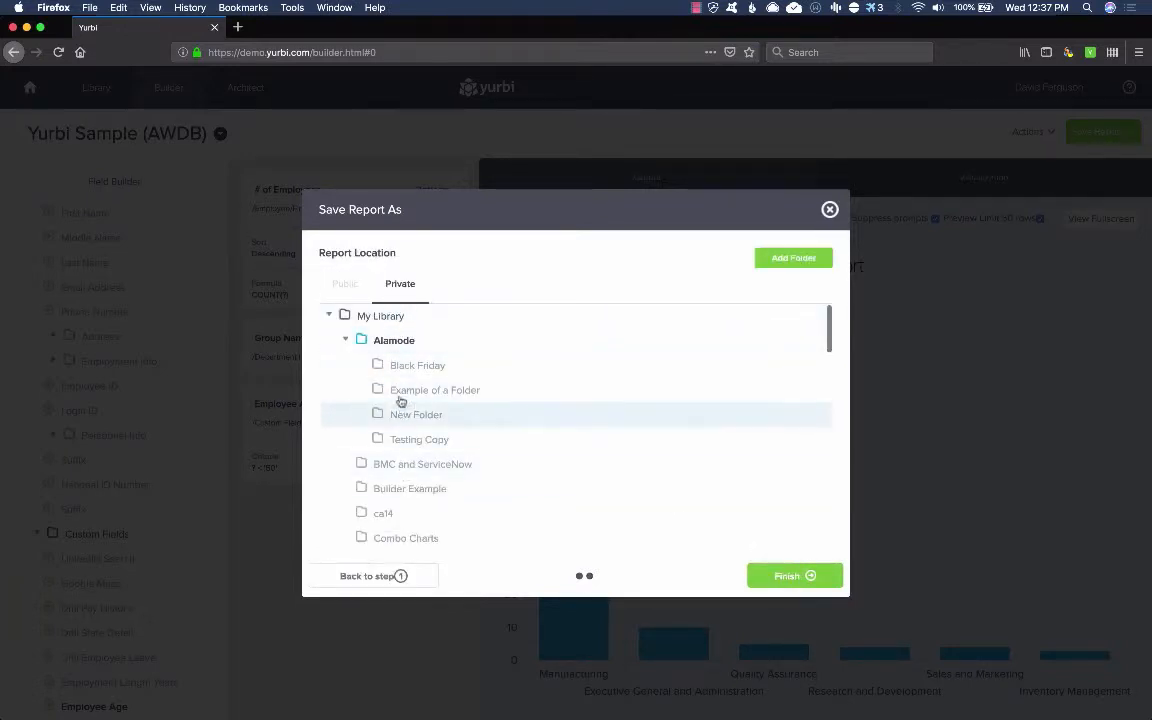
pyautogui.click(346, 287)
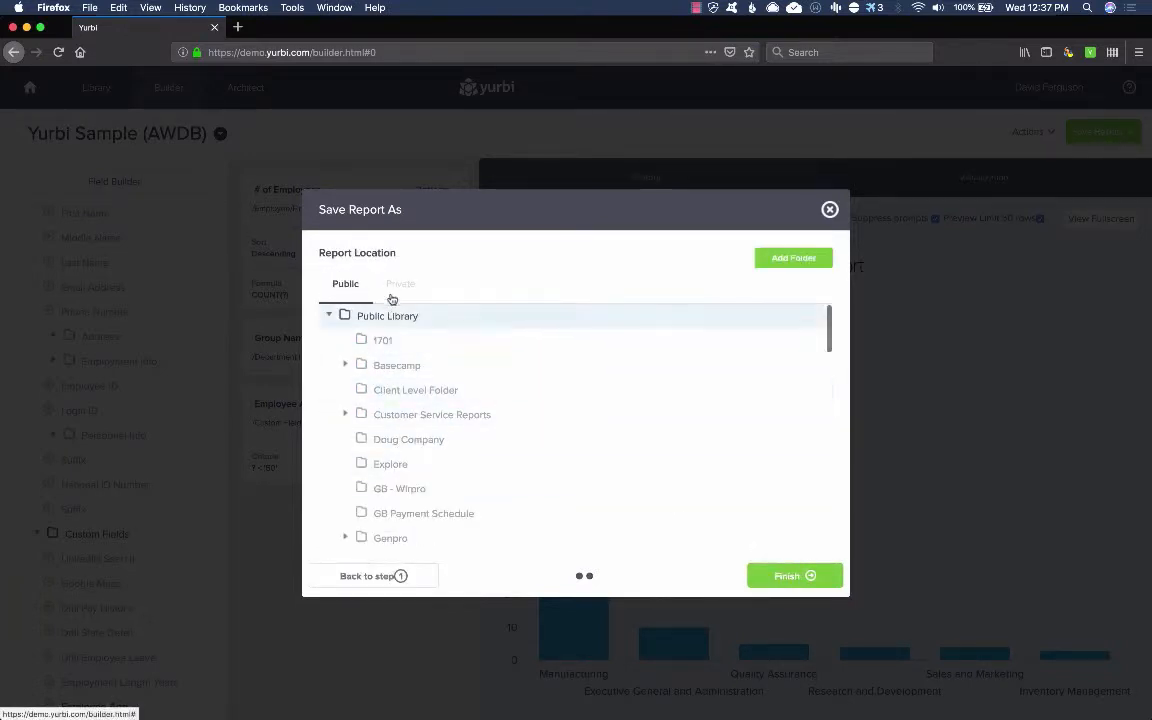
pyautogui.click(392, 297)
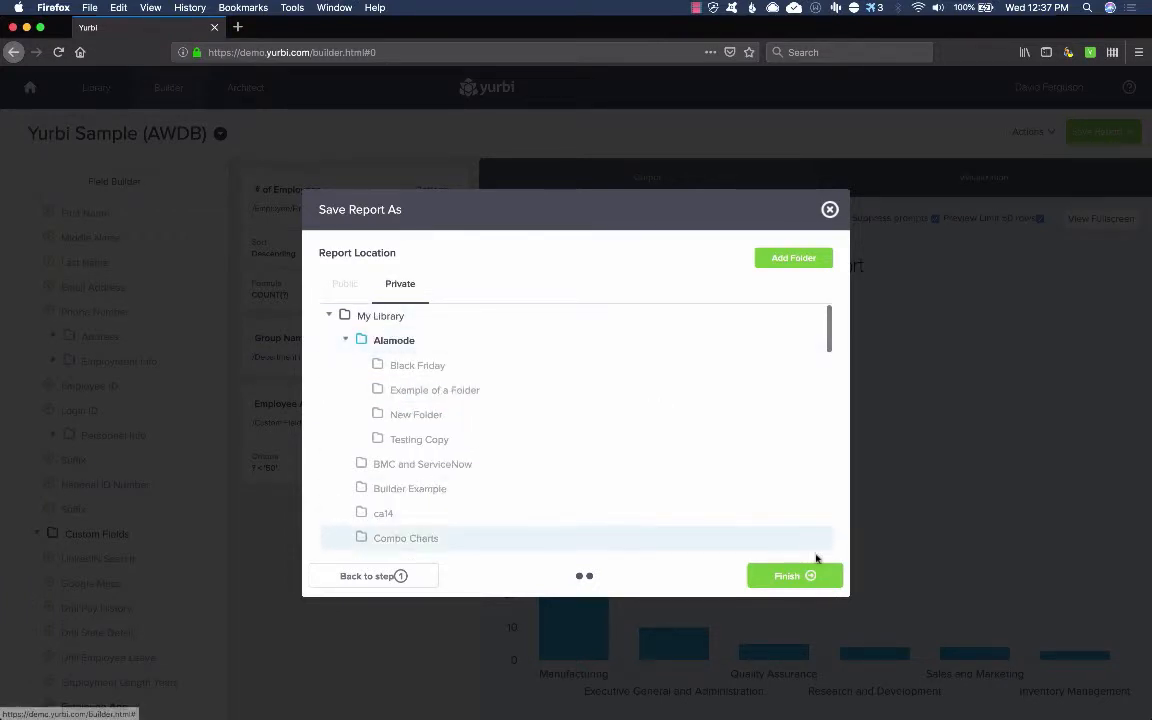
pyautogui.click(811, 576)
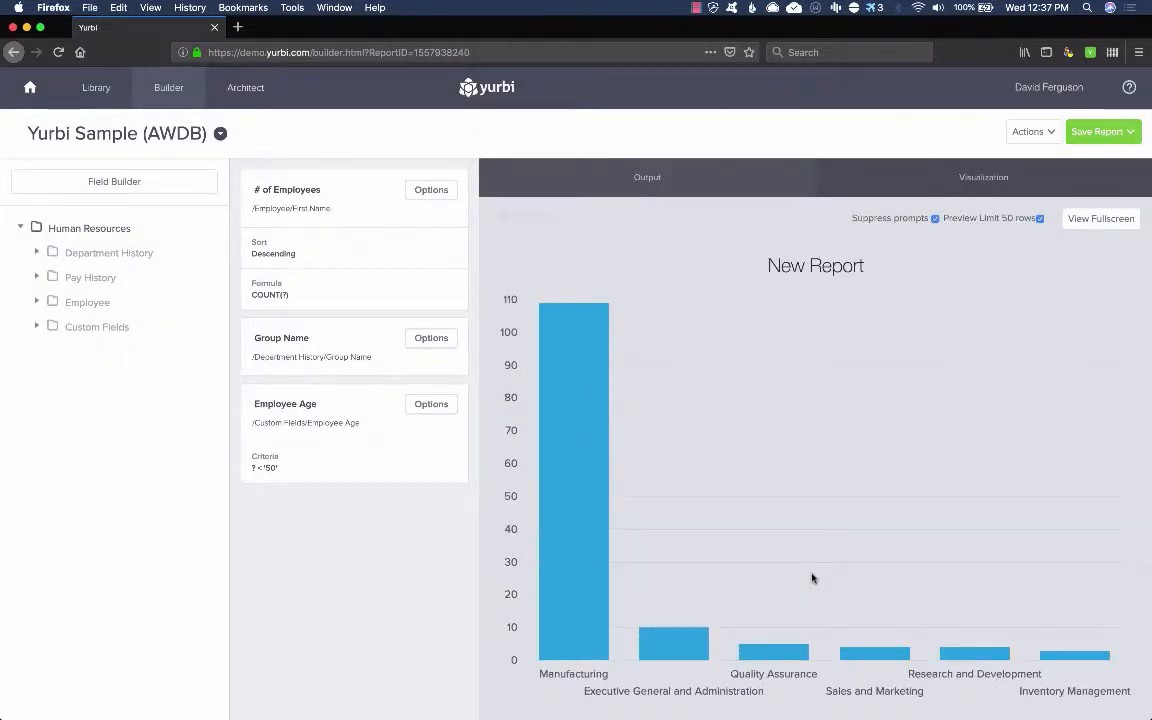
# - Review the list of applications available as data sources in the Builder, keeping the current one
pyautogui.click(219, 136)
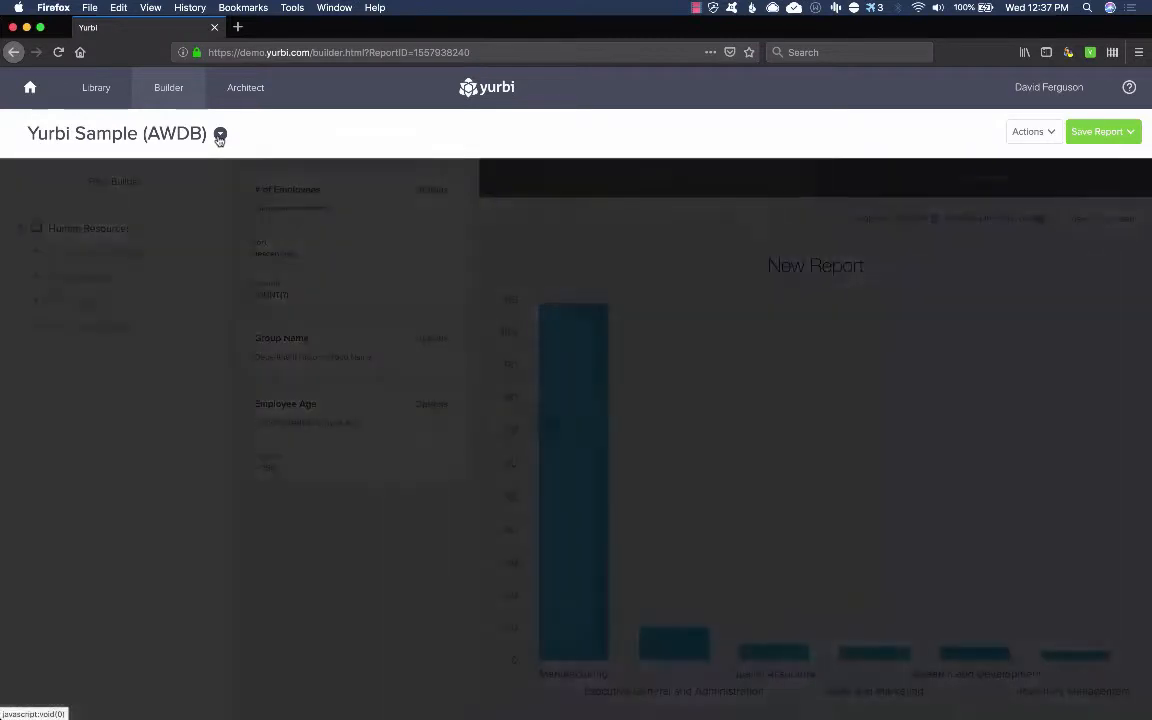
pyautogui.click(42, 185)
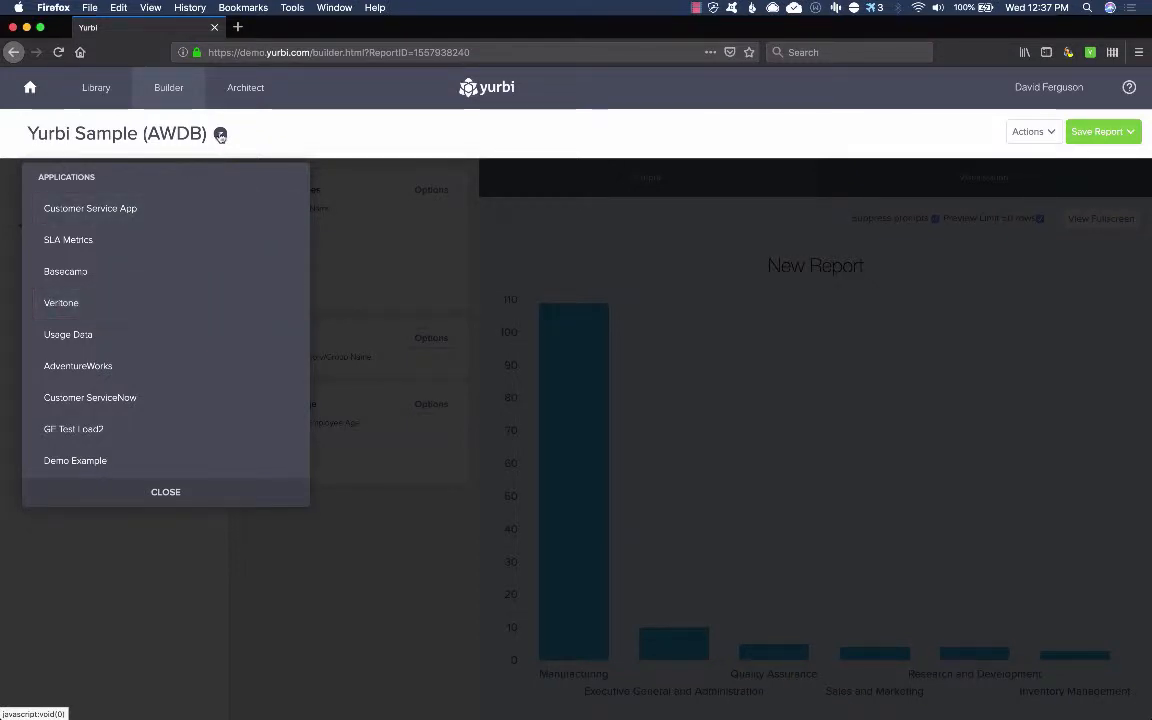
pyautogui.click(220, 135)
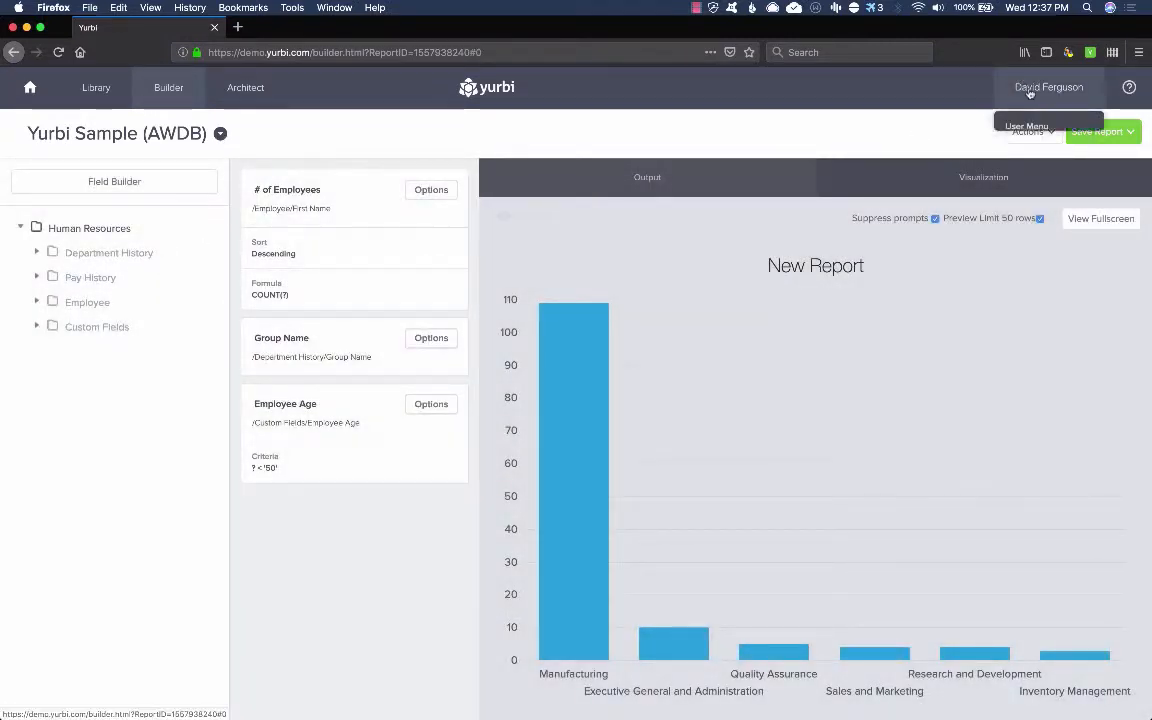
# - Open the App Databases management page in the Admin area
pyautogui.click(1030, 90)
pyautogui.click(1021, 198)
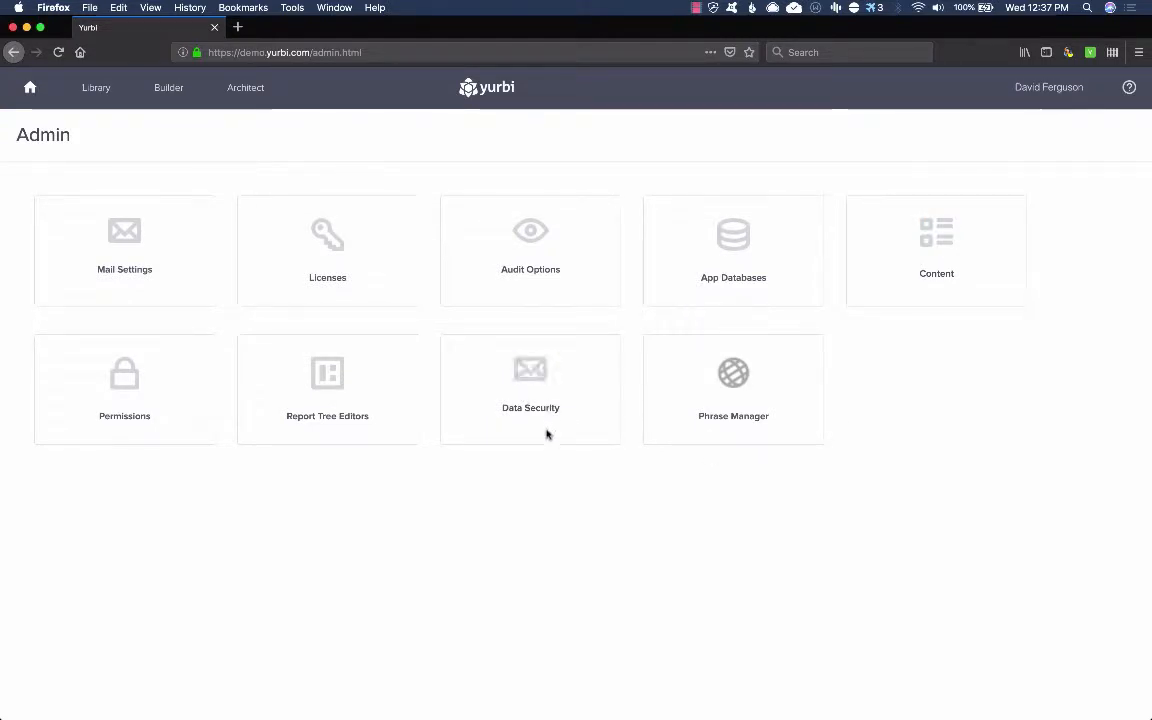
pyautogui.click(735, 240)
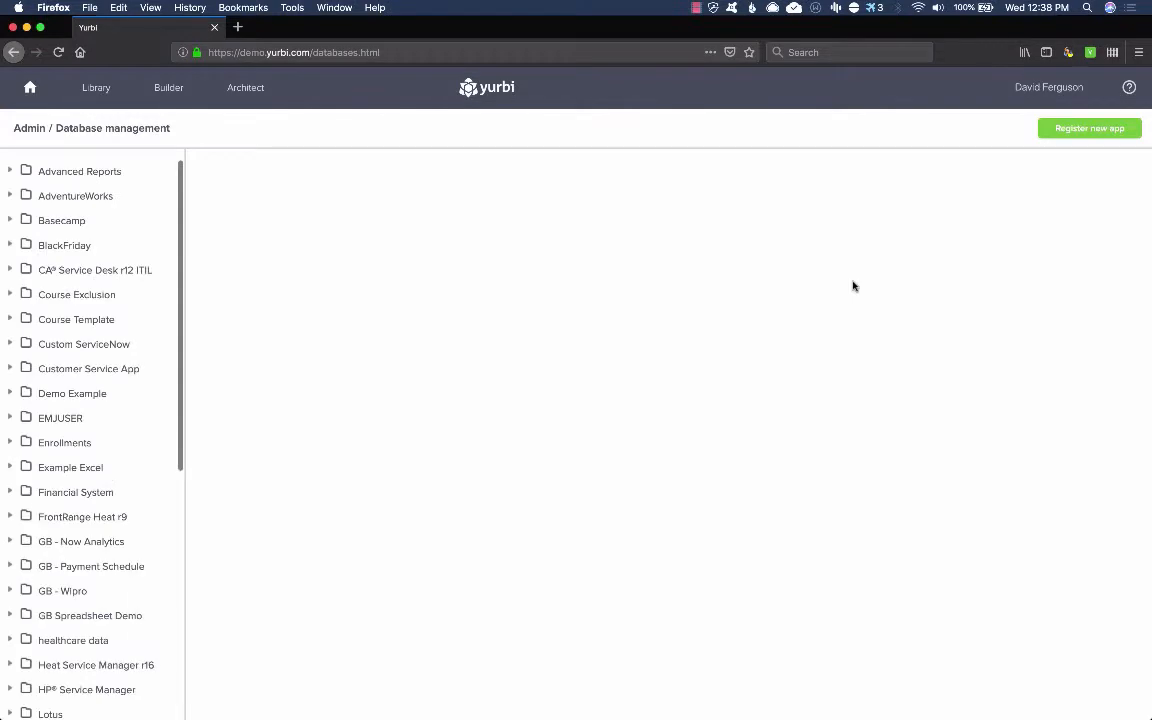
# - Examine the application types offered for registering a new app, including AnyDB and Excel/CSV, without creating one
pyautogui.click(1078, 130)
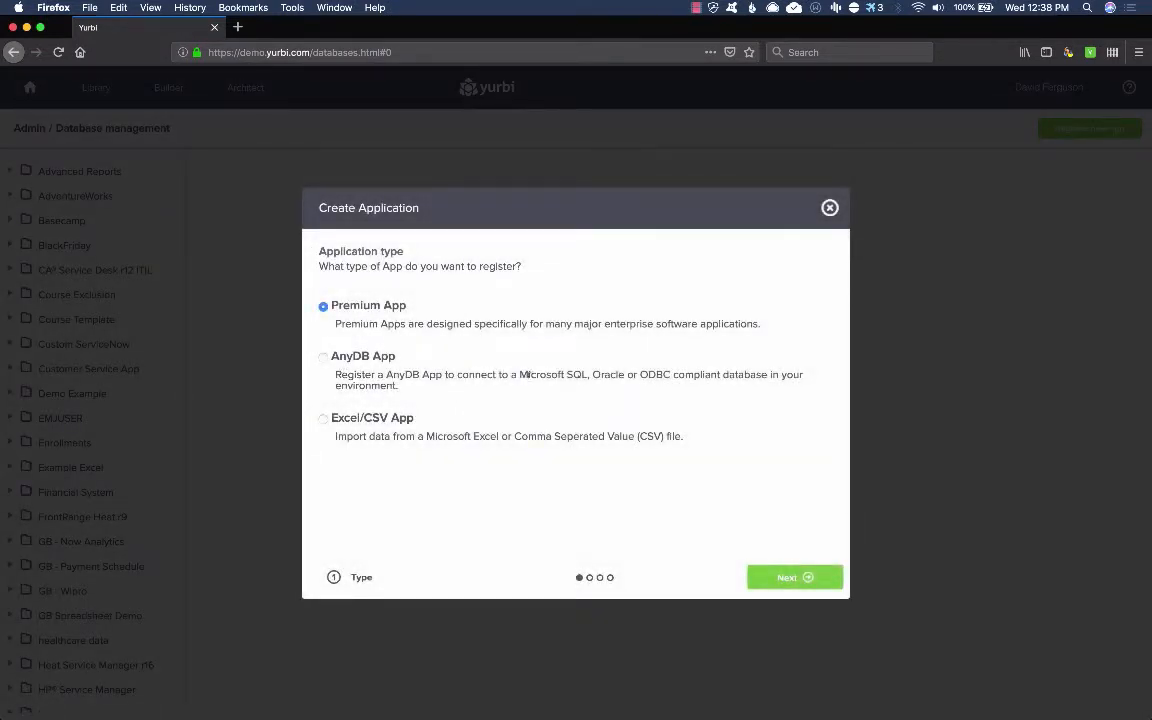
pyautogui.moveTo(532, 373); pyautogui.dragTo(590, 373)
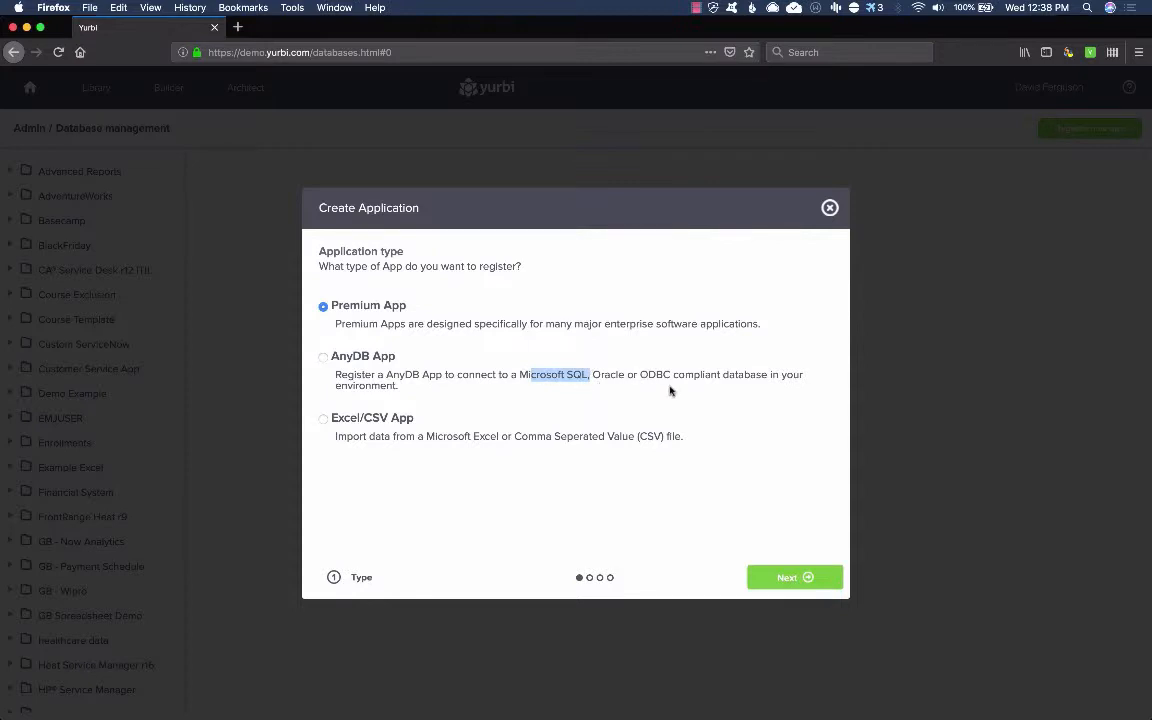
pyautogui.moveTo(563, 436); pyautogui.dragTo(456, 436)
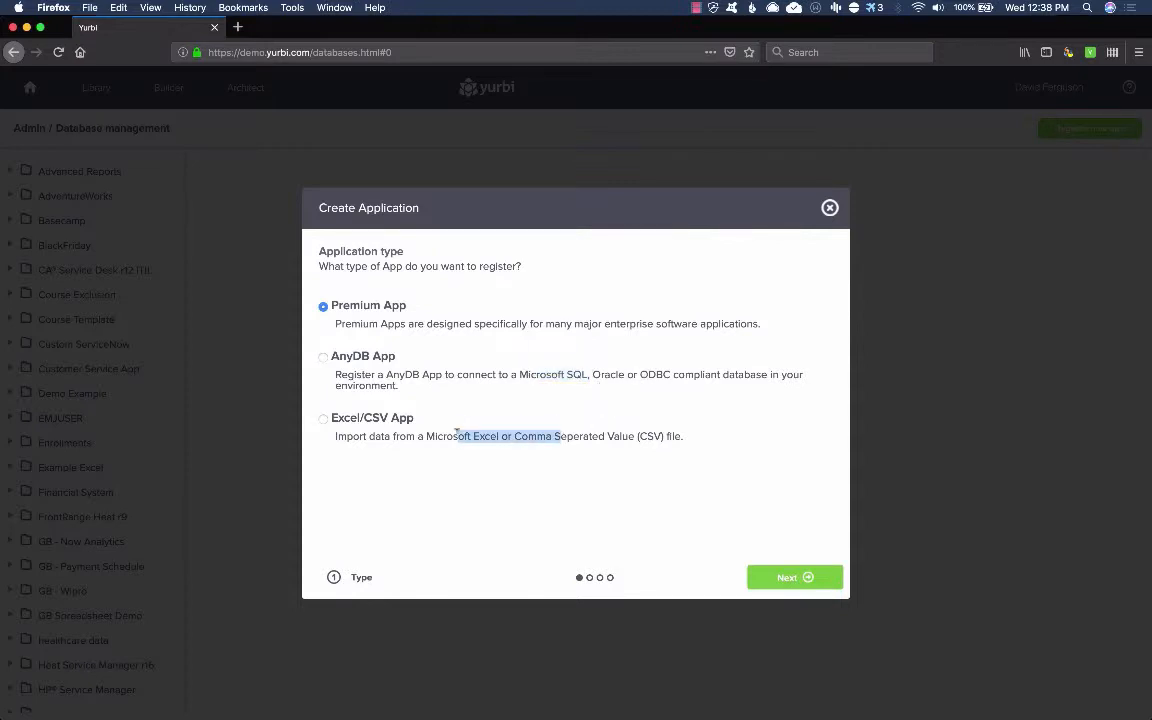
pyautogui.click(830, 207)
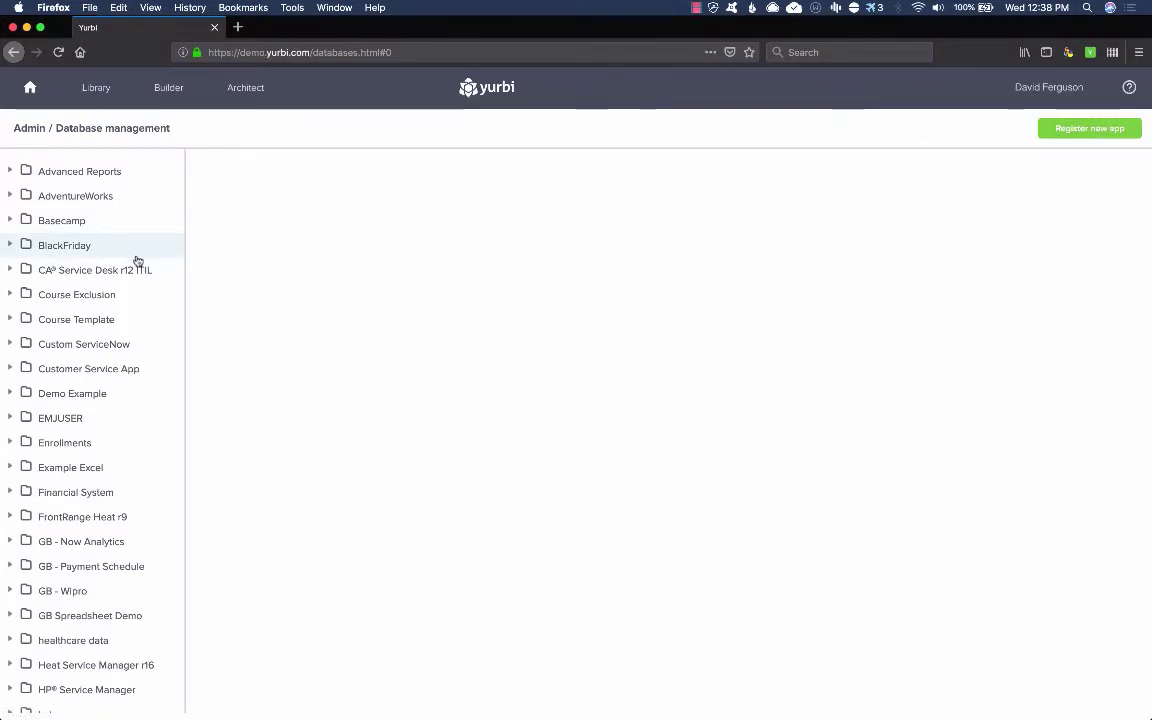
# - Open the 5000fishhost3 connection under CA Service Desk r12 ITIL and check the available database drivers and platforms
pyautogui.click(13, 269)
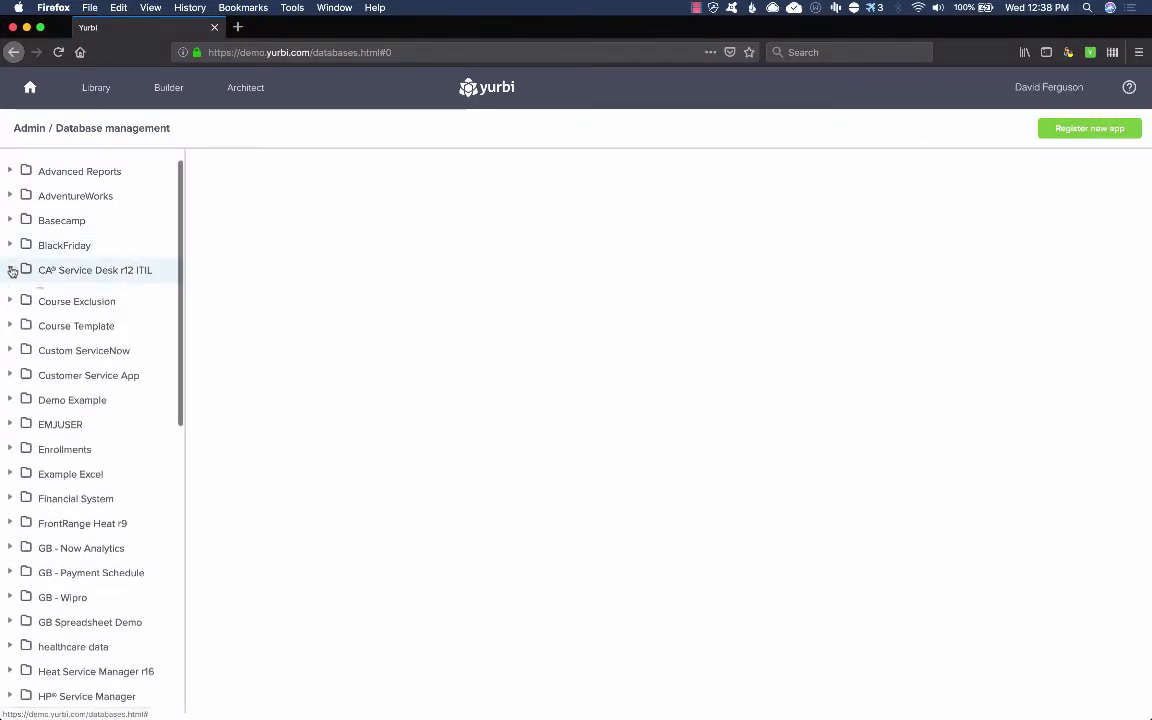
pyautogui.click(75, 295)
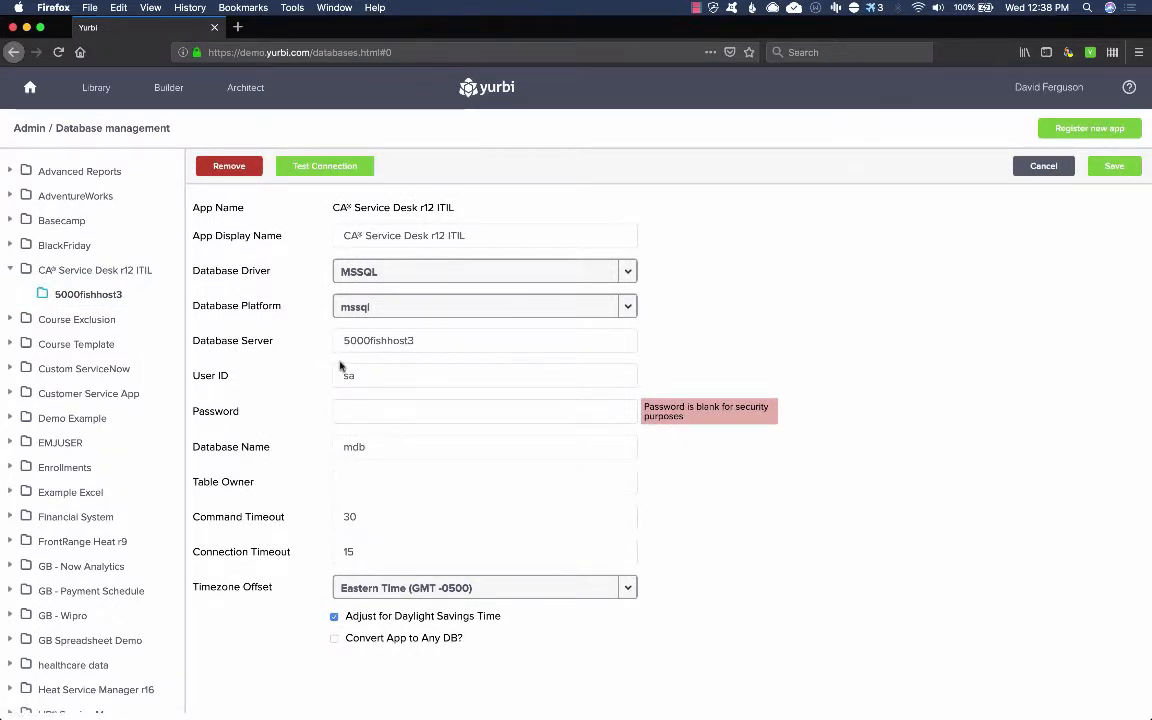
pyautogui.click(624, 270)
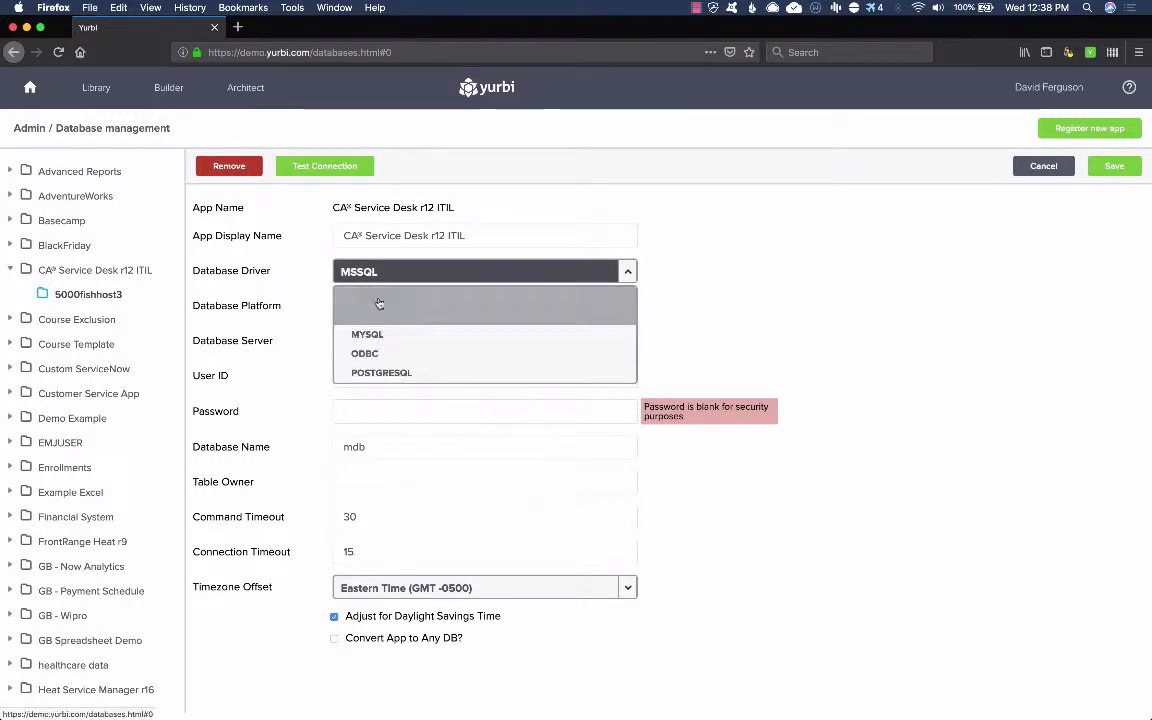
pyautogui.click(595, 295)
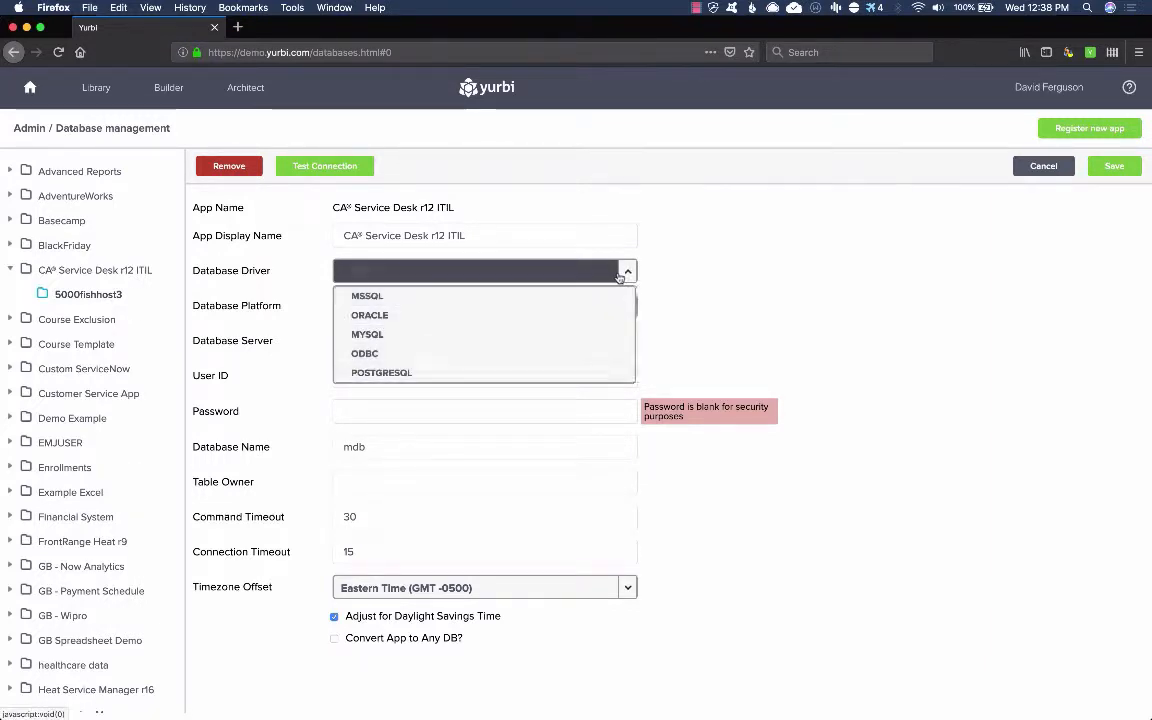
pyautogui.click(630, 308)
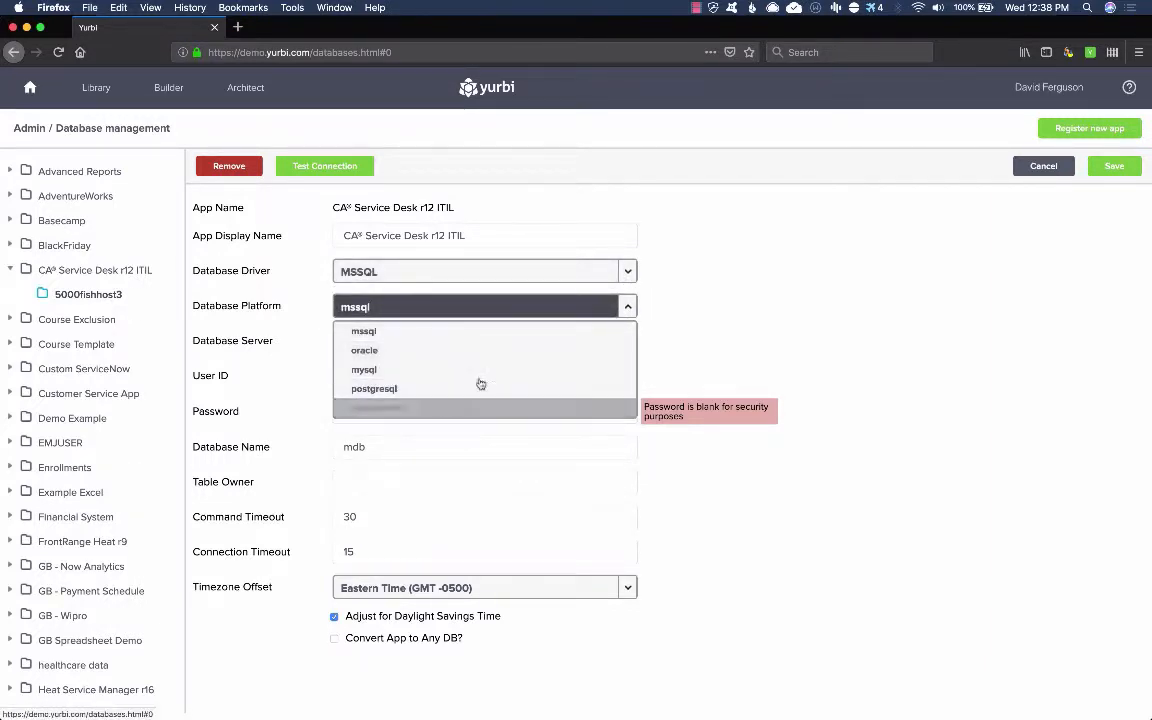
pyautogui.click(630, 310)
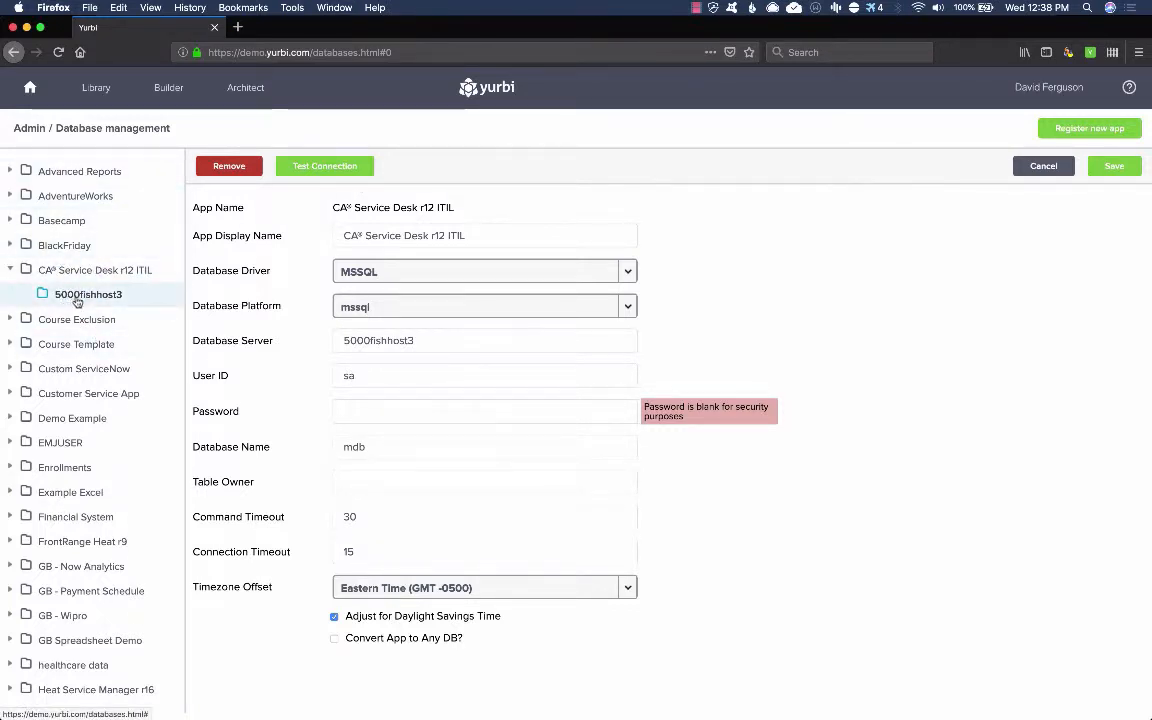
# - Open the Yurbi Sample (AWDB) application in the Architect
pyautogui.click(249, 92)
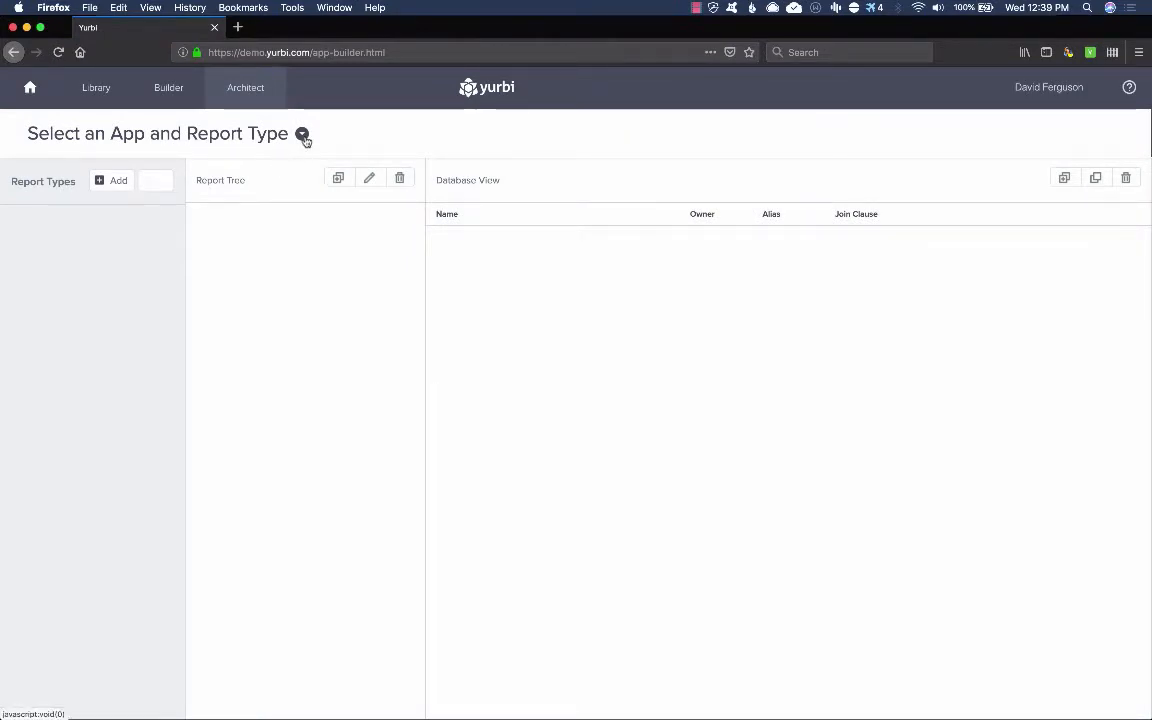
pyautogui.click(302, 135)
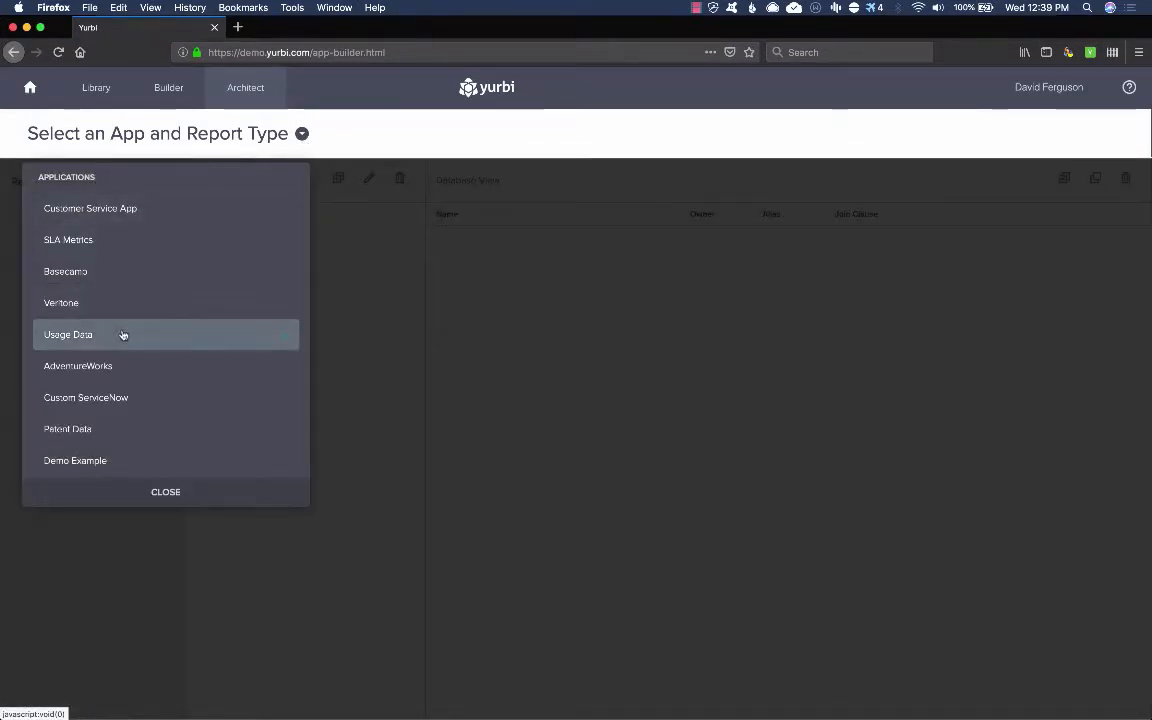
pyautogui.scroll(-10, 123, 335)
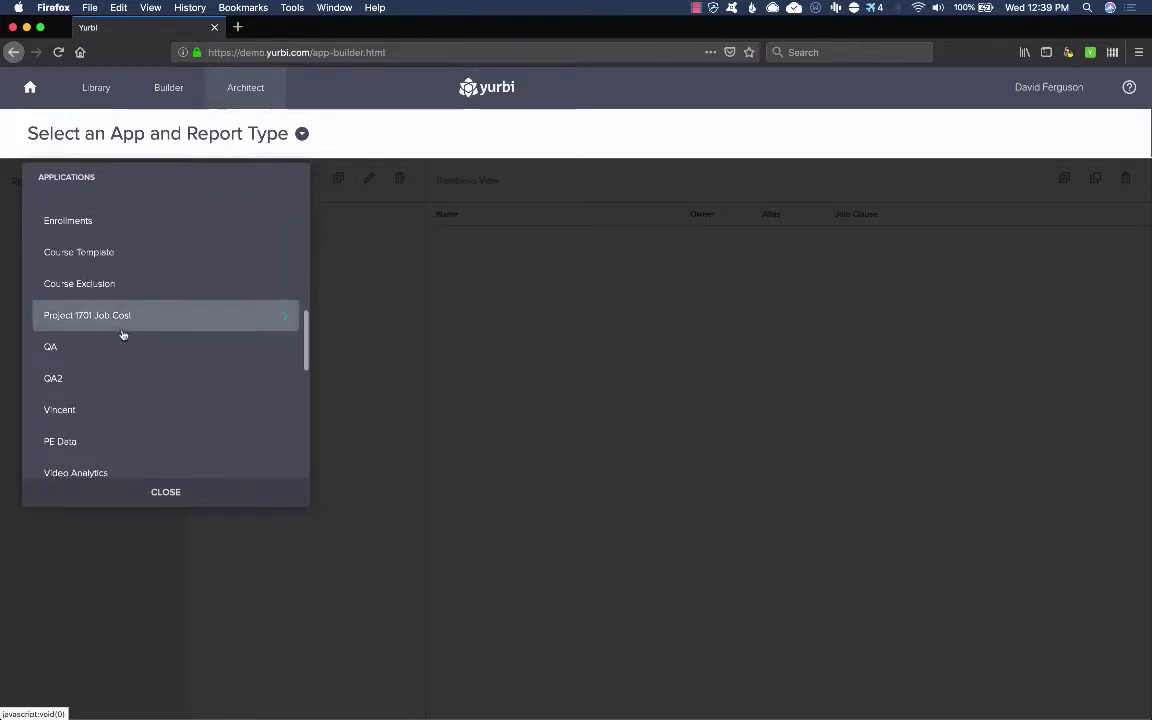
pyautogui.scroll(-8, 123, 335)
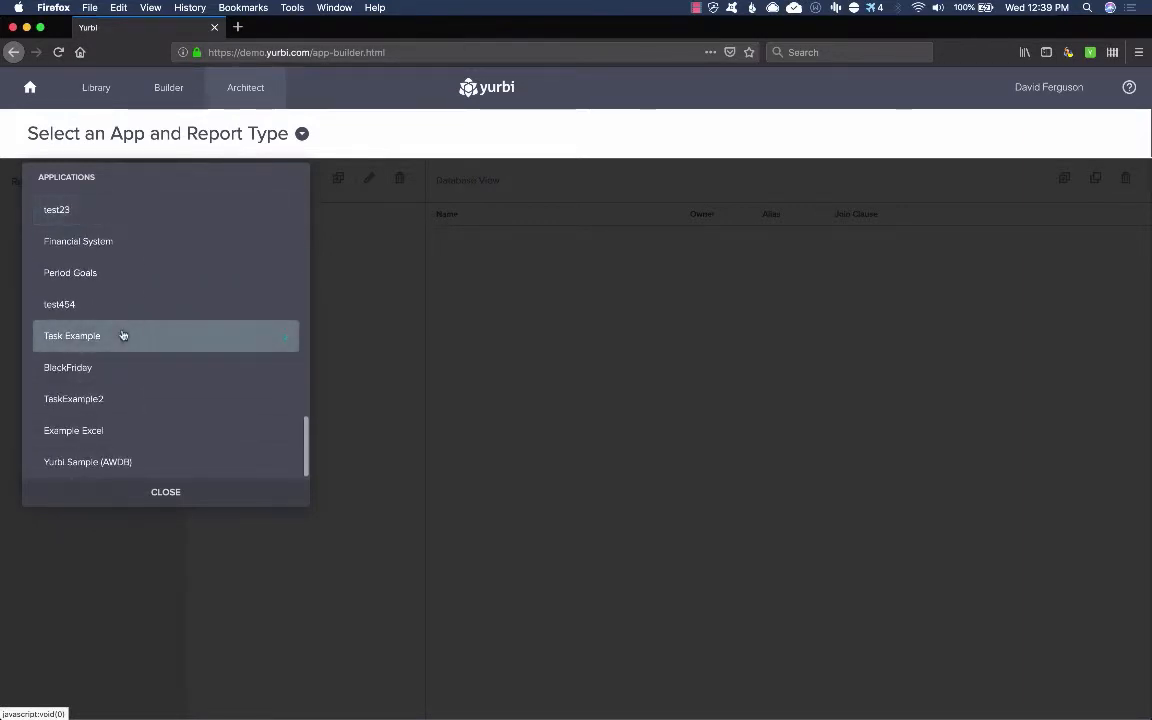
pyautogui.click(96, 463)
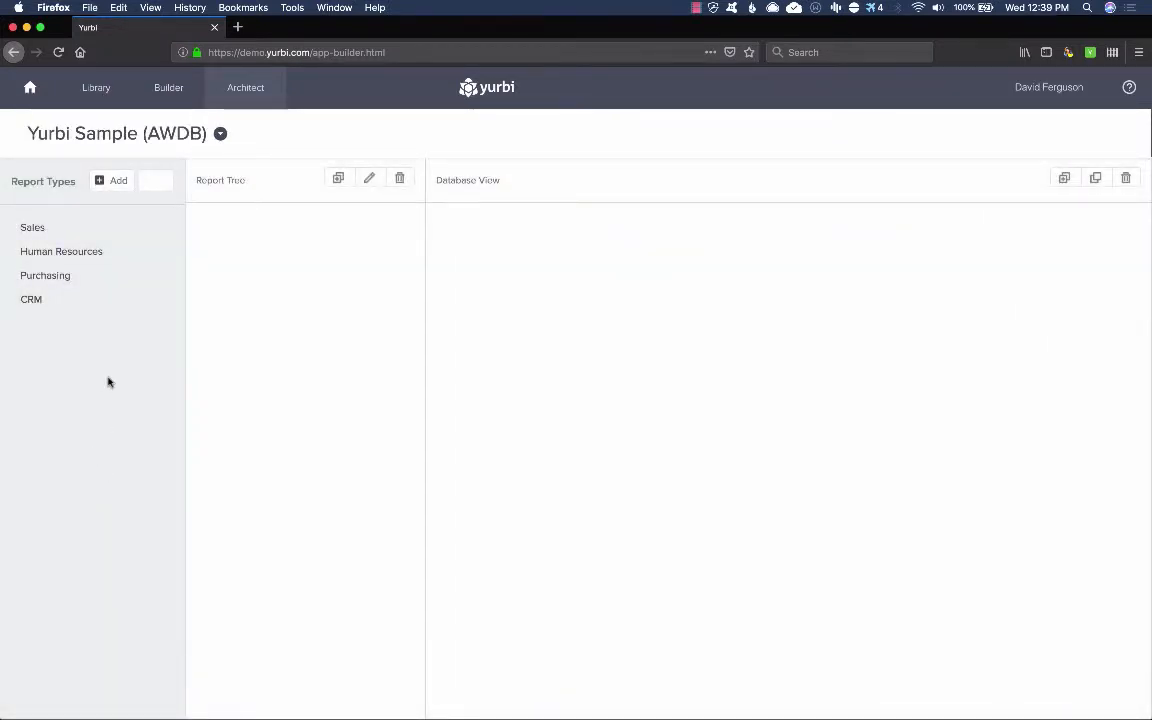
# - Open the Human Resources report type and review the folders and fields in its report tree
pyautogui.click(53, 254)
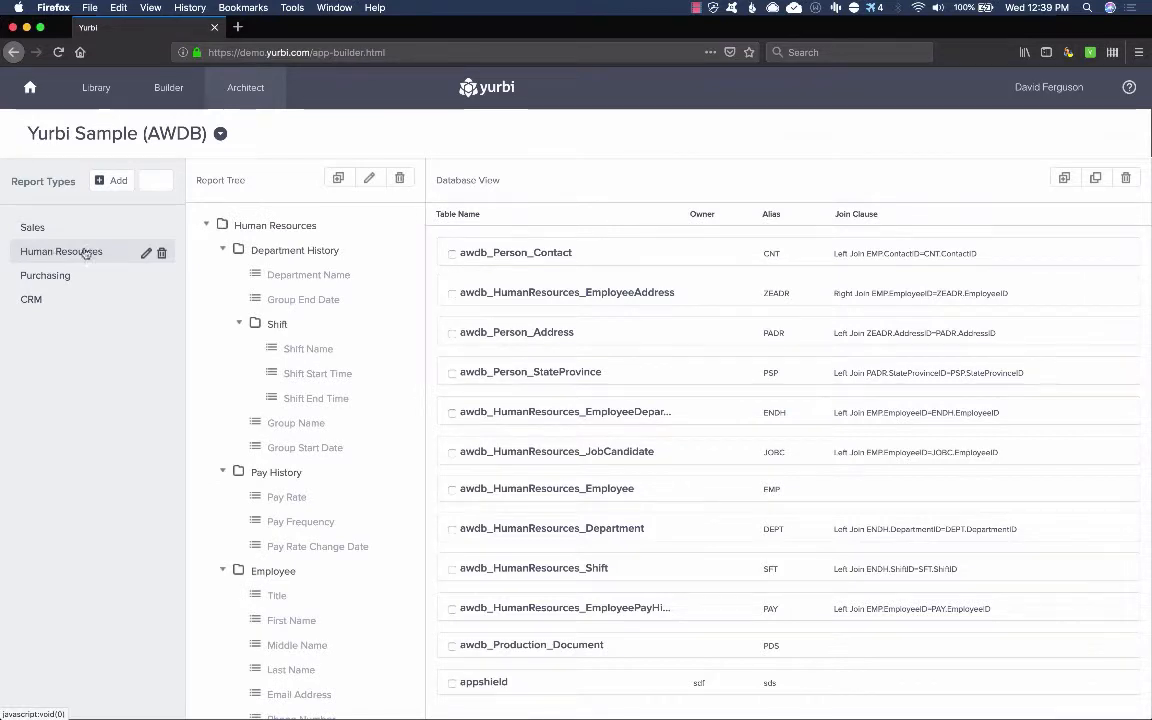
pyautogui.scroll(-5, 240, 365)
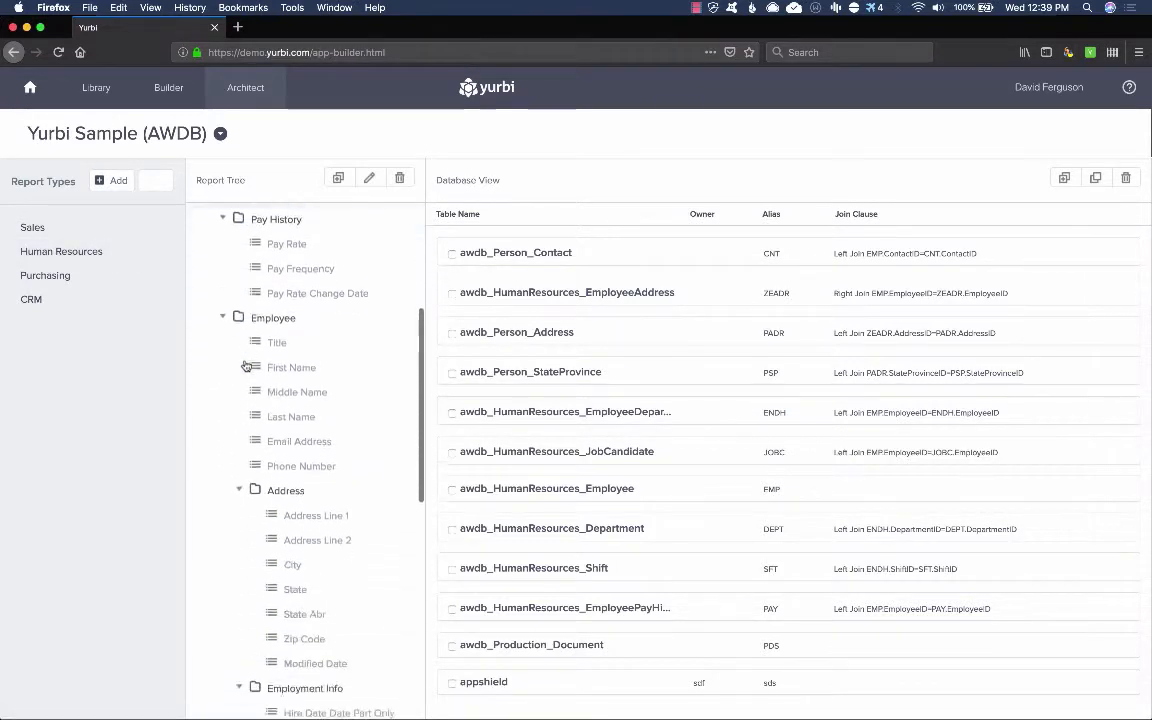
pyautogui.scroll(-5, 245, 370)
pyautogui.scroll(10, 245, 372)
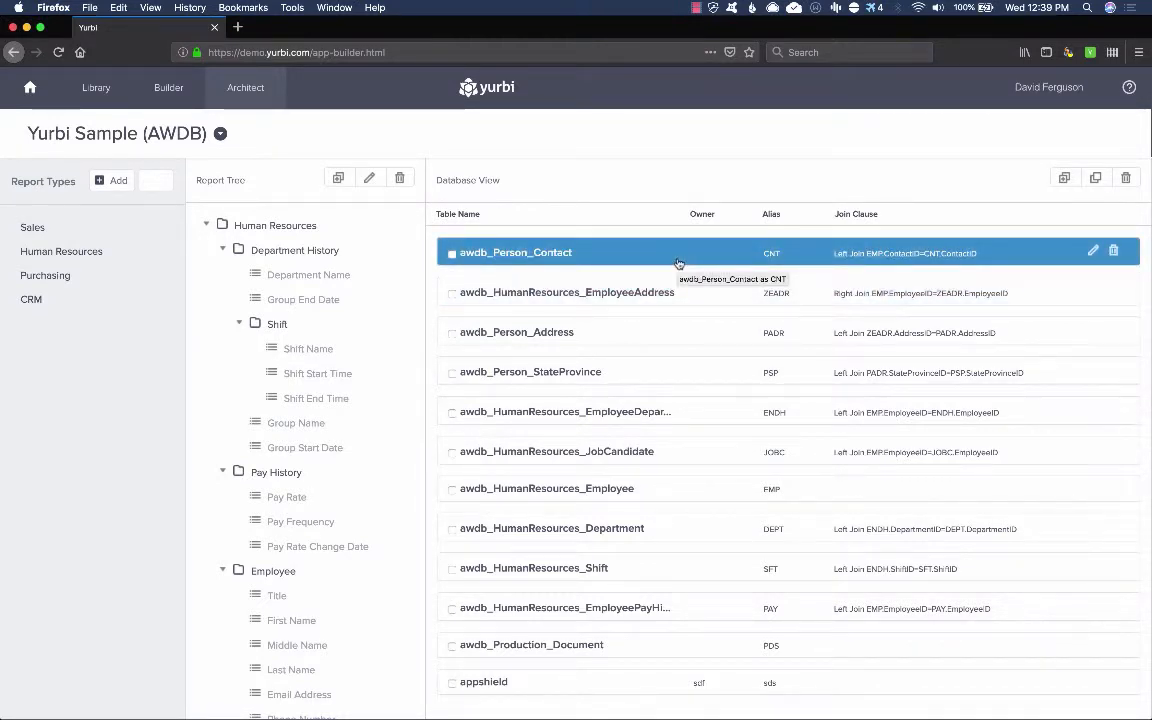
# - Check which SQL tables can be added to the Human Resources database view, without adding one
pyautogui.click(1064, 180)
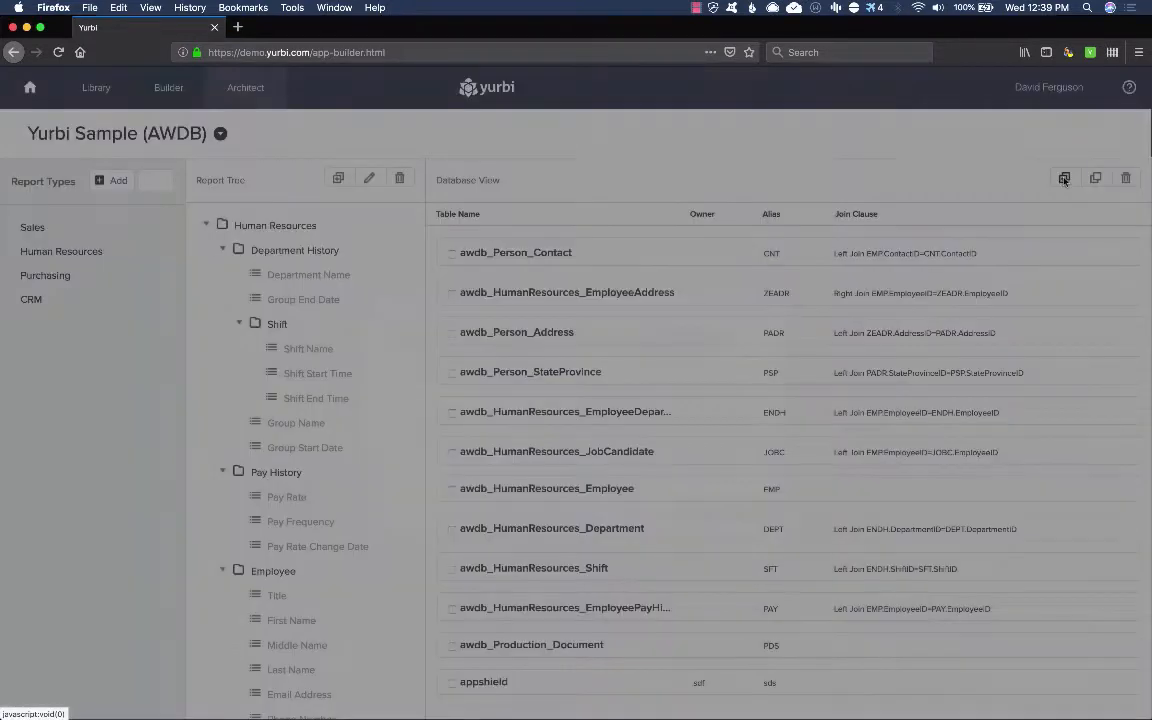
pyautogui.click(720, 343)
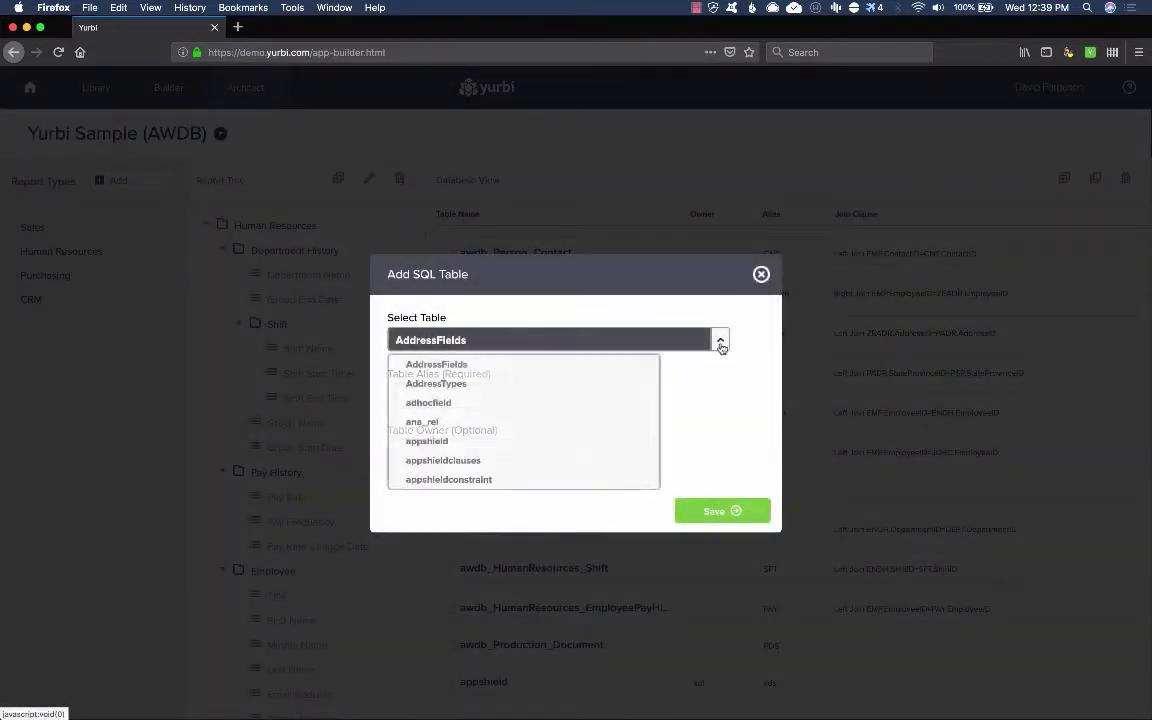
pyautogui.scroll(-5, 517, 470)
pyautogui.scroll(-5, 517, 478)
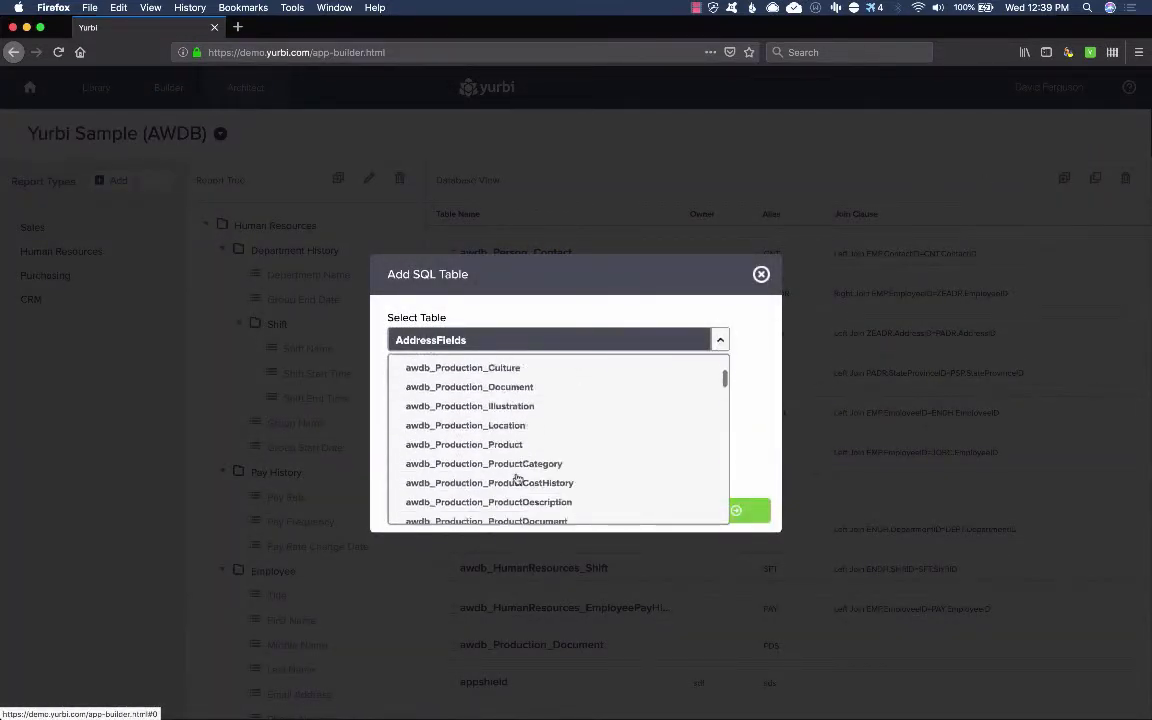
pyautogui.click(761, 274)
# - View the columns and data types of the awdb_Person_Contact table, then collapse it
pyautogui.click(584, 254)
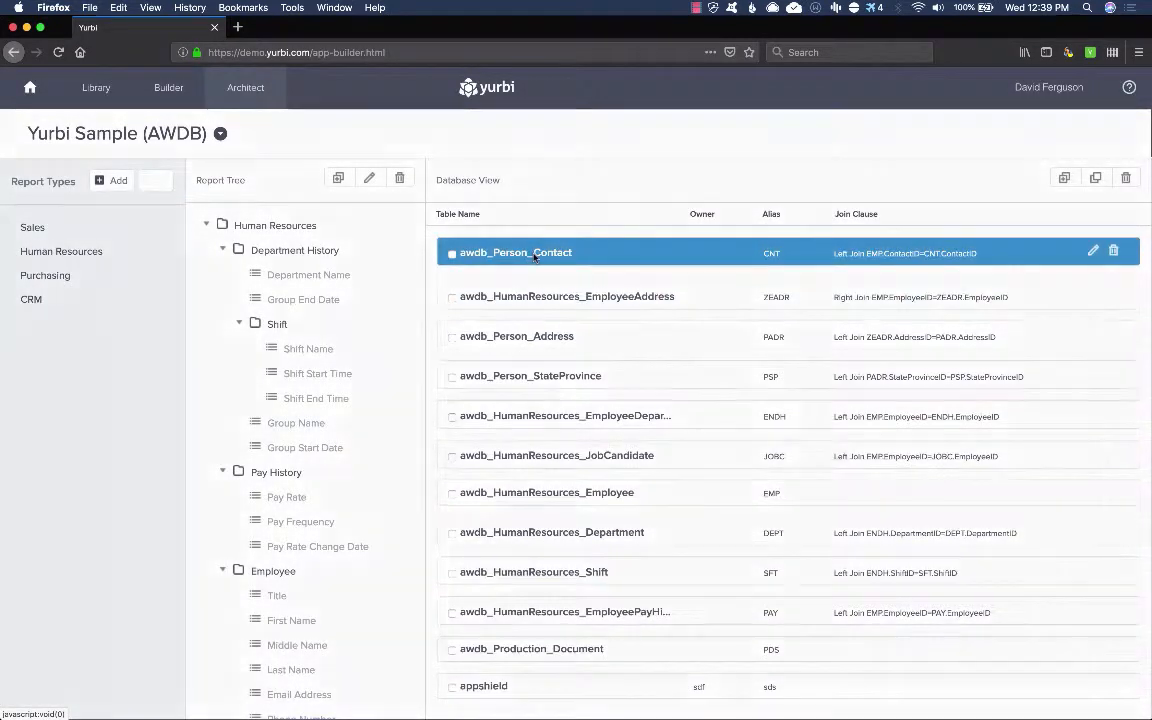
pyautogui.click(534, 255)
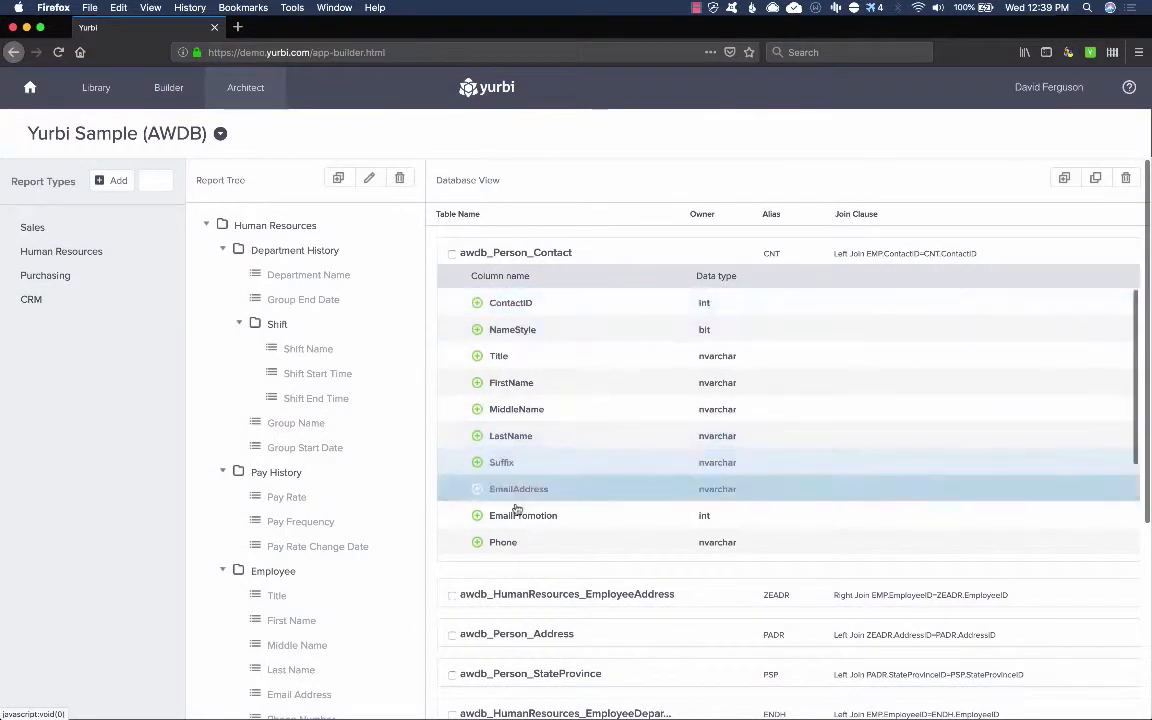
pyautogui.click(530, 252)
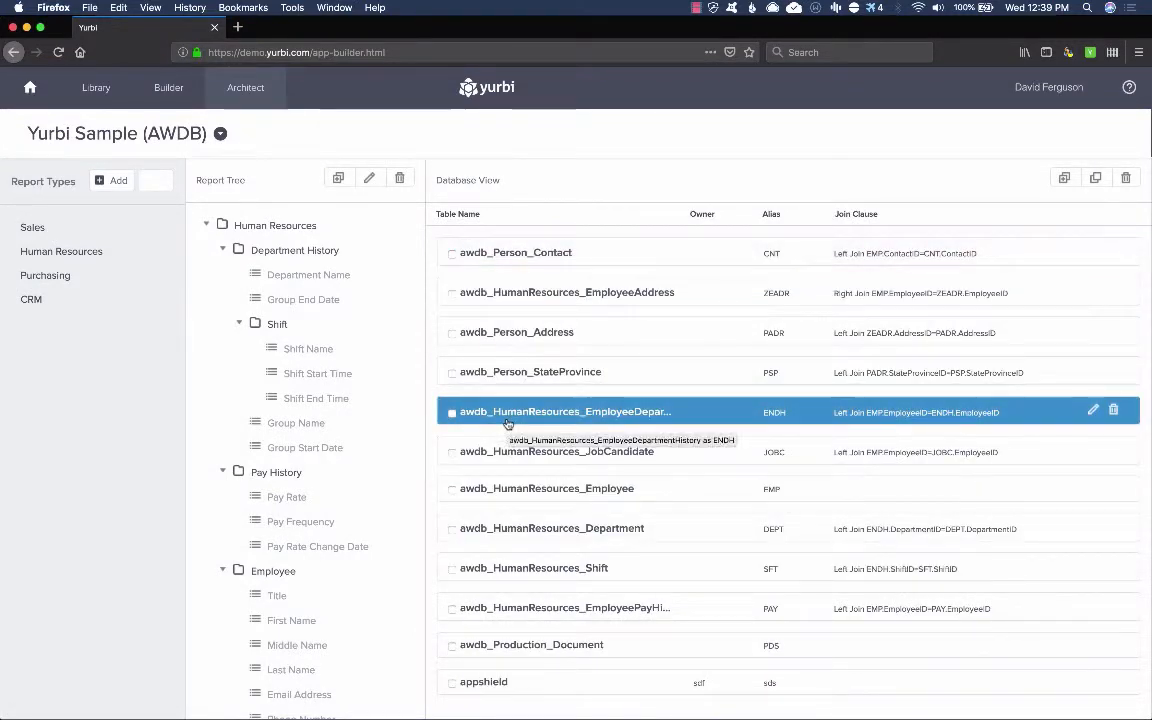
# - Select the awdb_Production_Document and appshield tables, examine the available join types without saving a join, and clear the selection
pyautogui.click(452, 684)
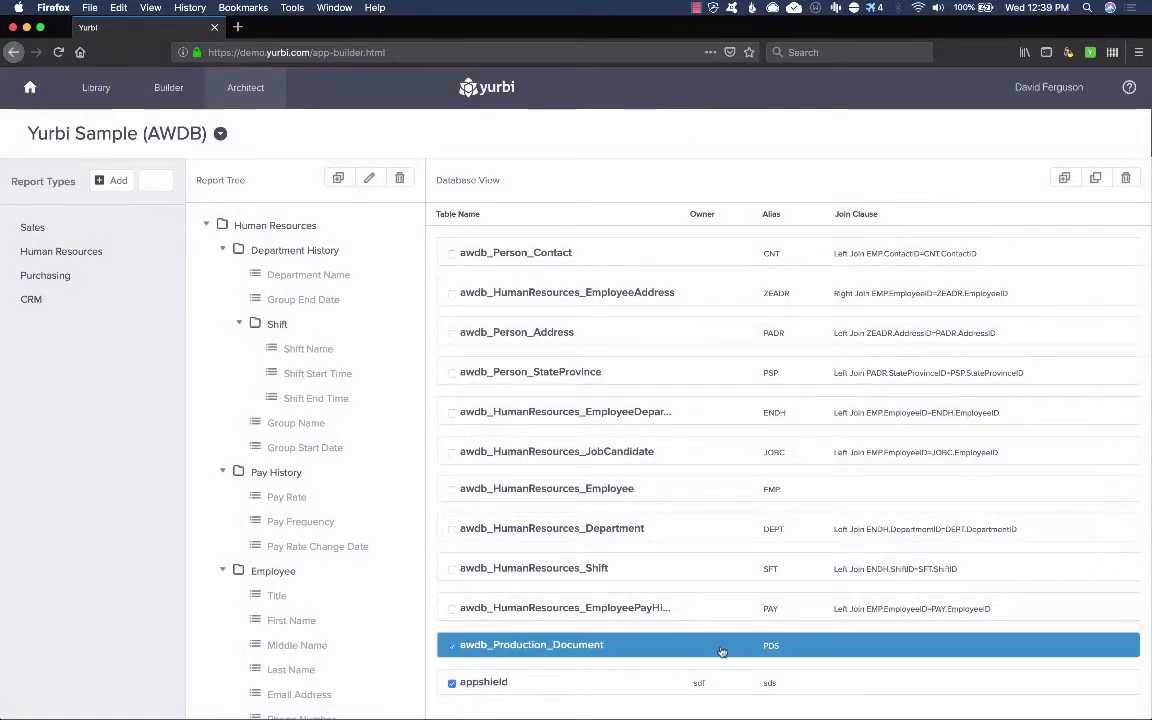
pyautogui.click(1095, 178)
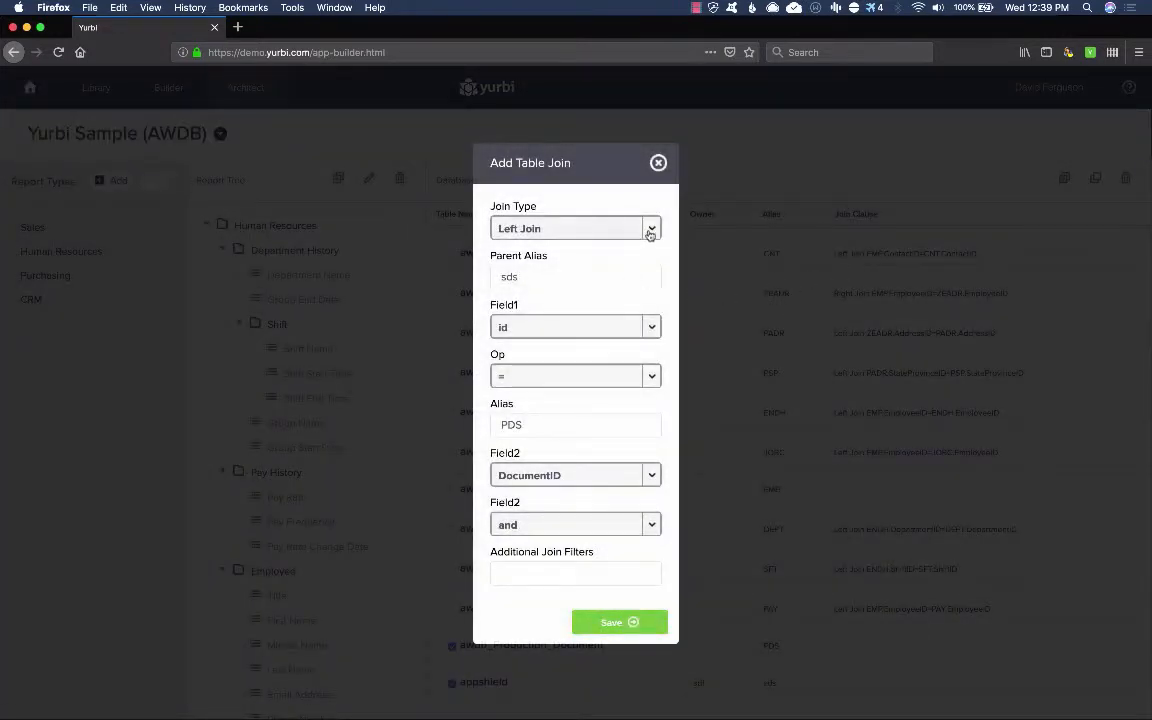
pyautogui.click(650, 231)
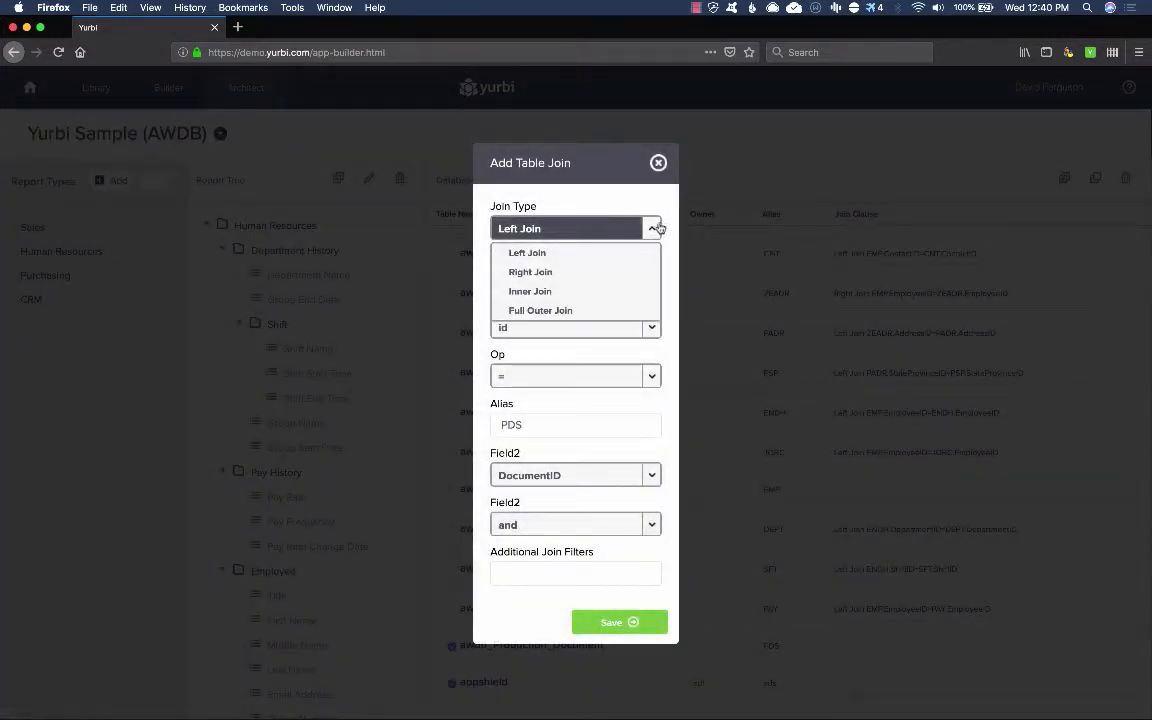
pyautogui.click(659, 229)
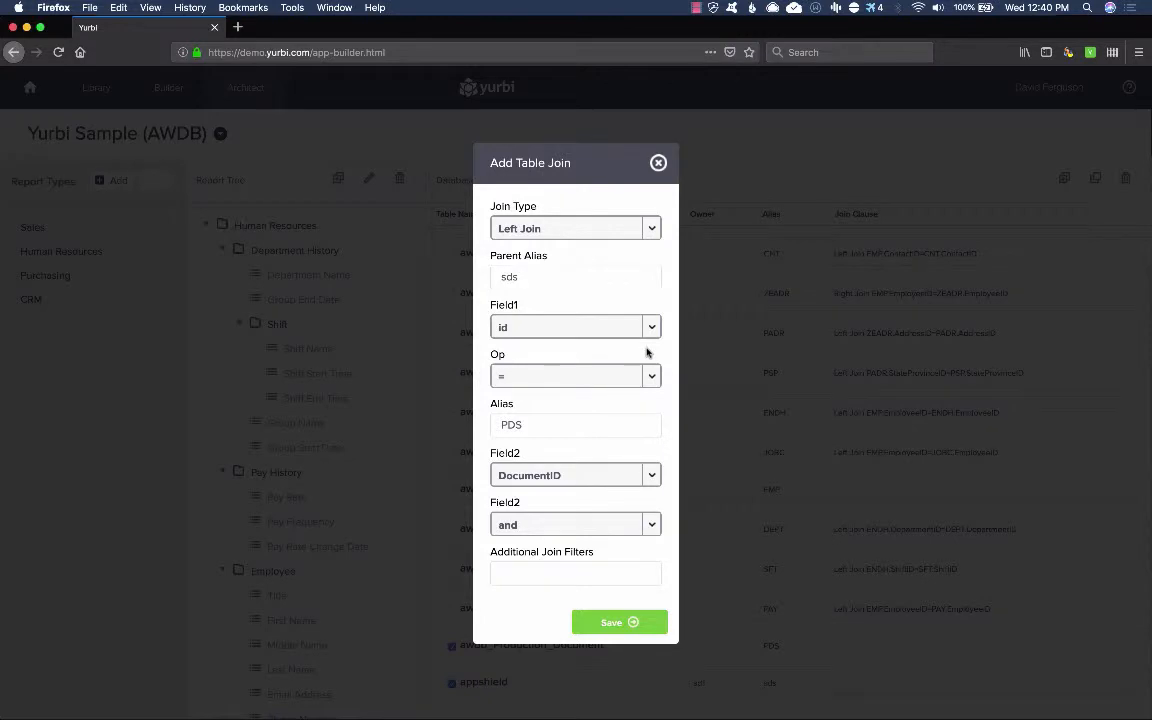
pyautogui.click(658, 162)
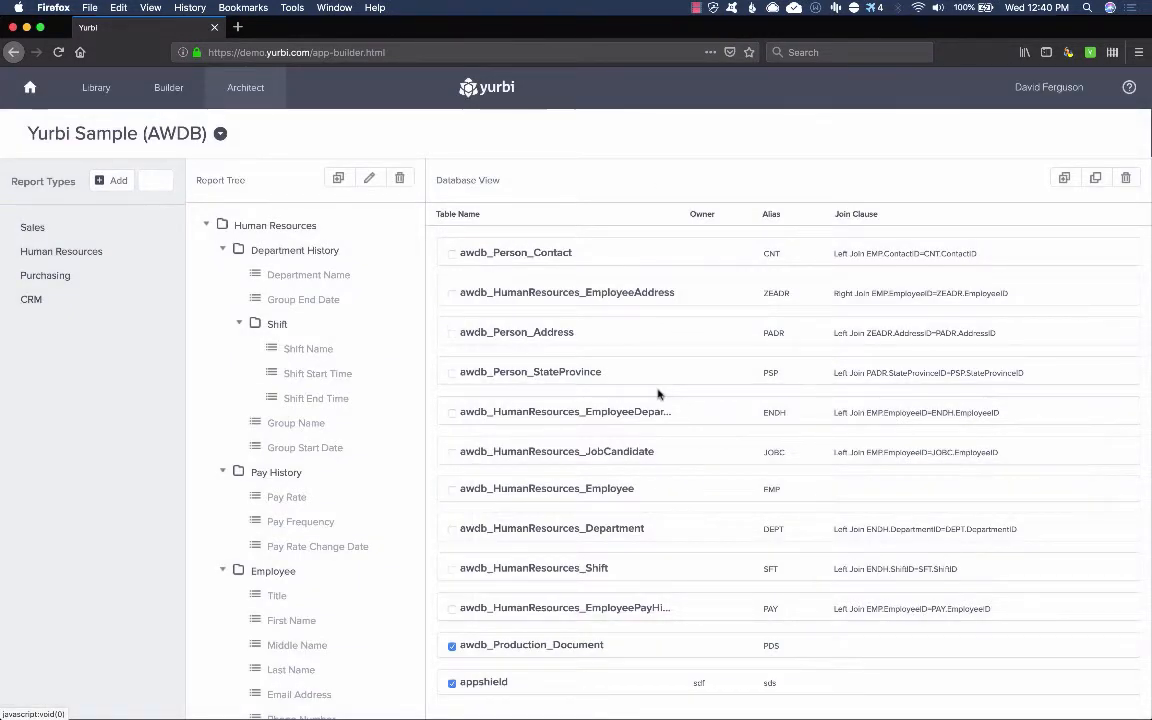
pyautogui.click(451, 685)
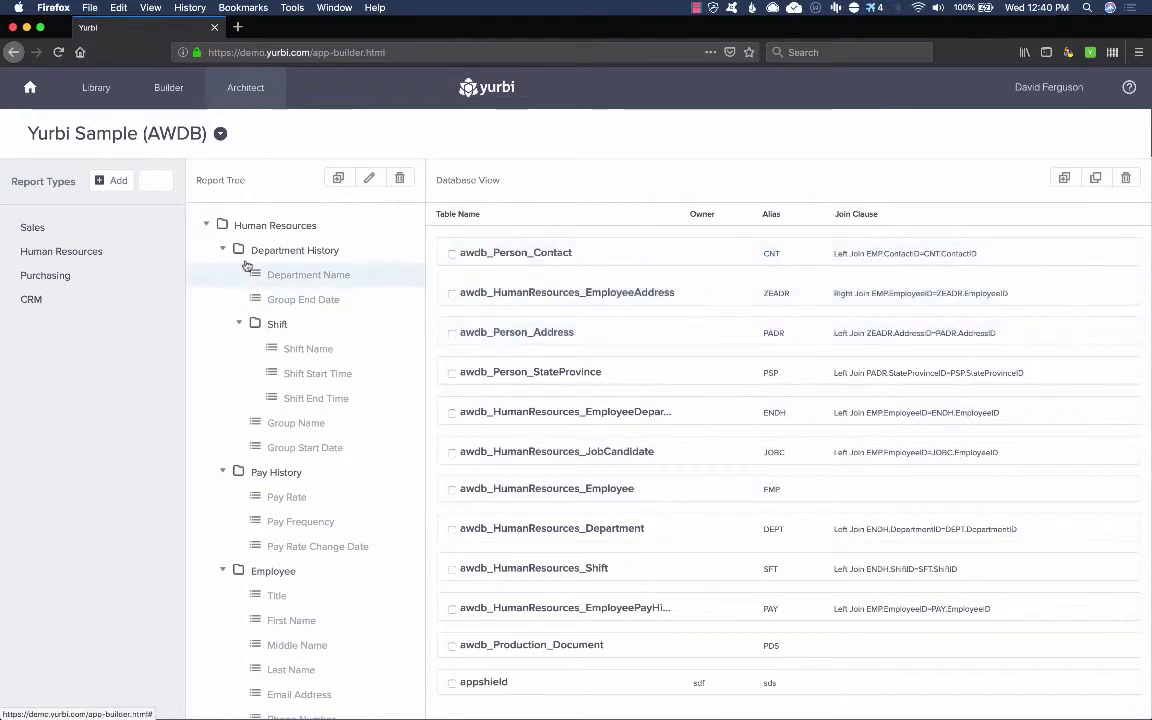
# - Compare the awdb_Person_Contact table's columns with the fields in the Human Resources report tree
pyautogui.click(460, 254)
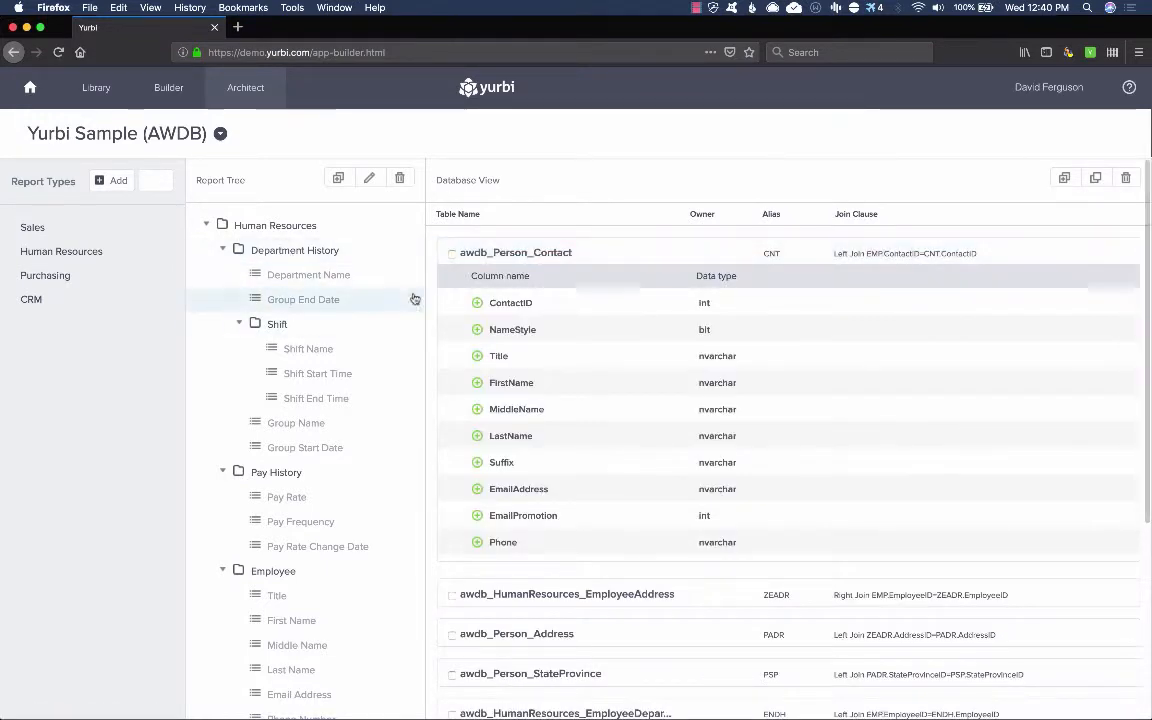
pyautogui.click(500, 253)
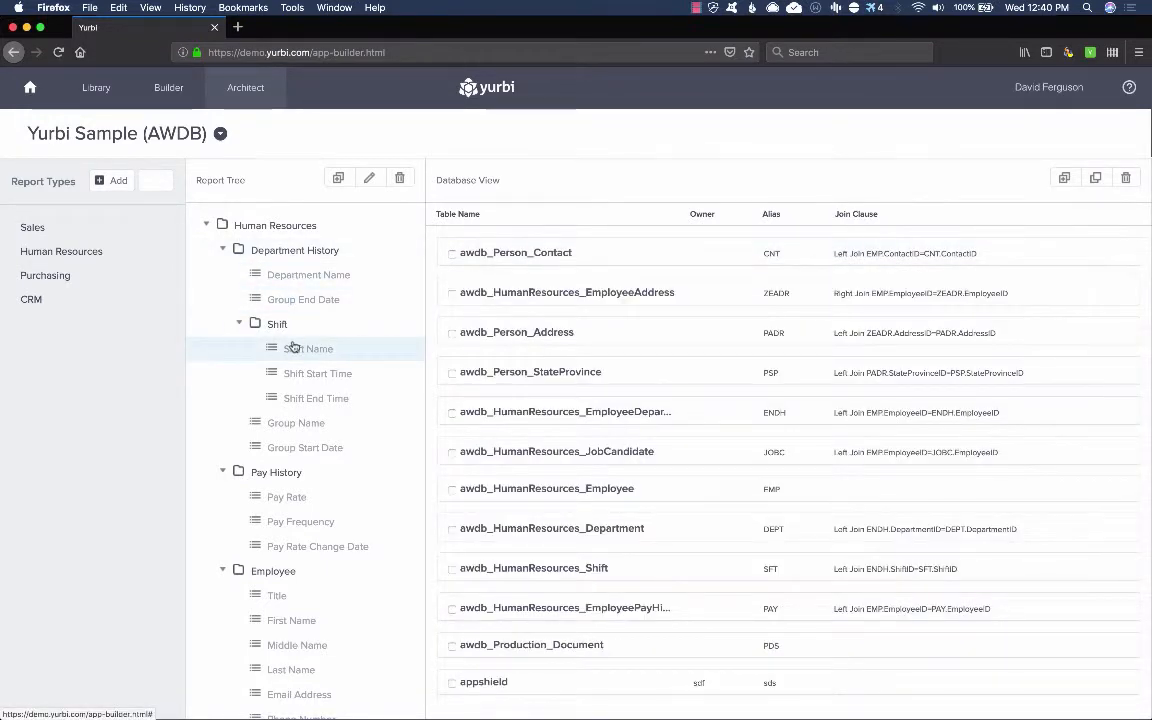
pyautogui.scroll(-5, 293, 346)
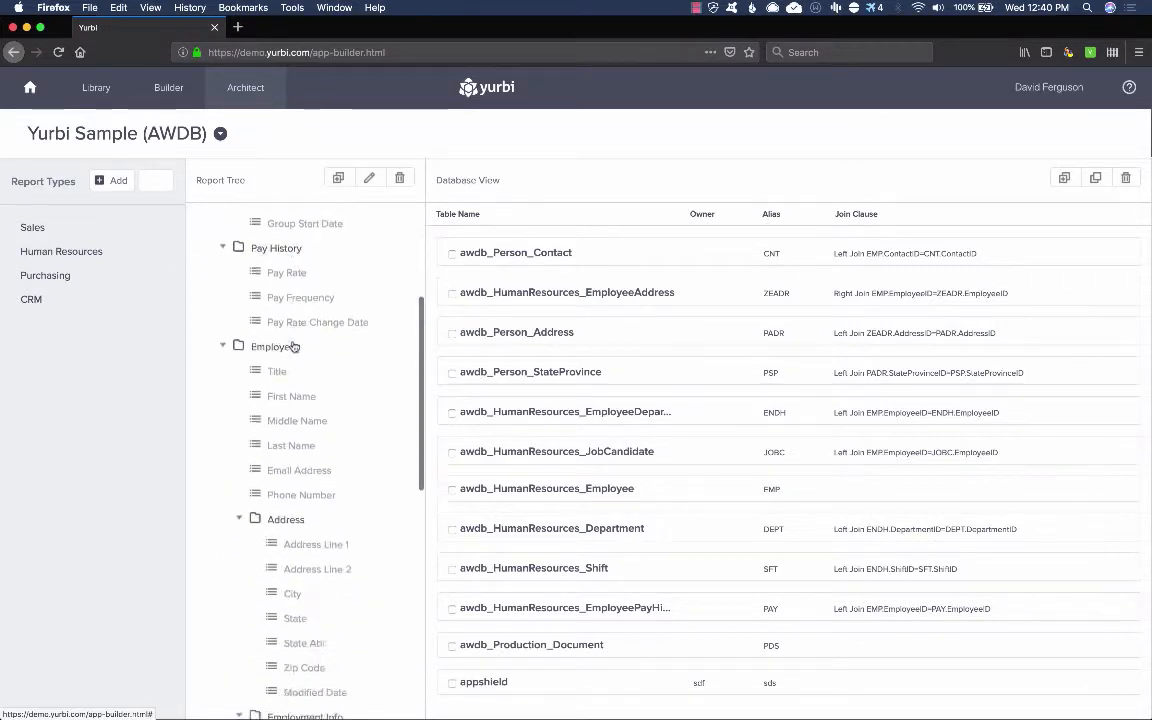
pyautogui.scroll(-5, 293, 346)
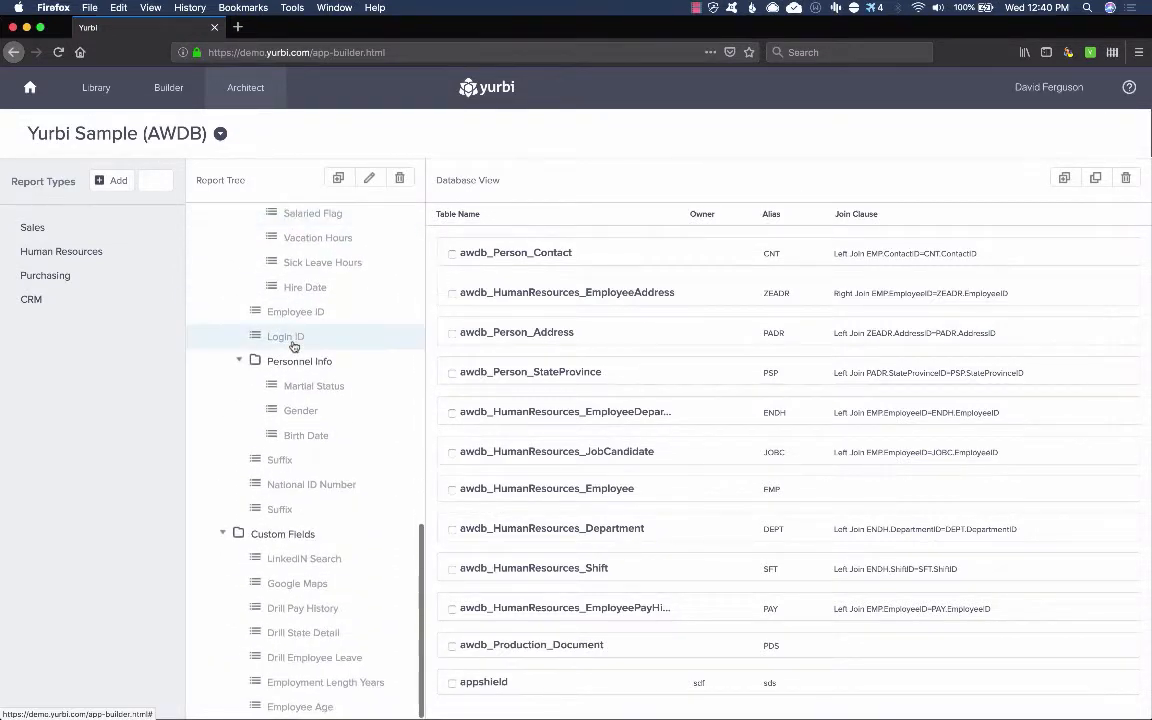
# - Open the definition of the Employee Age custom field and inspect its SQL expression, closing it without changes
pyautogui.click(307, 707)
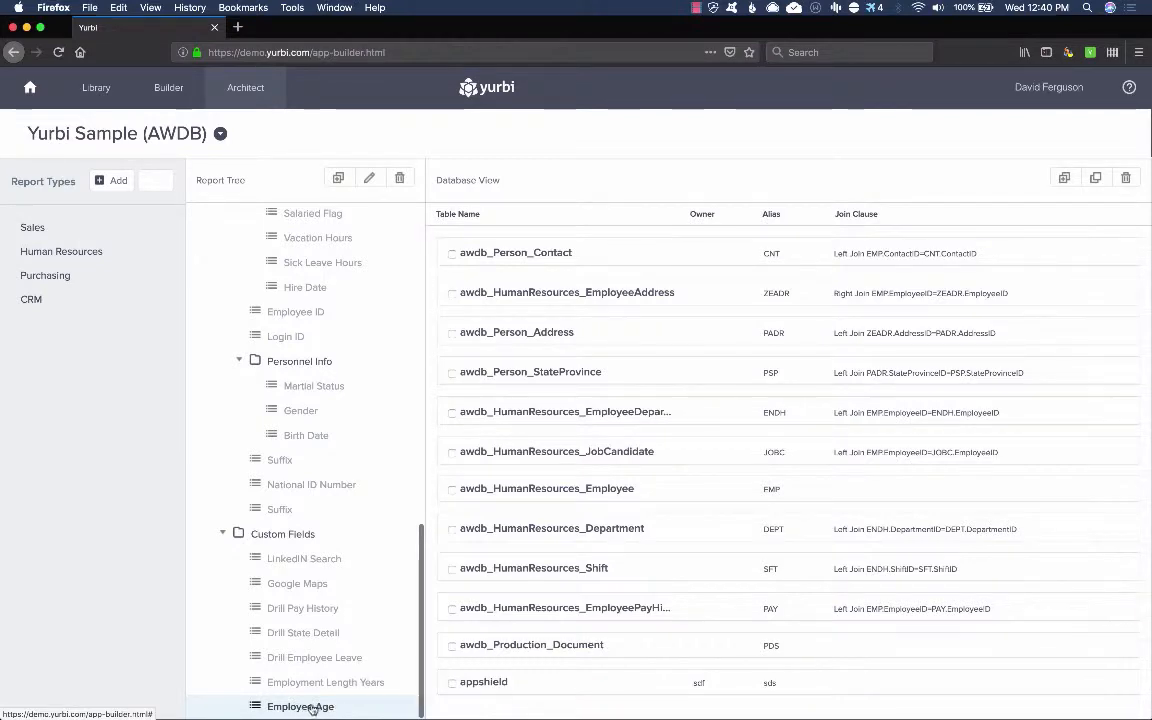
pyautogui.click(369, 179)
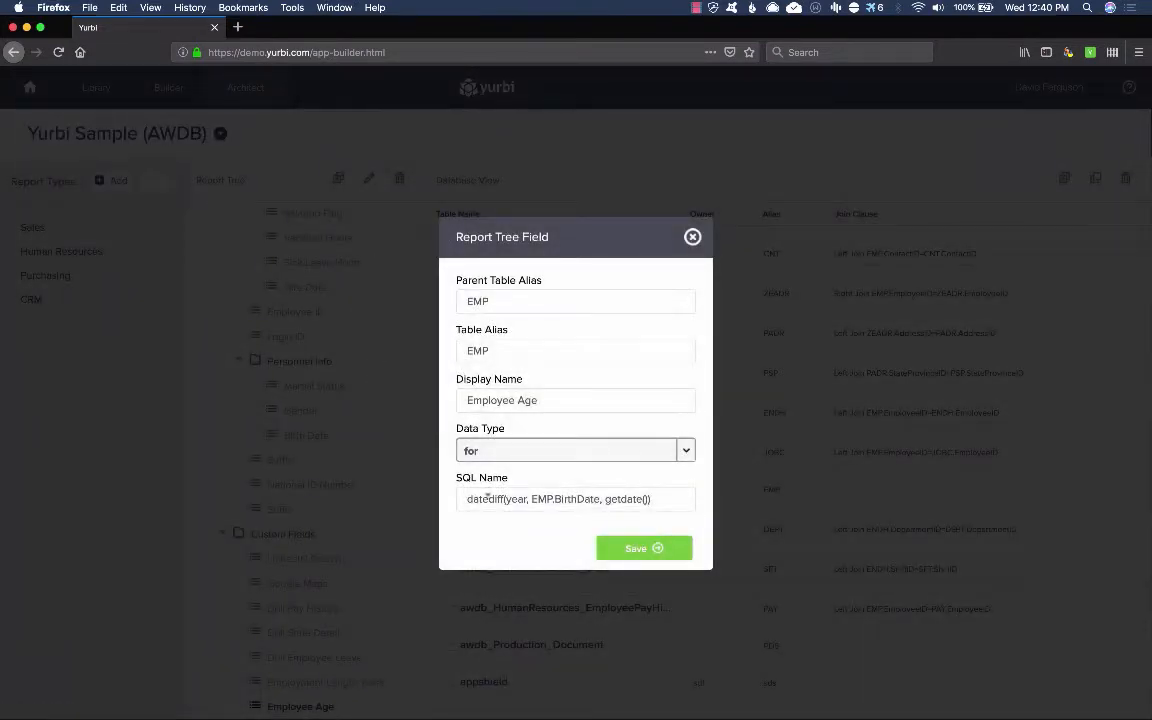
pyautogui.click(466, 498)
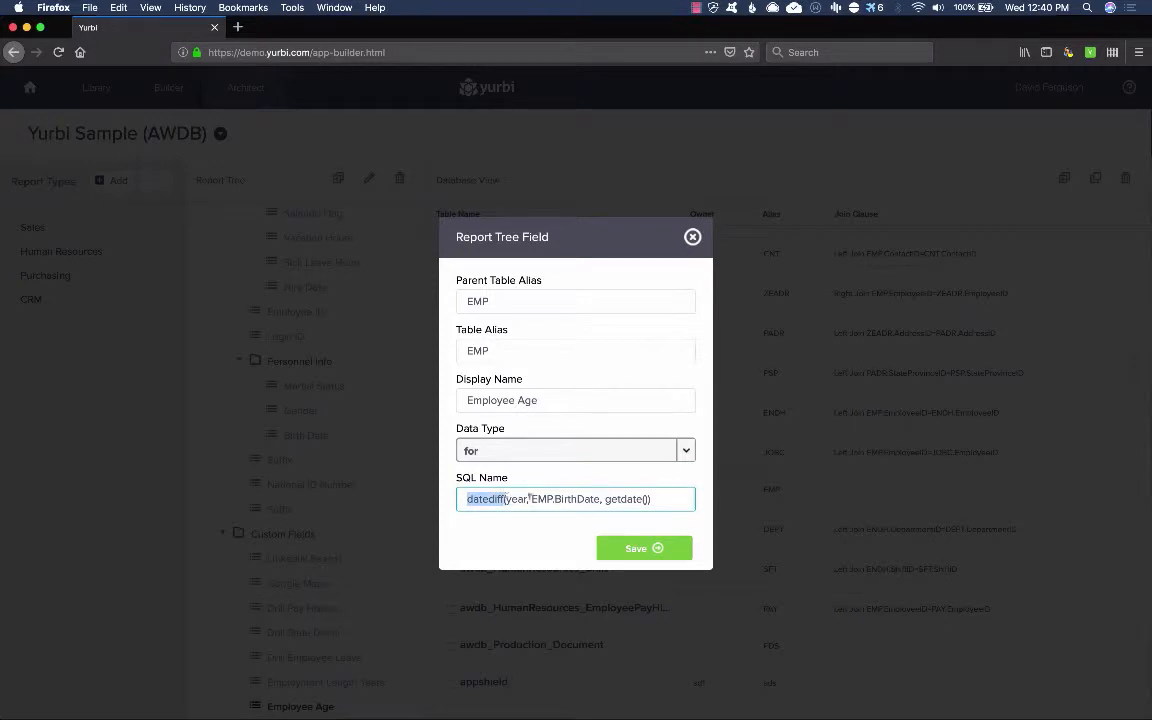
pyautogui.moveTo(529, 497); pyautogui.dragTo(644, 498)
pyautogui.click(659, 499)
pyautogui.click(692, 237)
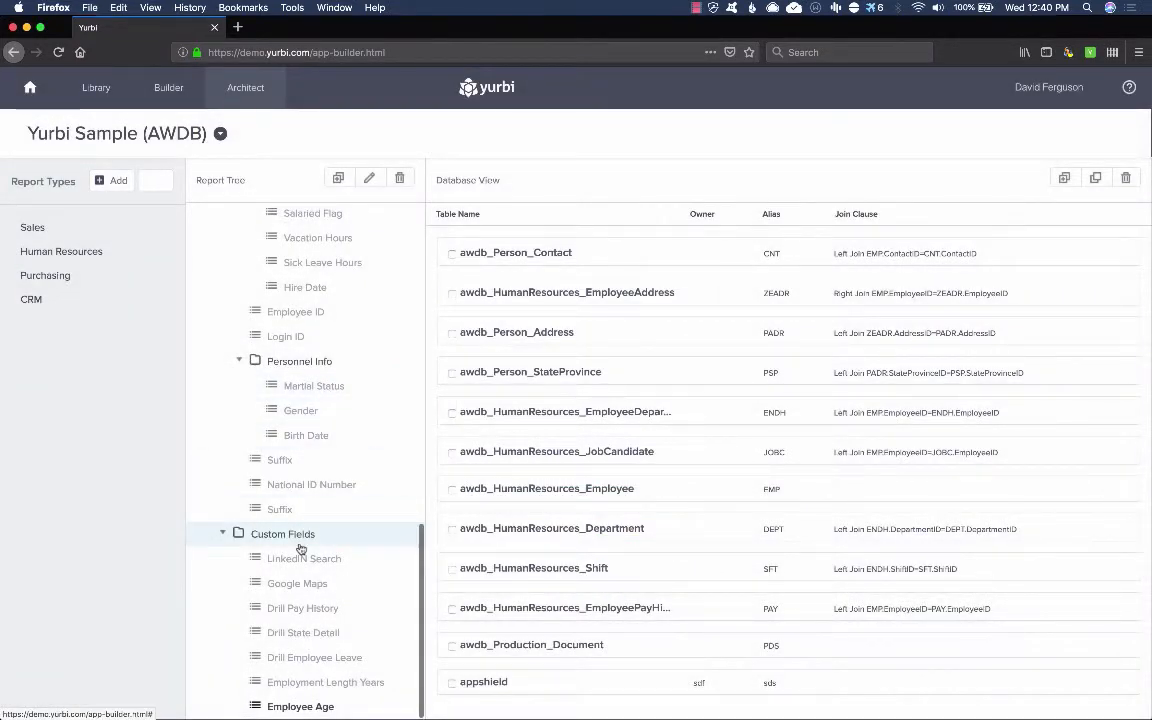
pyautogui.scroll(3, 318, 360)
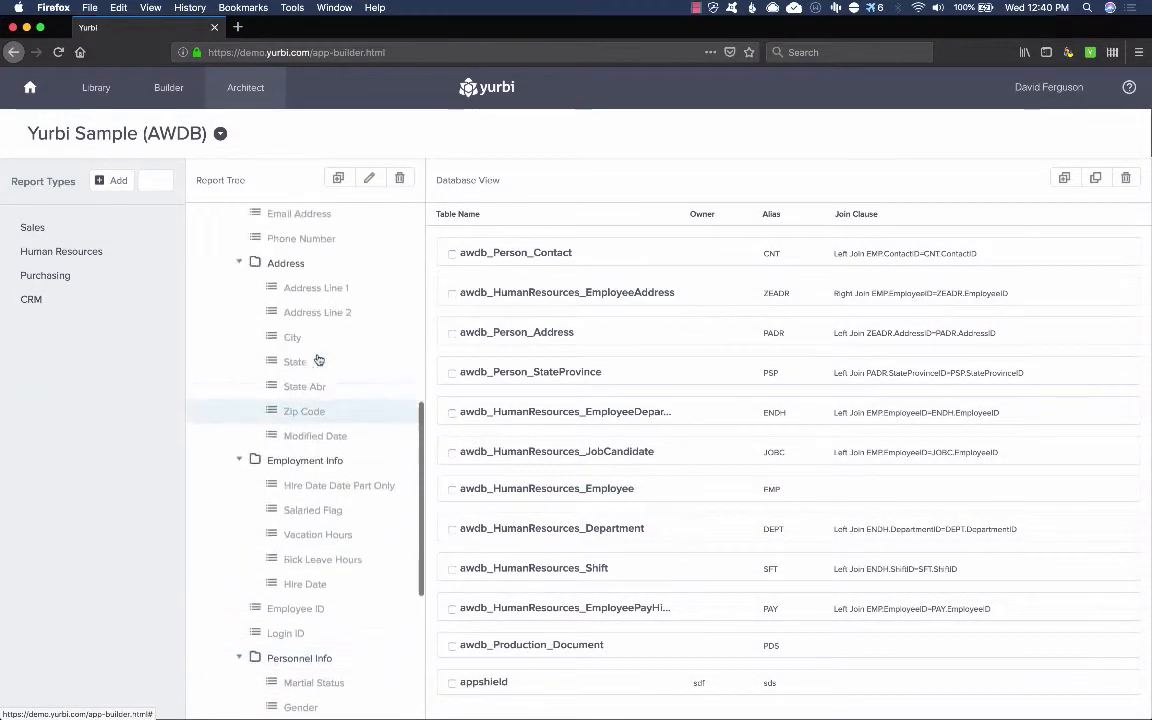
pyautogui.scroll(5, 318, 360)
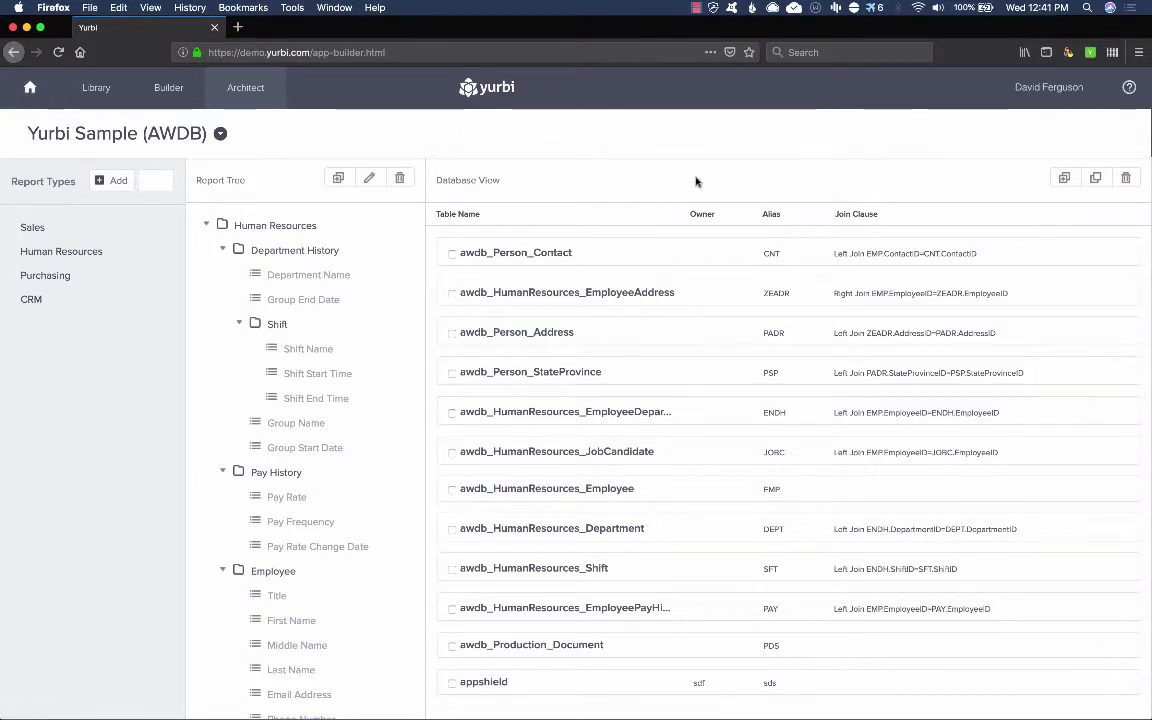
# - Open Audit Options in the Admin area and review the security and reporting audit items, including Report Execution
pyautogui.click(1072, 92)
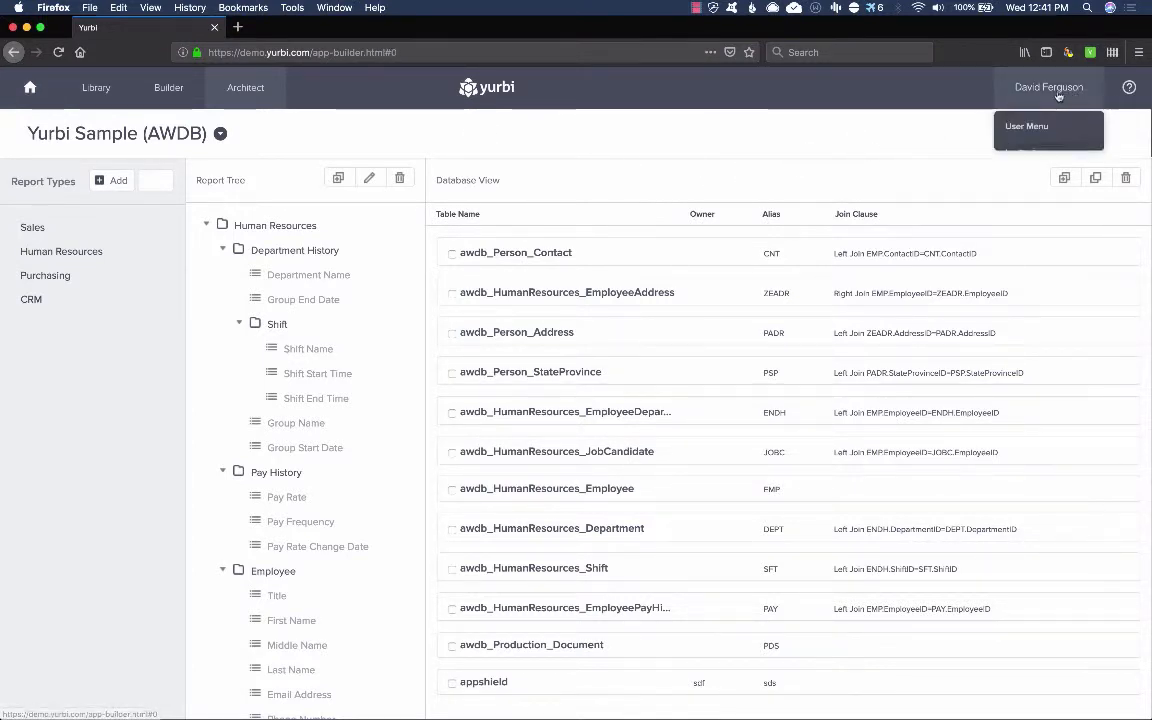
pyautogui.click(1024, 200)
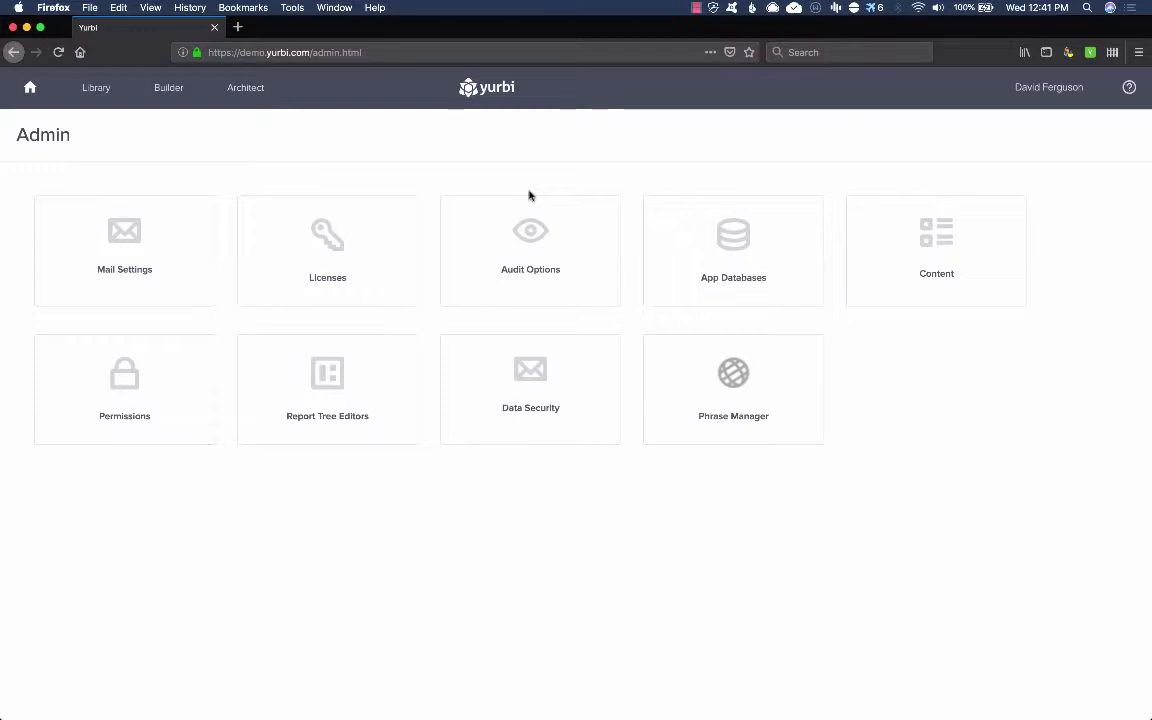
pyautogui.click(517, 251)
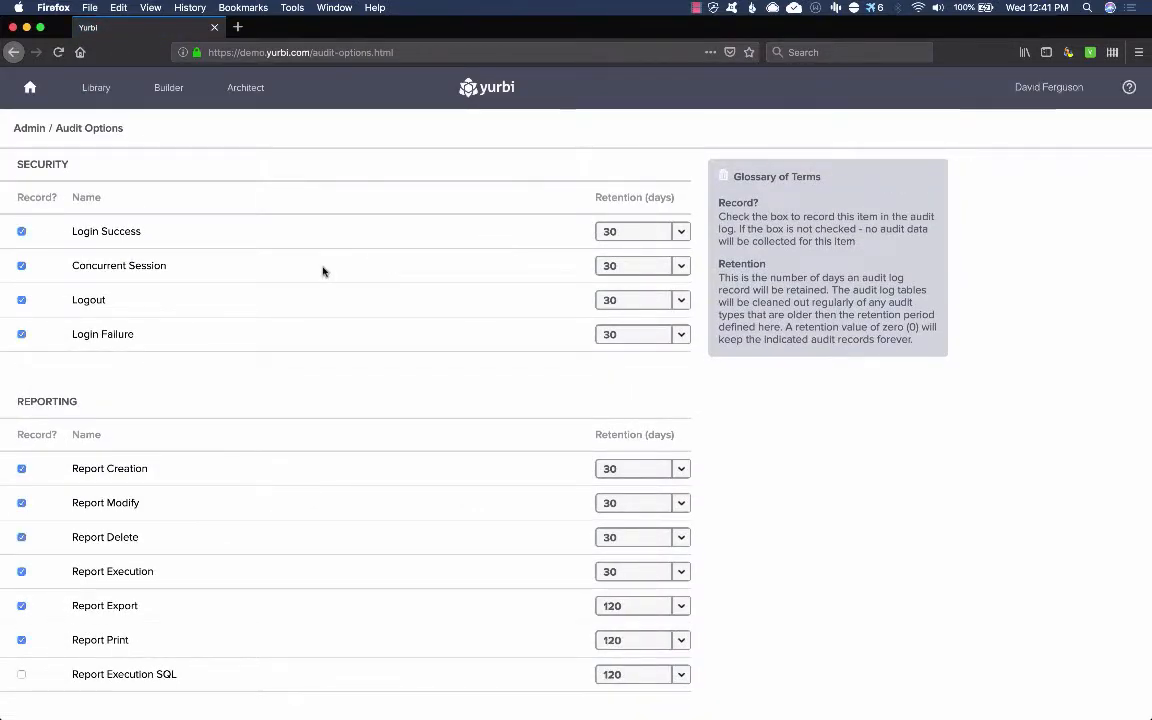
pyautogui.scroll(-3, 322, 269)
pyautogui.scroll(2, 147, 218)
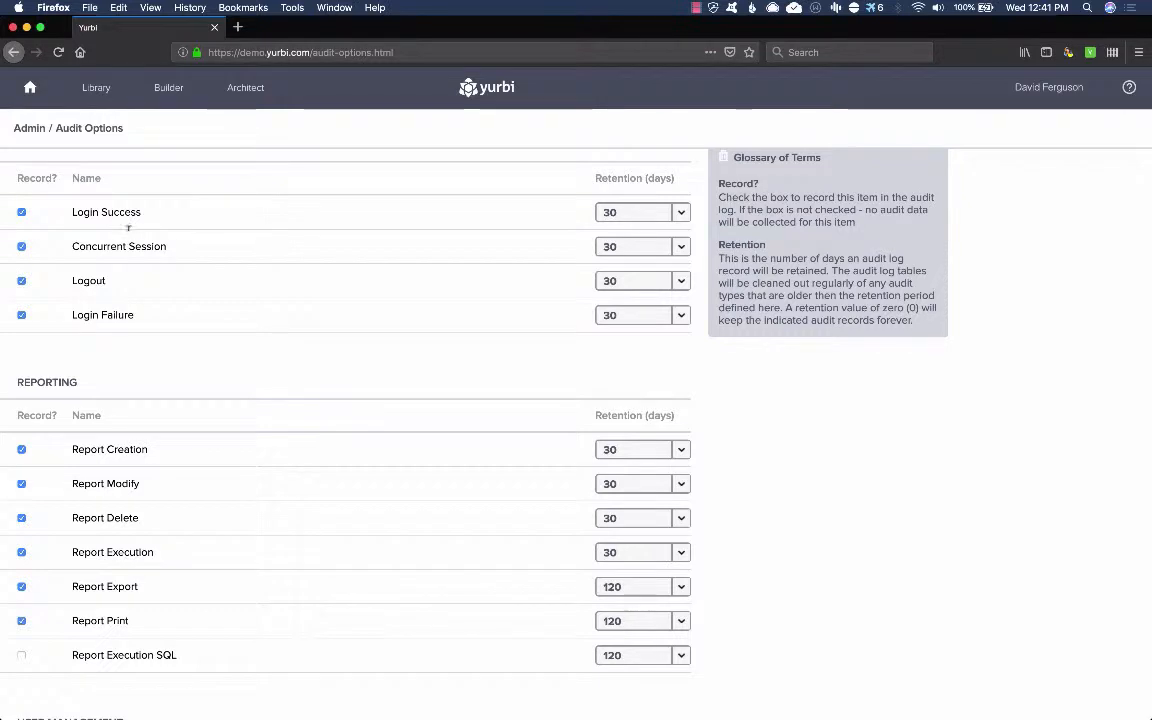
pyautogui.moveTo(72, 549); pyautogui.dragTo(154, 556)
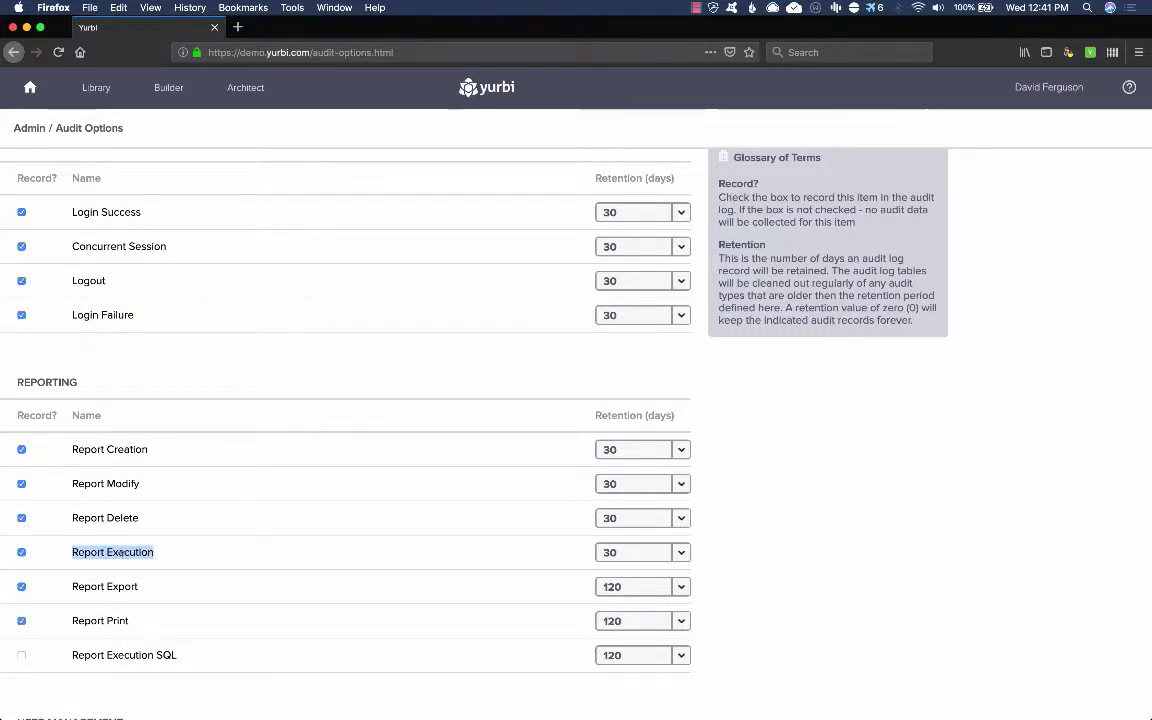
# - Review the reporting audit items, from report creation and deletion to export and print, along with their recording and retention settings
pyautogui.scroll(-1, 150, 530)
pyautogui.moveTo(85, 404); pyautogui.dragTo(122, 472)
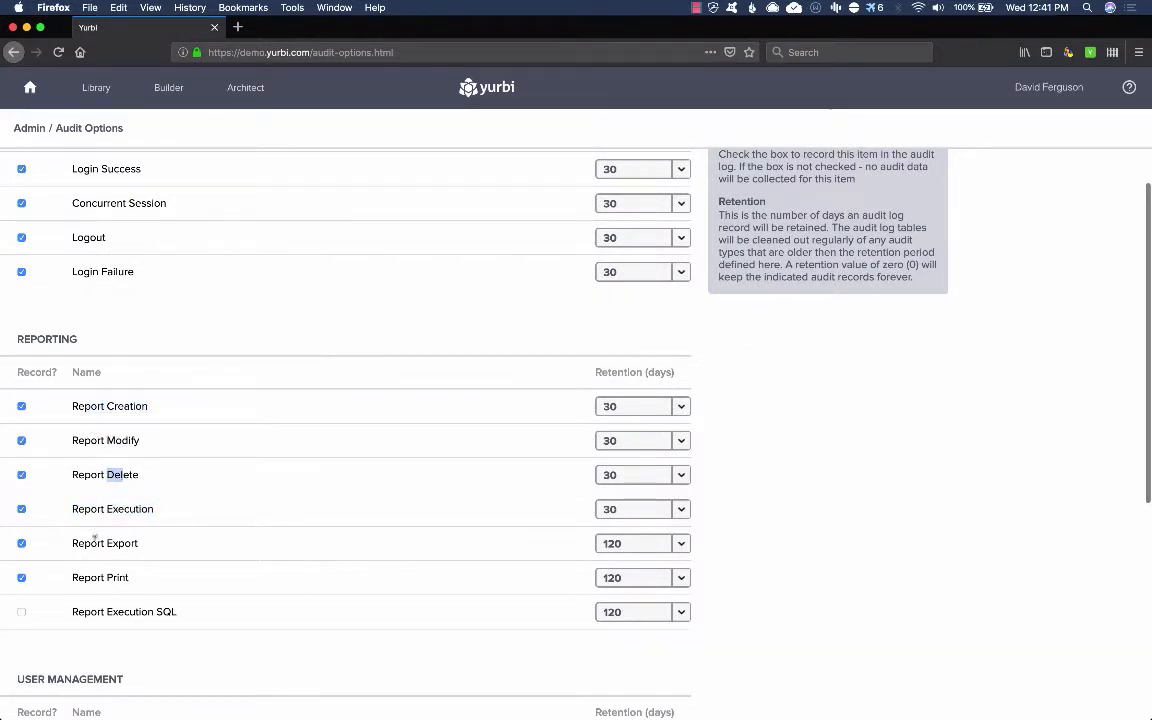
pyautogui.moveTo(96, 541); pyautogui.dragTo(100, 577)
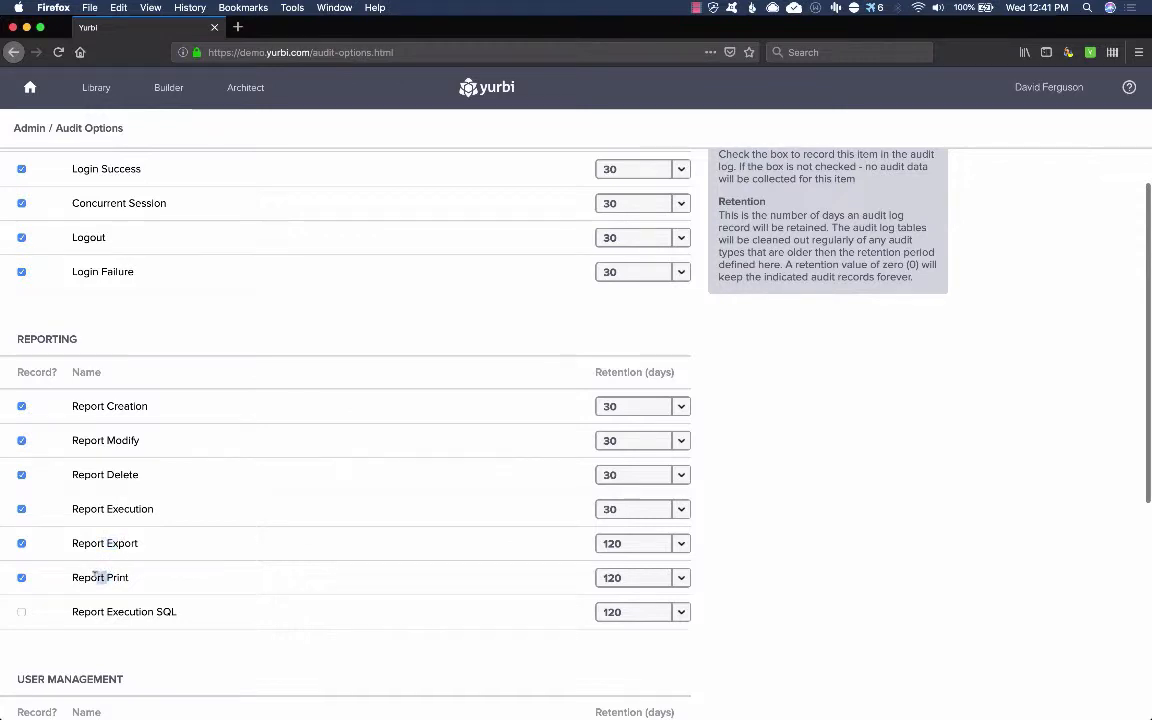
pyautogui.scroll(-4, 95, 580)
pyautogui.scroll(5, 95, 580)
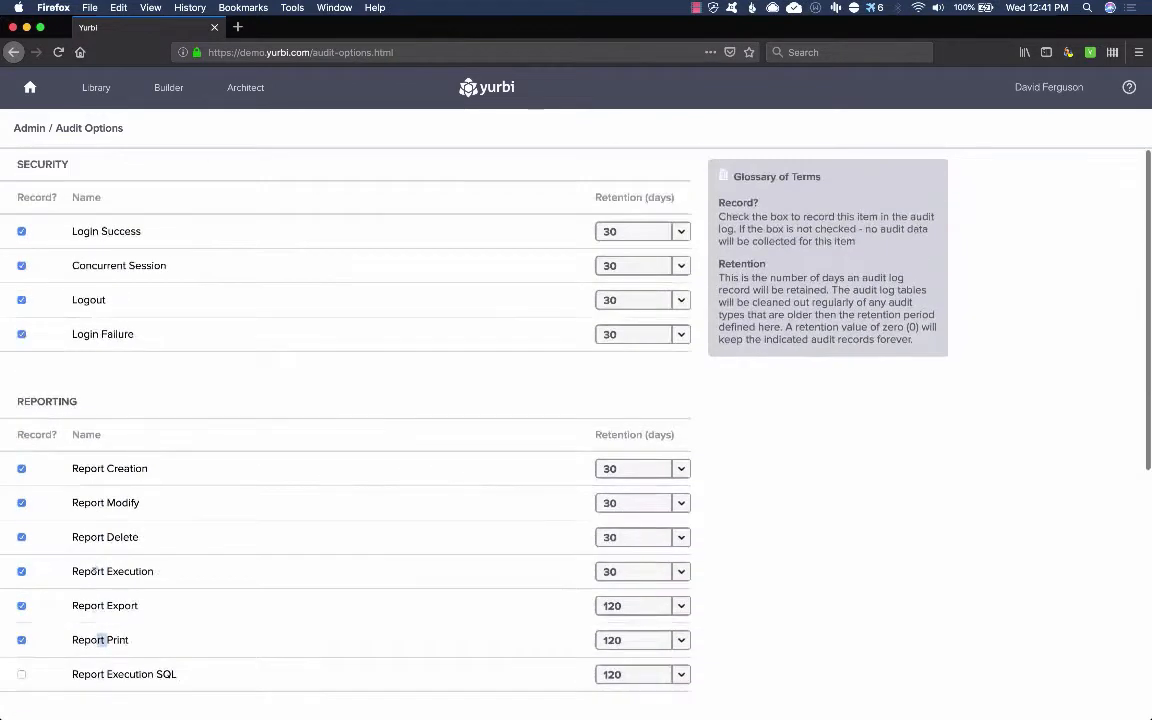
# - Start a Security Audit report for the Yurbi v10 app in the Builder and add the Log User ID field
pyautogui.click(166, 88)
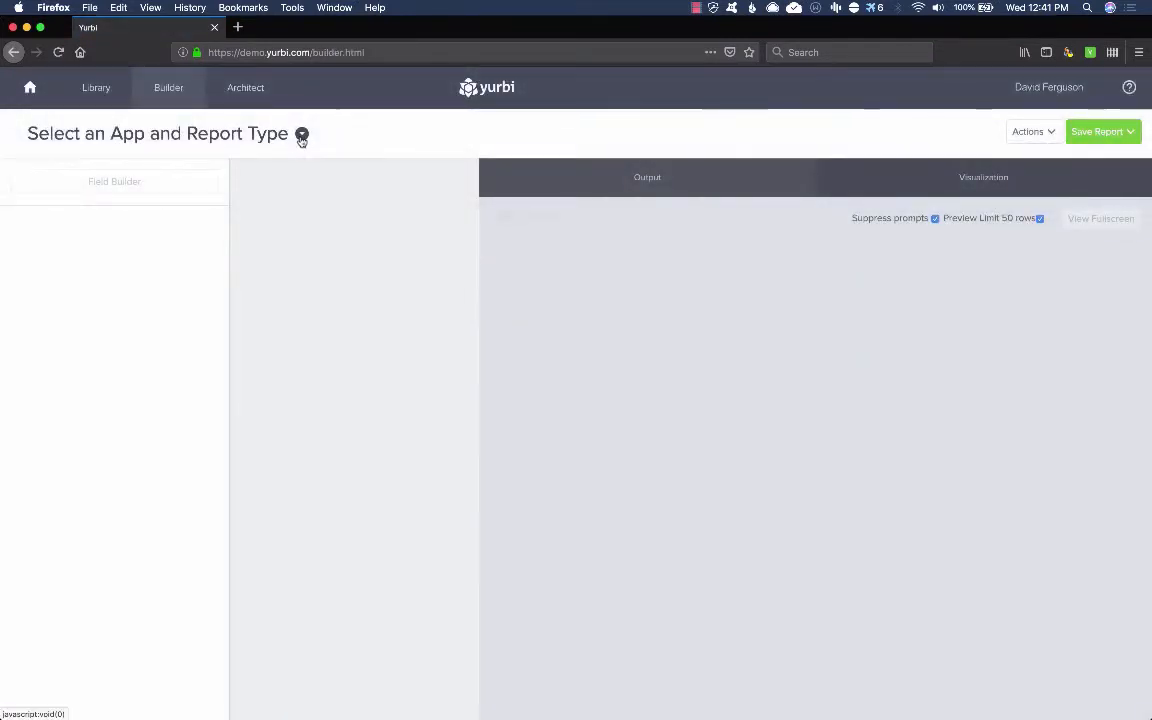
pyautogui.click(301, 136)
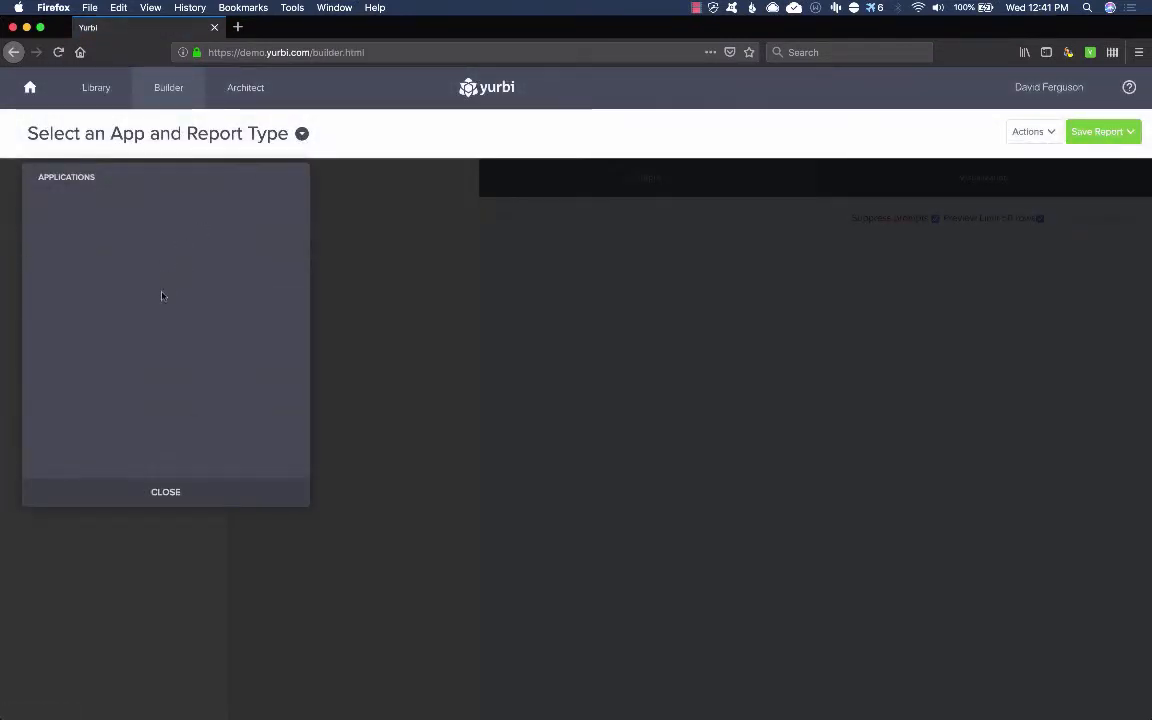
pyautogui.scroll(-10, 121, 386)
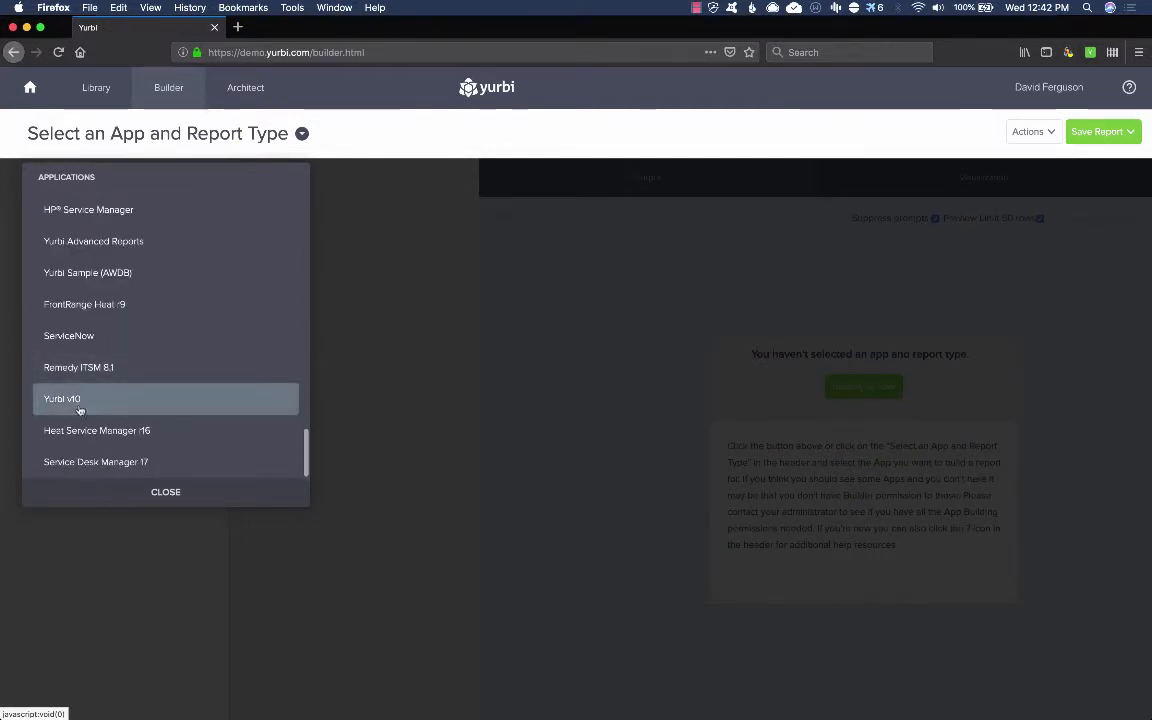
pyautogui.click(62, 400)
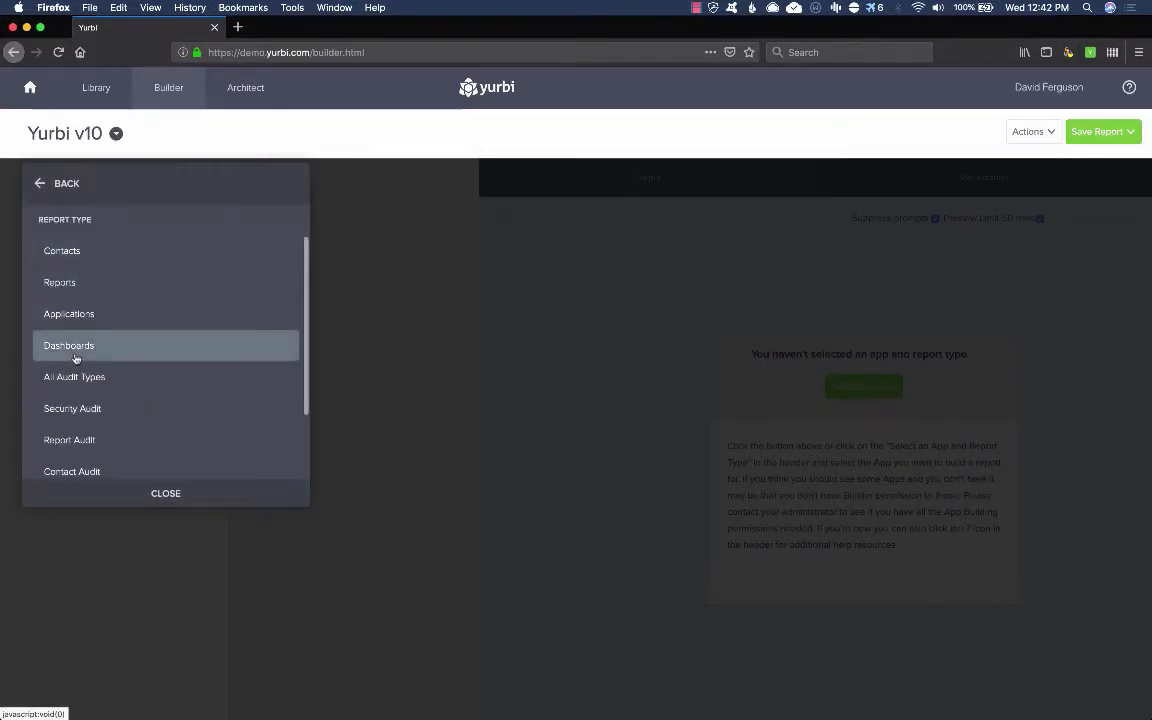
pyautogui.click(76, 414)
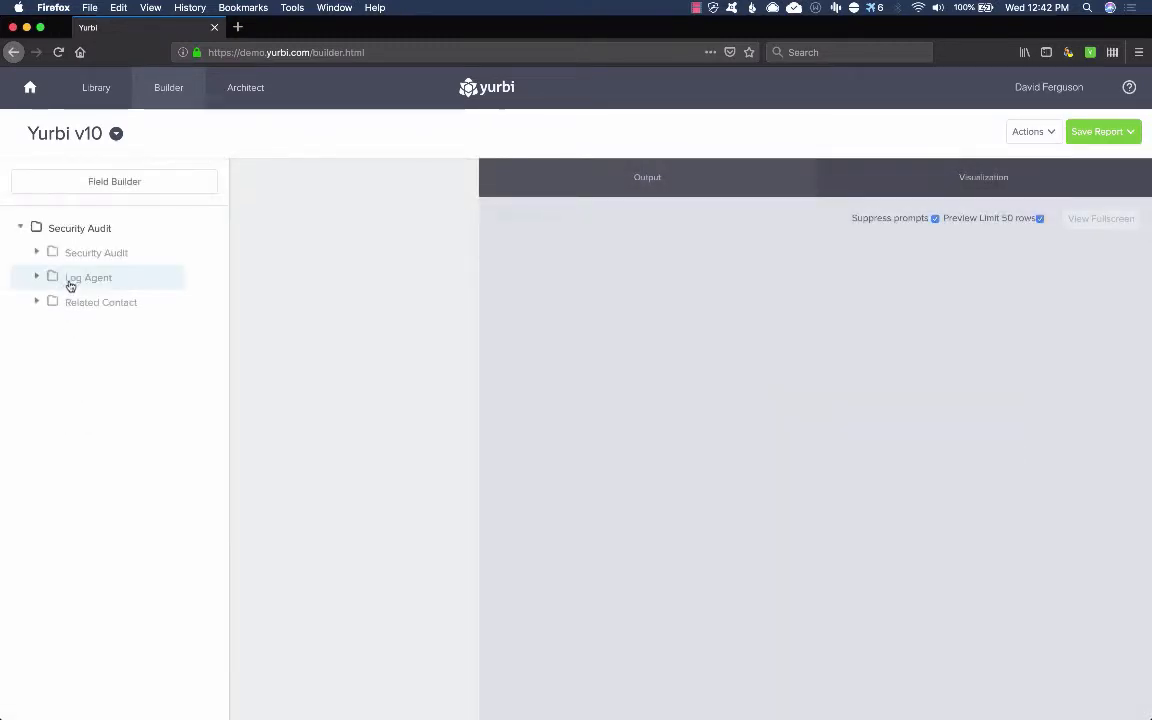
pyautogui.click(36, 252)
pyautogui.click(48, 277)
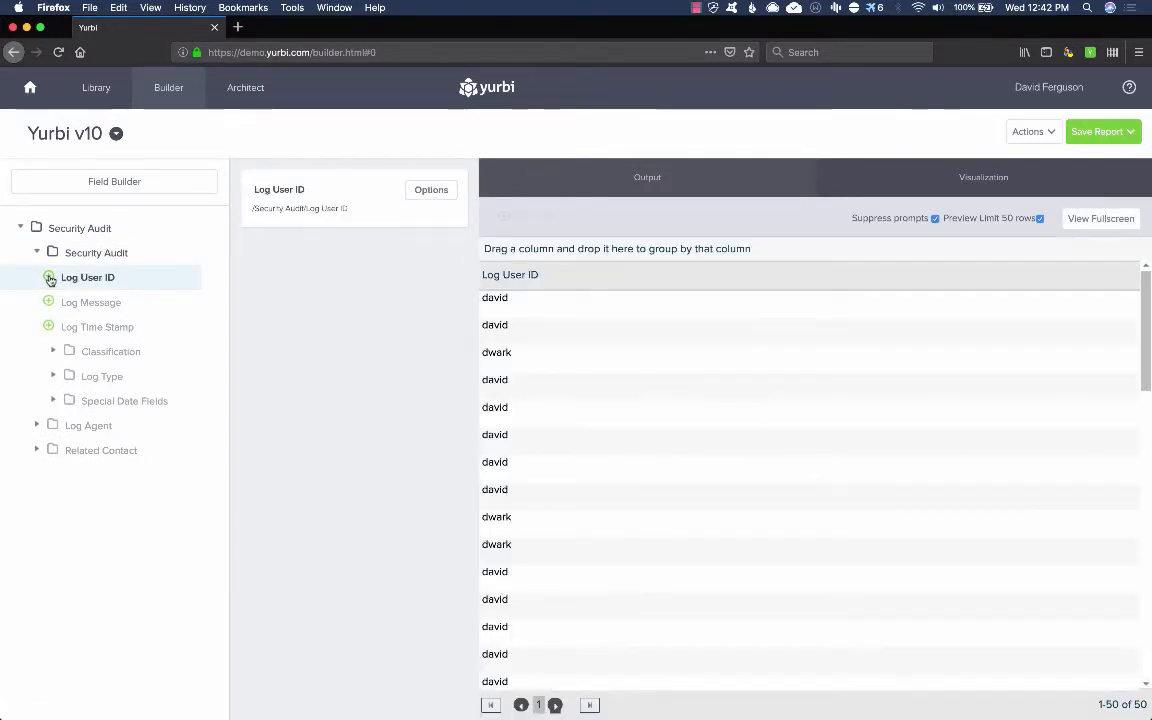
# - Leave the unsaved report and open the fourth listed user's record in the Admin area's Permissions
pyautogui.click(1040, 88)
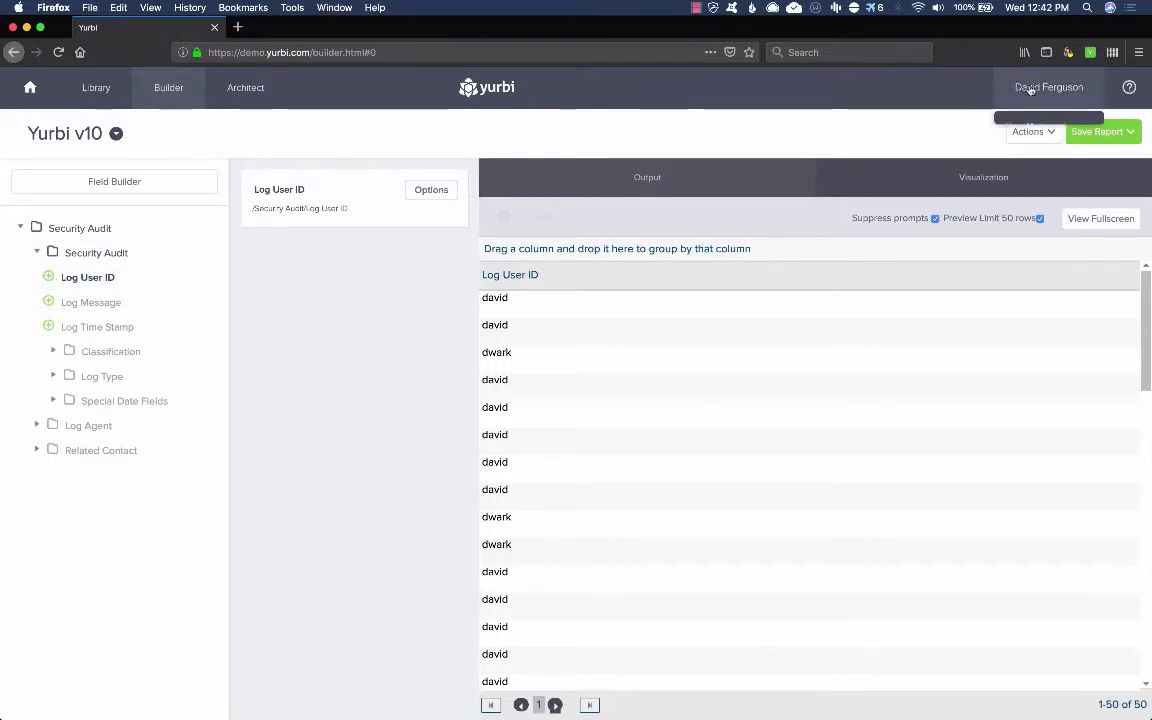
pyautogui.click(1017, 200)
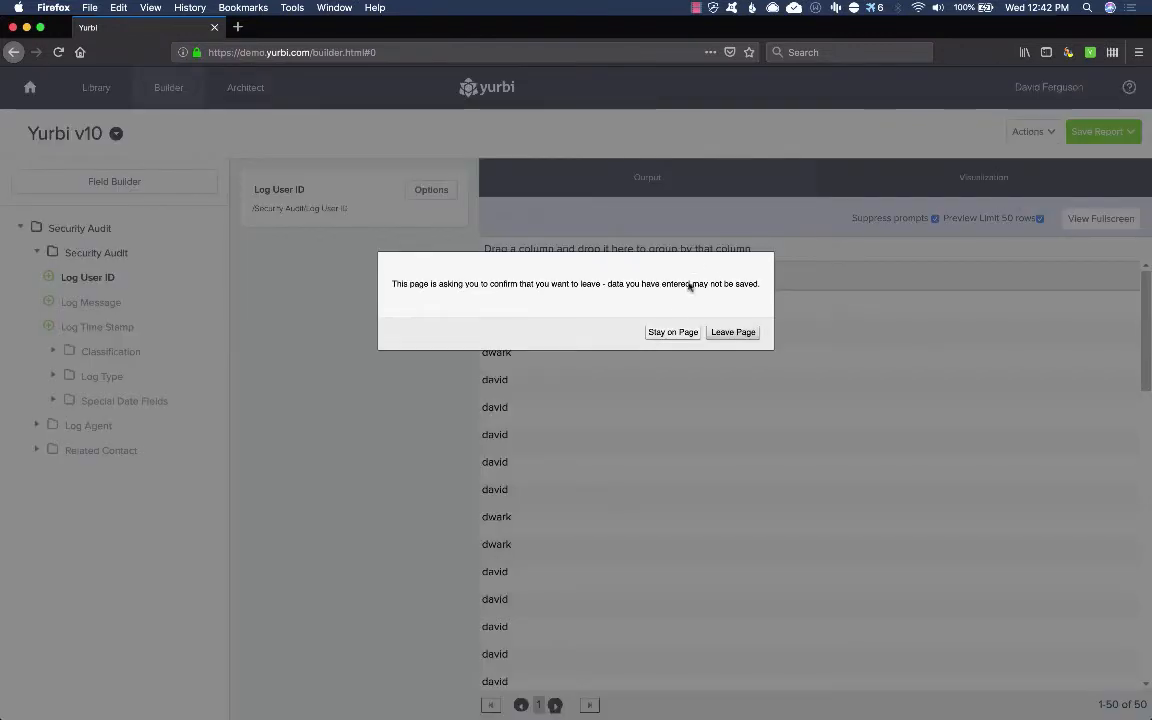
pyautogui.click(734, 333)
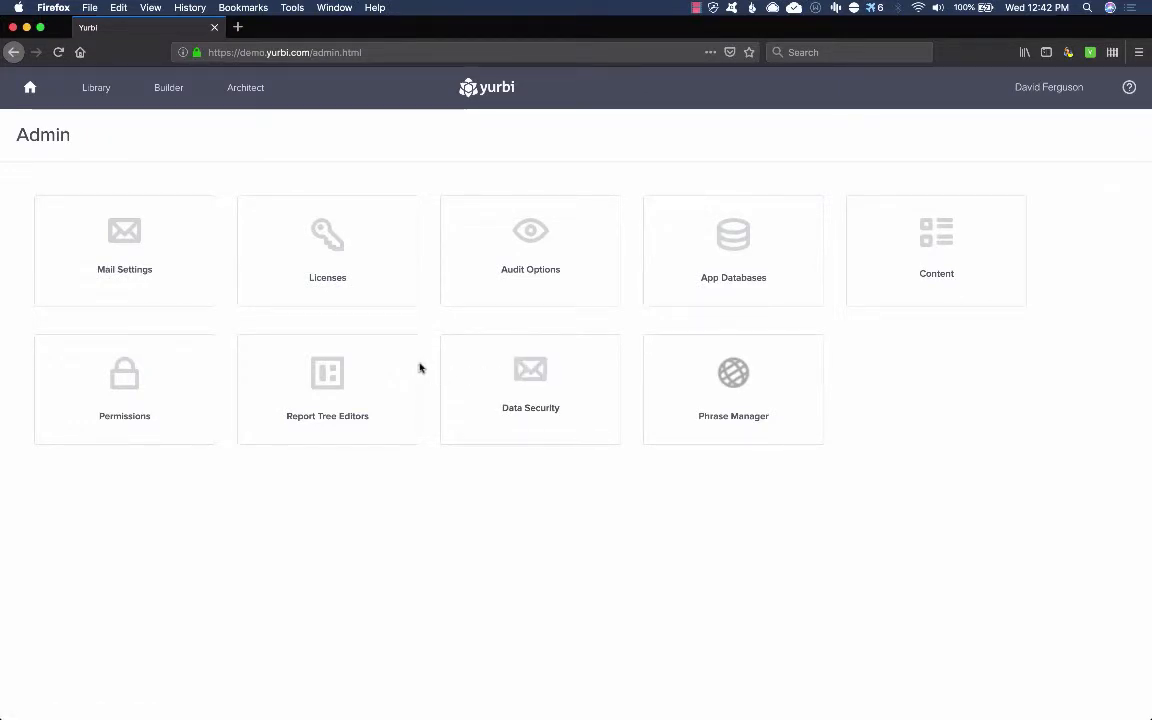
pyautogui.click(124, 388)
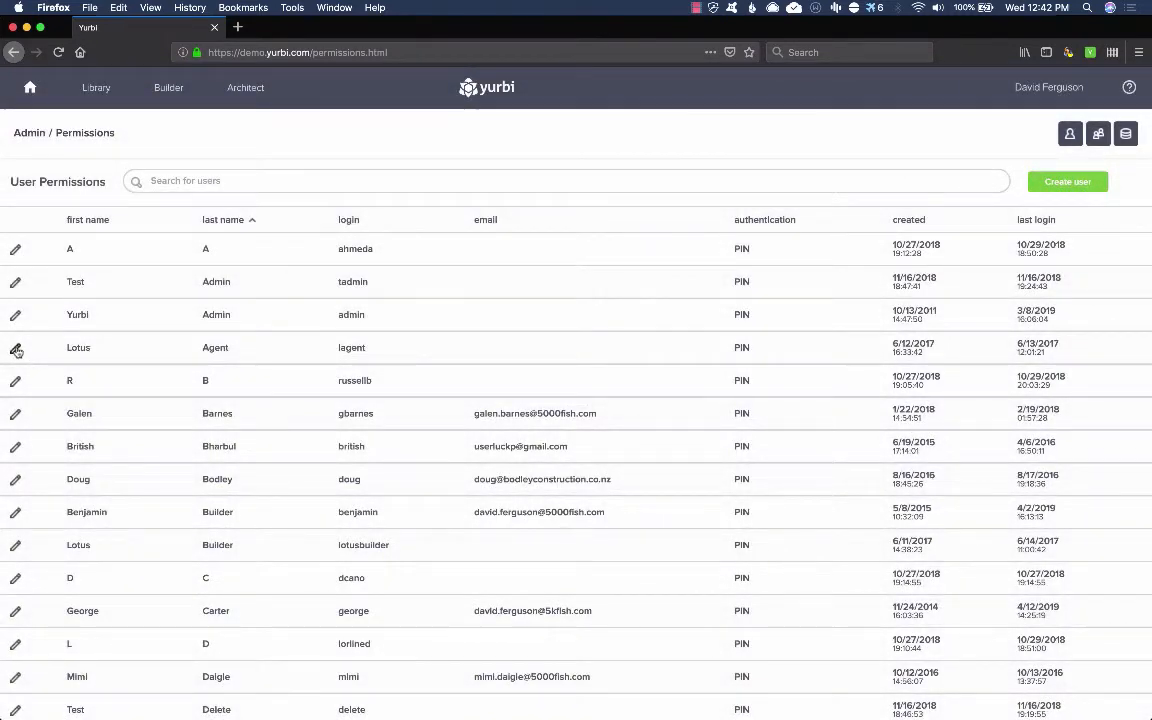
pyautogui.click(204, 354)
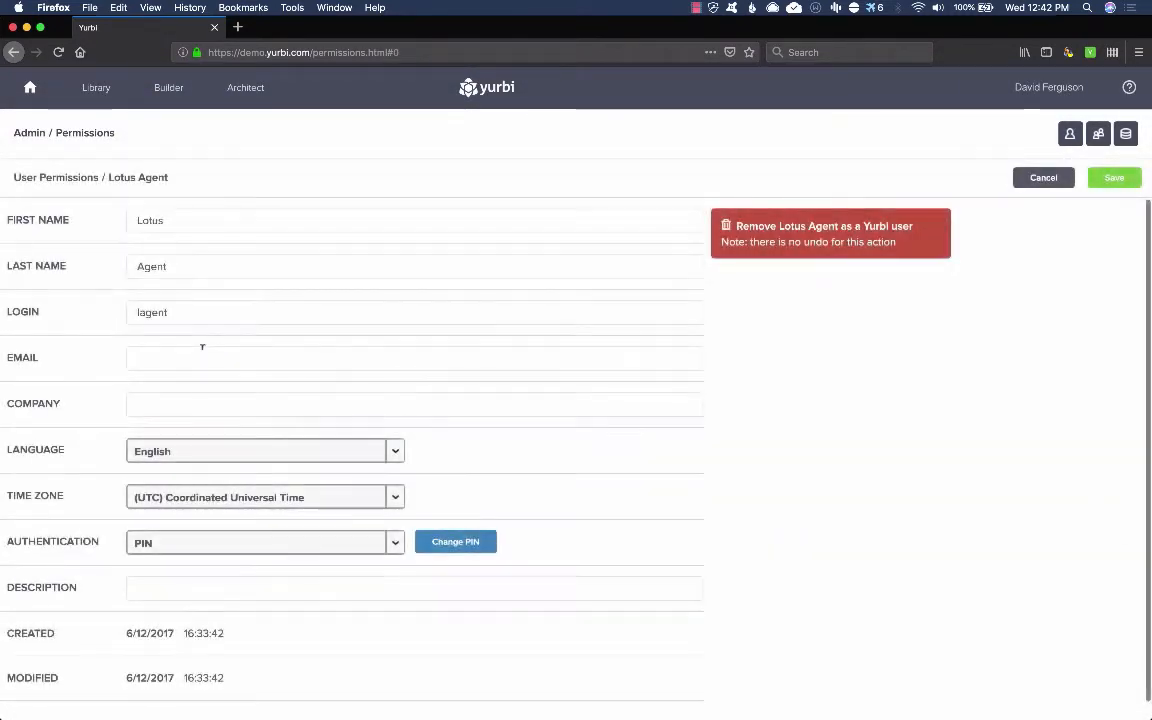
# - Examine the user's login field and the language, time zone and authentication choices without changing them
pyautogui.doubleClick(136, 312)
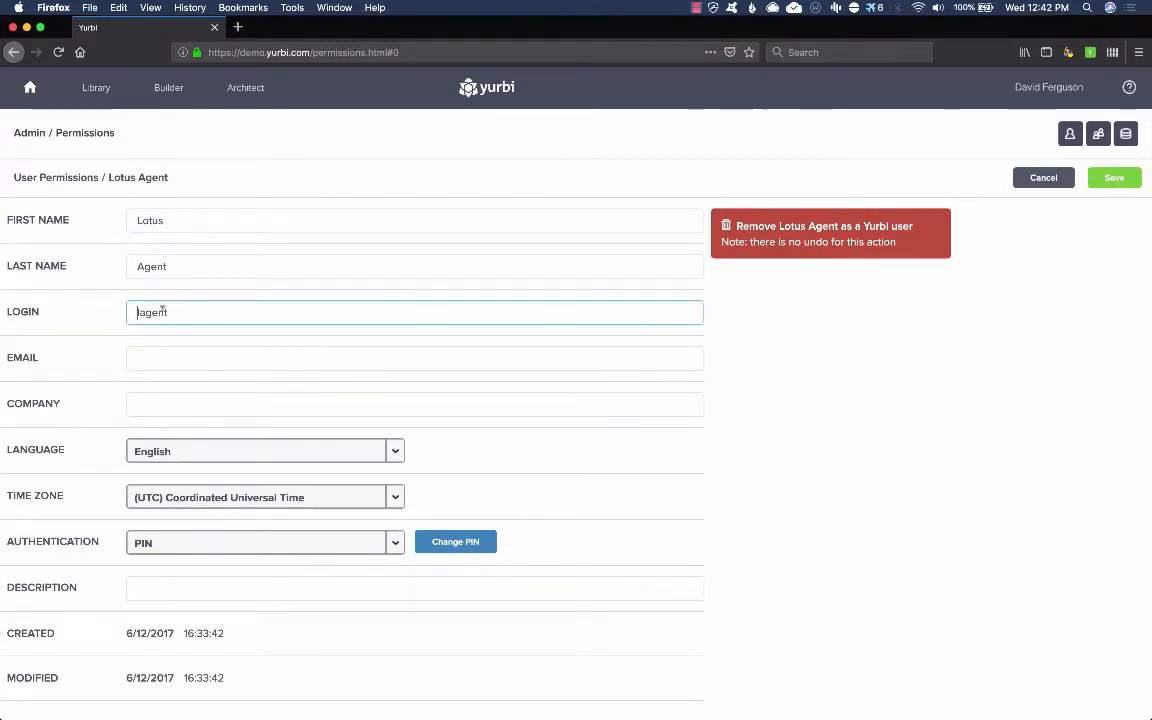
pyautogui.scroll(-2, 160, 263)
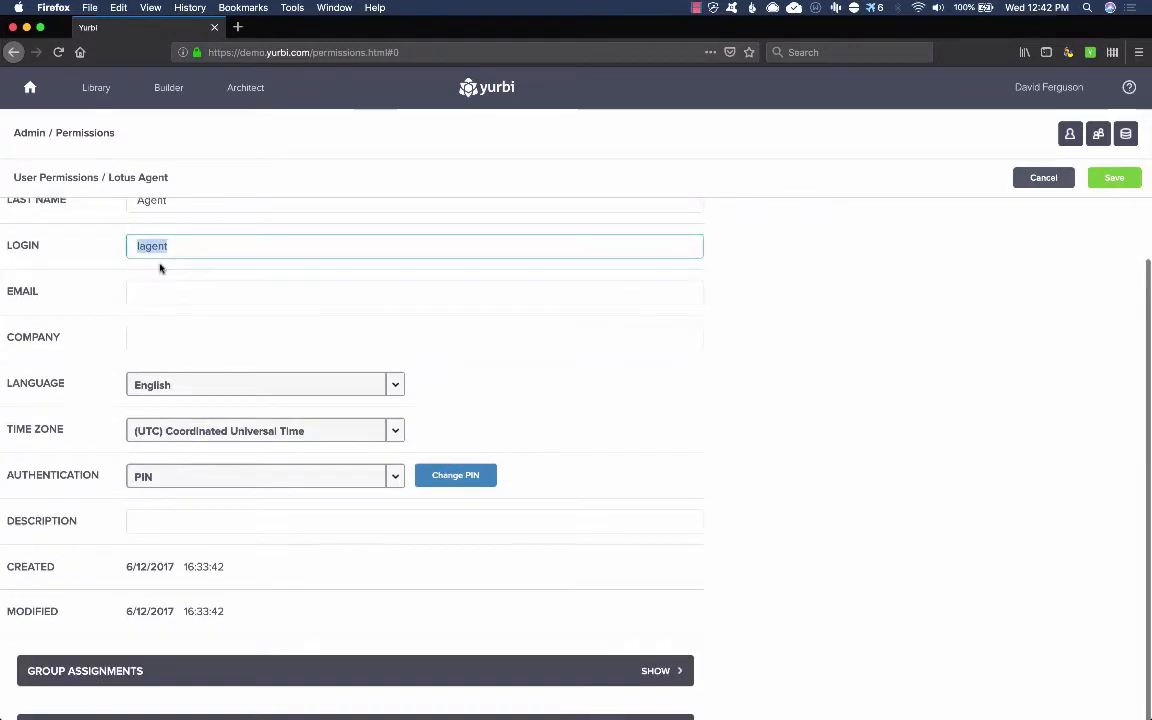
pyautogui.click(394, 384)
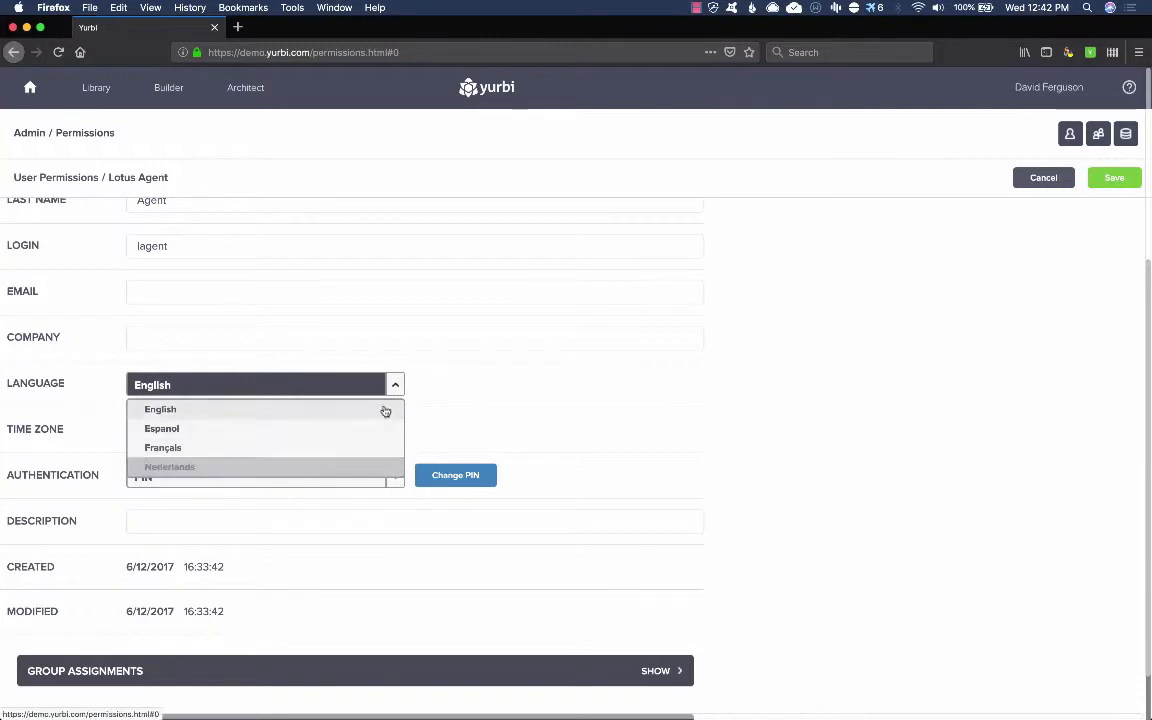
pyautogui.click(396, 384)
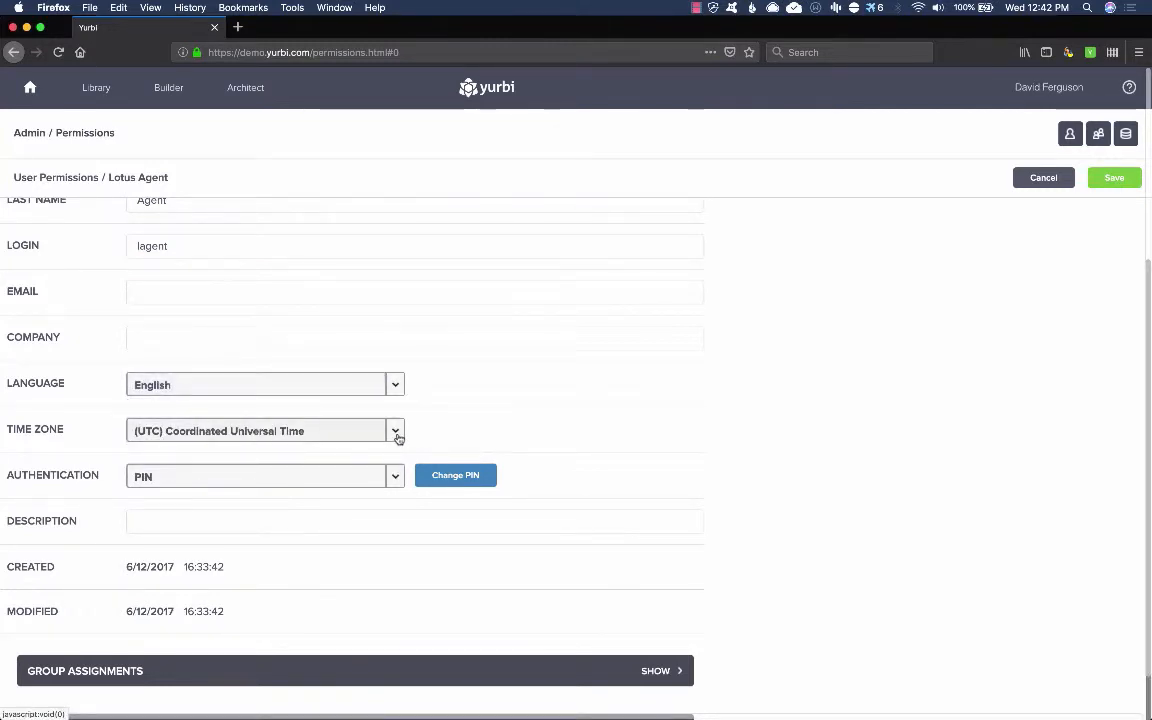
pyautogui.click(396, 433)
pyautogui.click(397, 433)
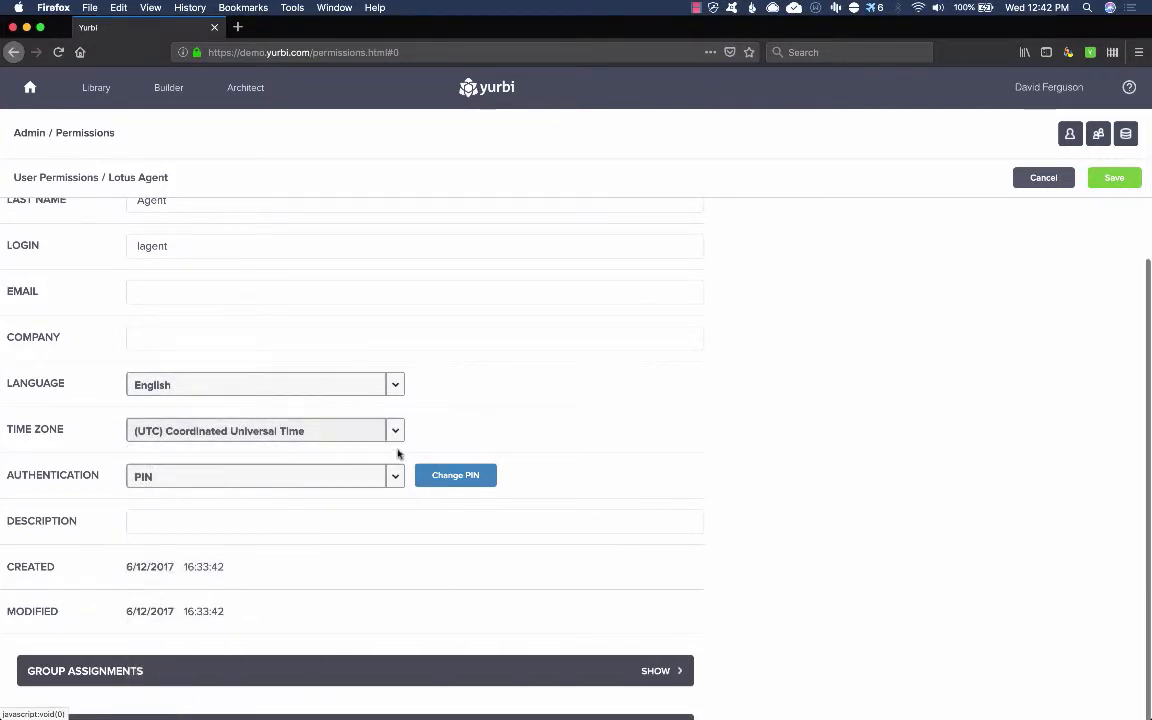
pyautogui.click(396, 479)
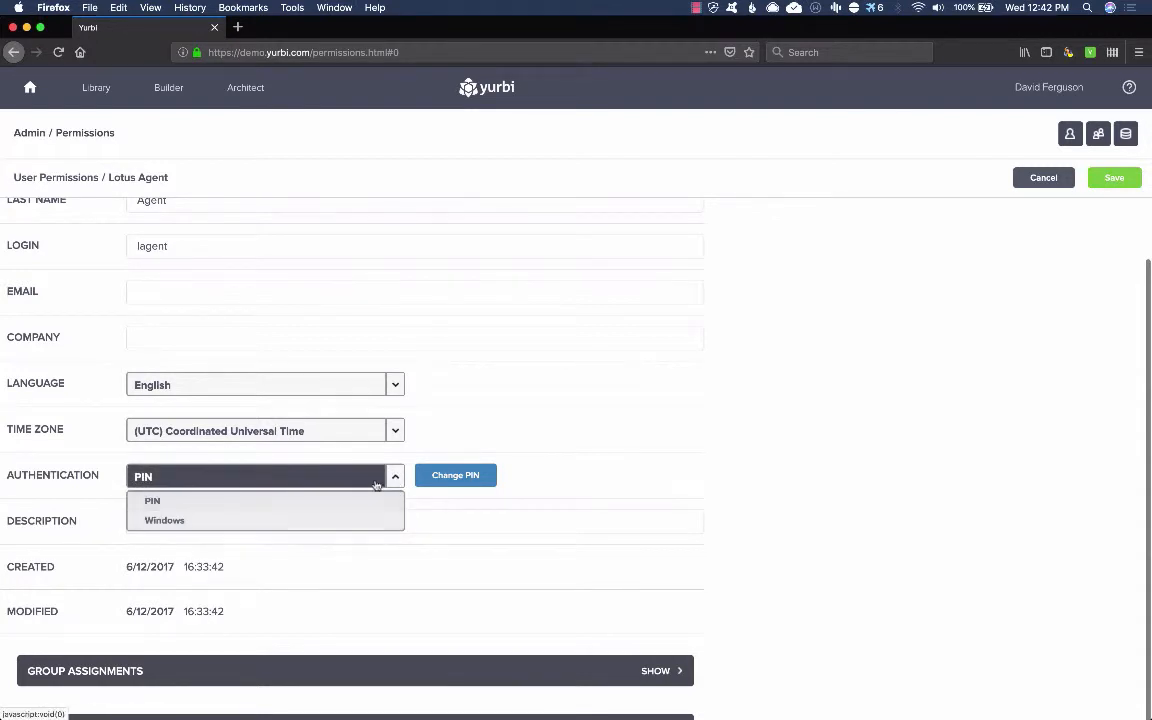
pyautogui.click(396, 477)
# - Examine the roles available to the user in the group assignments, including Administrators, and collapse the list
pyautogui.click(658, 671)
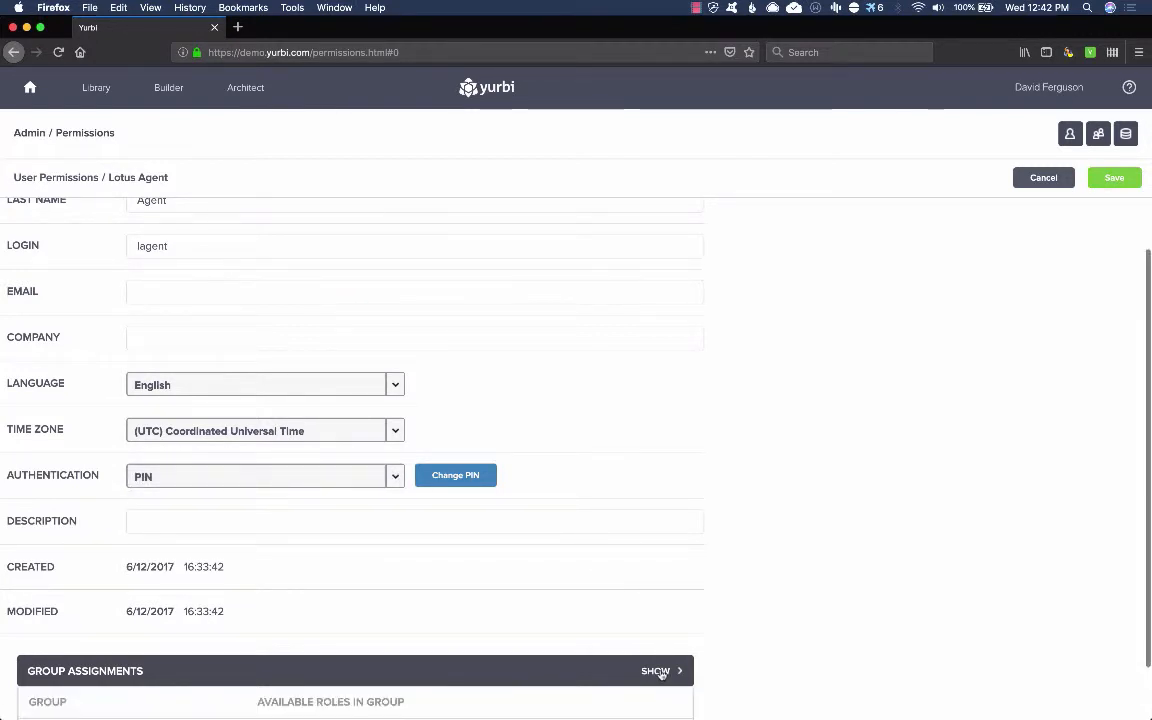
pyautogui.scroll(-5, 661, 674)
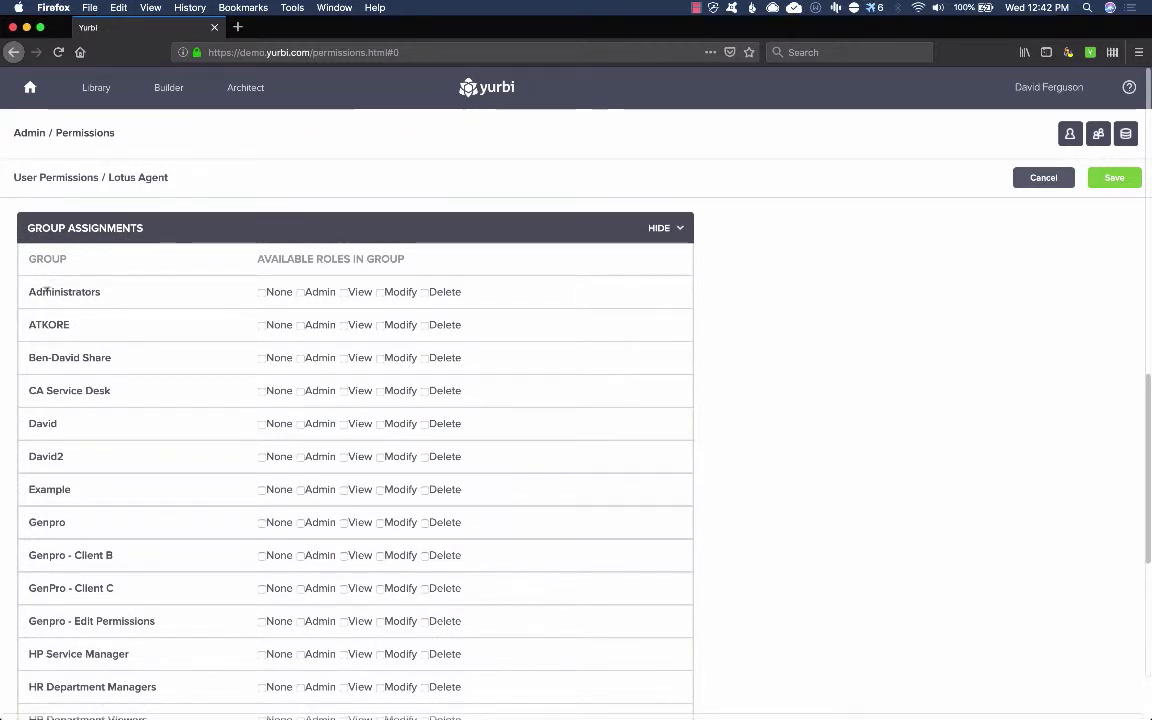
pyautogui.moveTo(68, 291); pyautogui.dragTo(93, 291)
pyautogui.click(50, 318)
pyautogui.click(662, 228)
pyautogui.scroll(-1, 646, 580)
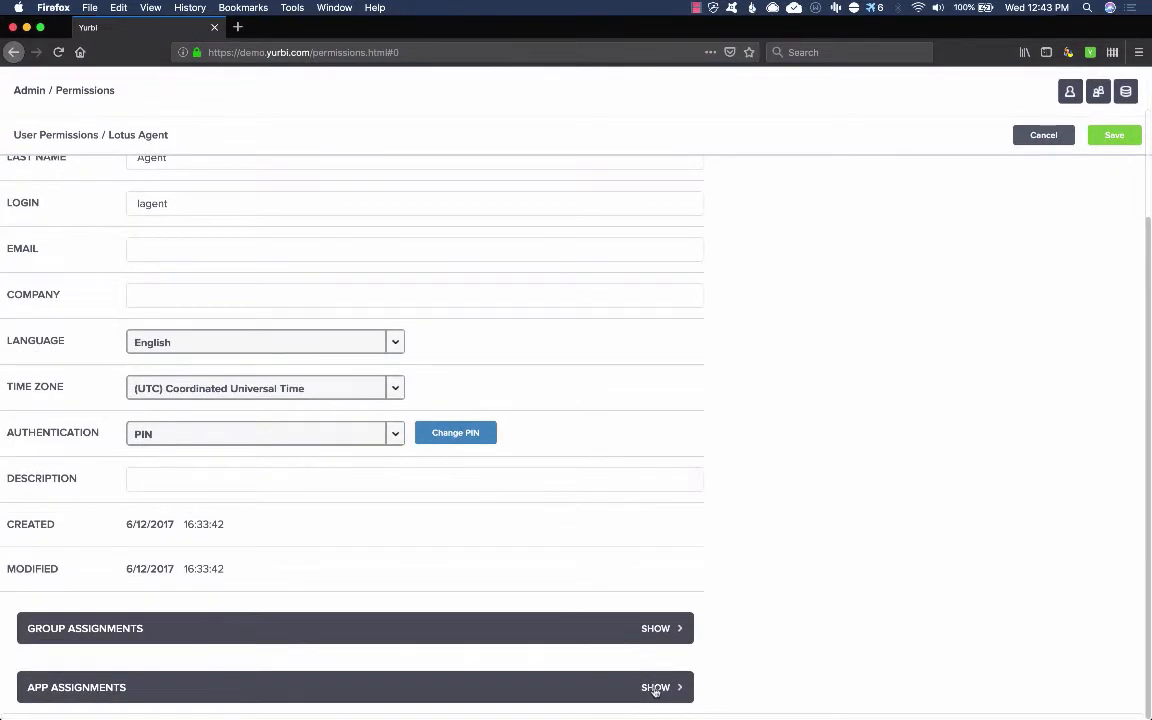
# - Examine the user's app assignments and the Builder, Agent, Architect and Concurrent roles offered for each app
pyautogui.click(655, 687)
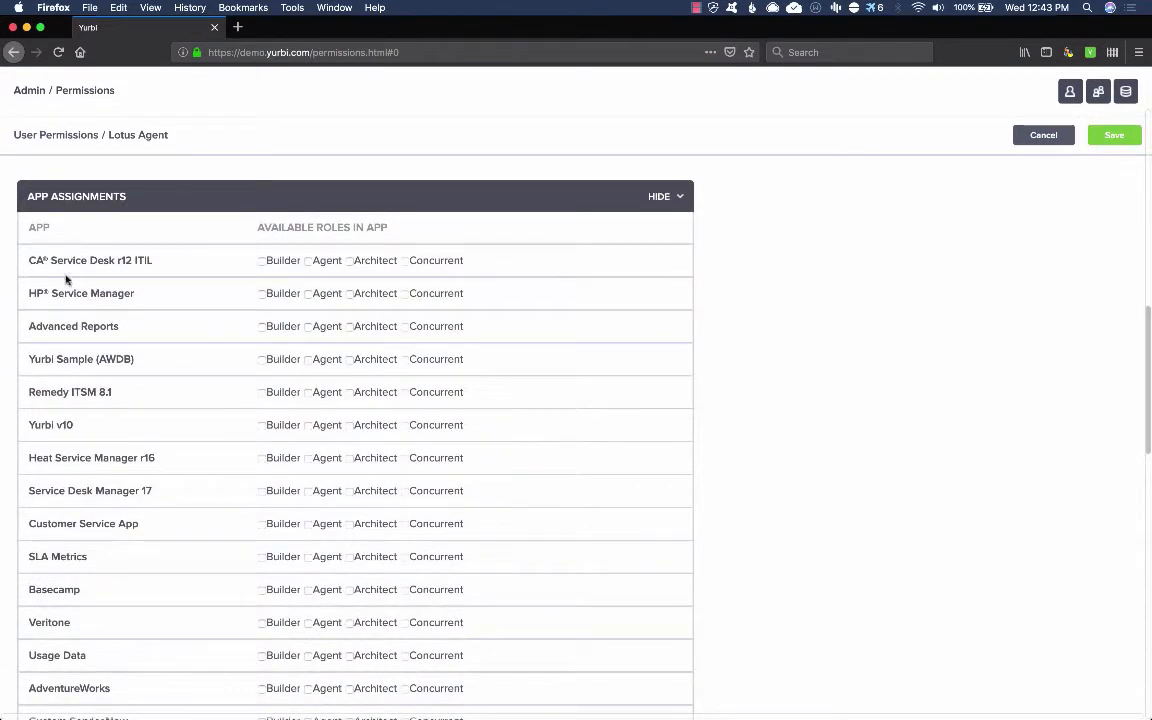
pyautogui.moveTo(73, 257); pyautogui.dragTo(150, 260)
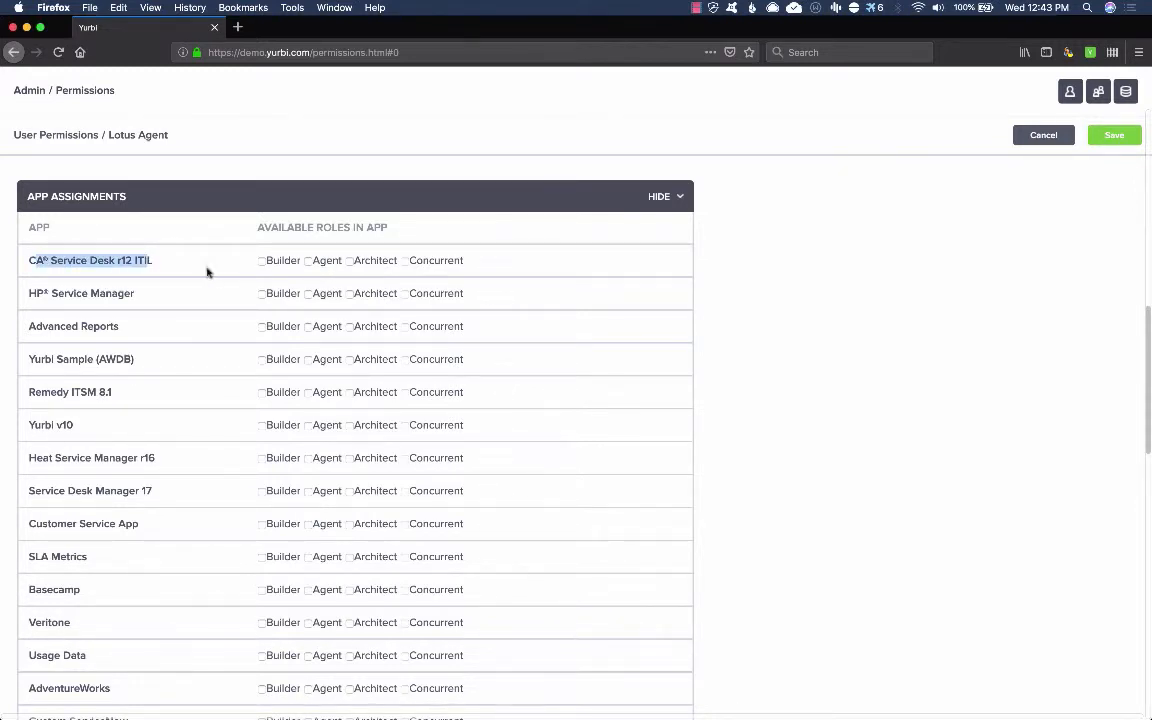
pyautogui.click(102, 291)
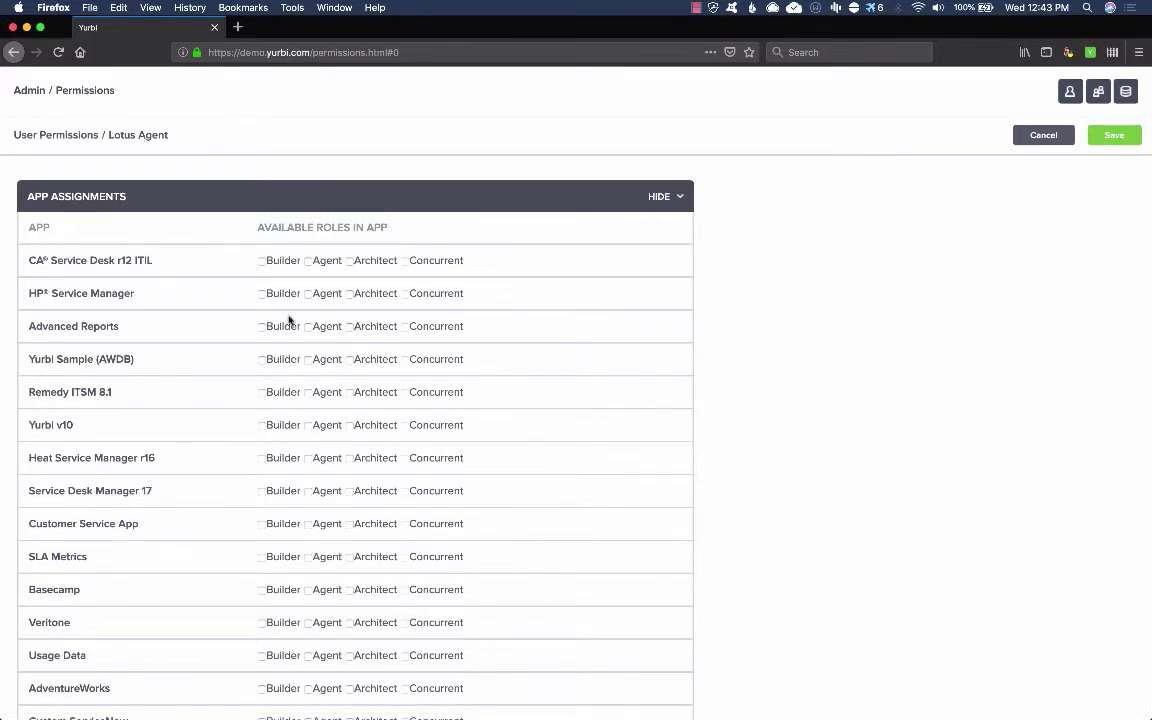
pyautogui.scroll(10, 289, 320)
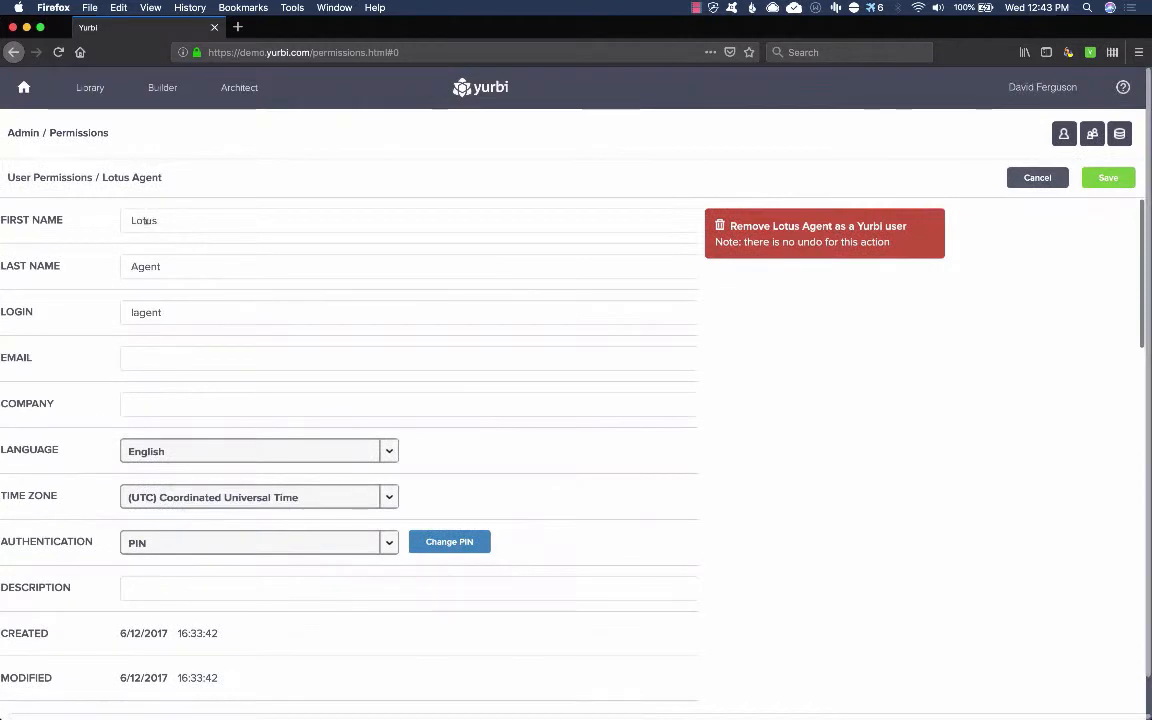
# - Open the Mark Levin Policy in the Admin area's Data Security and inspect its App Shield policy constraints
pyautogui.click(30, 136)
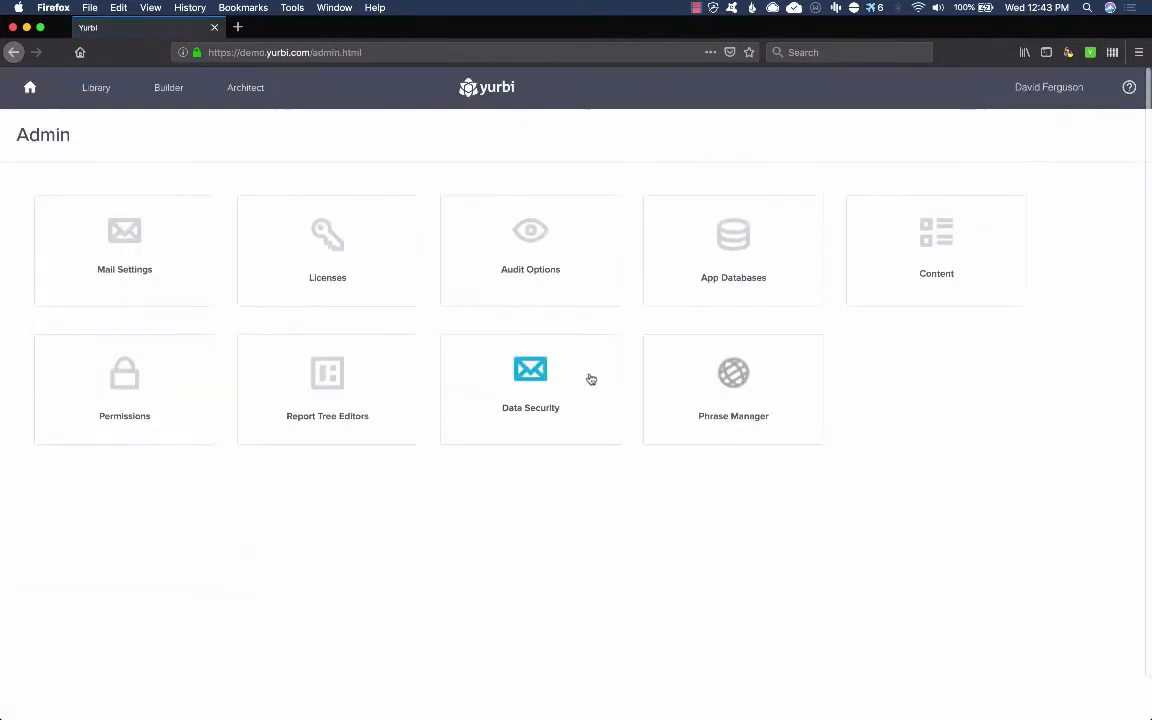
pyautogui.click(531, 379)
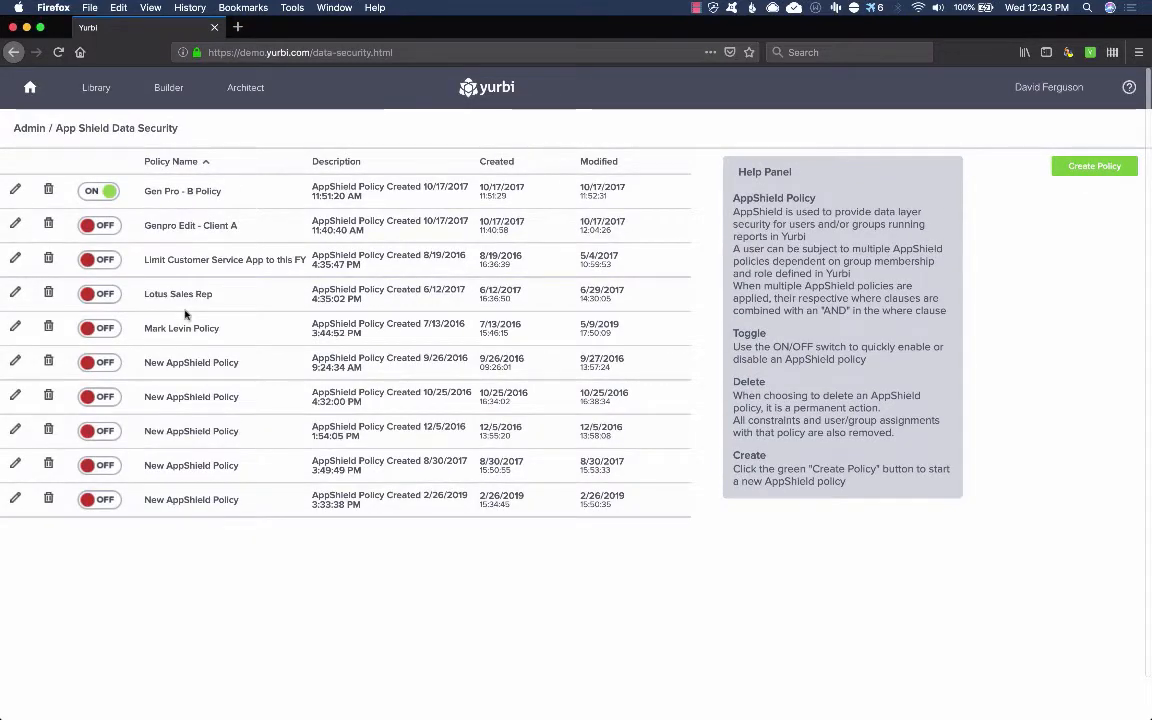
pyautogui.click(15, 327)
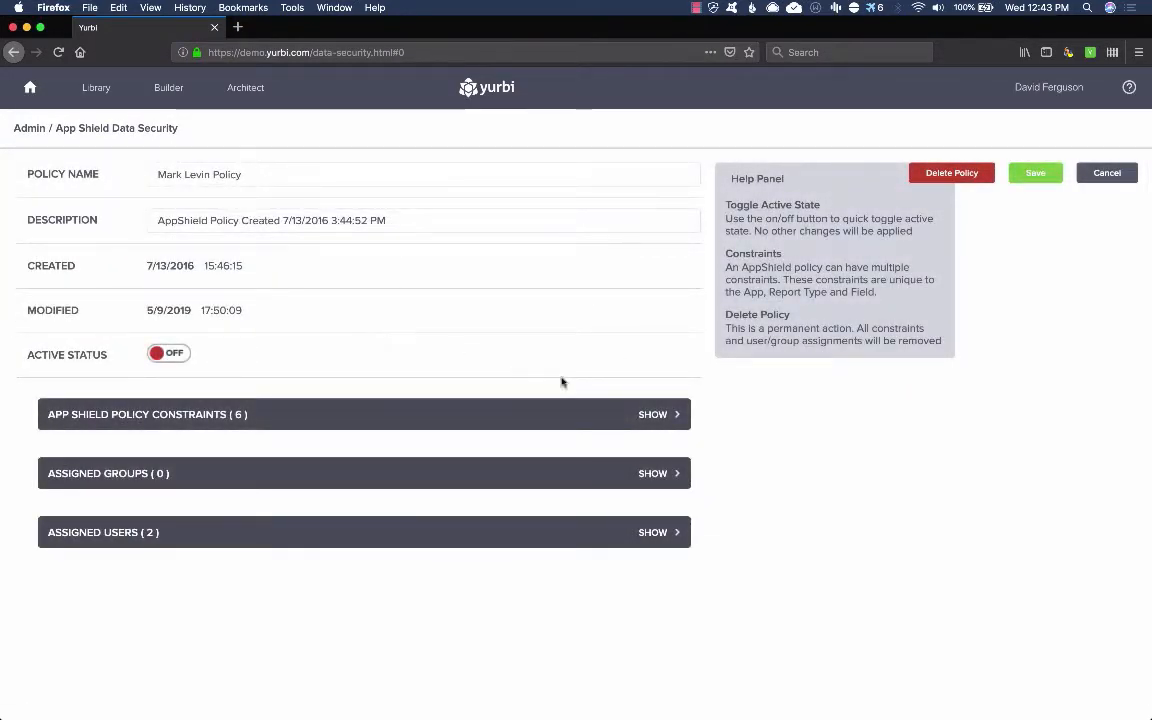
pyautogui.click(648, 413)
pyautogui.scroll(-1, 648, 413)
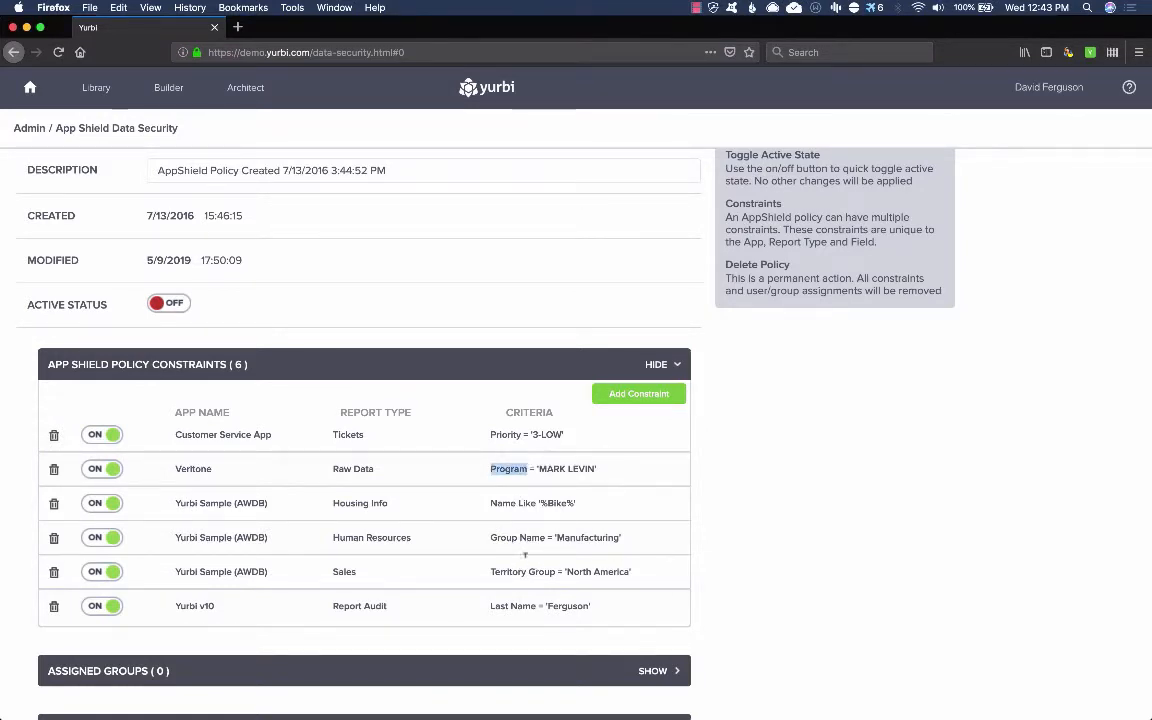
# - Collapse the policy constraints and check which groups and users are assigned to the policy
pyautogui.click(660, 370)
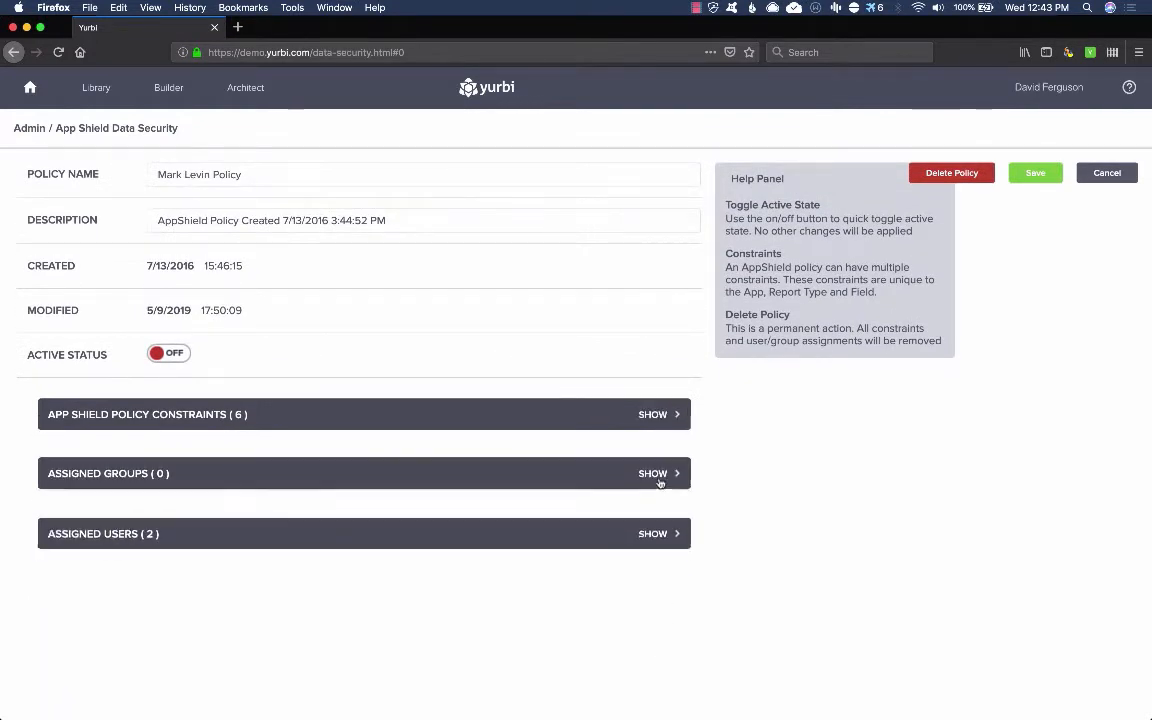
pyautogui.click(660, 478)
pyautogui.click(658, 474)
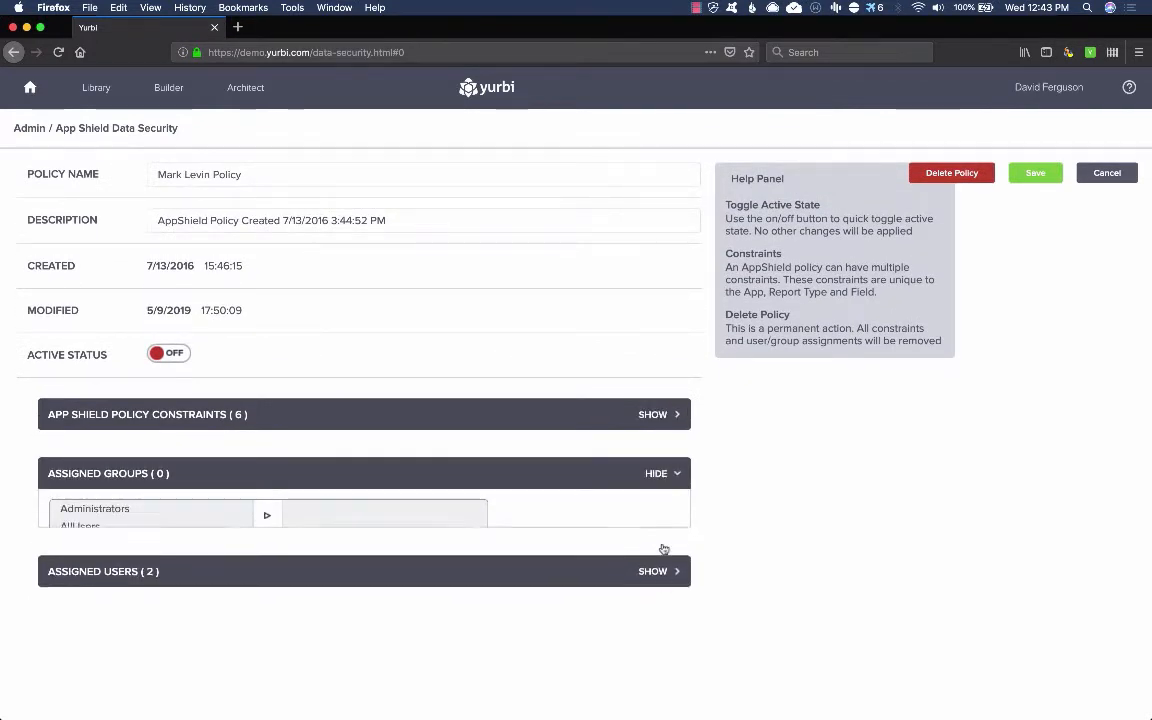
pyautogui.click(661, 533)
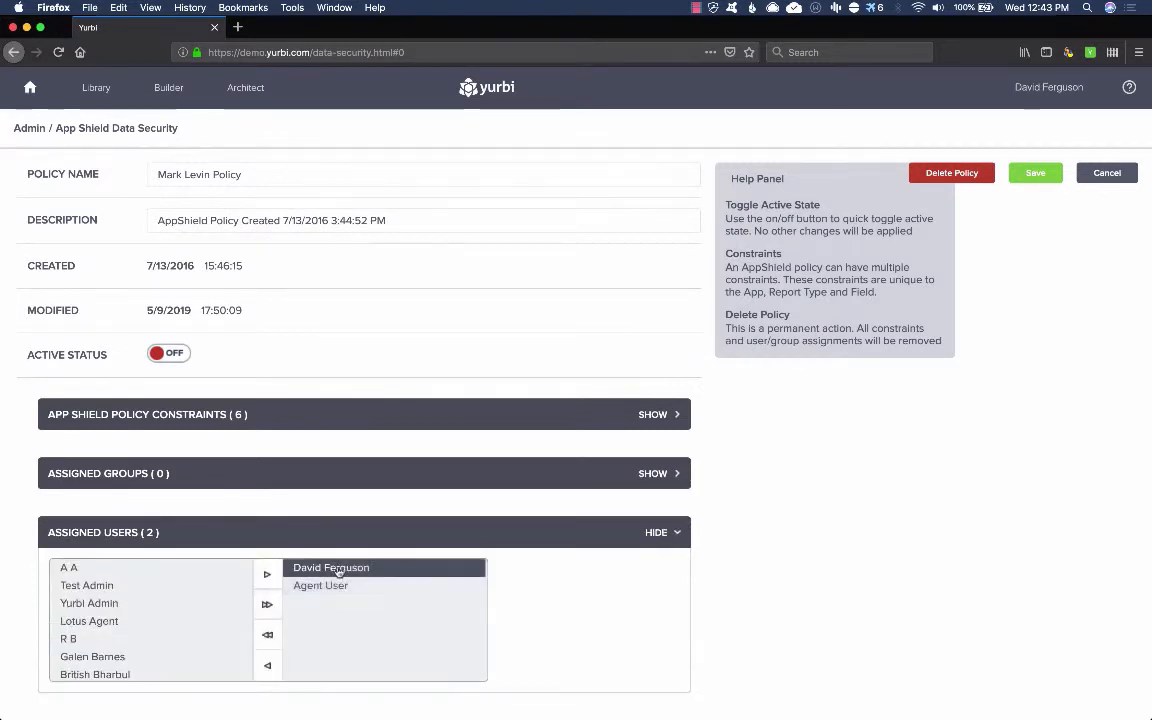
pyautogui.click(337, 588)
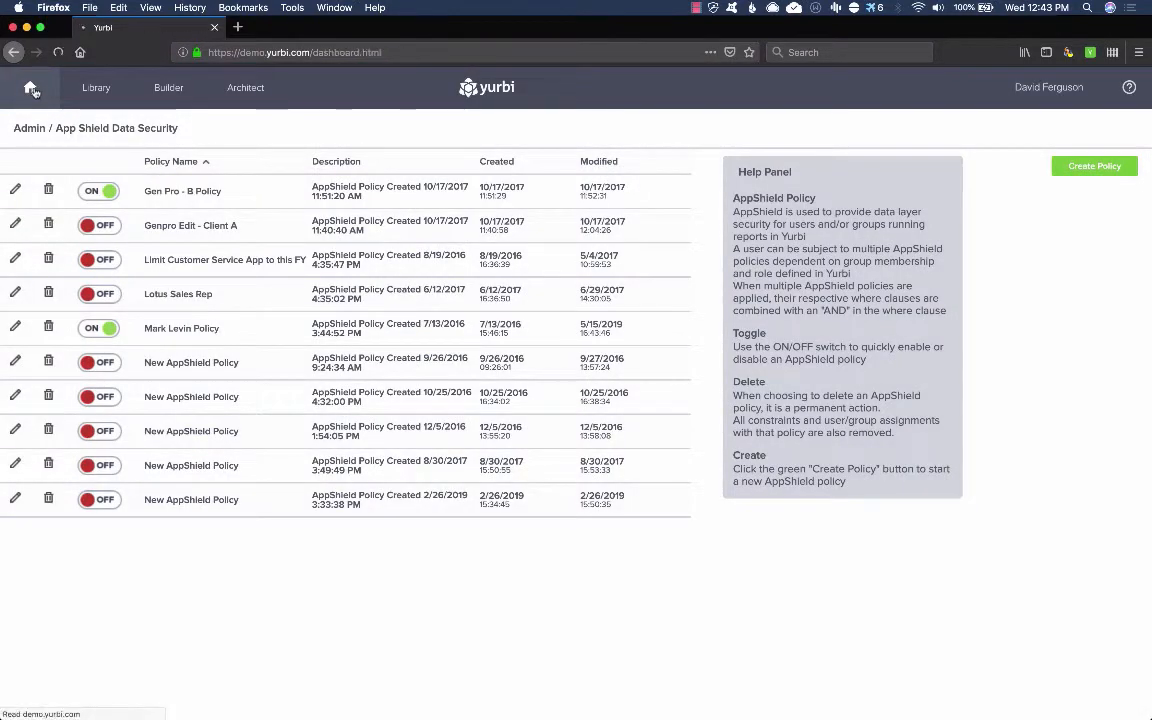
# - Return to the home dashboard, enlarge the Program Spend widget and check the export options for its chart
pyautogui.click(30, 87)
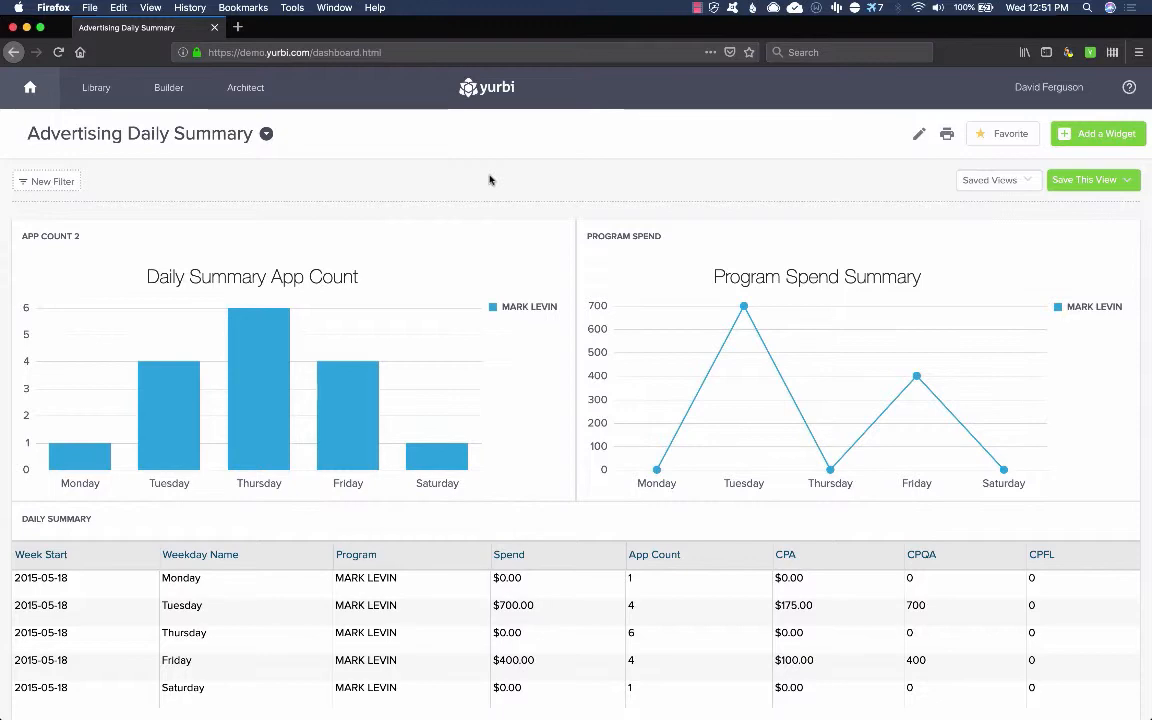
pyautogui.moveTo(900, 231)
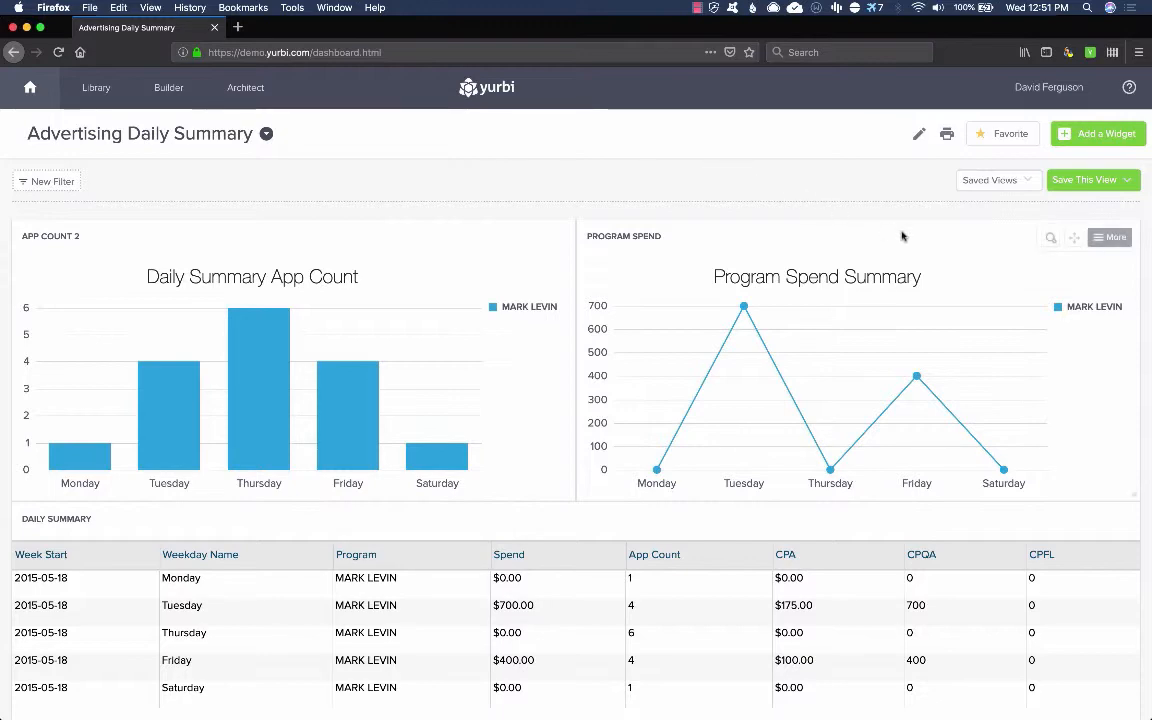
pyautogui.click(1050, 240)
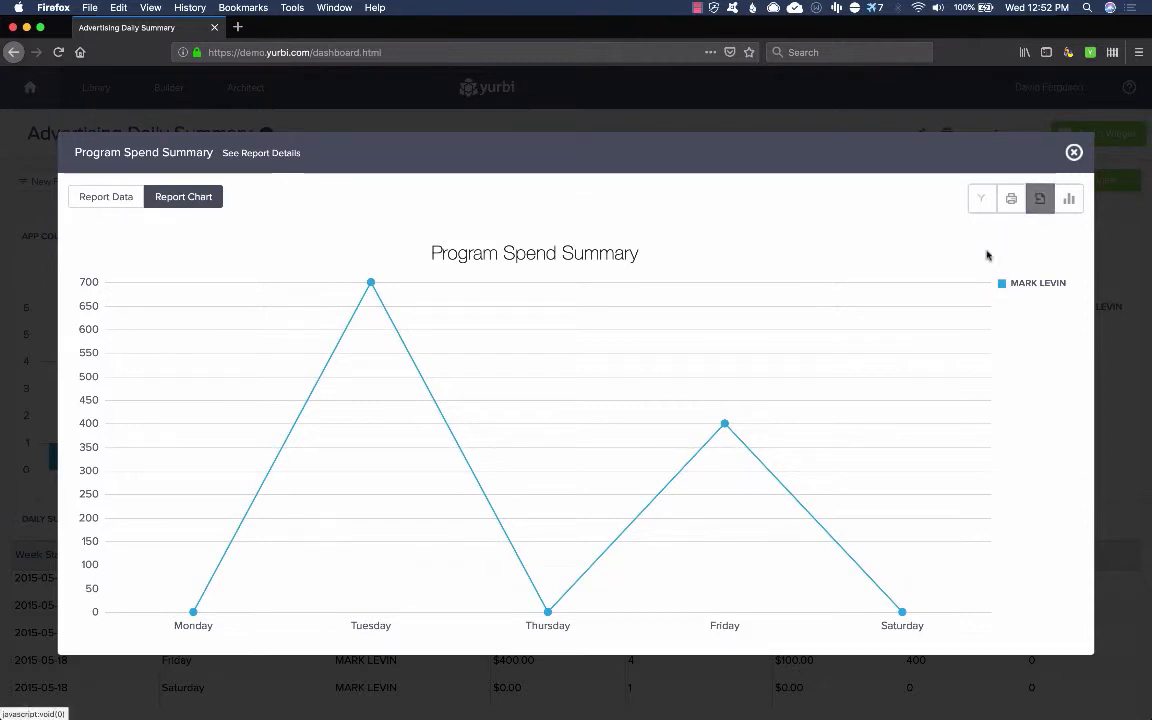
pyautogui.click(1040, 201)
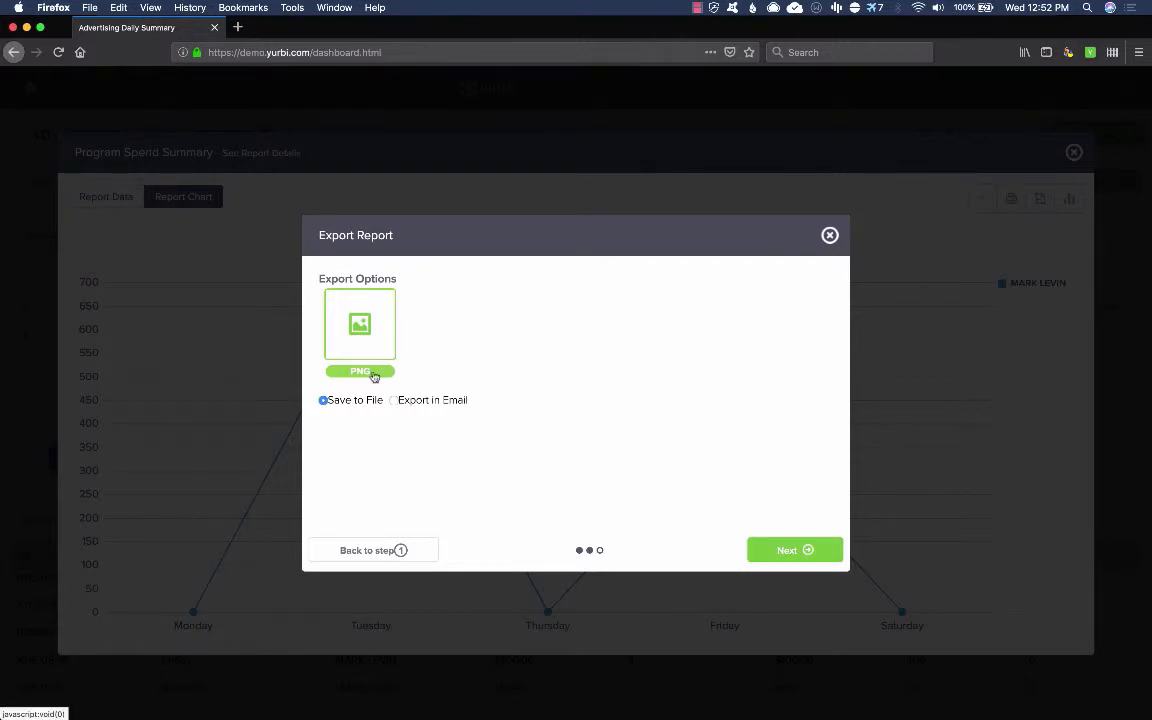
pyautogui.click(829, 236)
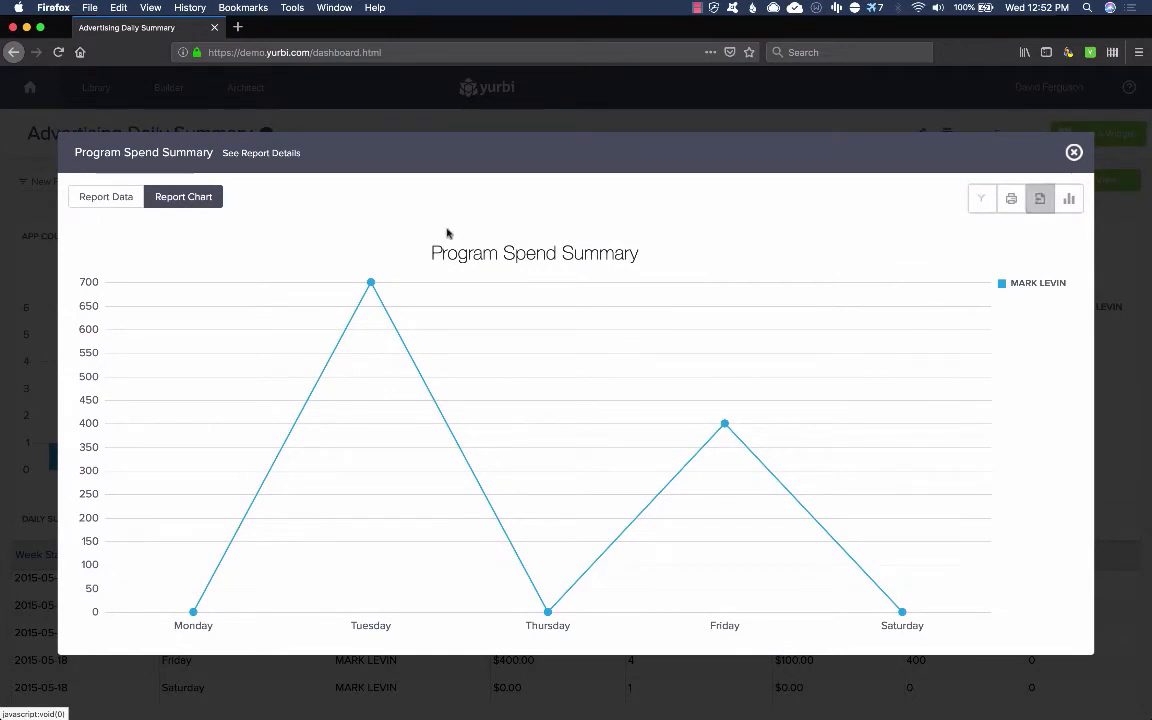
# - Show the Program Spend Summary as report data, check its file export options and close the report
pyautogui.click(106, 196)
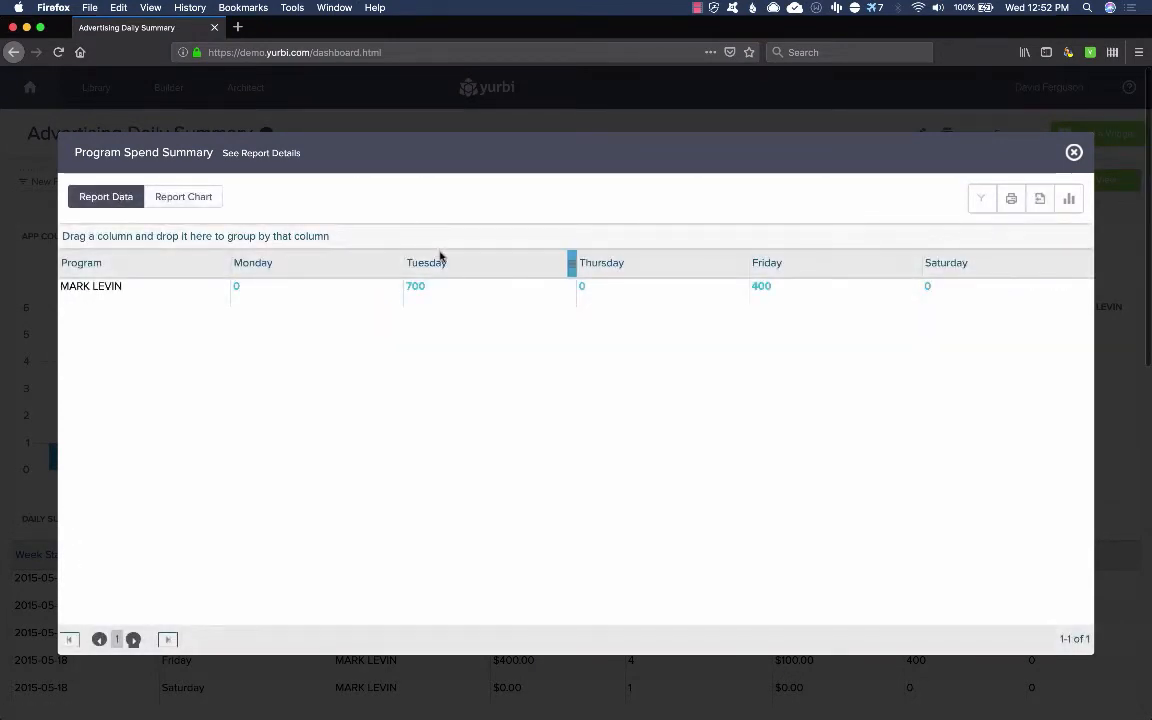
pyautogui.click(1040, 200)
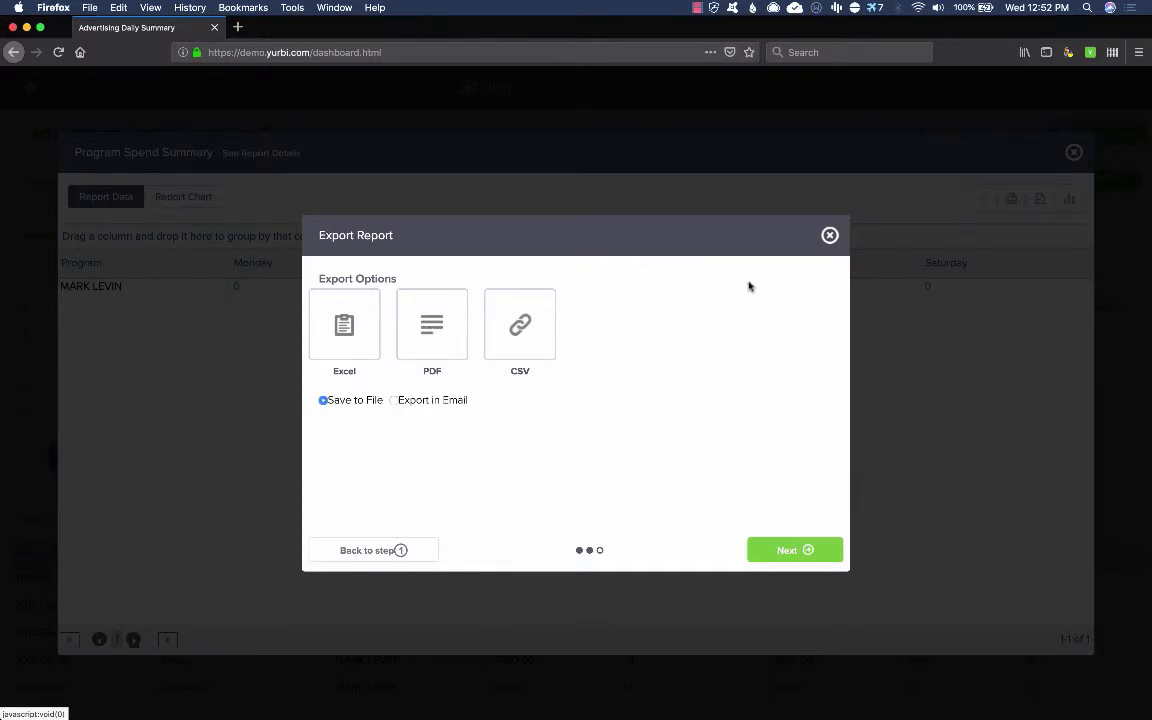
pyautogui.click(829, 236)
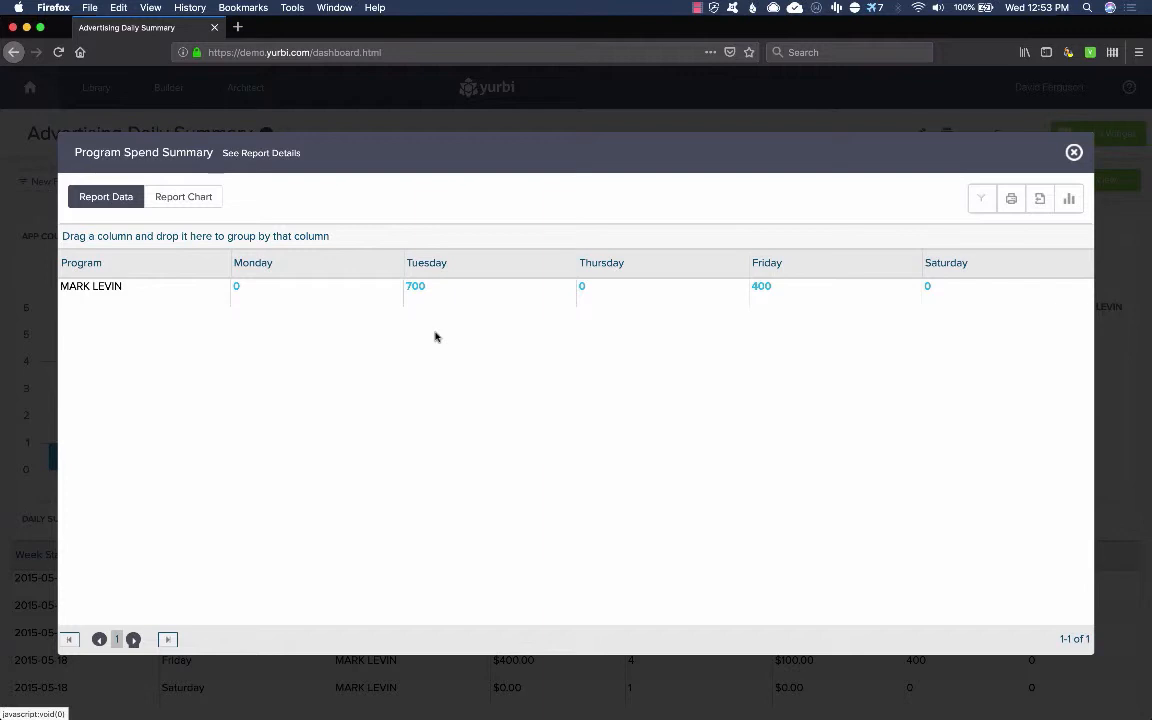
pyautogui.click(1040, 201)
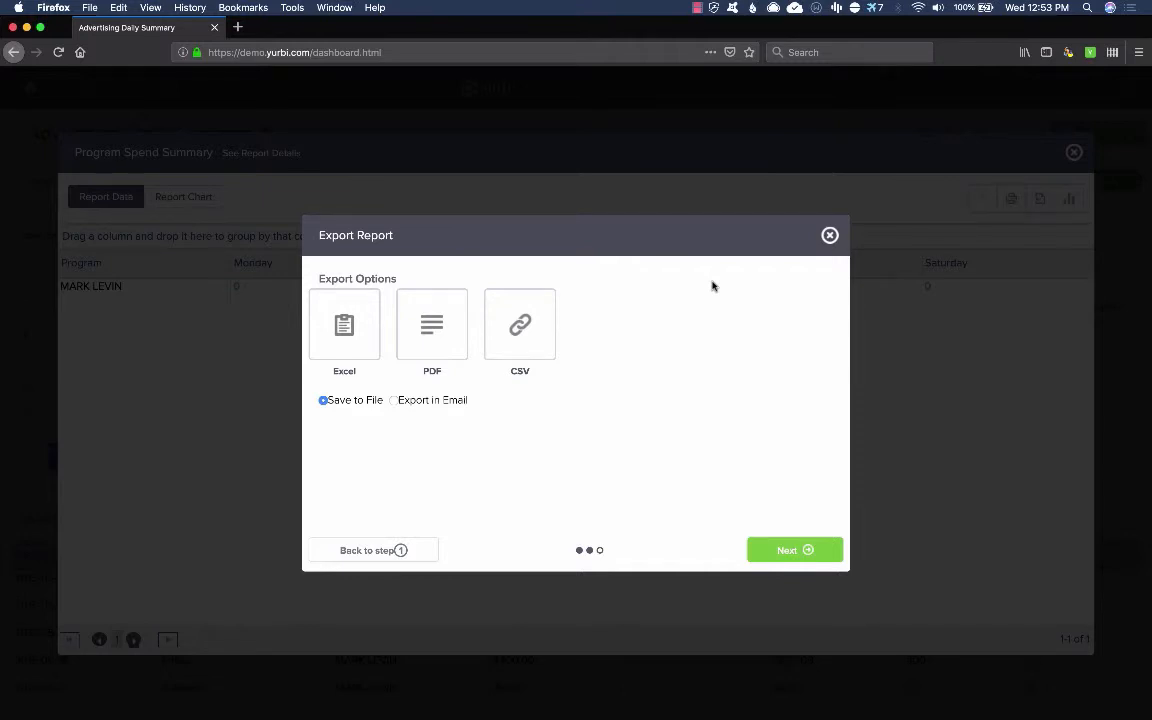
pyautogui.click(830, 237)
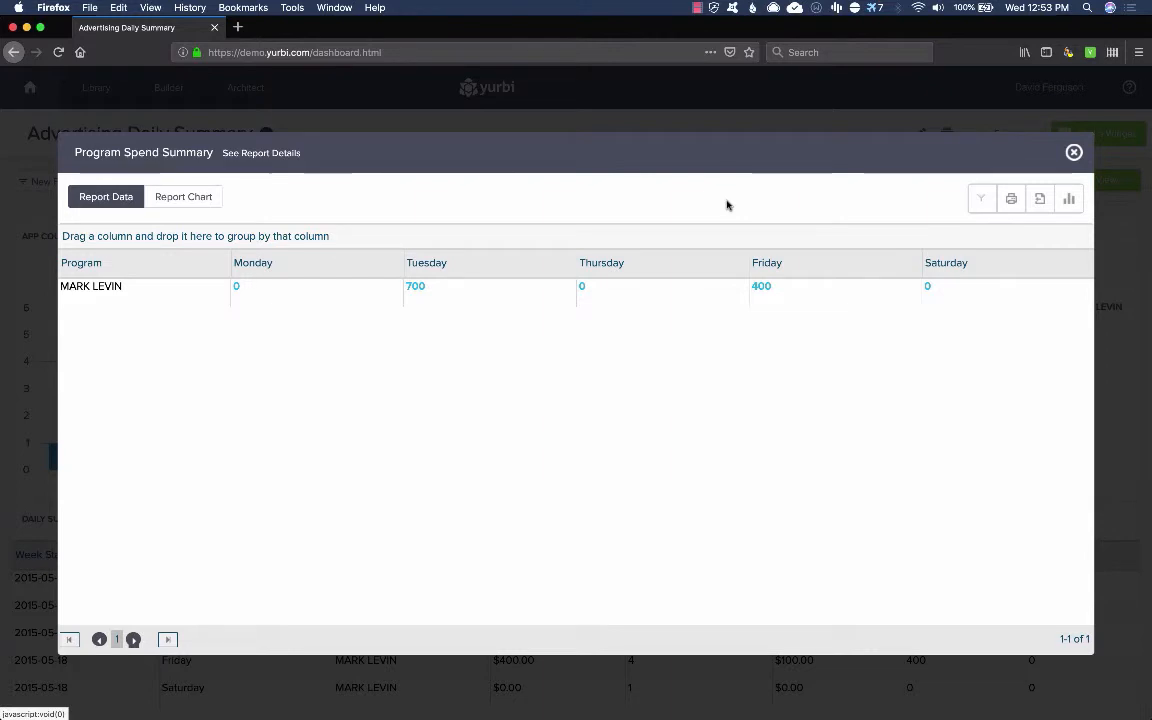
pyautogui.click(1073, 152)
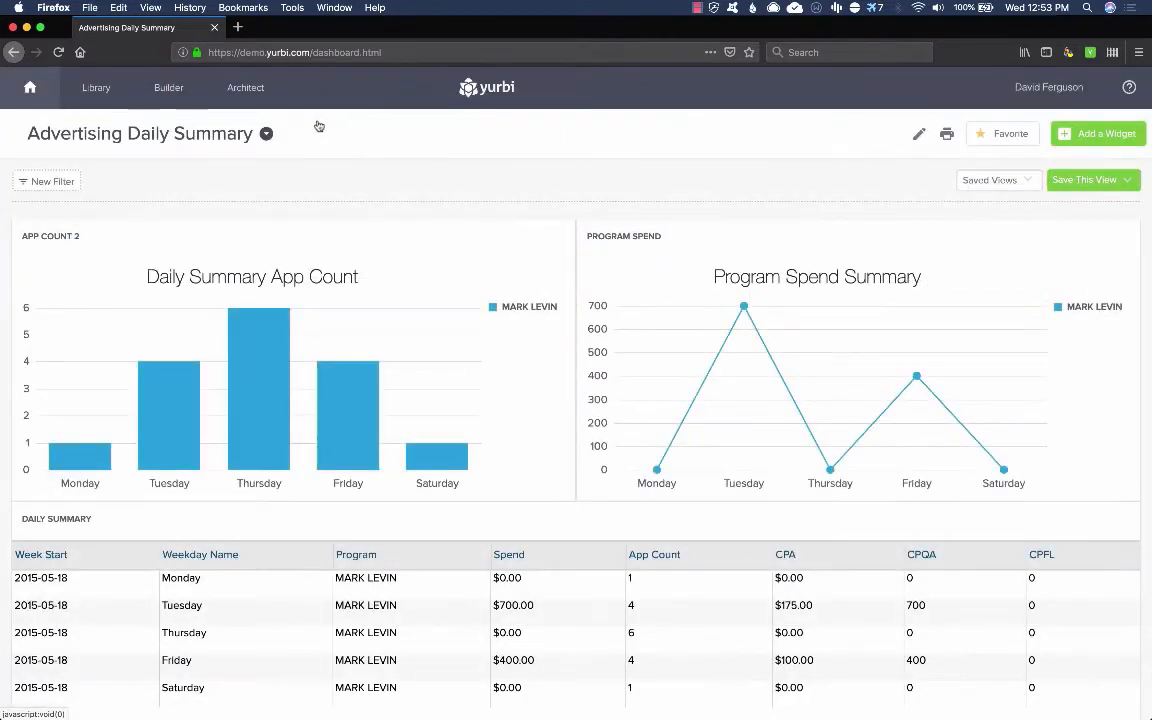
# - Open the Library and view the details of the # of Employees report in the Alamode folder
pyautogui.click(96, 88)
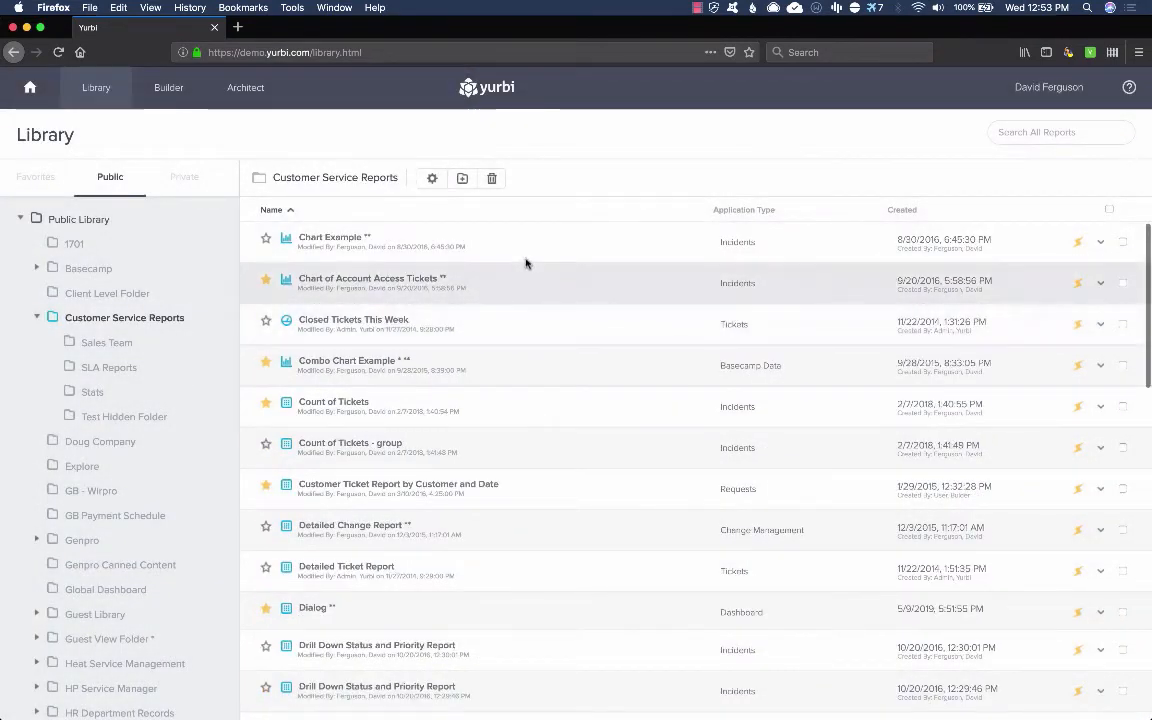
pyautogui.click(346, 242)
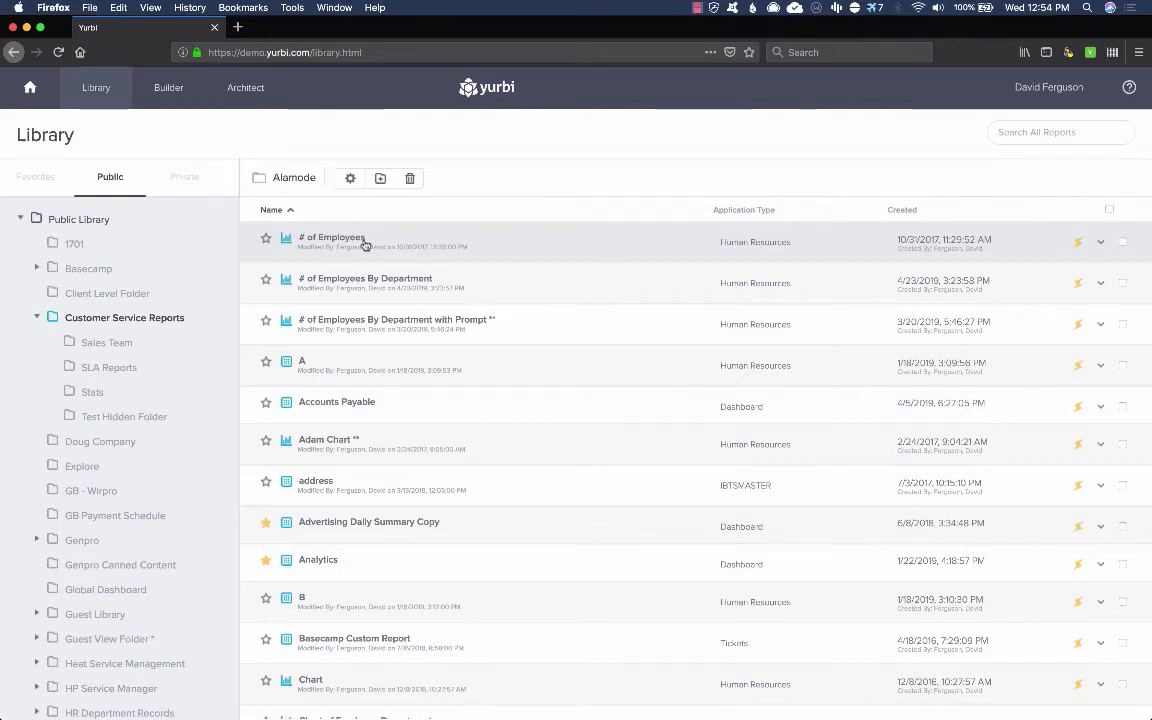
pyautogui.moveTo(366, 246)
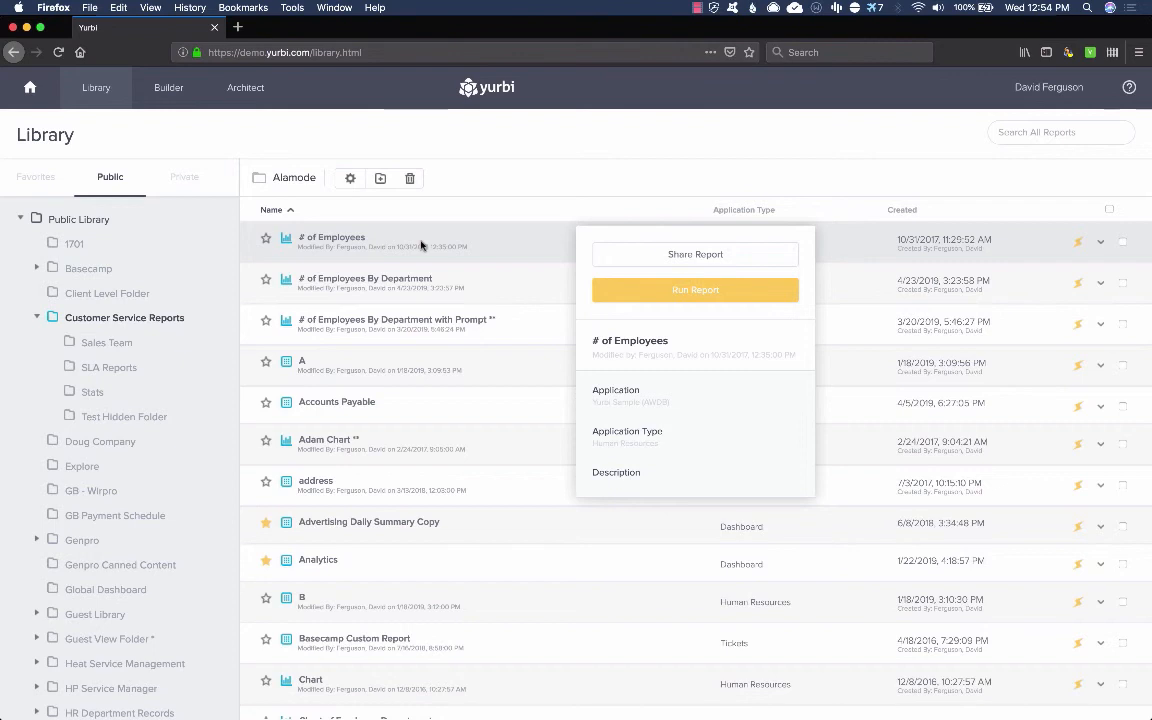
# - Open the yurbi.com website in a new browser tab
pyautogui.click(238, 28)
pyautogui.write('yu')
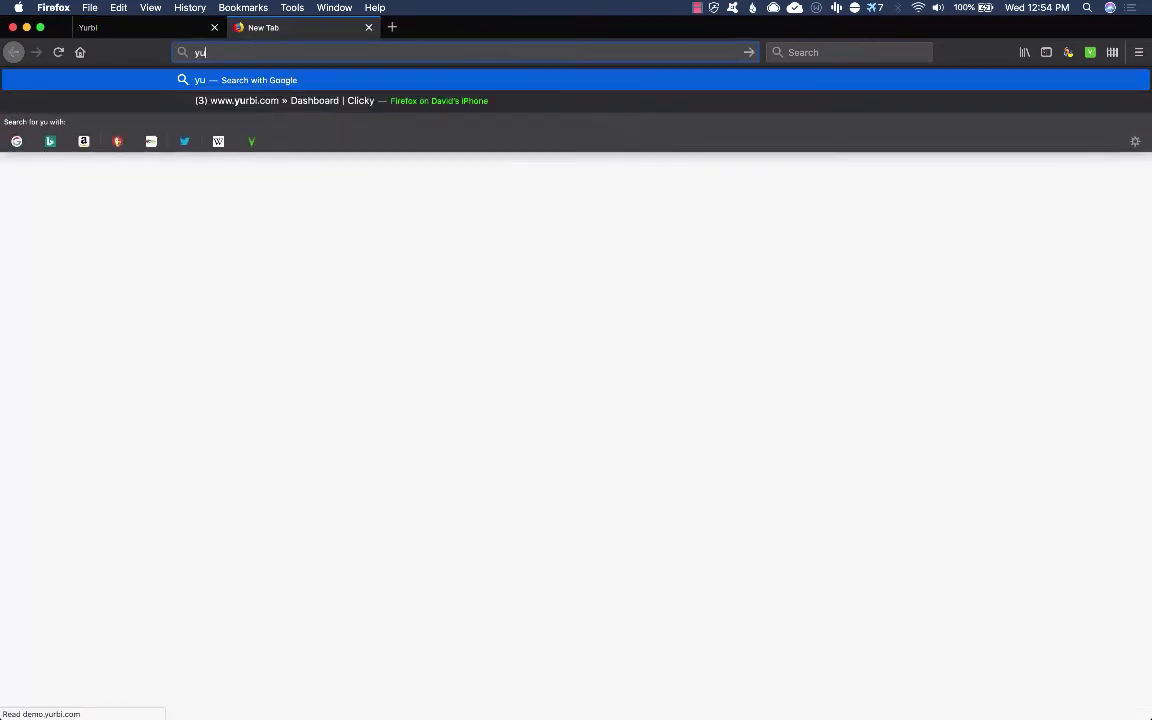
pyautogui.write('rbi.com')
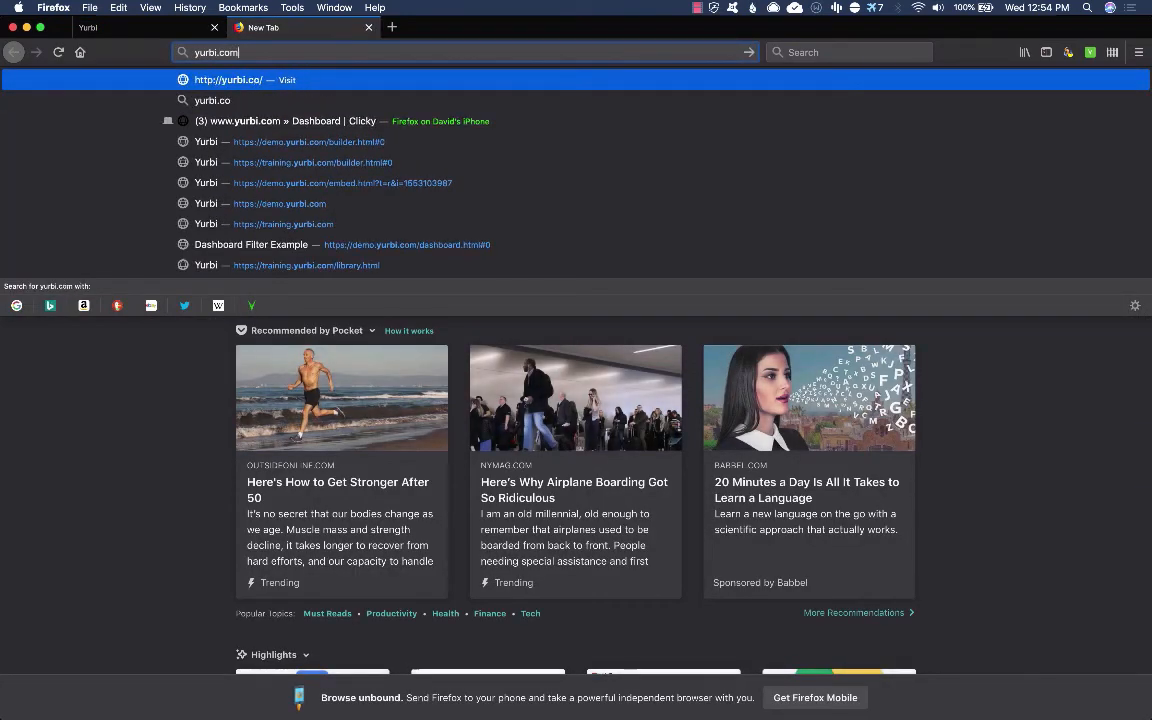
pyautogui.press('Return')
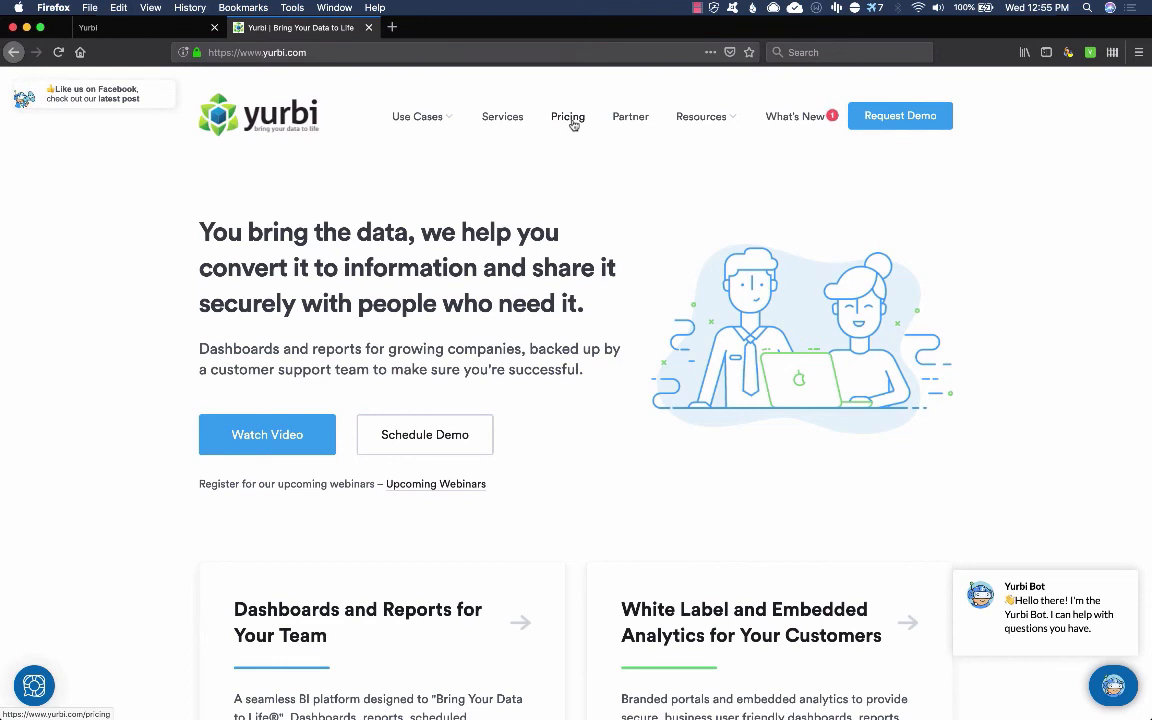
# - View the website's Start A Trial page, return to its home page and switch back to the Yurbi Library
pyautogui.moveTo(688, 126)
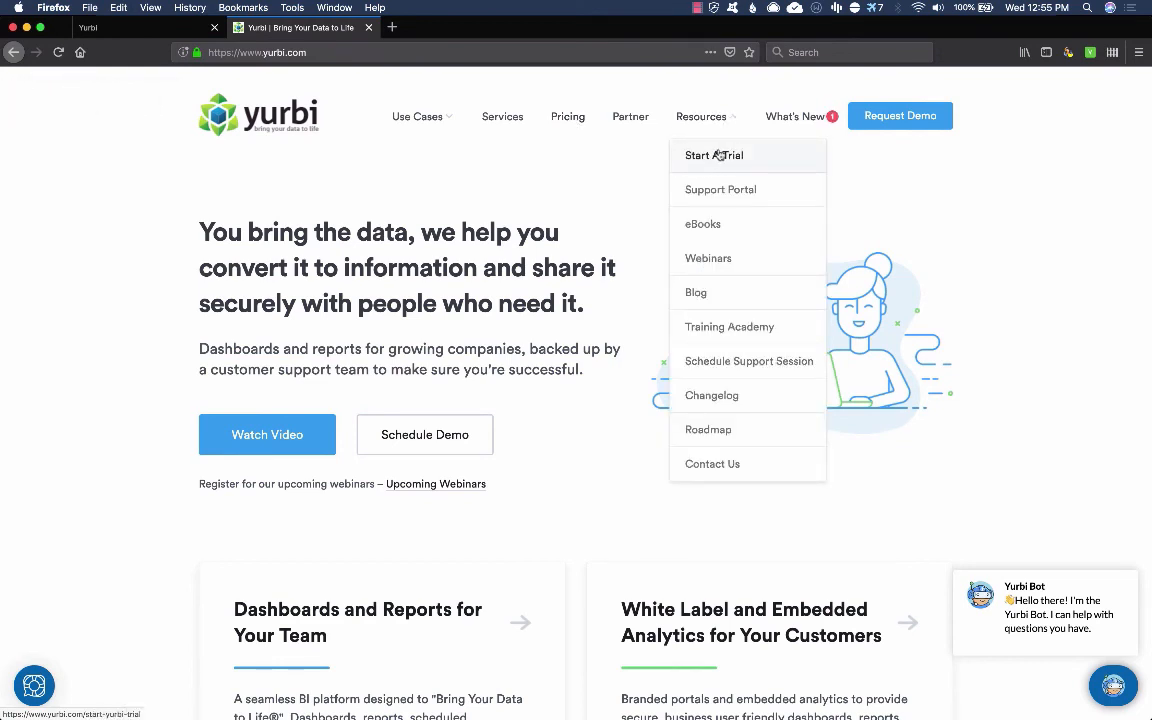
pyautogui.click(710, 158)
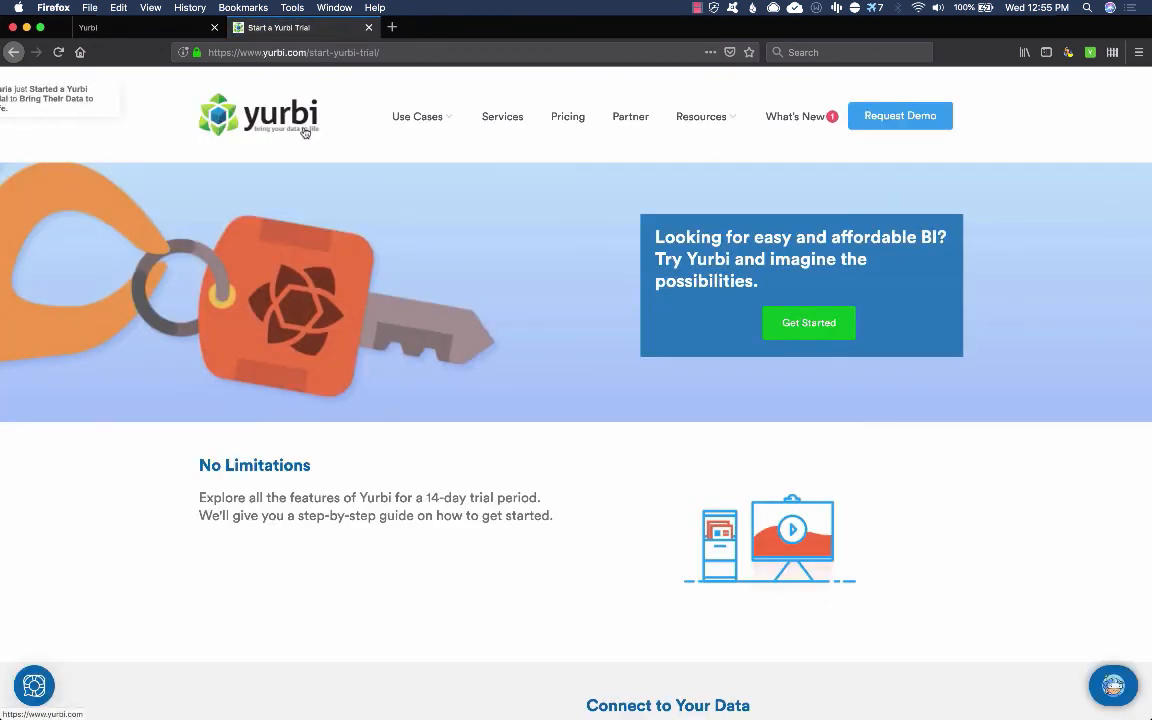
pyautogui.click(268, 122)
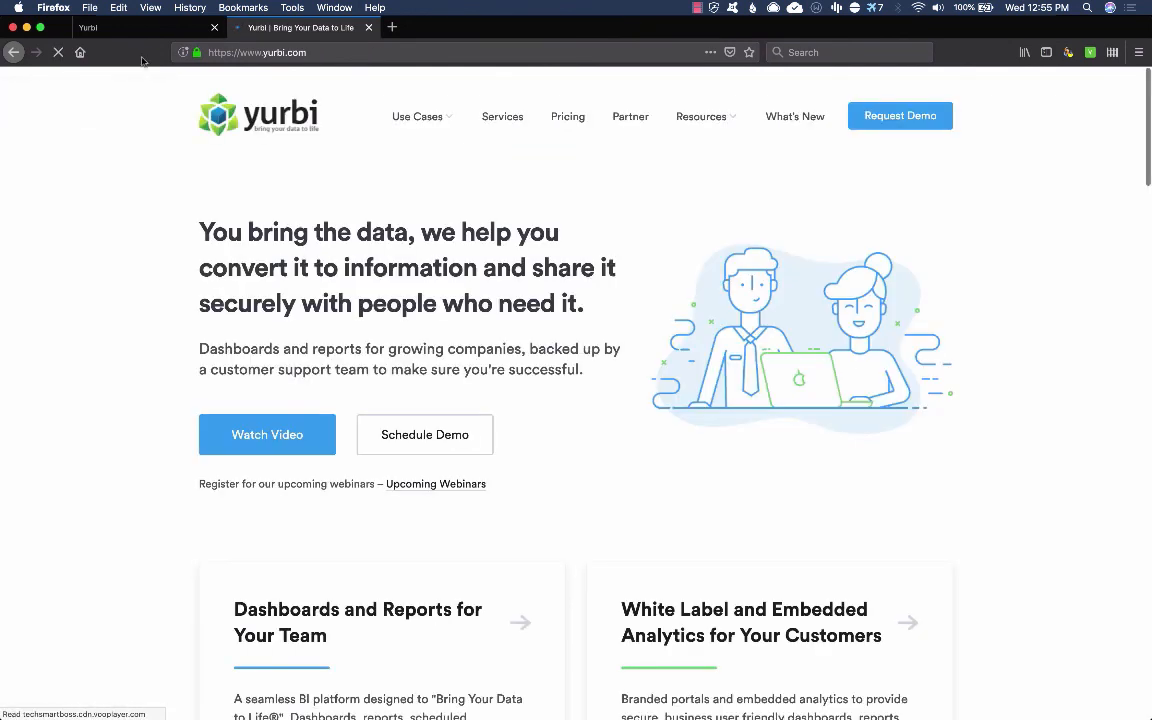
pyautogui.click(143, 32)
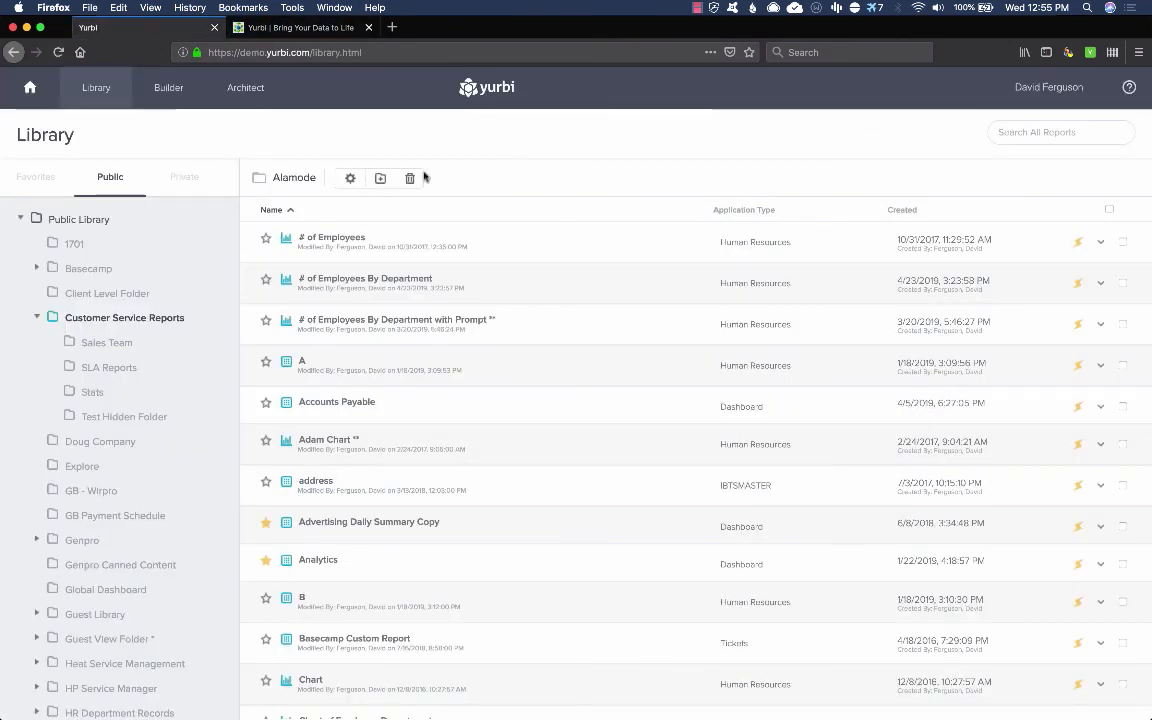